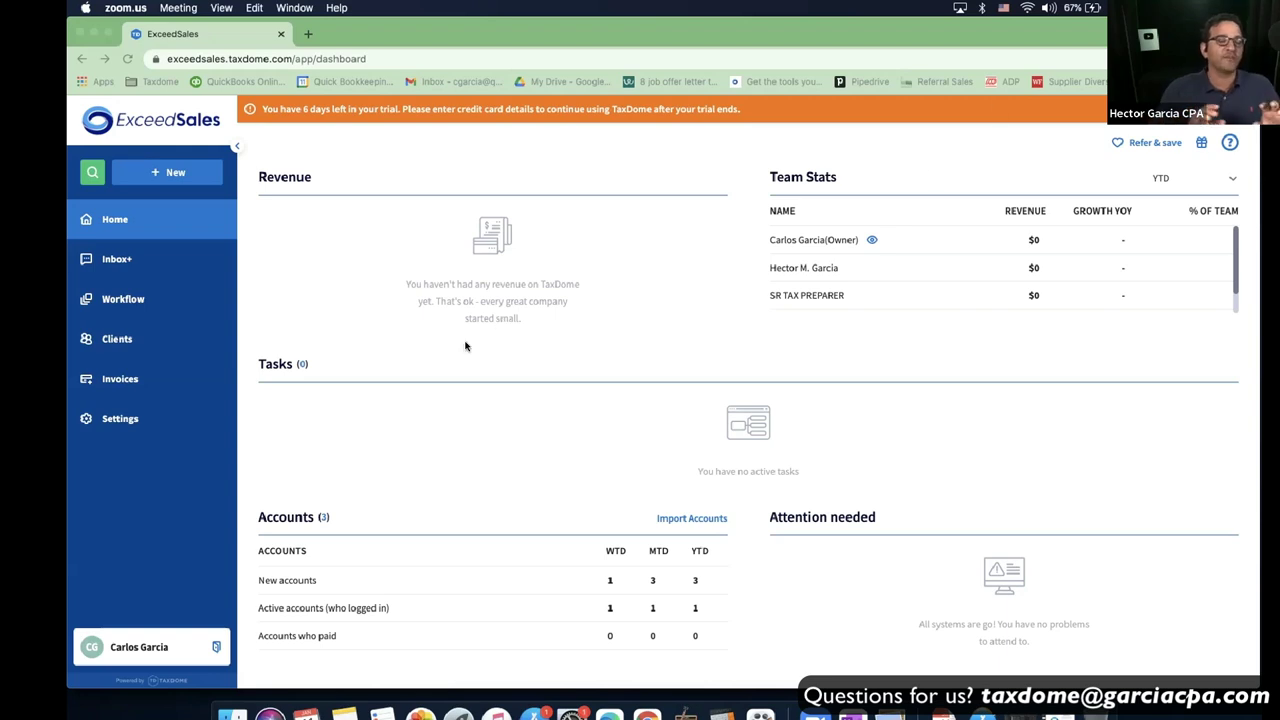
Open the TaxDome Pro checkout from Settings > Team & Plans, showing the $1,800.00 subtotal.
left_click(127, 420)
left_click(124, 420)
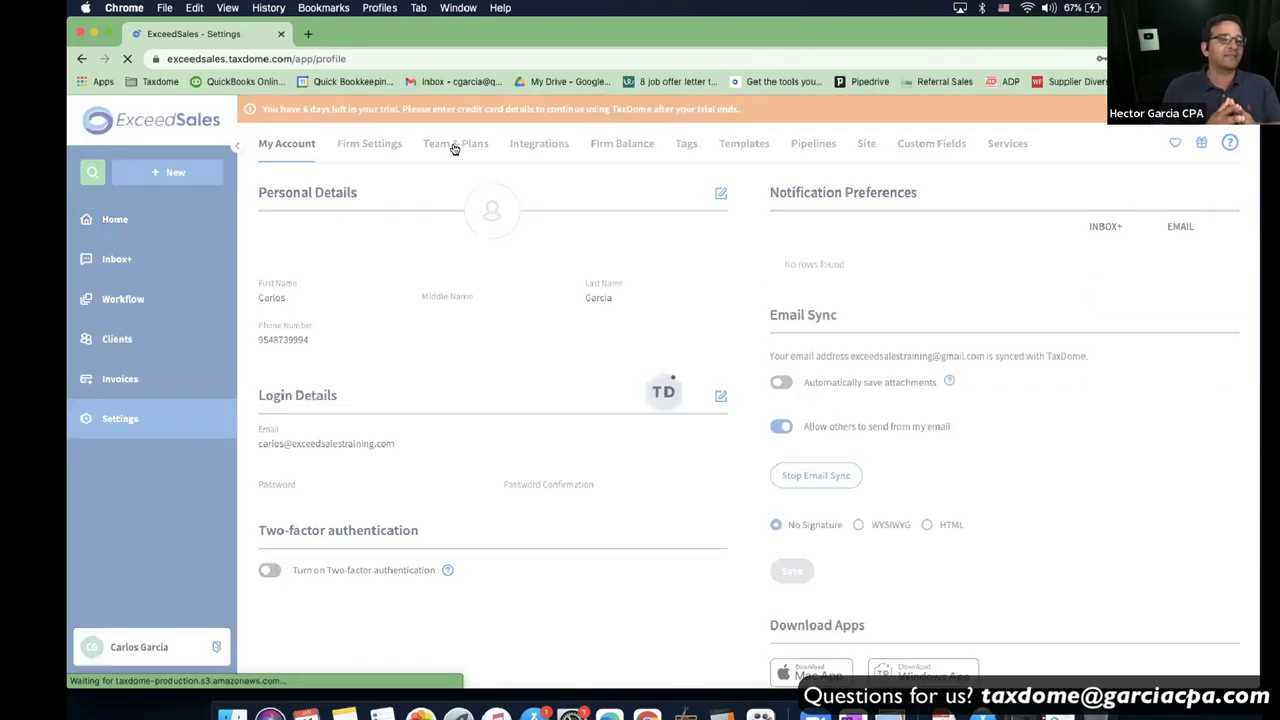
left_click(454, 145)
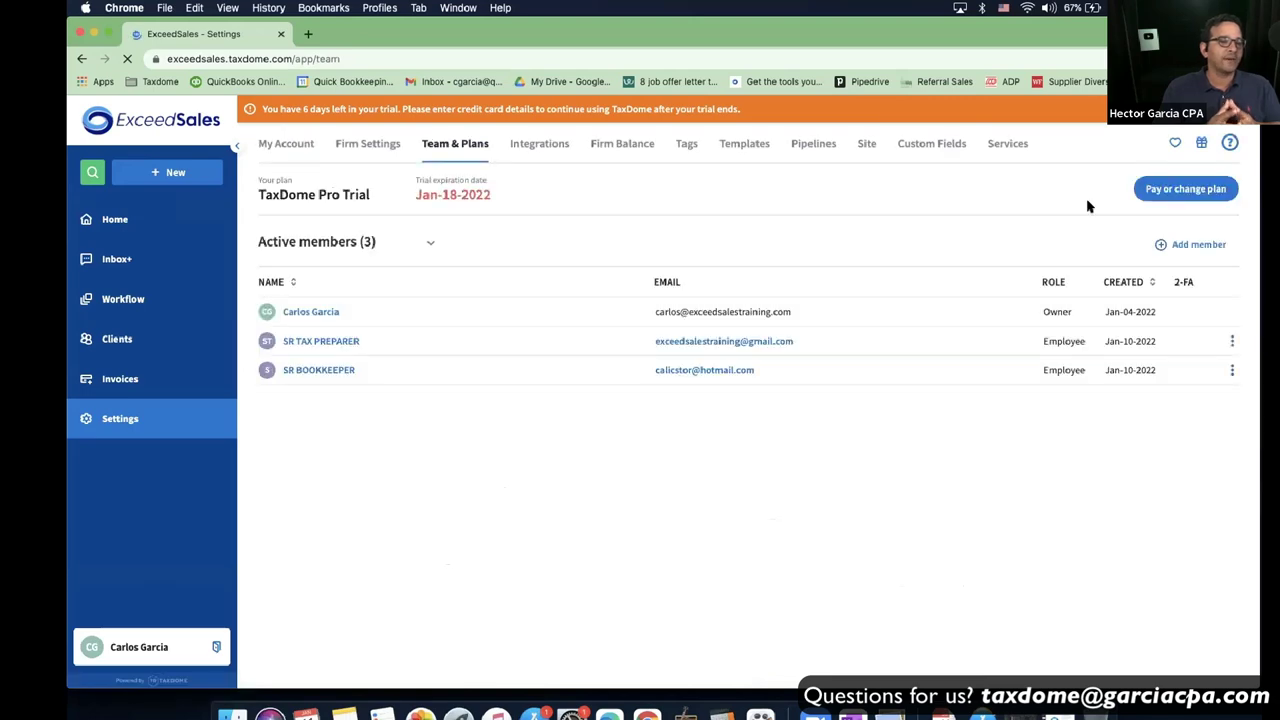
left_click(1176, 199)
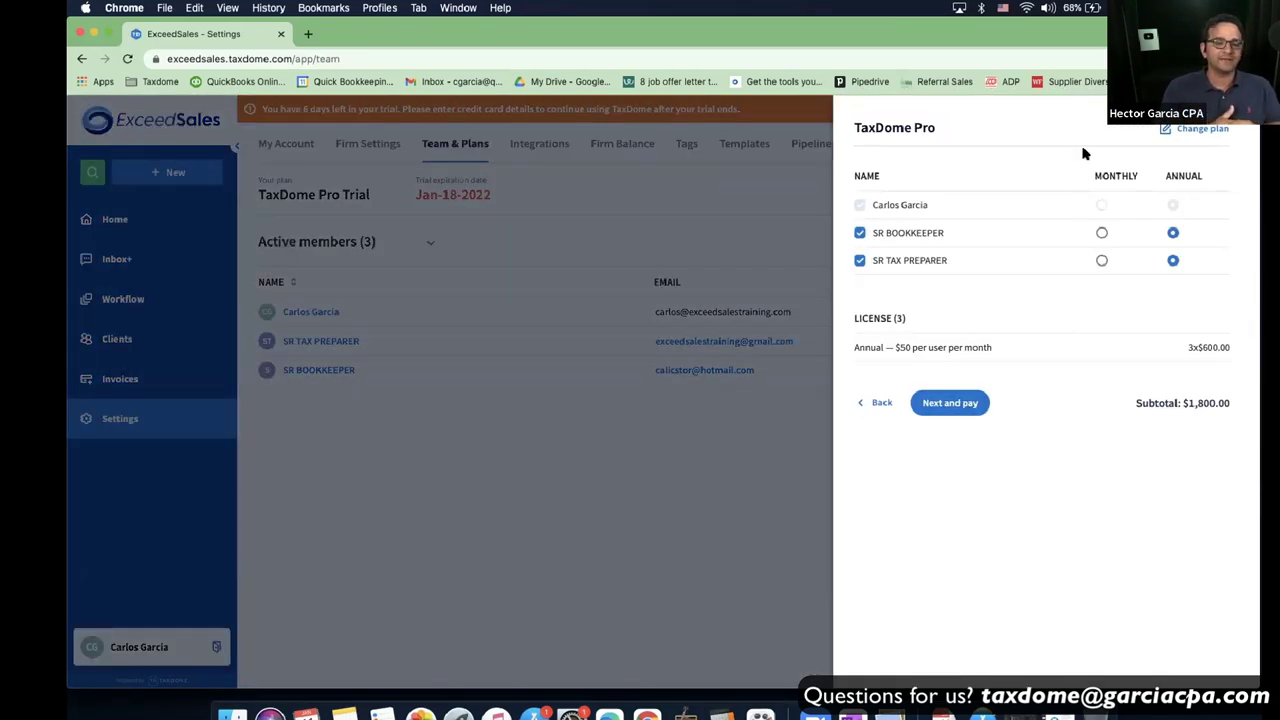
Compare plans and select TaxDome Lite at $25 monthly instead of Pro.
left_click(1190, 129)
left_click(962, 483)
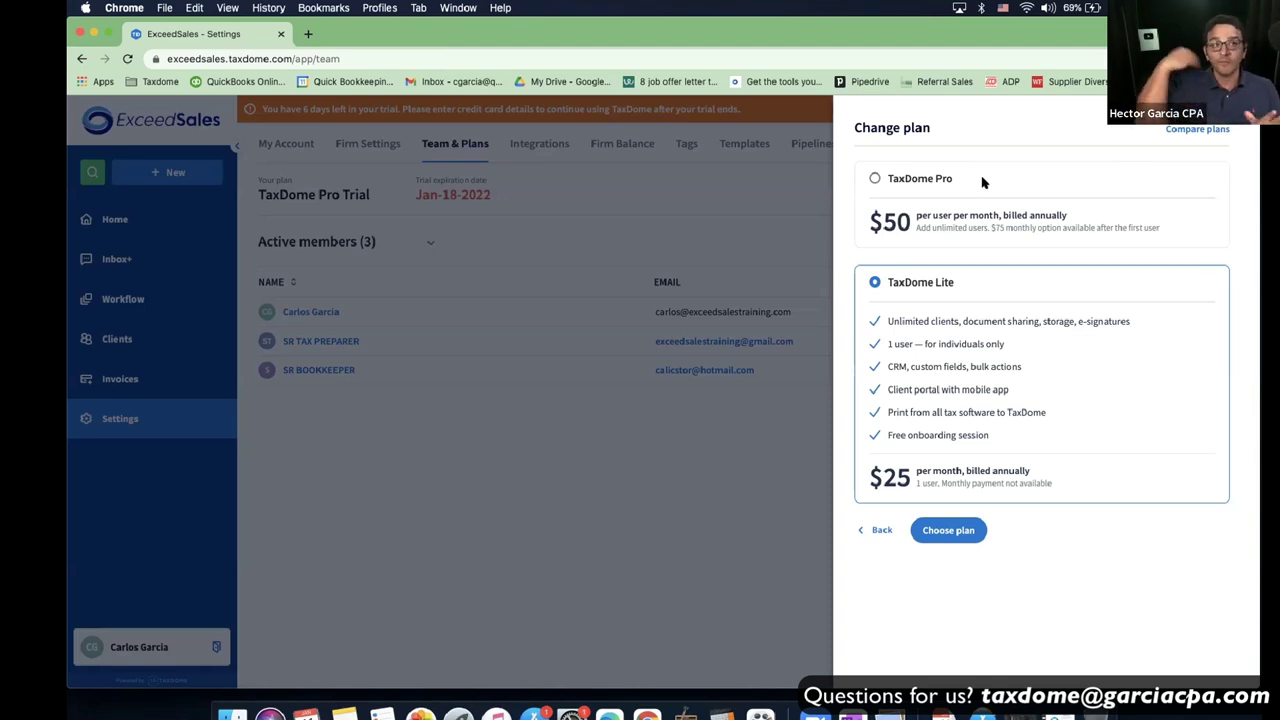
Reselect TaxDome Pro and close the plan-change options.
left_click(982, 182)
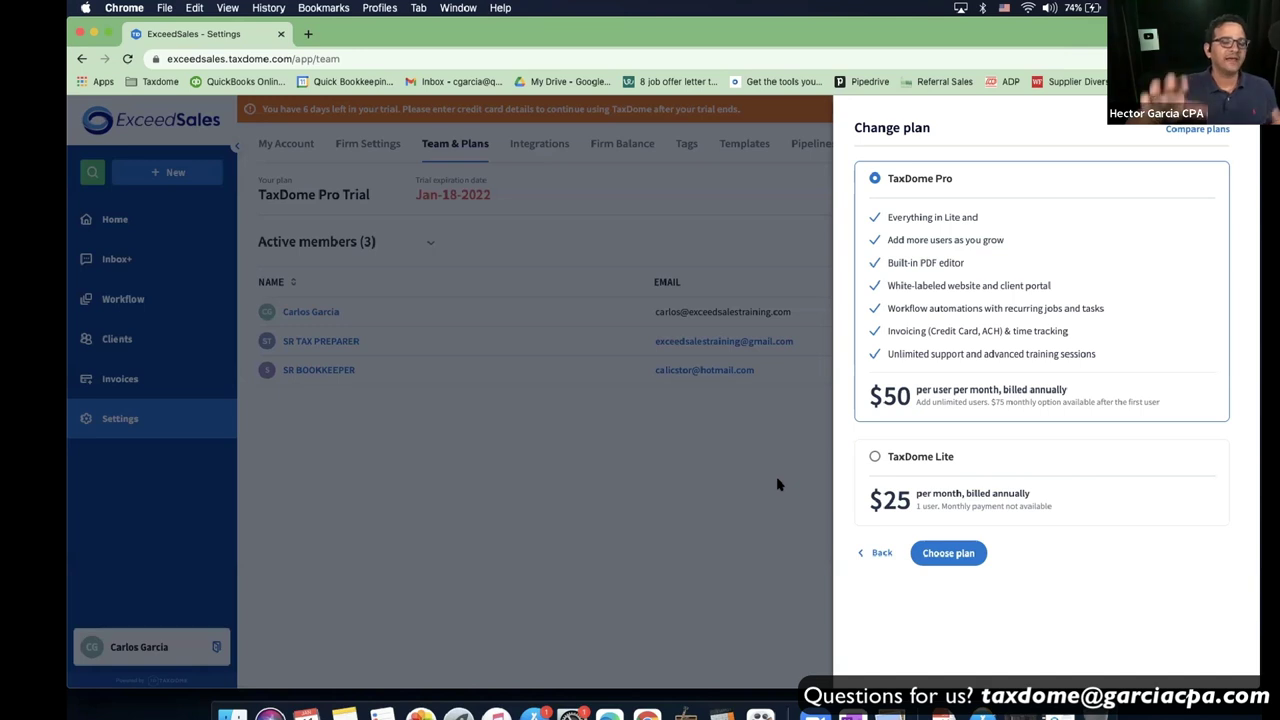
left_click(778, 484)
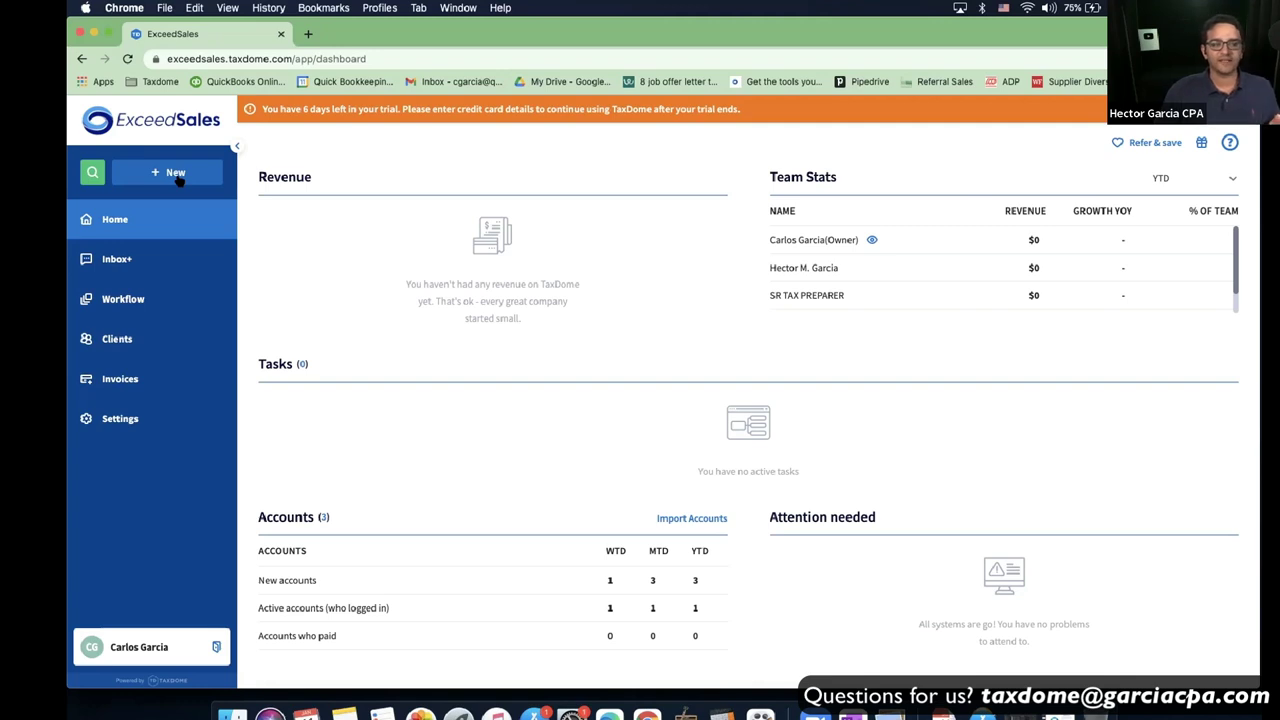
Choose Account from the + New menu to open the Create client account form.
left_click(176, 176)
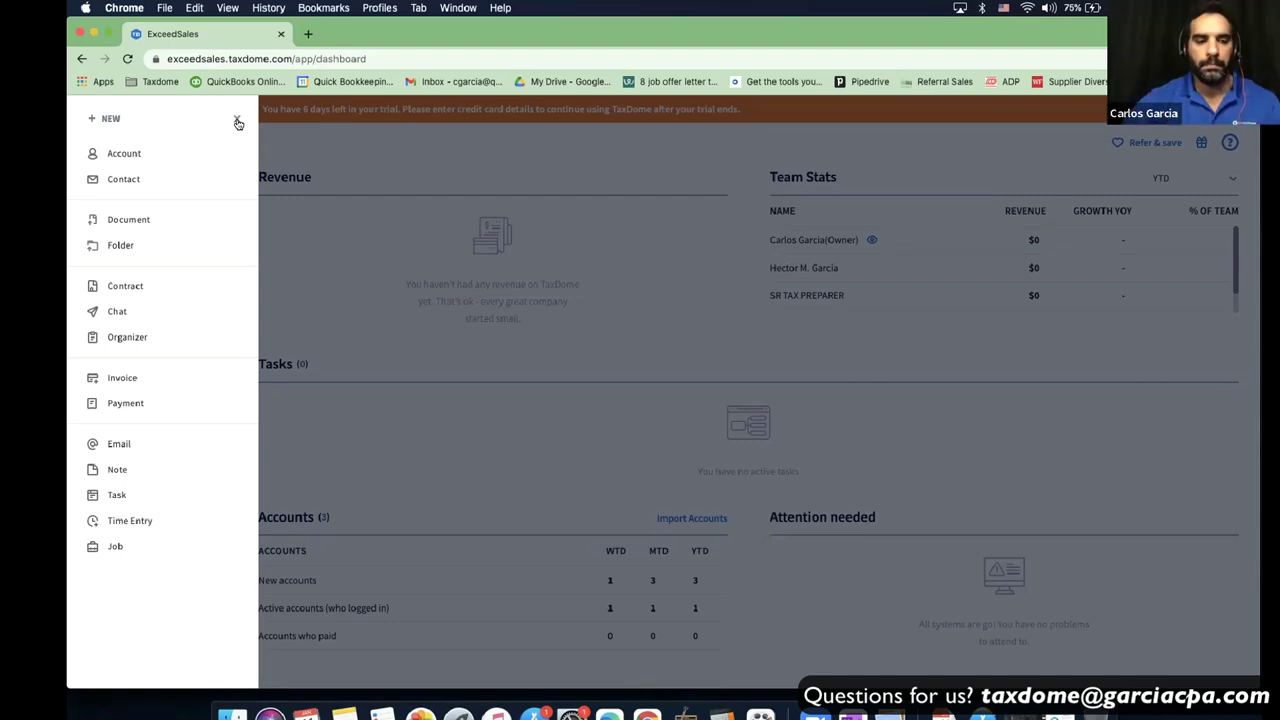
left_click(237, 121)
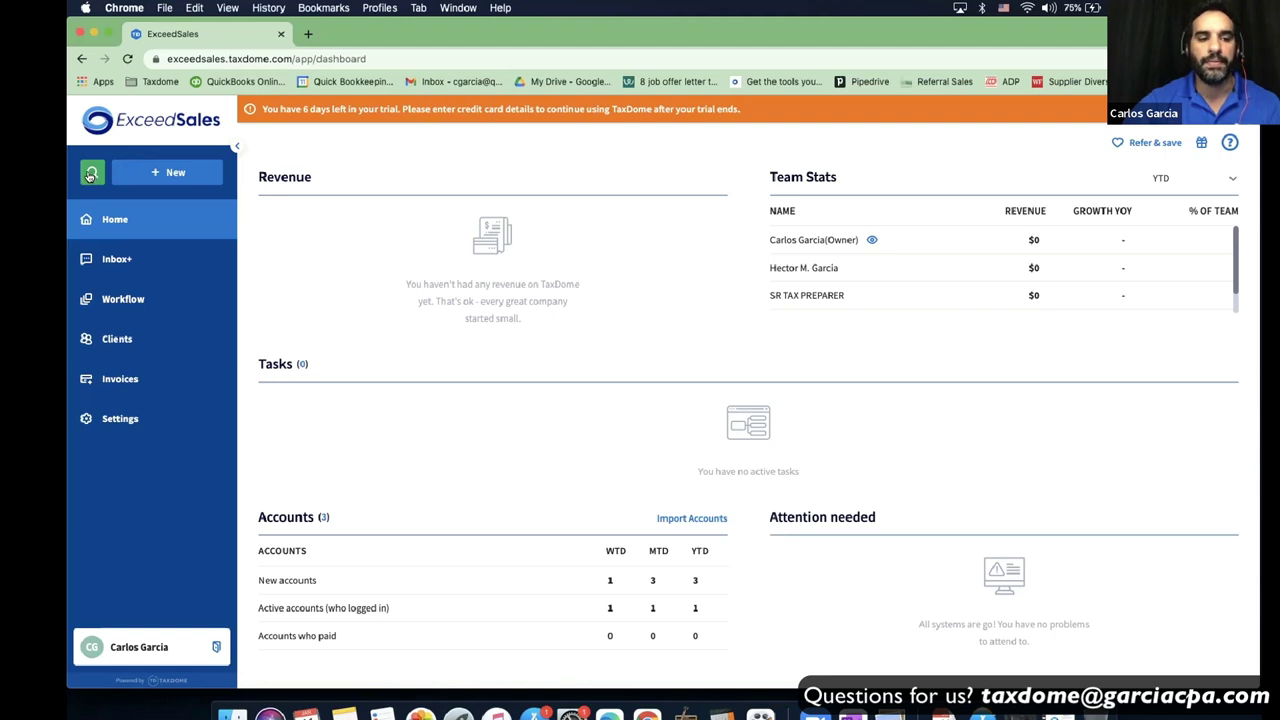
left_click(90, 174)
left_click(310, 279)
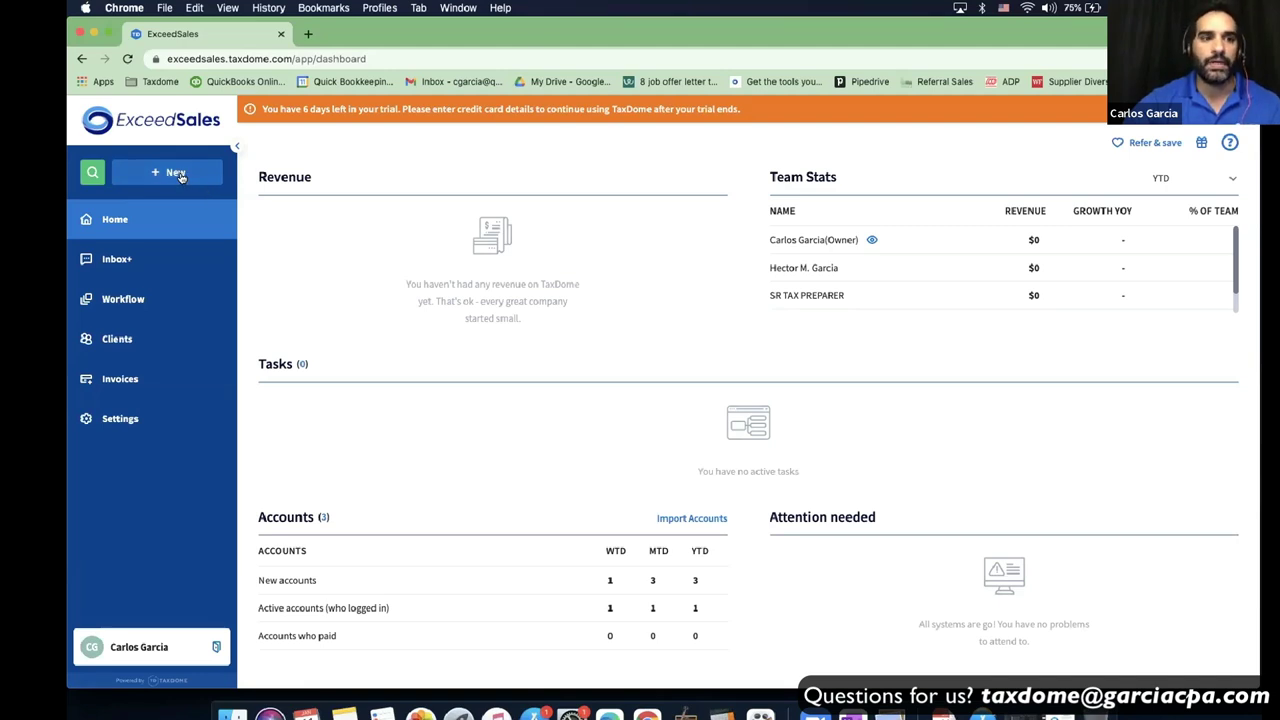
left_click(175, 174)
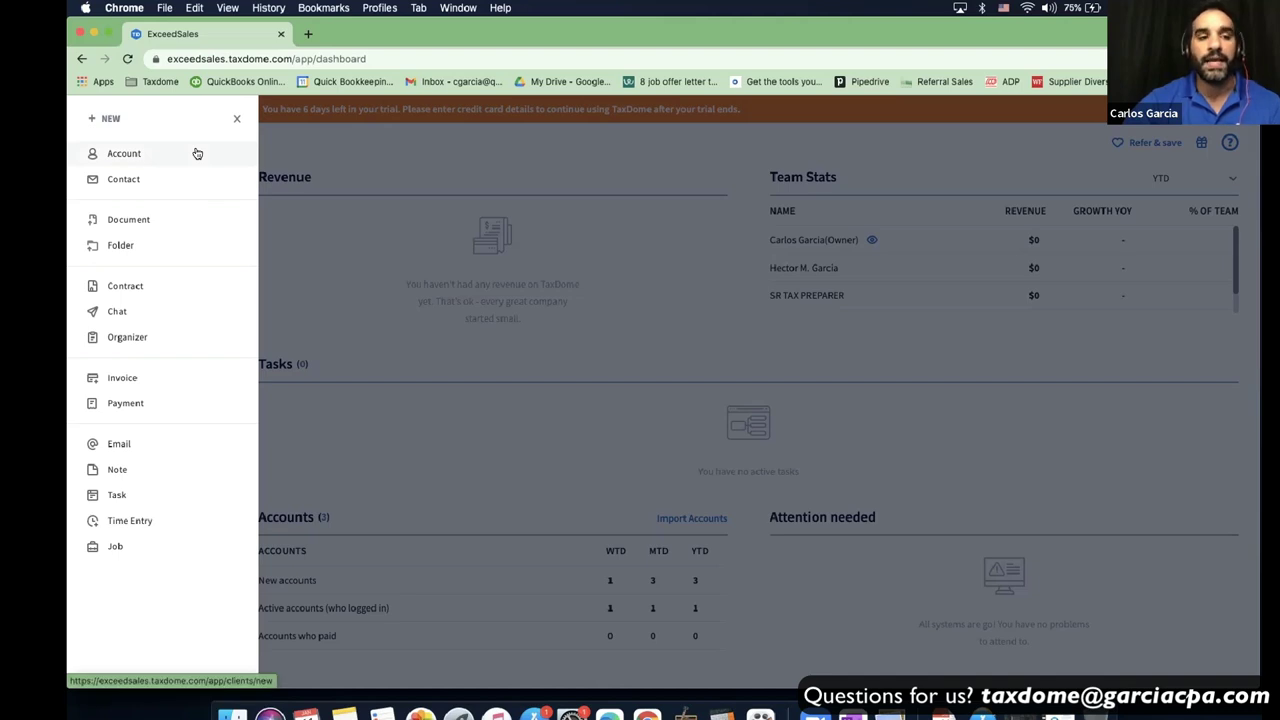
left_click(161, 153)
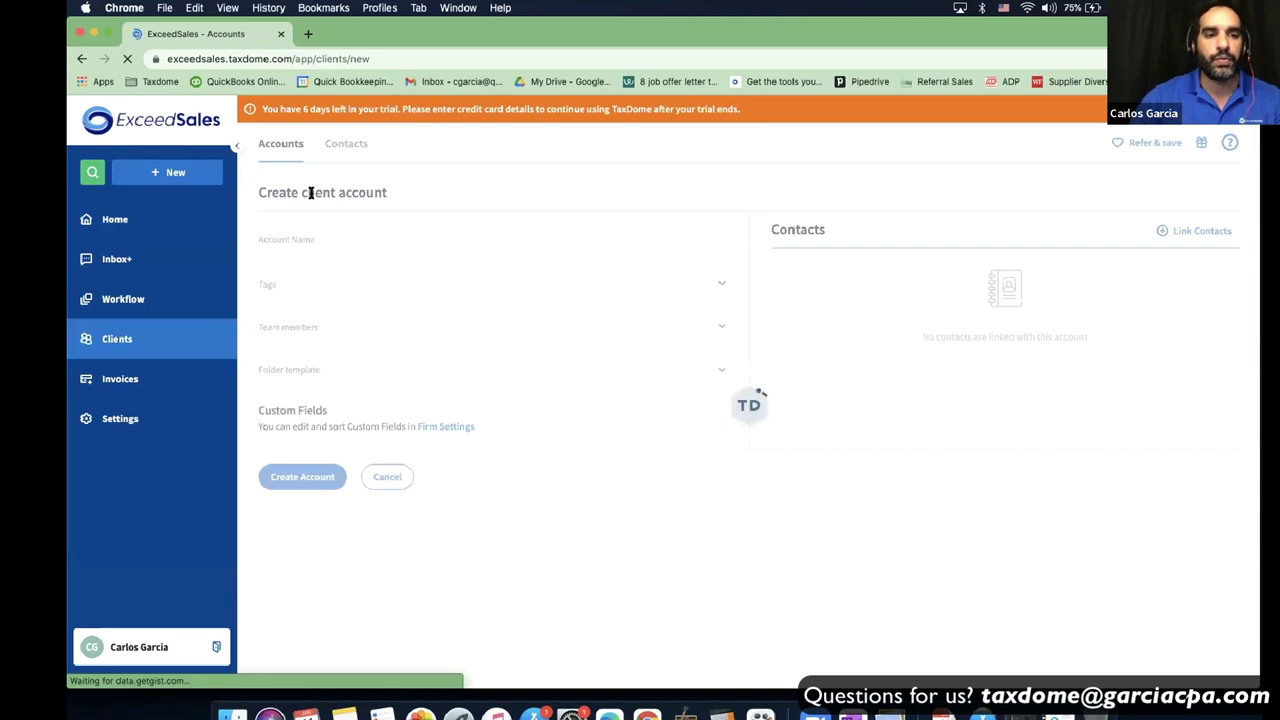
Enter the client's full name as the account name, accepting the suggested match.
left_click(332, 243)
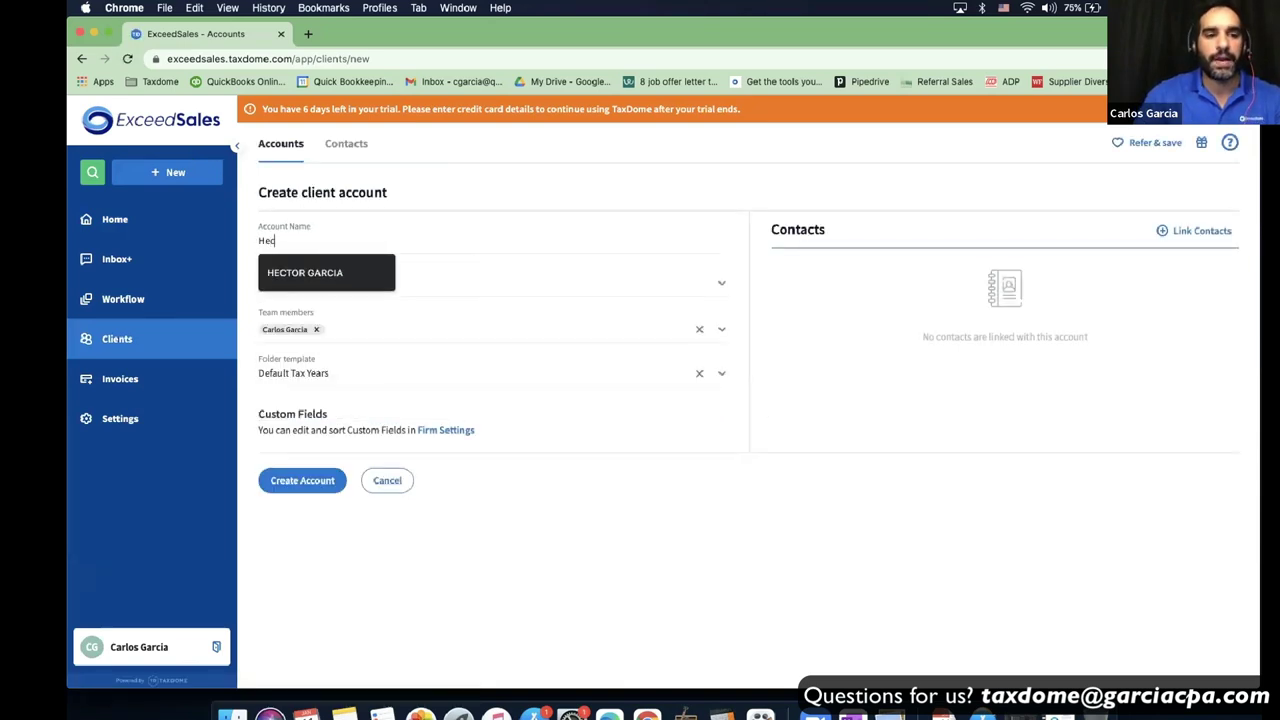
left_click(352, 280)
left_click(352, 284)
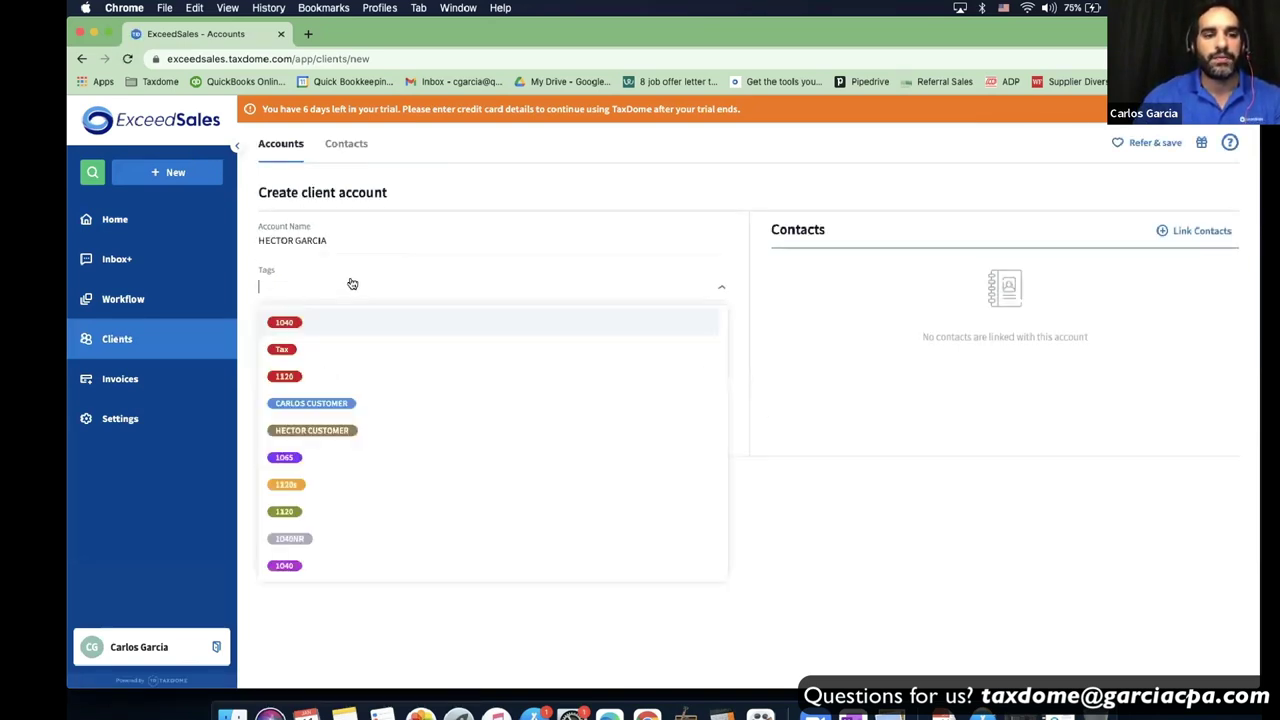
left_click(357, 283)
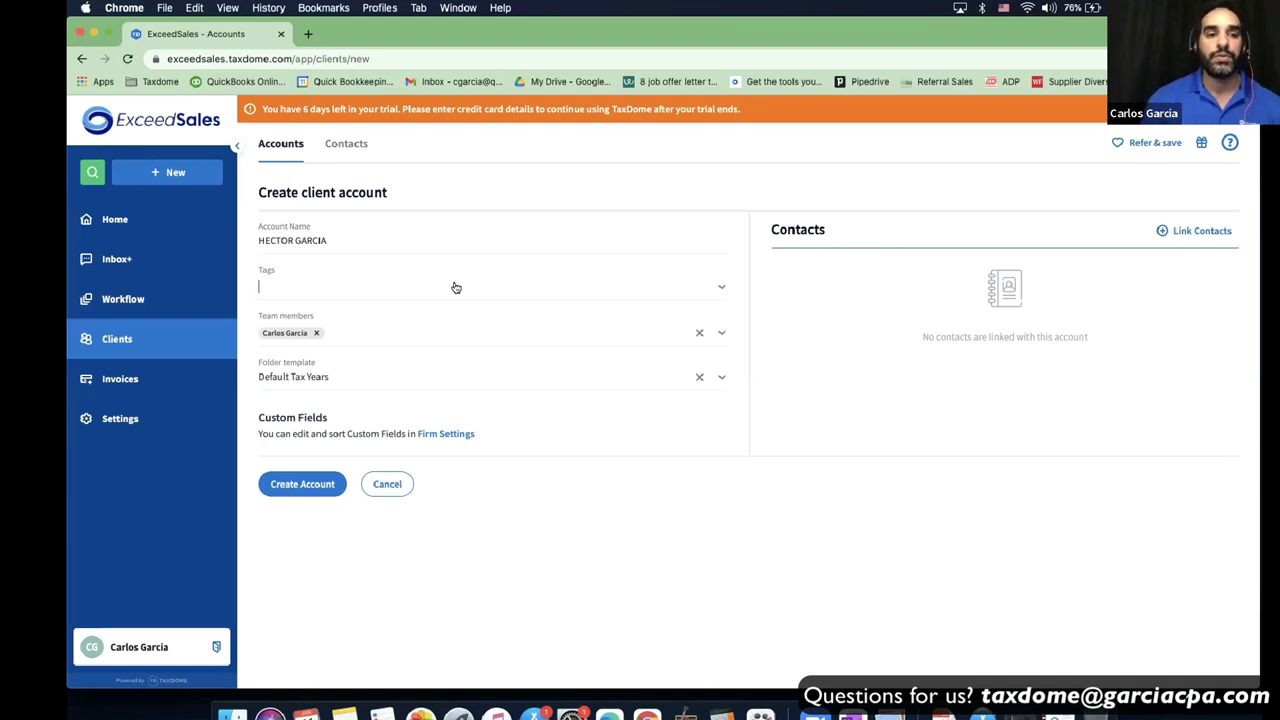
Add the 1040 tag and the owner's customer tag to the account.
type("1040")
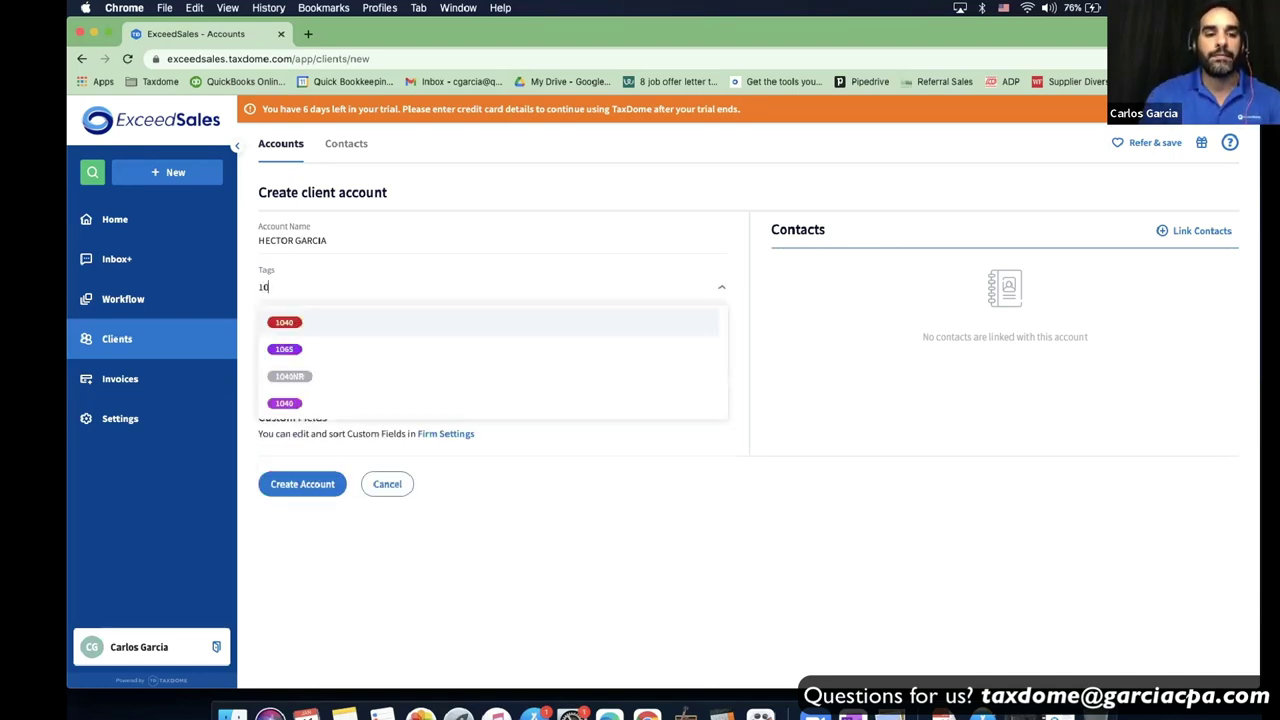
left_click(338, 326)
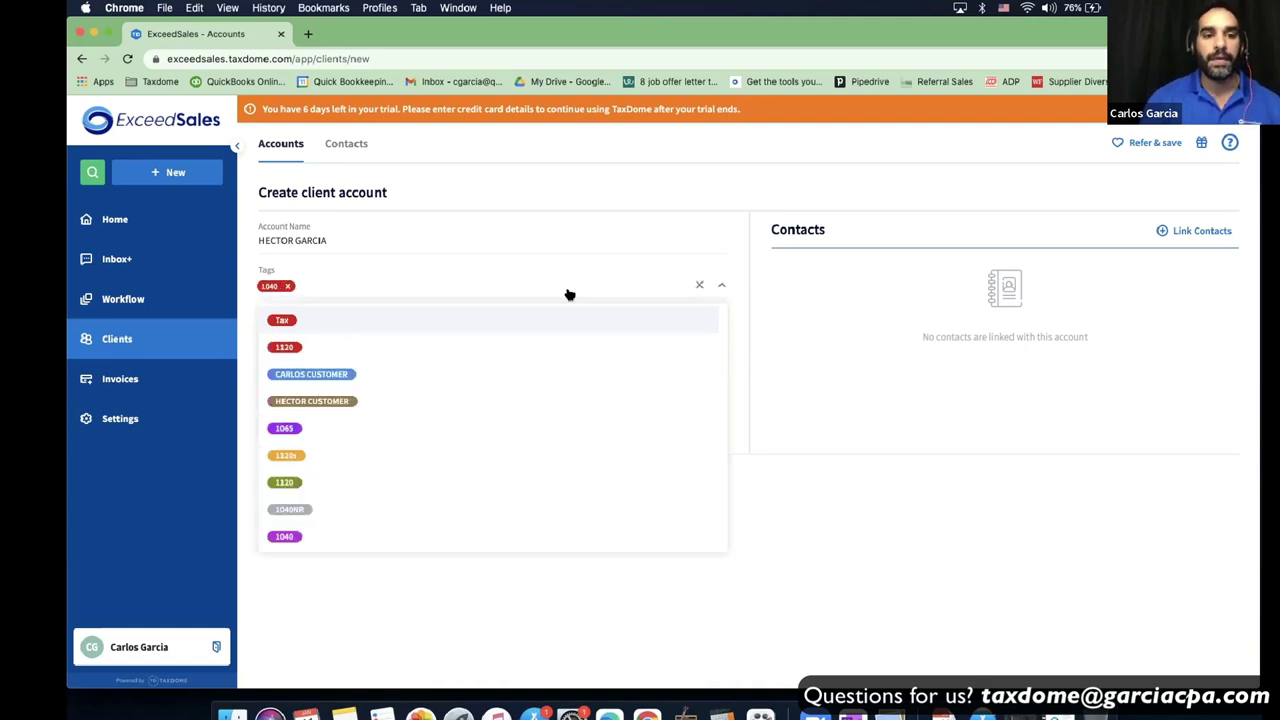
left_click(826, 366)
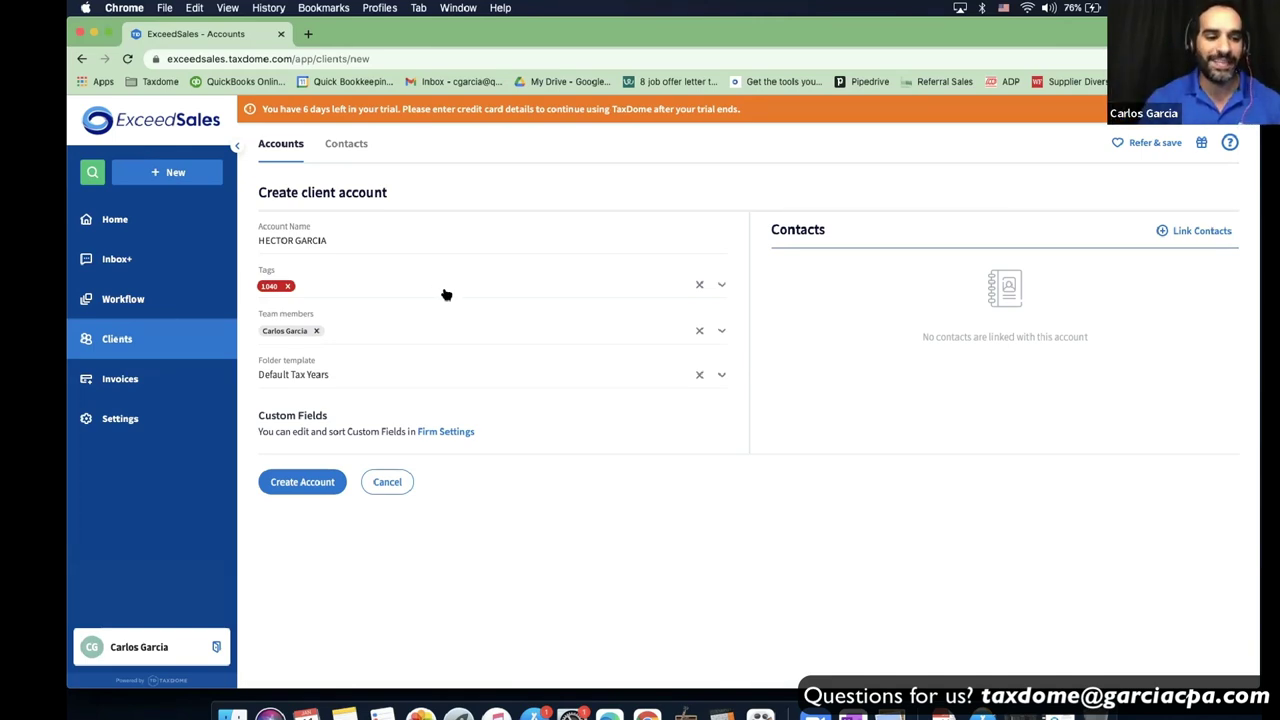
left_click(403, 285)
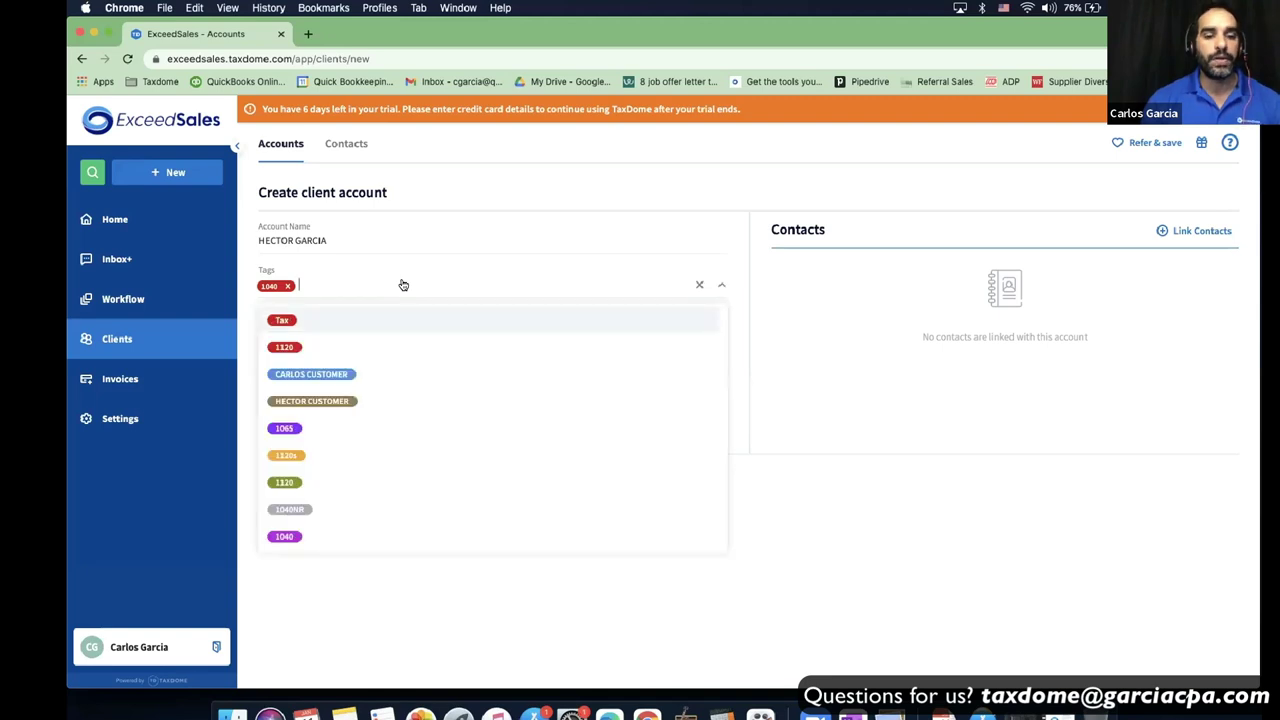
left_click(373, 375)
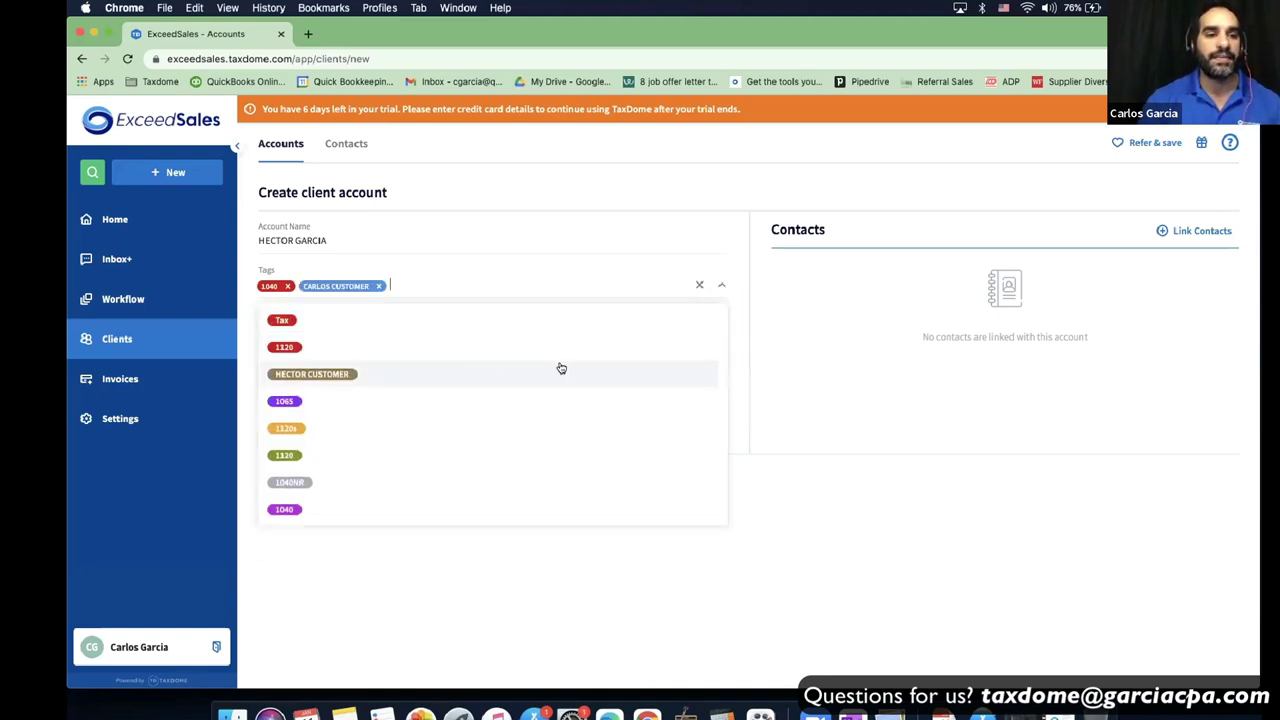
left_click(812, 550)
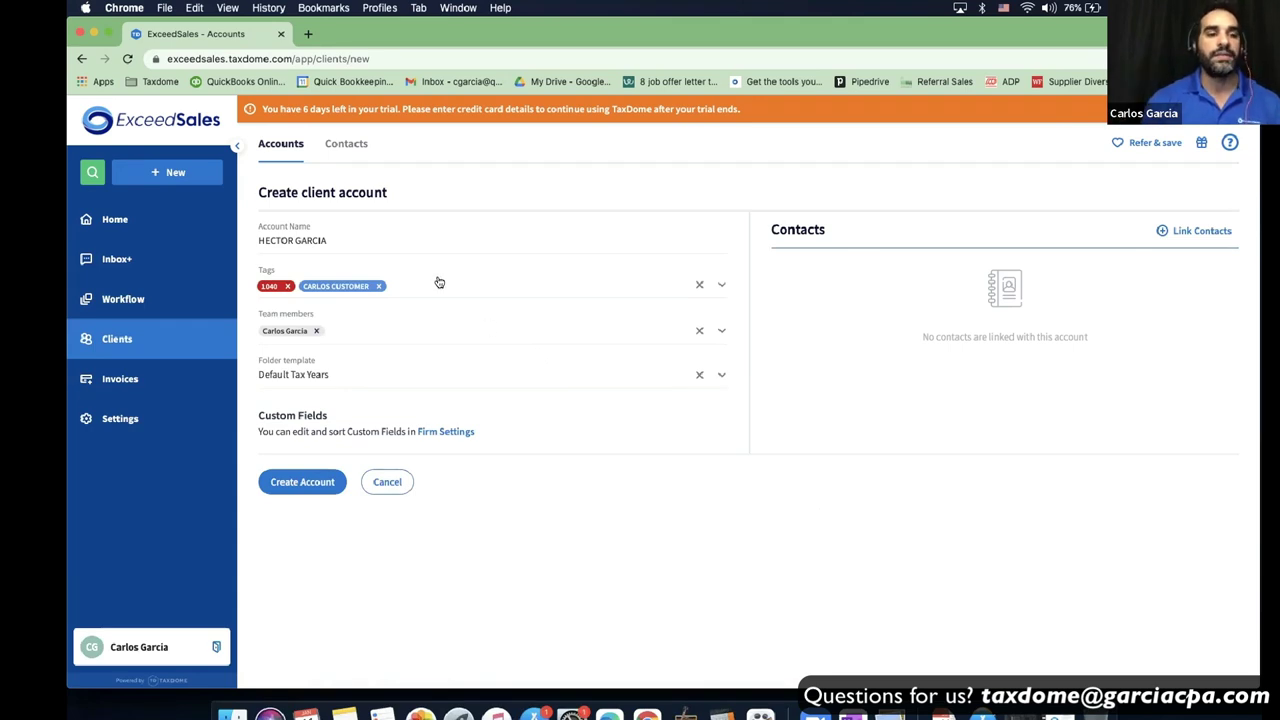
Remove the customer tag and the 1040 tag, leaving Tags empty.
left_click(380, 287)
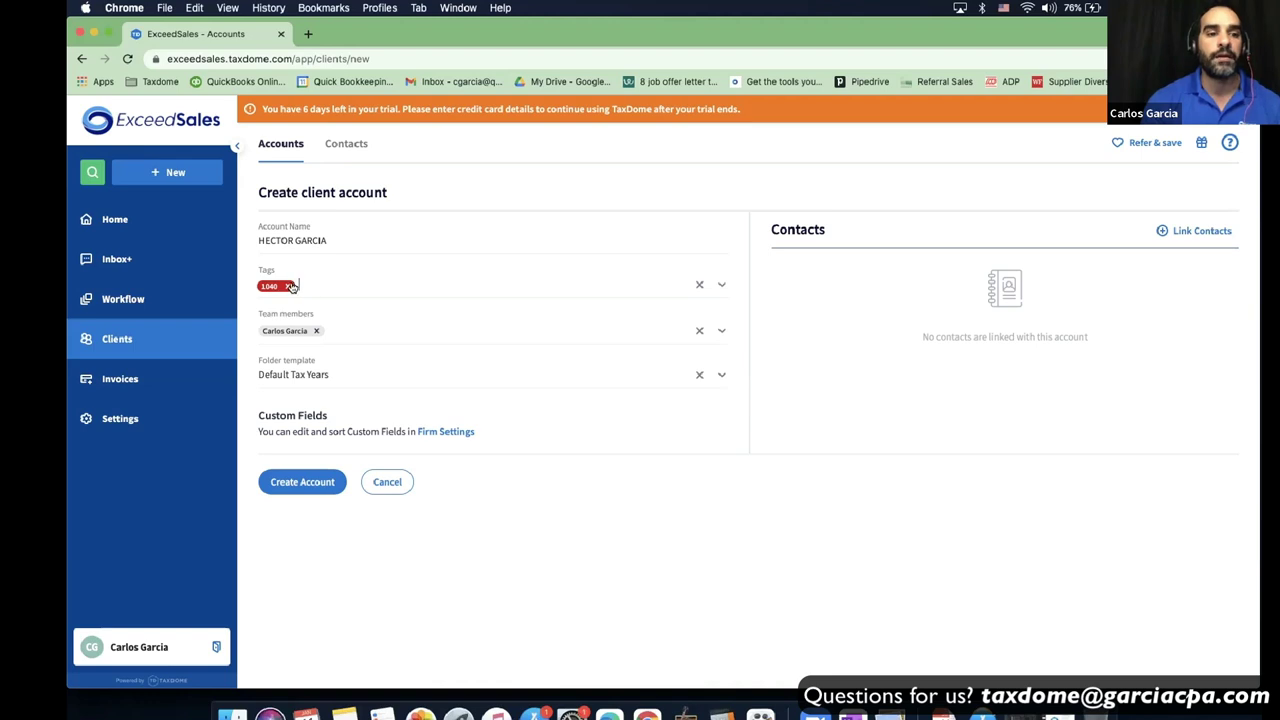
left_click(287, 286)
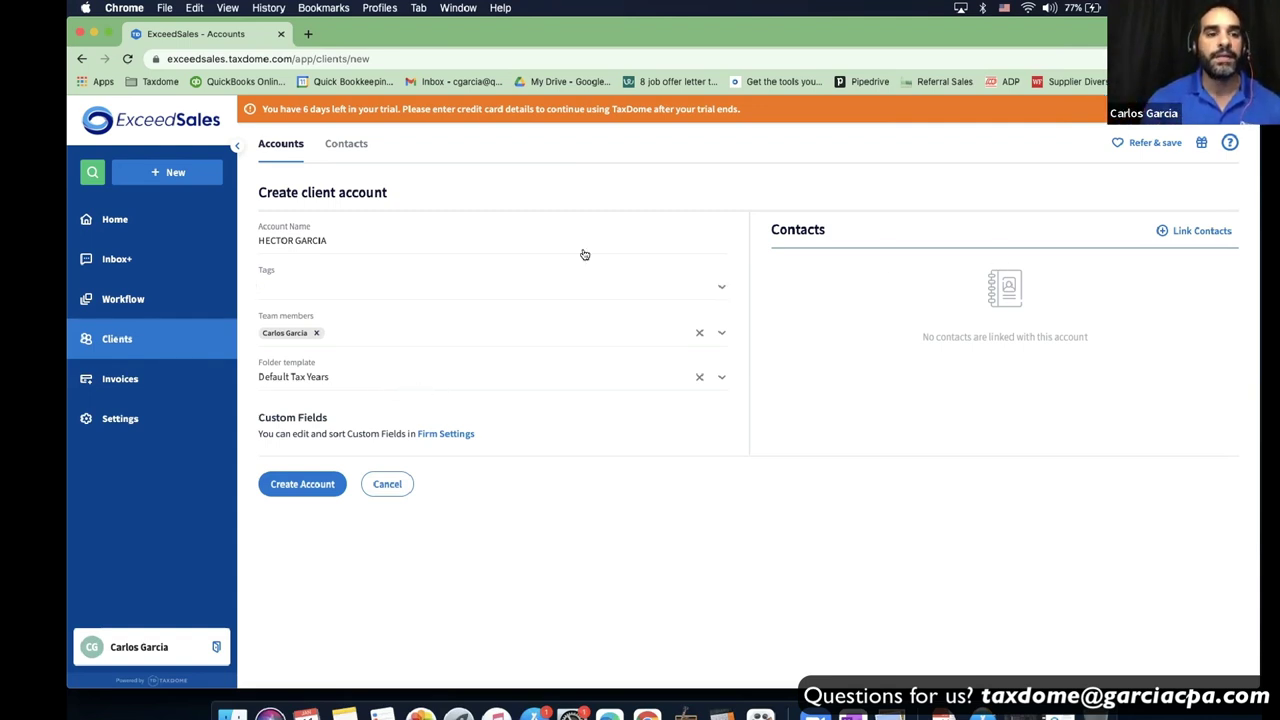
left_click(673, 285)
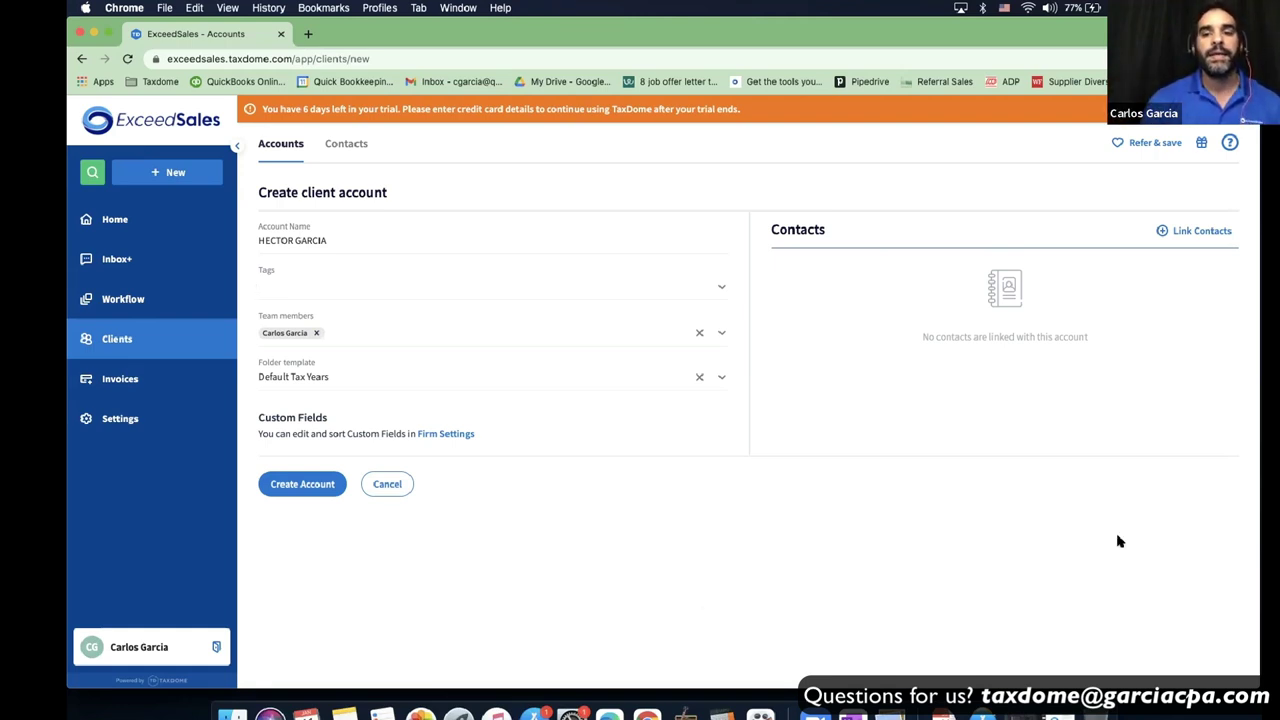
Search contacts for the client by surname and first name, then start a new contact.
left_click(1192, 234)
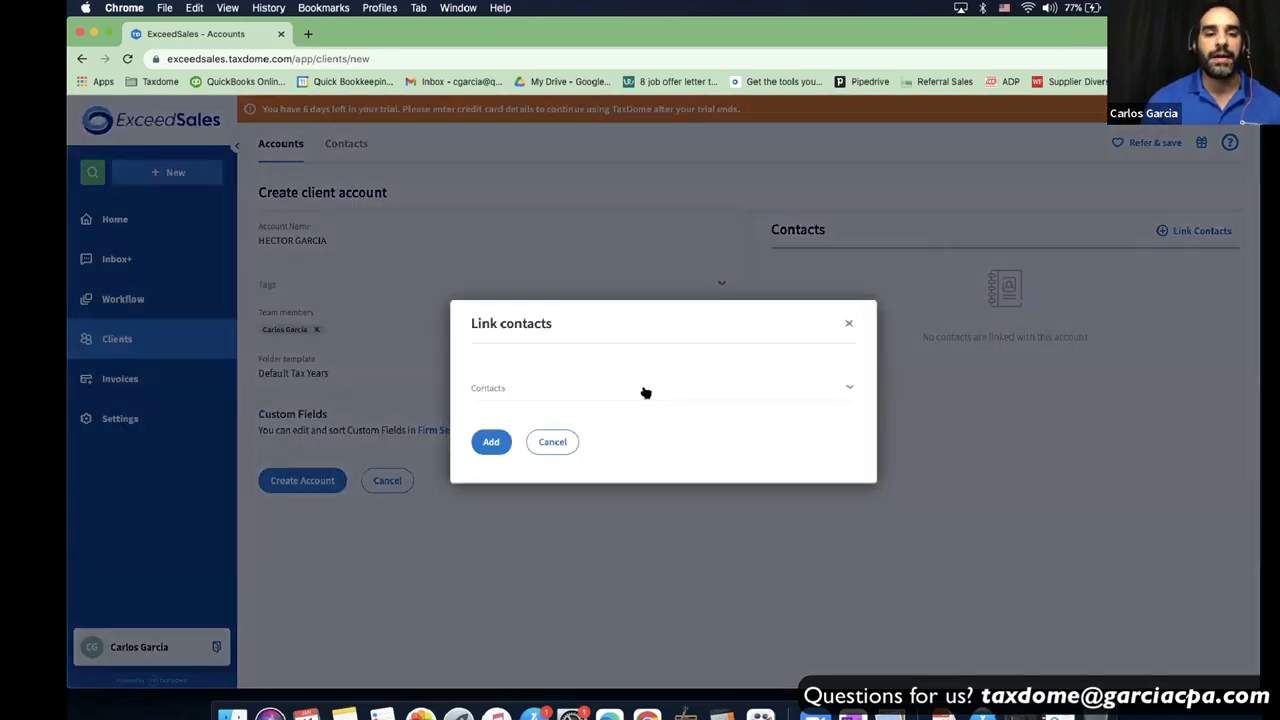
left_click(632, 380)
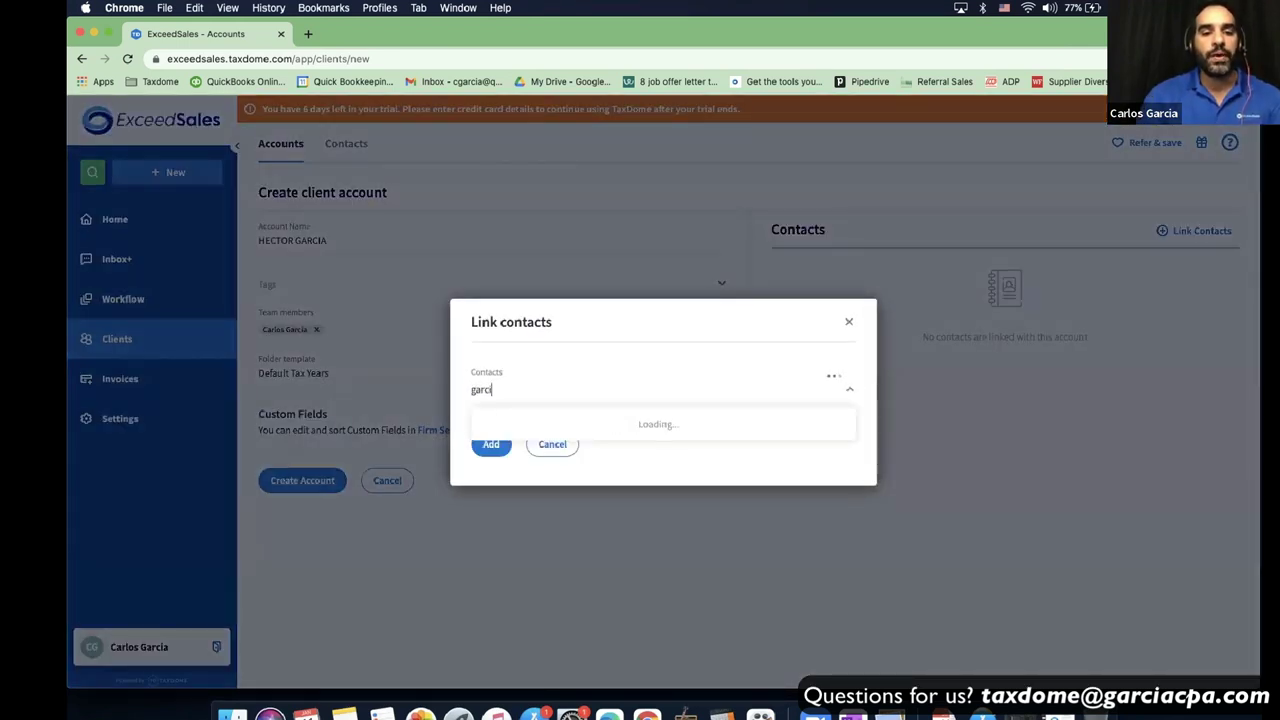
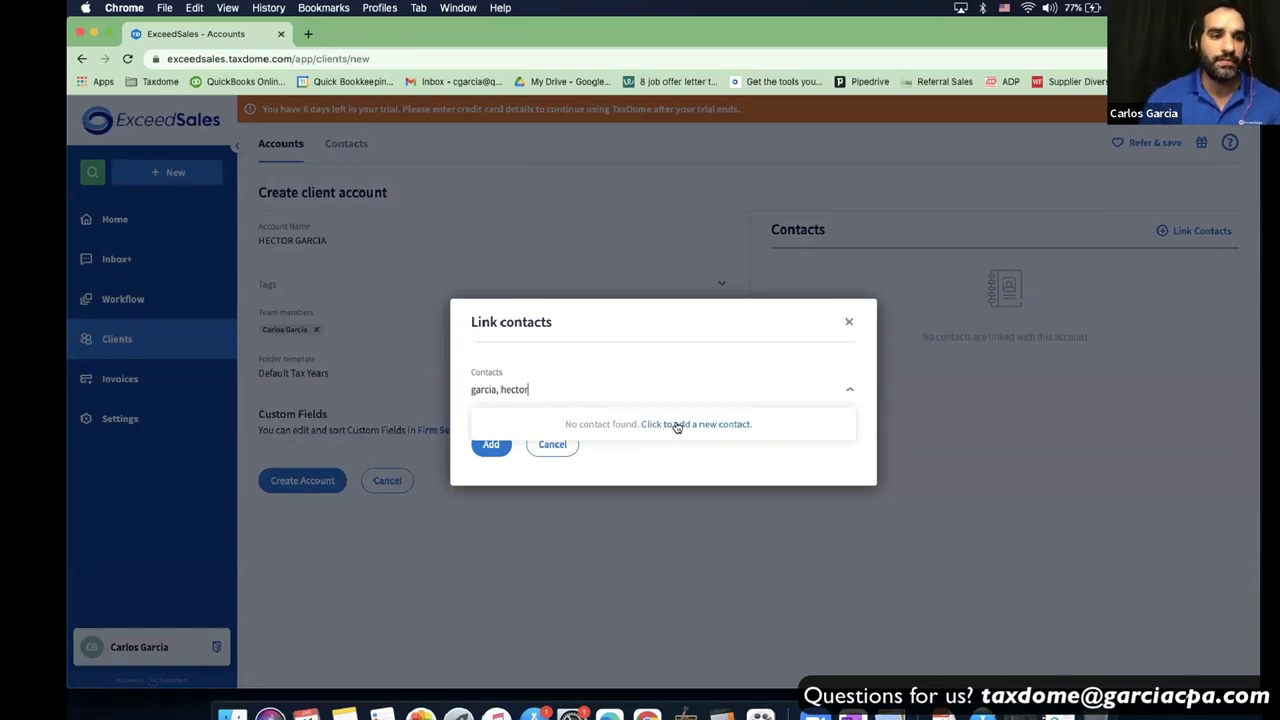
left_click(471, 389)
key("Delete")
type("G")
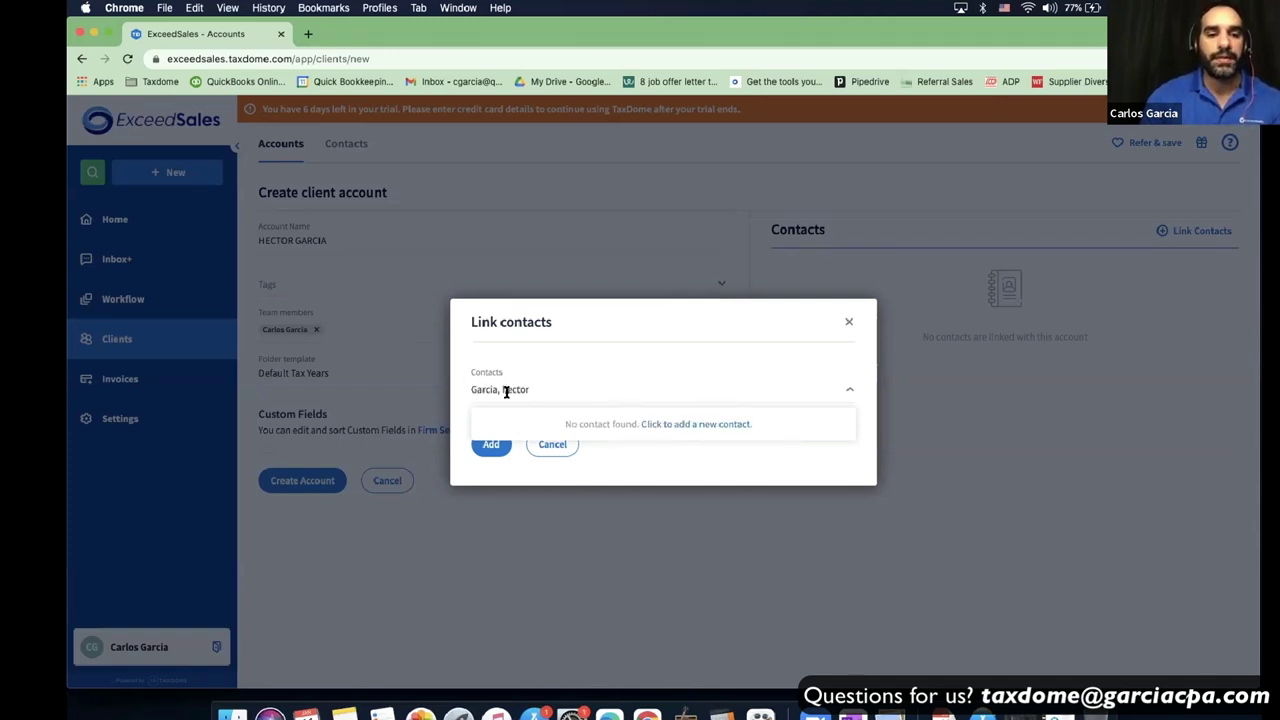
left_click(503, 389)
key("Delete")
type("H")
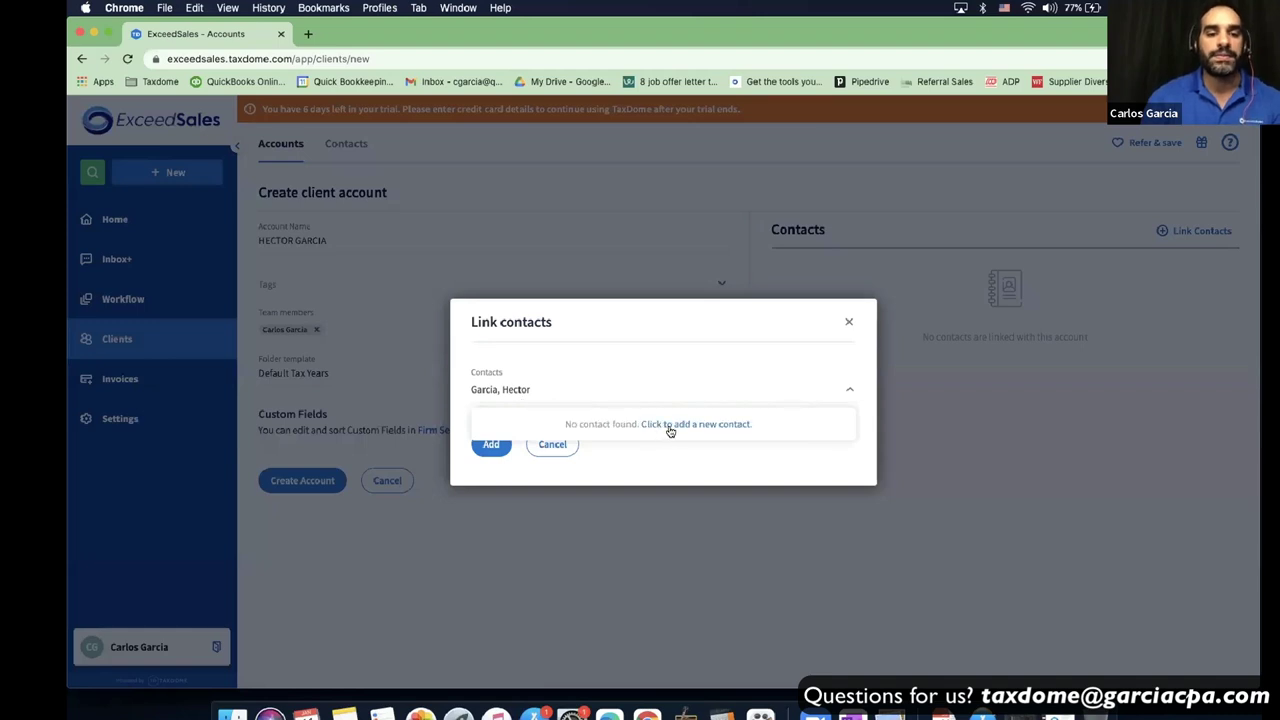
left_click(672, 428)
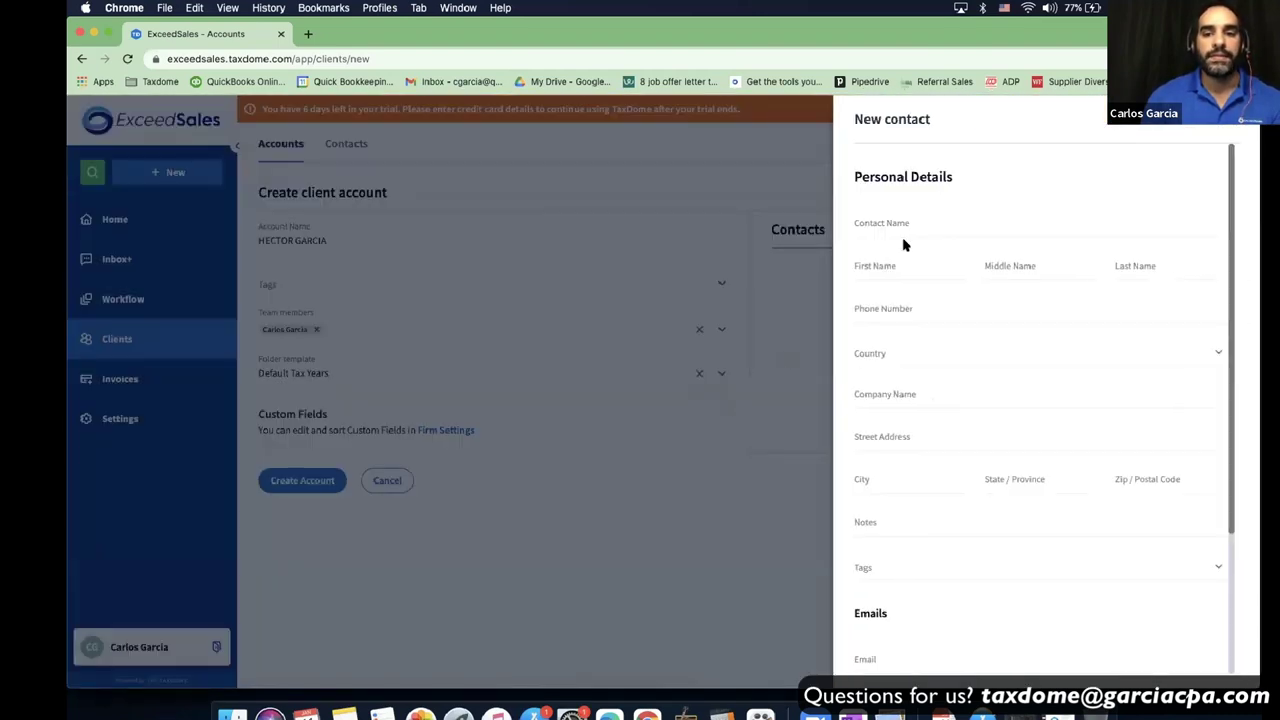
Fill in the contact's full name and e-mail address, correcting the domain ending to 'om'.
left_click(909, 228)
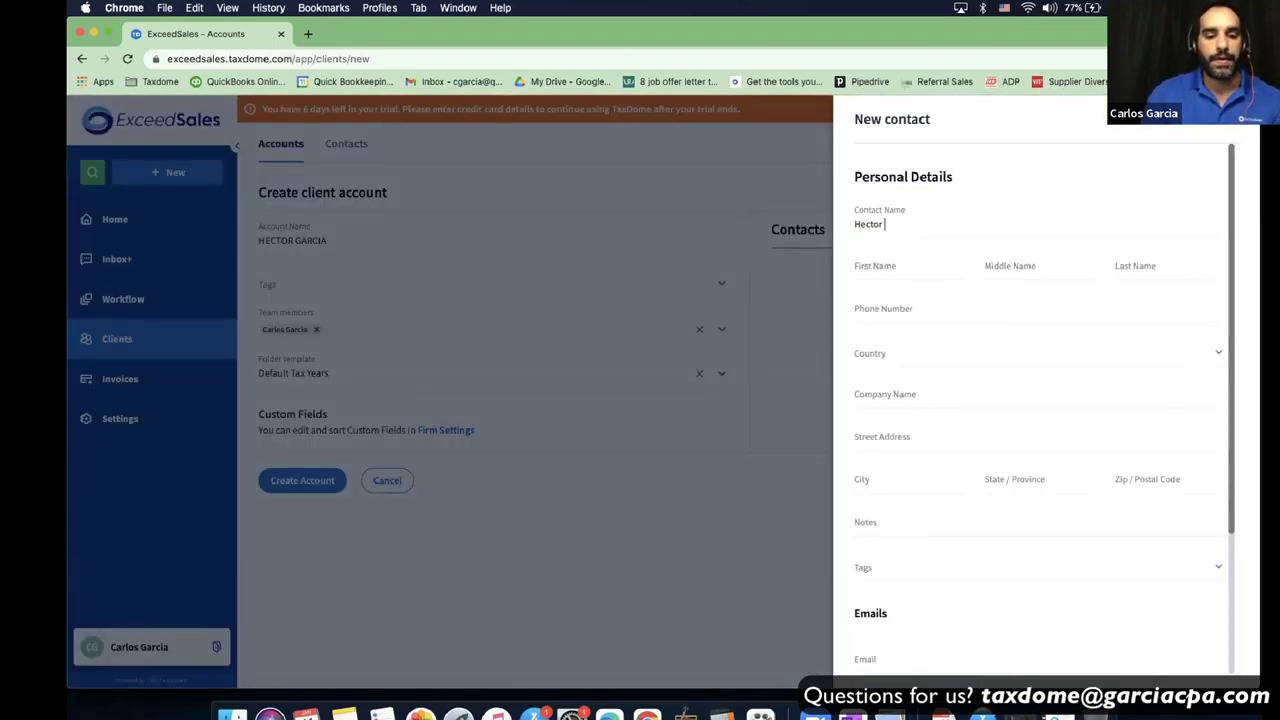
scroll(931, 405, "down", 2)
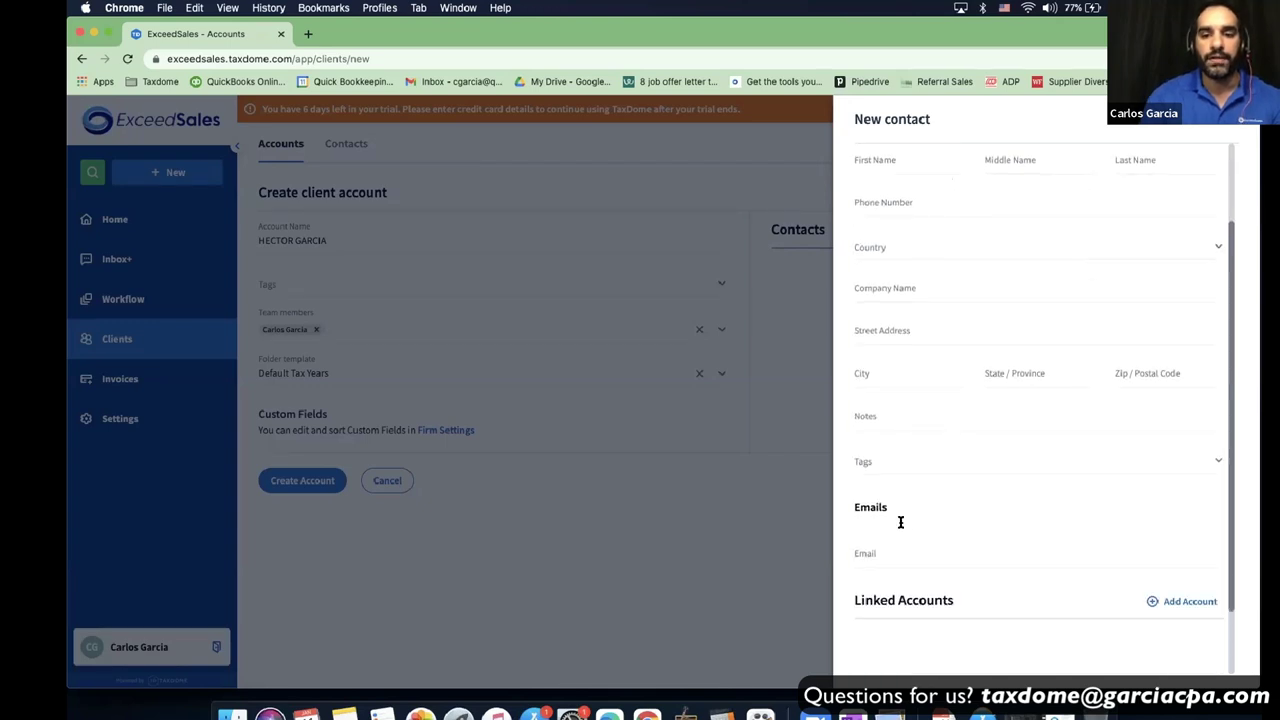
left_click(889, 555)
type("he")
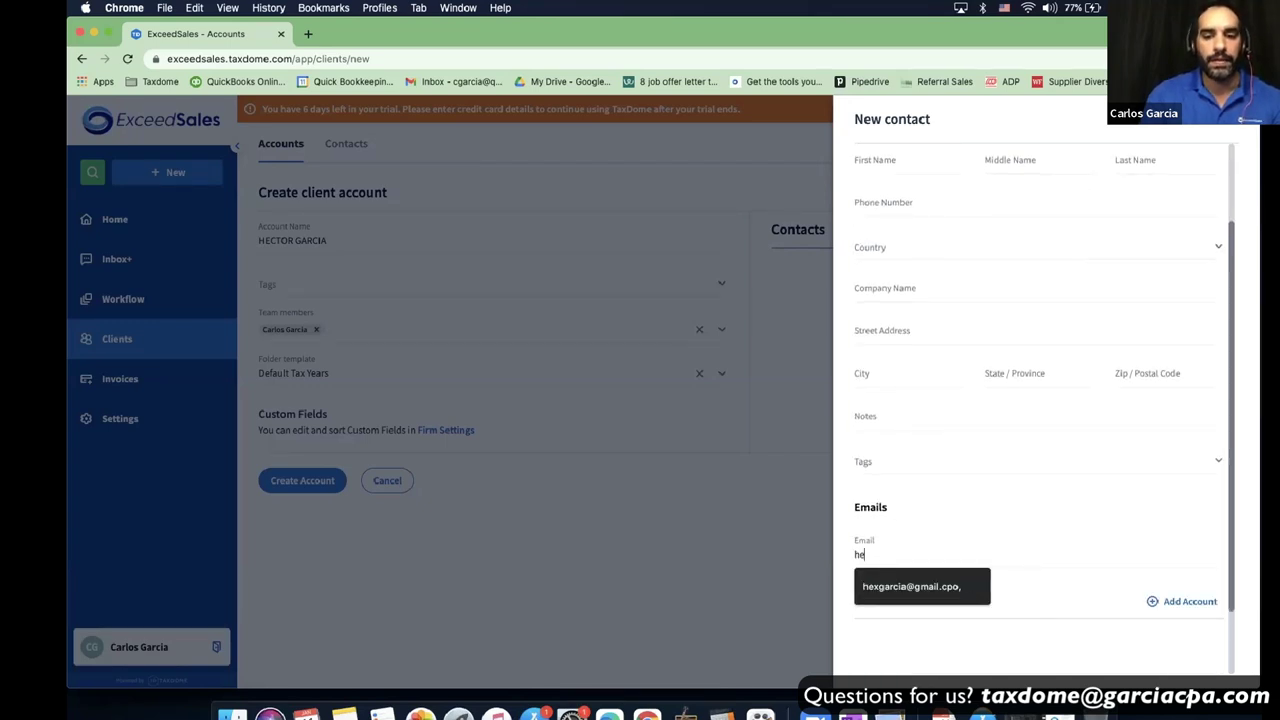
left_click(910, 588)
left_click(951, 560)
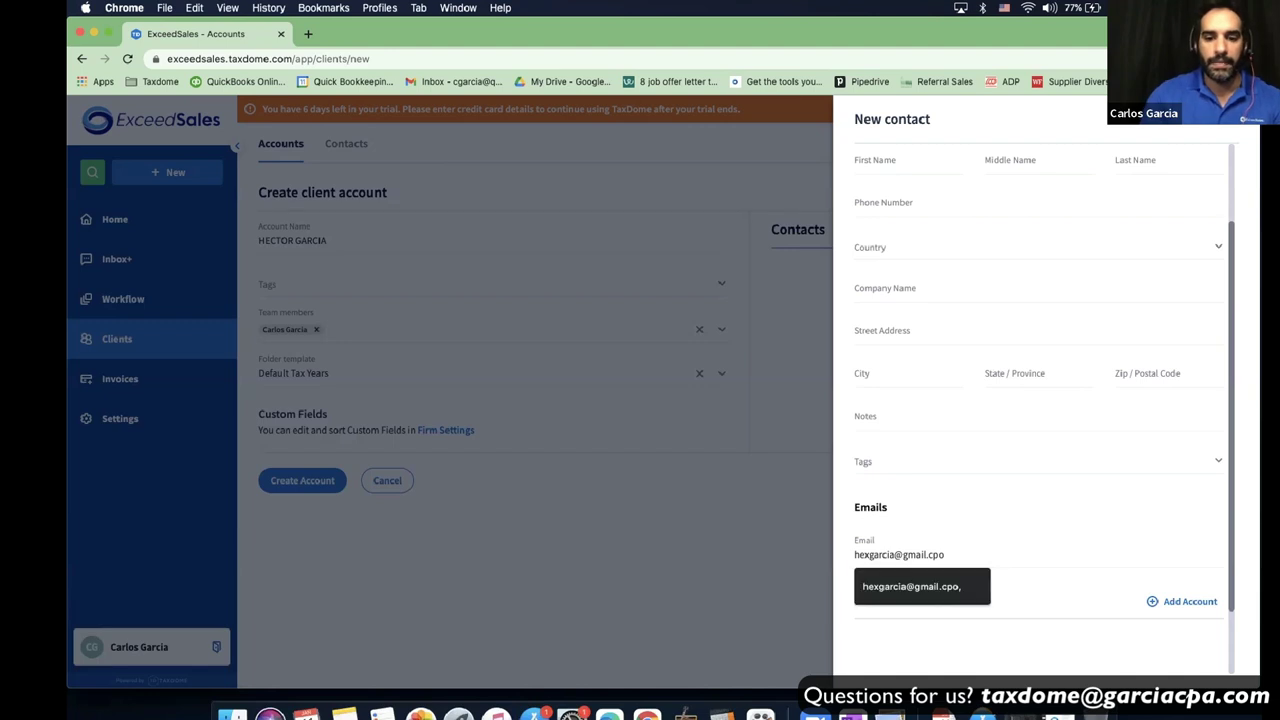
key("BackSpace")
type("om")
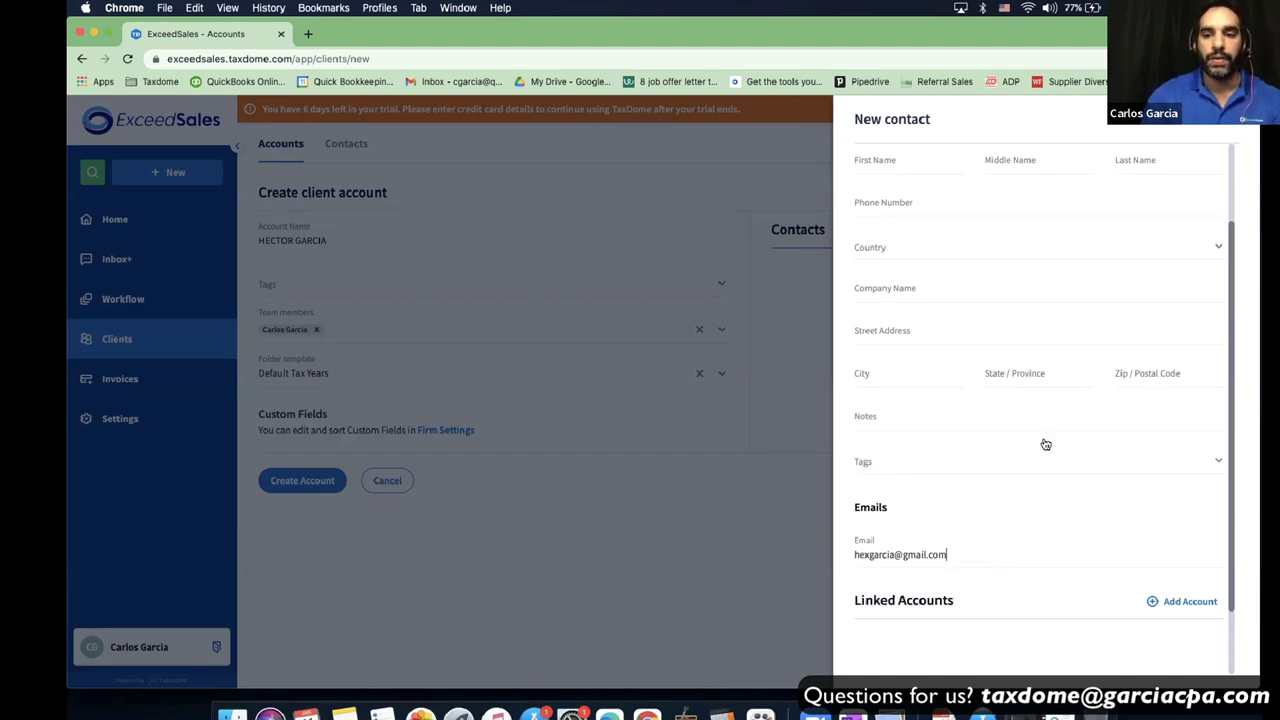
Create the new contact and link it to the client account.
scroll(1045, 460, "down", 3)
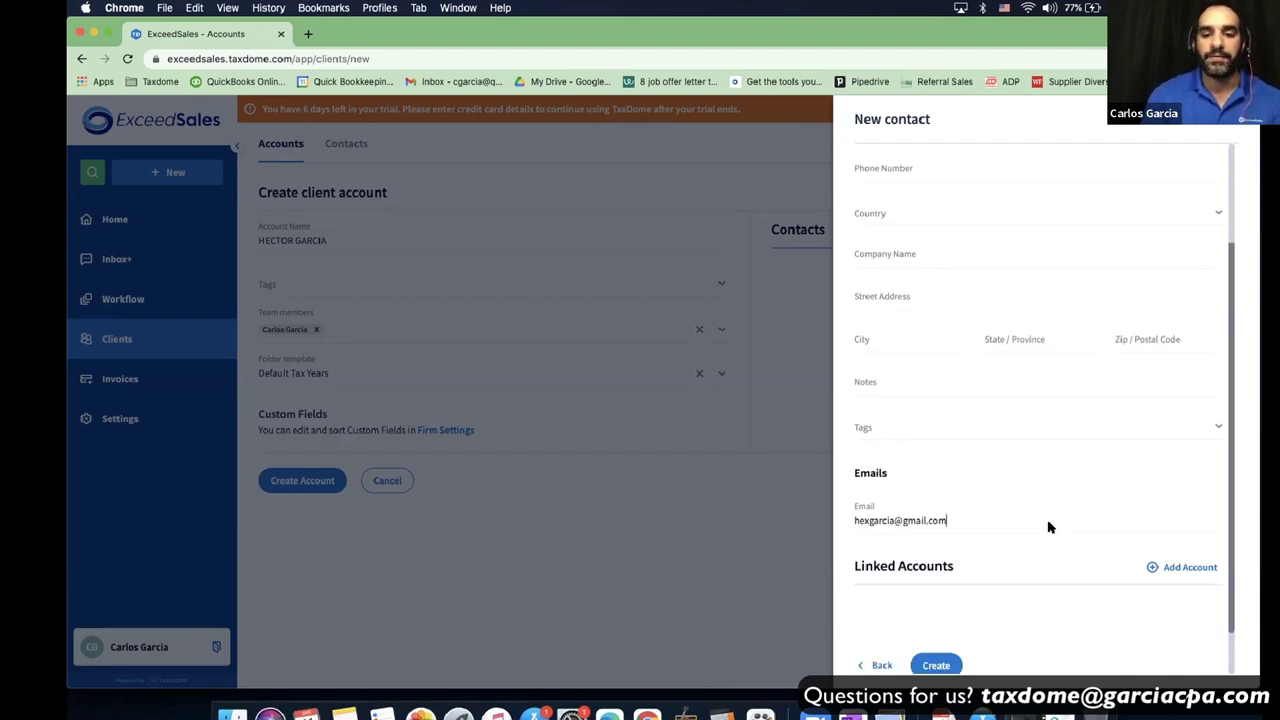
left_click(937, 616)
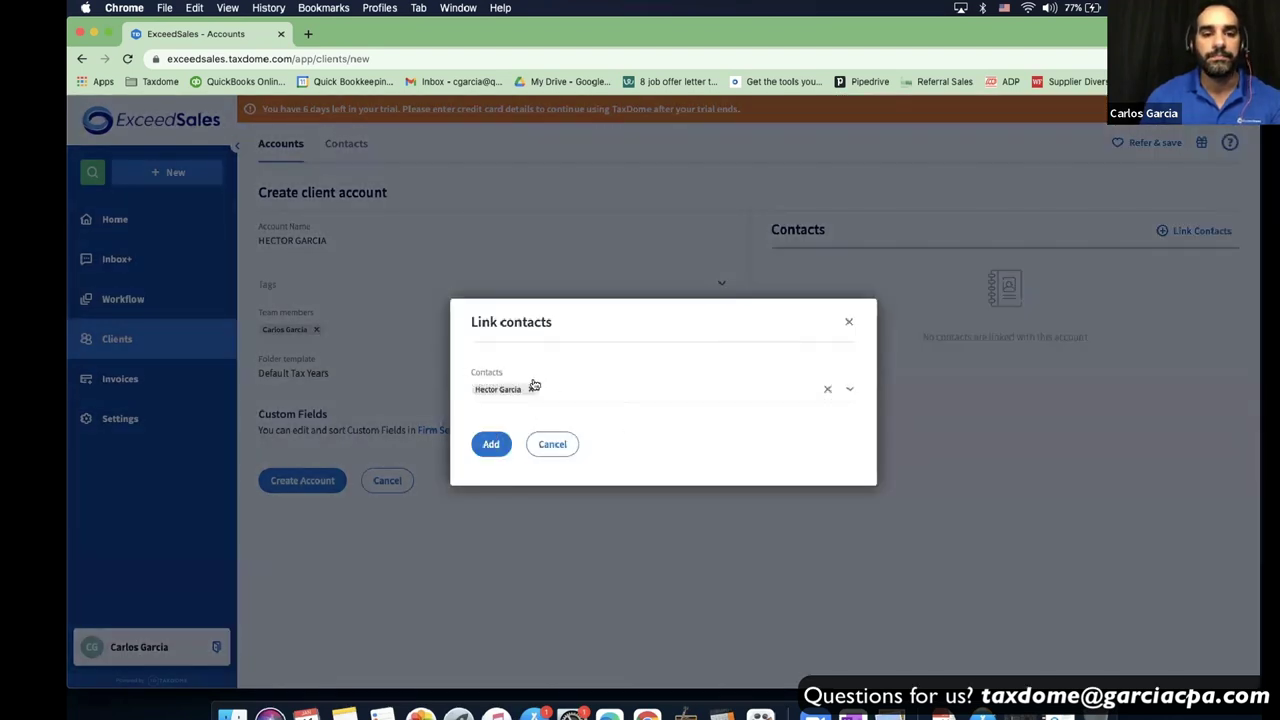
left_click(491, 446)
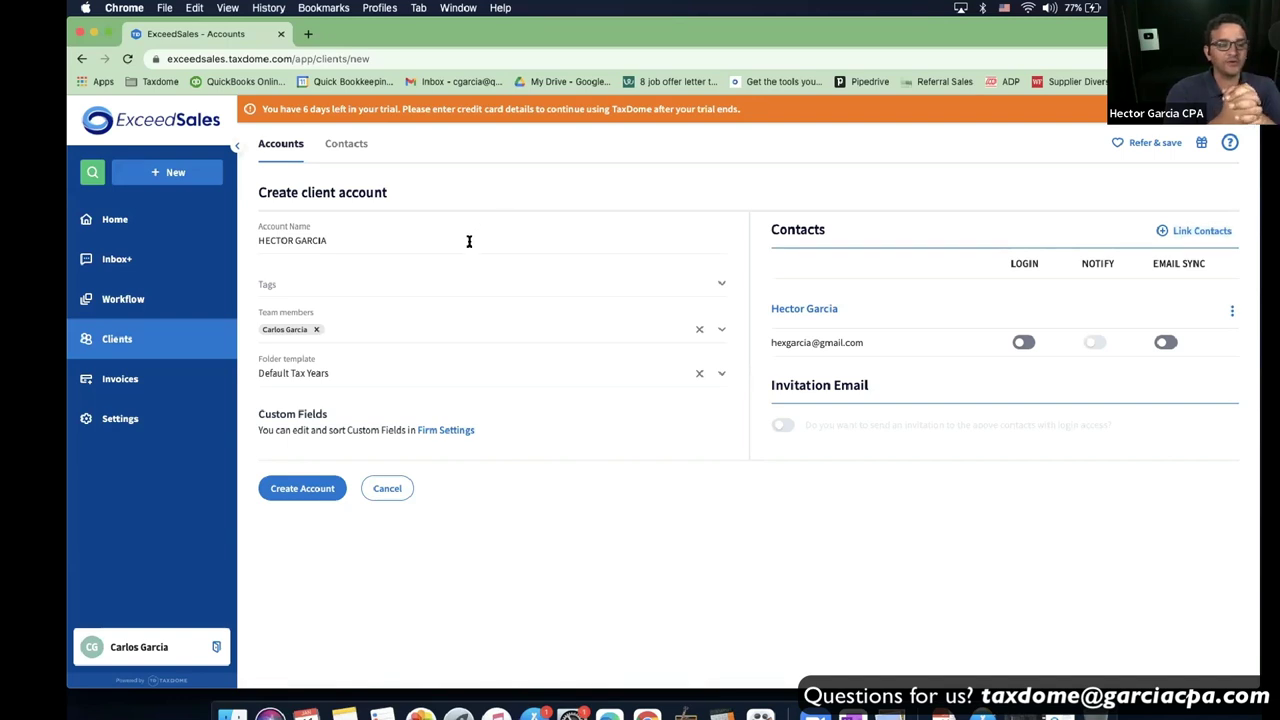
Append 'Individual Tax' to the account name and enable portal login for the linked contact.
type("Individual Tax")
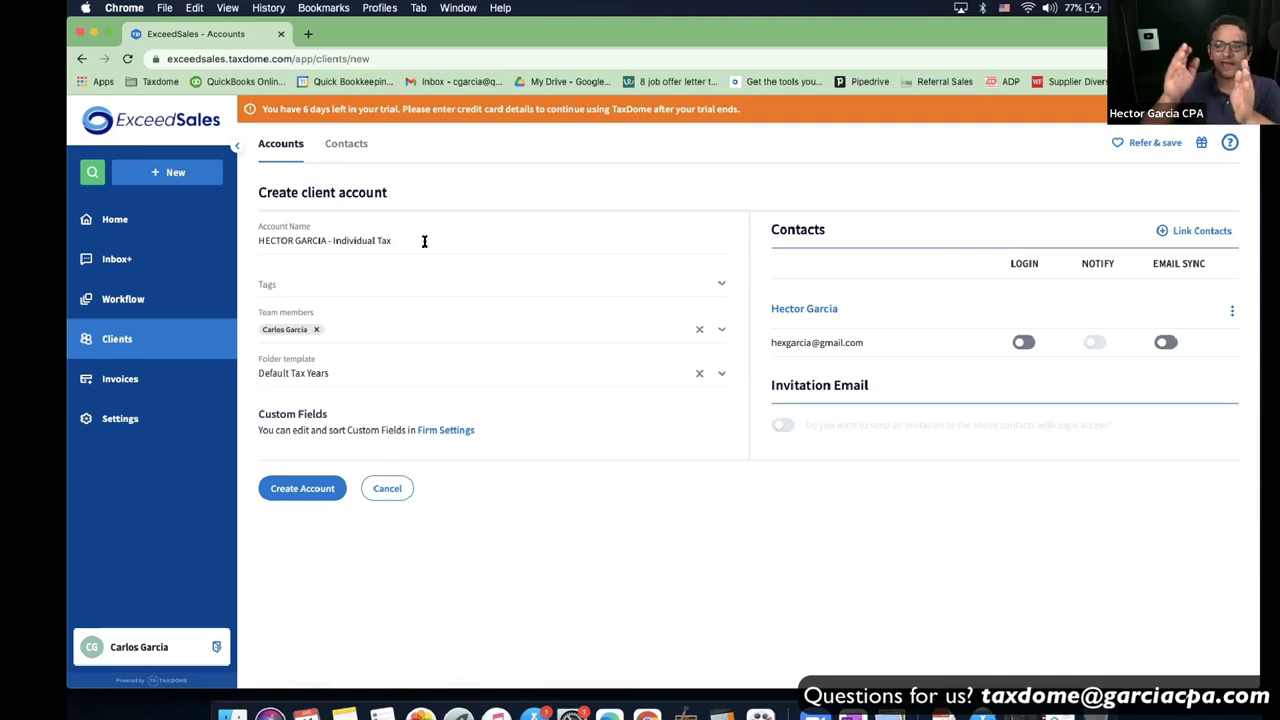
left_click(329, 241)
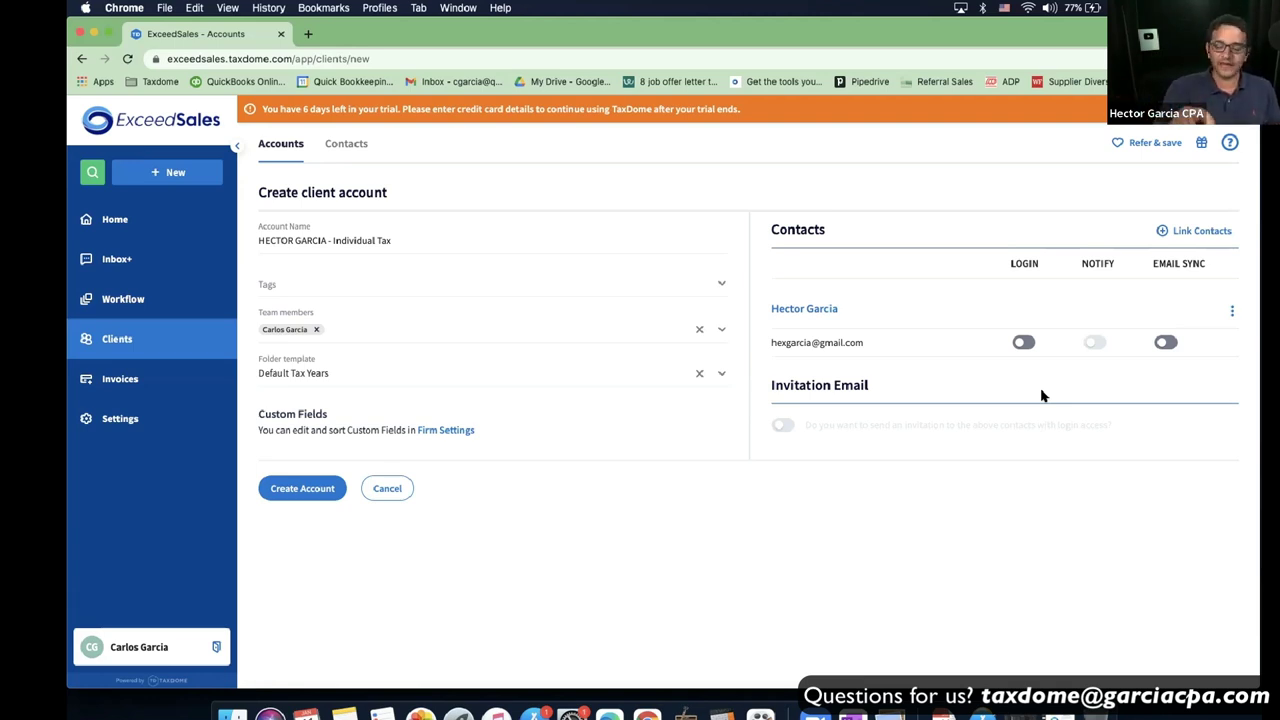
left_click(1030, 346)
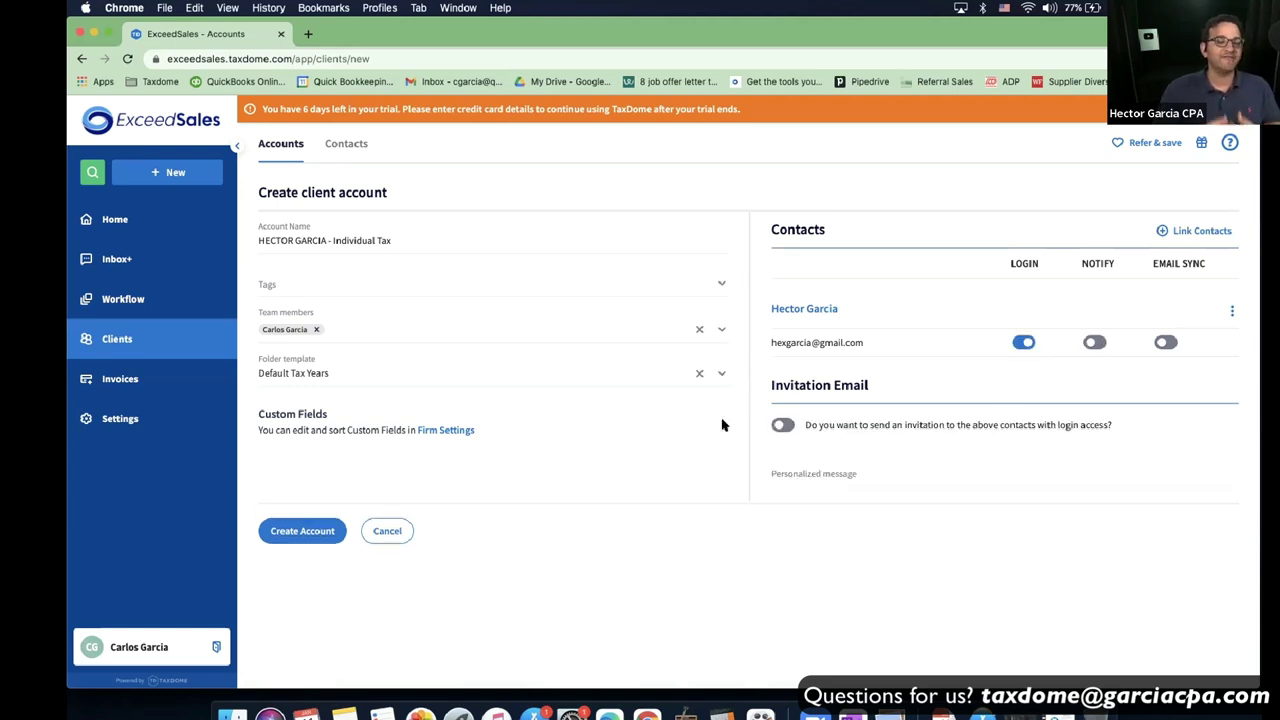
Enable the portal invitation email and notifications for the contact, leaving email sync off.
left_click(781, 425)
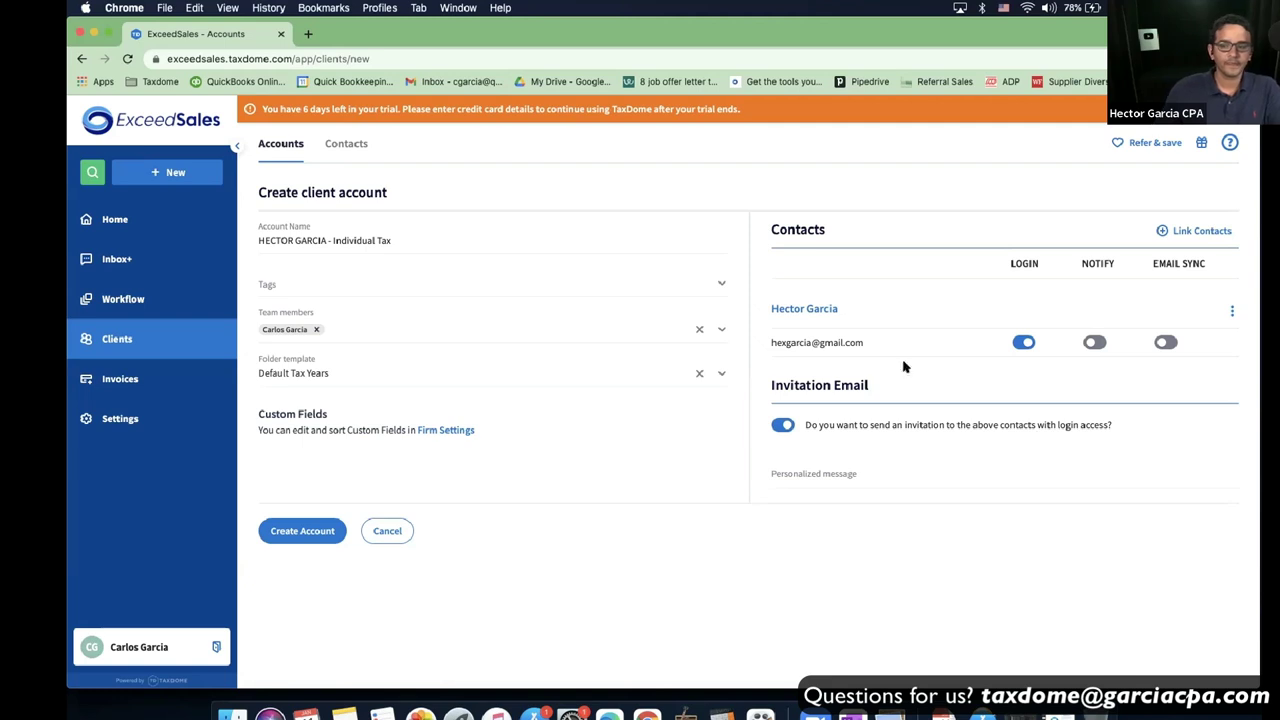
left_click(1095, 343)
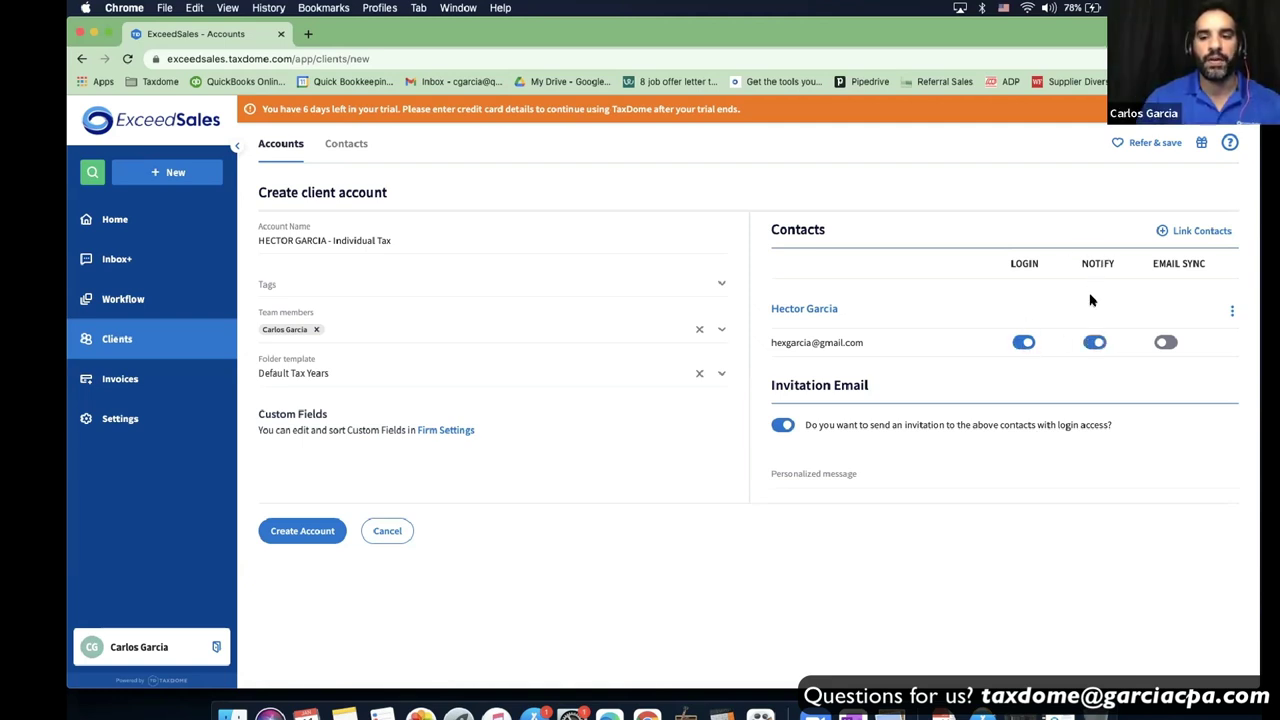
left_click(1166, 342)
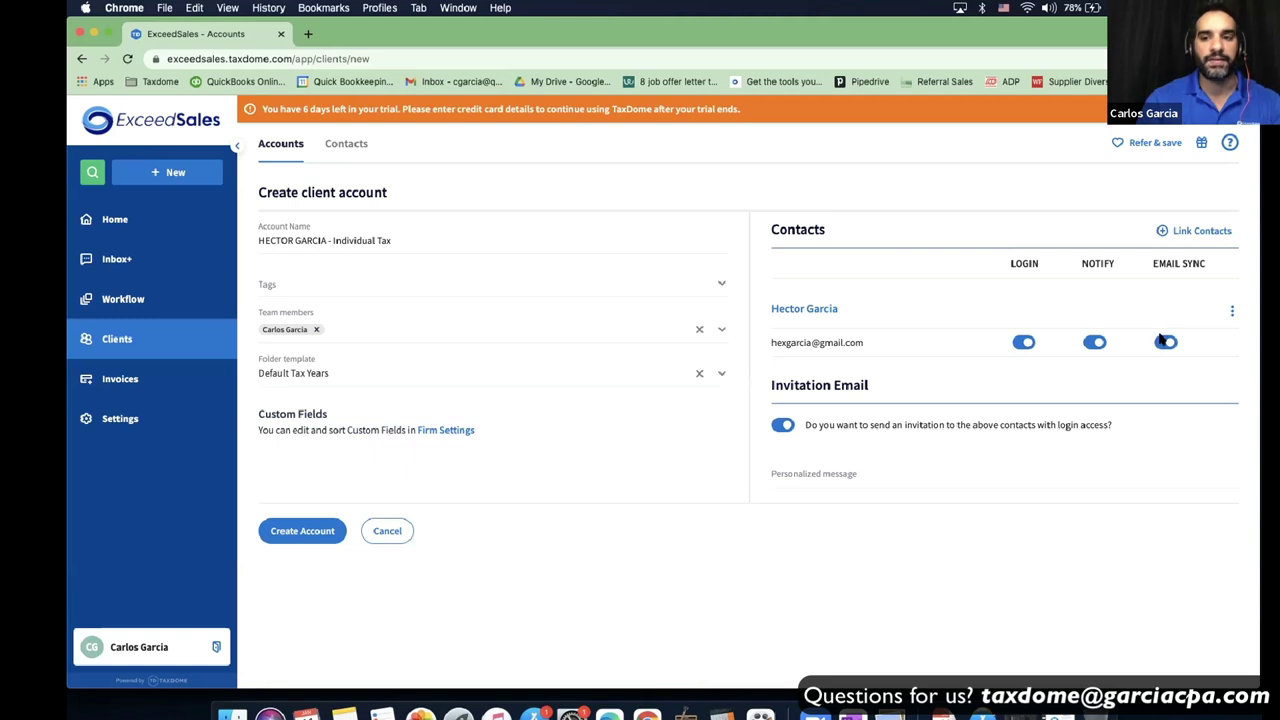
left_click(1168, 342)
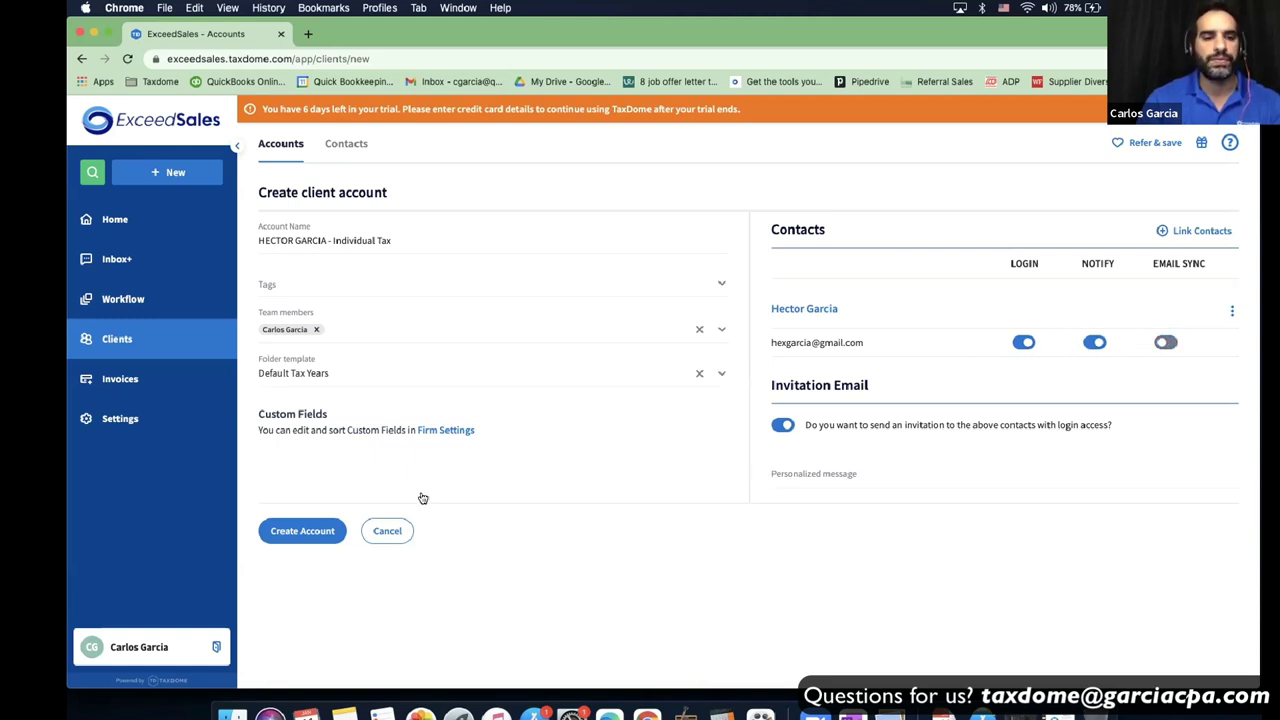
Create the client account and grant SR TAX P. team access alongside the firm owner.
left_click(292, 533)
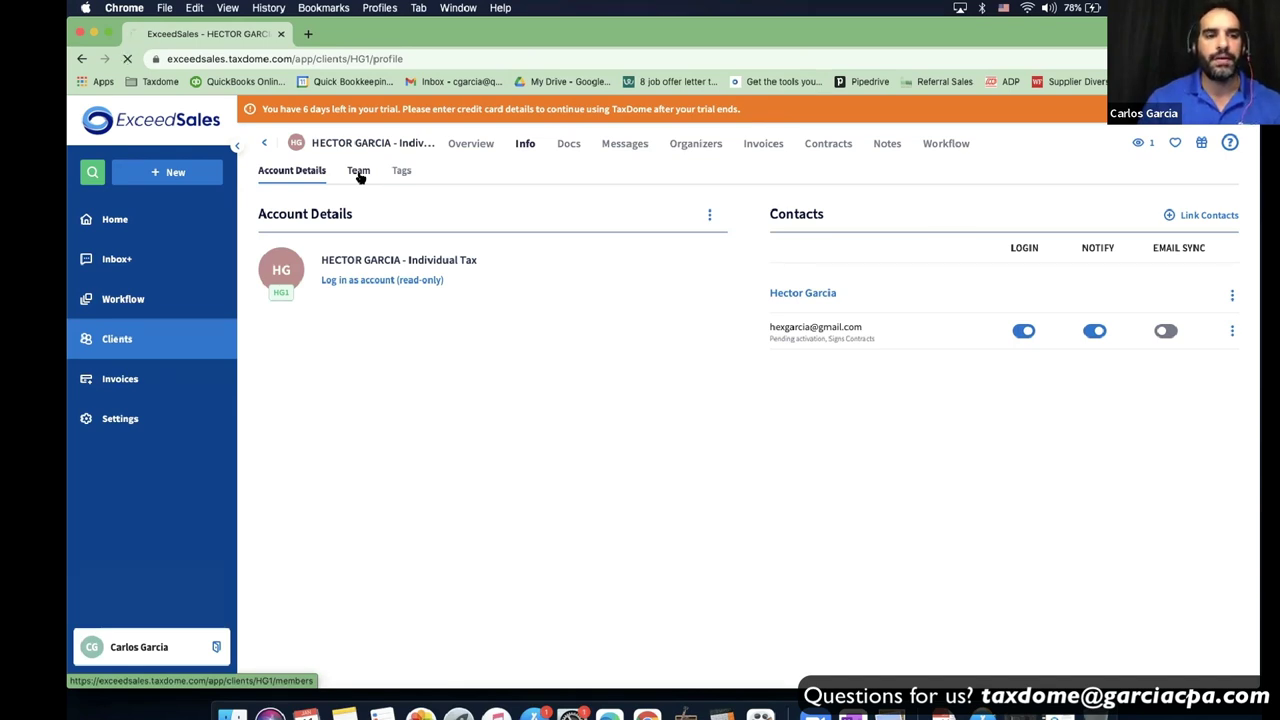
left_click(359, 172)
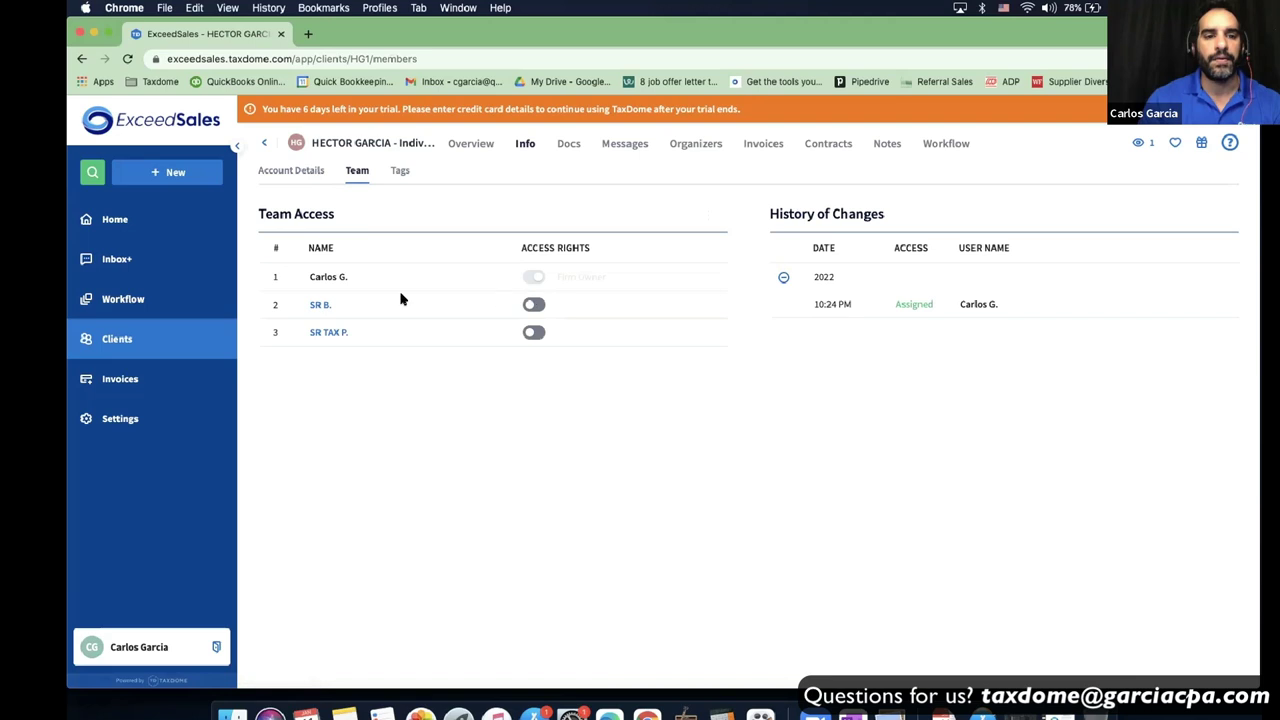
left_click(533, 306)
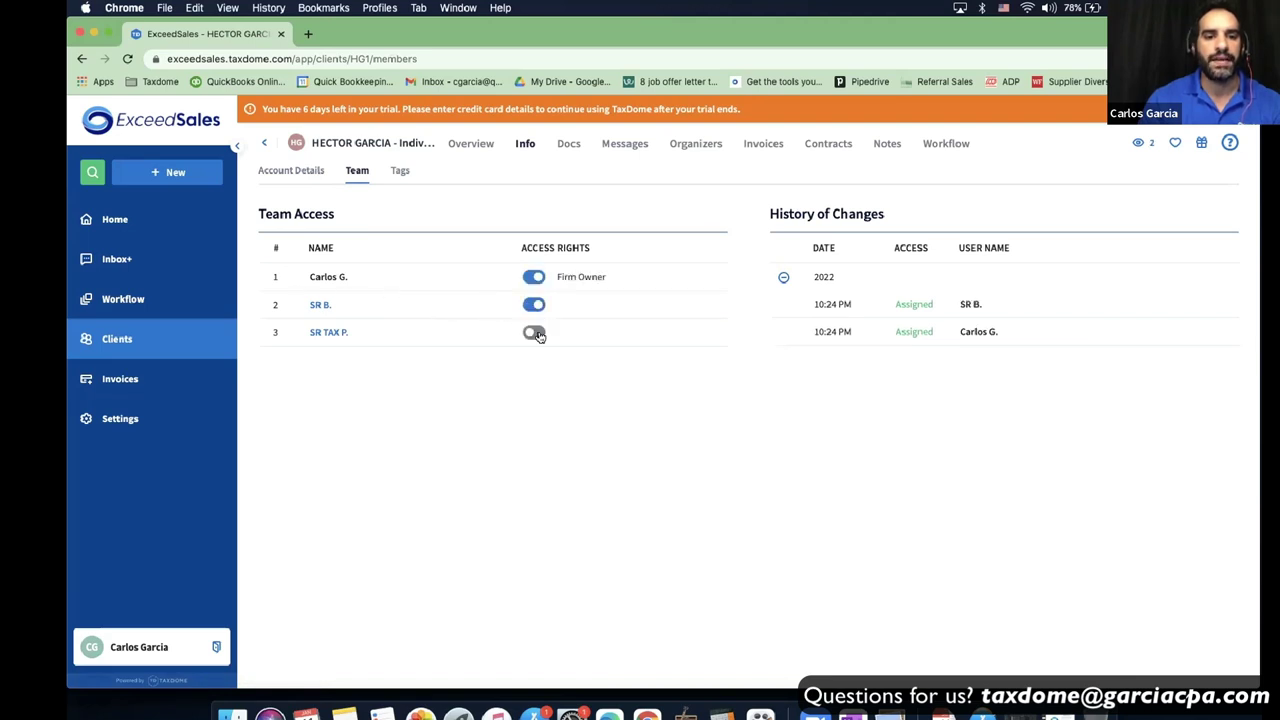
left_click(534, 332)
left_click(533, 305)
left_click(535, 334)
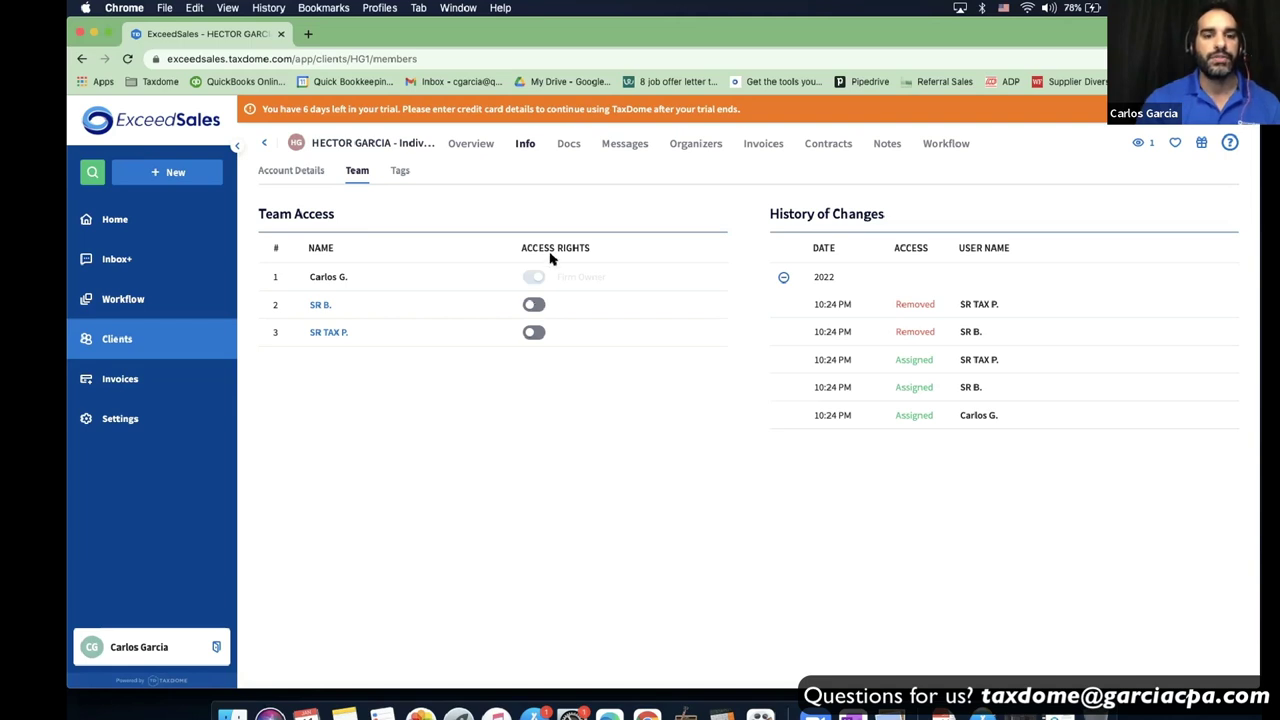
left_click(531, 334)
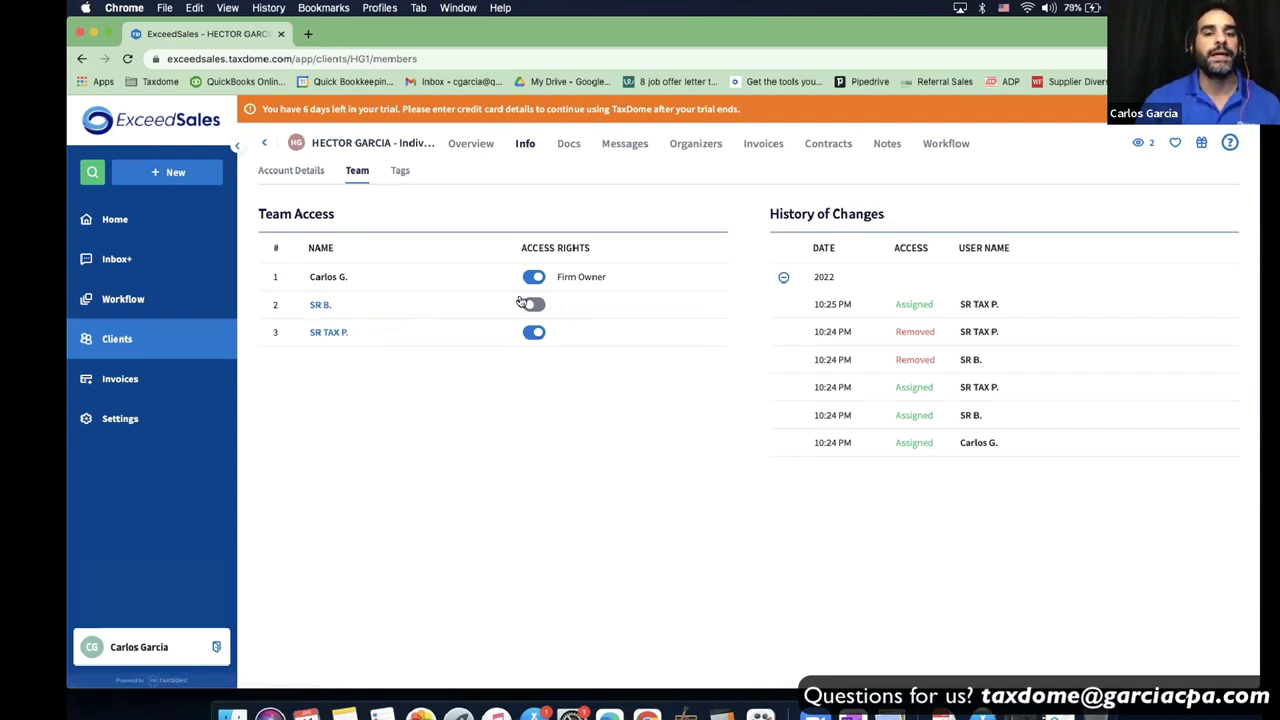
Review the new account's Tags tab, then its Overview.
left_click(400, 171)
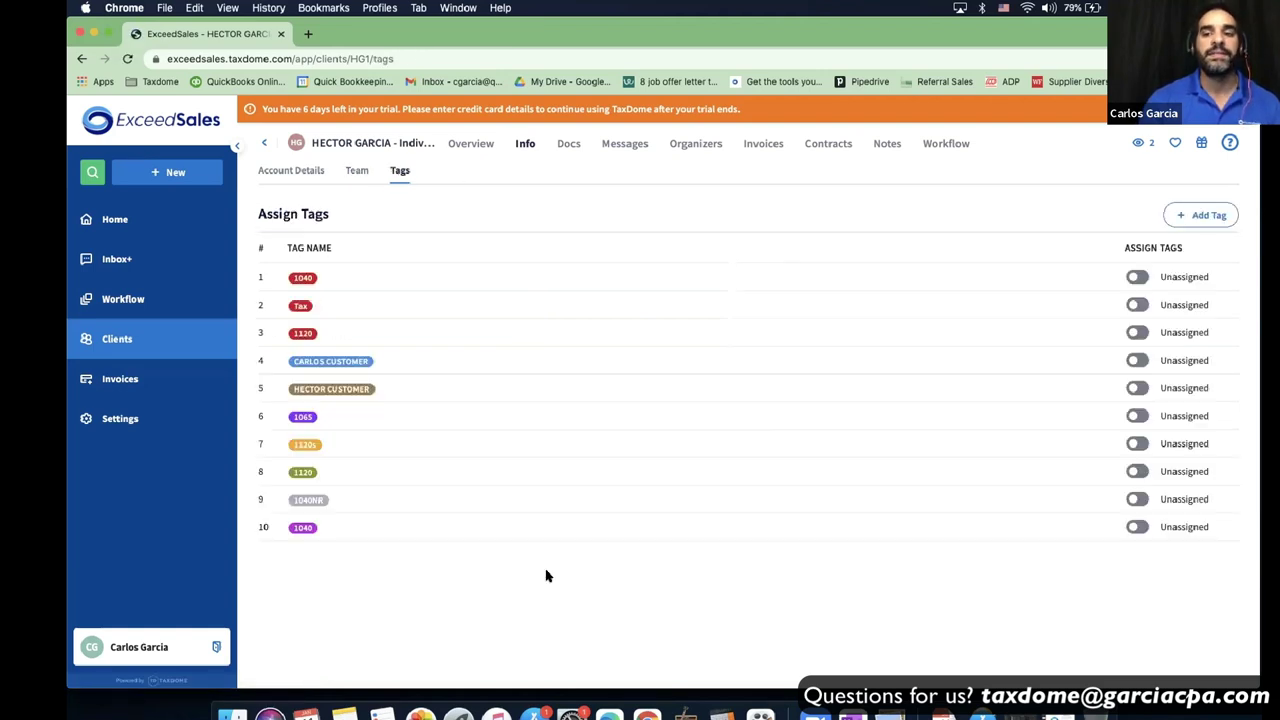
left_click(477, 143)
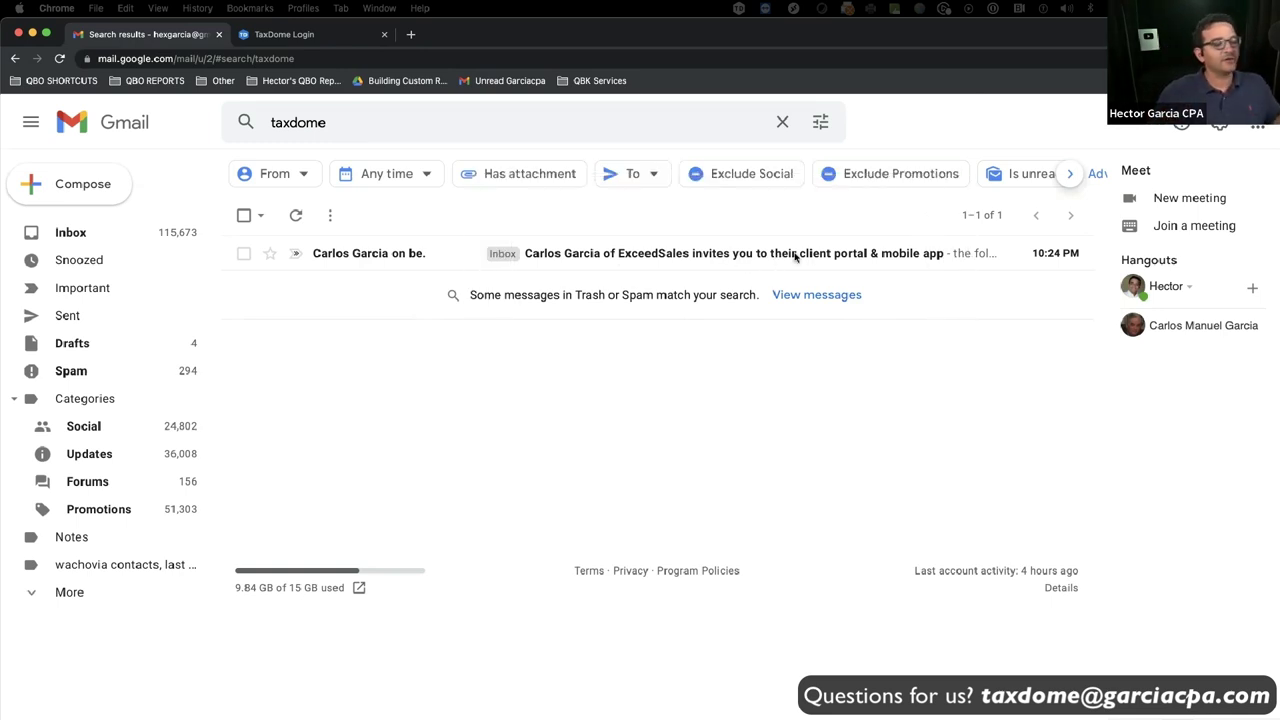
Open the ExceedSales portal invitation email and follow its Activate Account link.
left_click(650, 262)
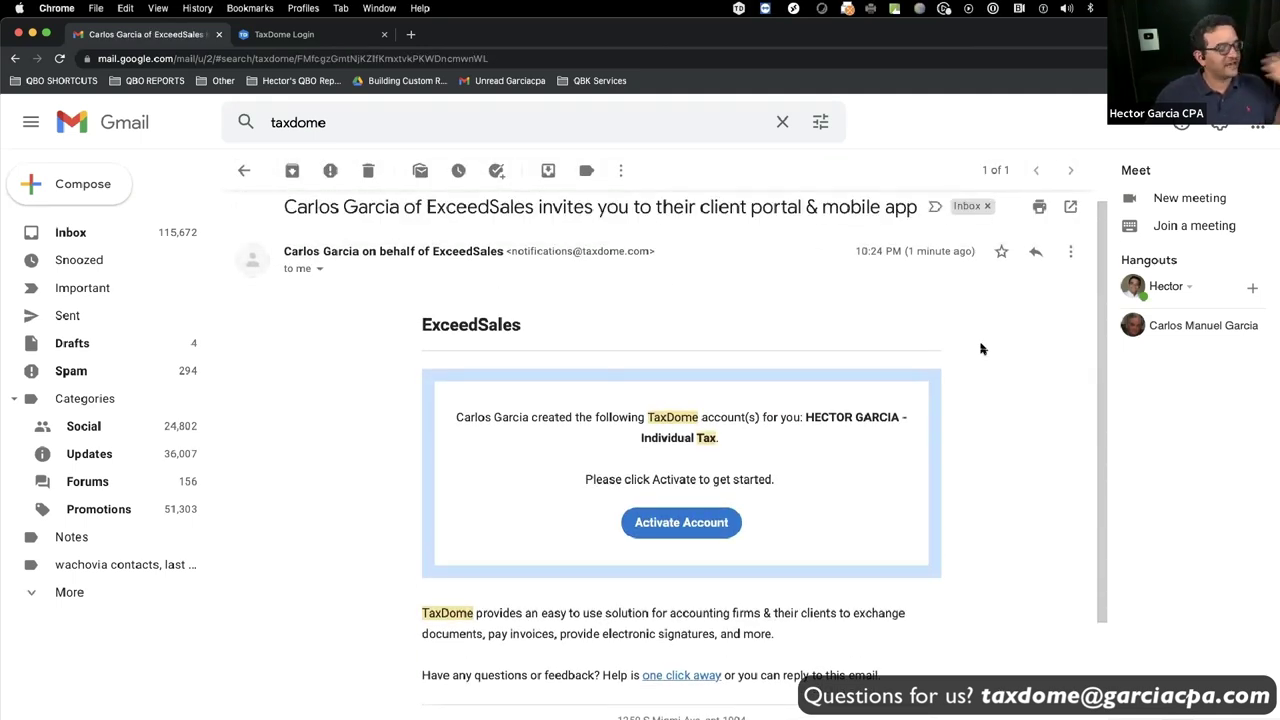
scroll(980, 348, "down", 1)
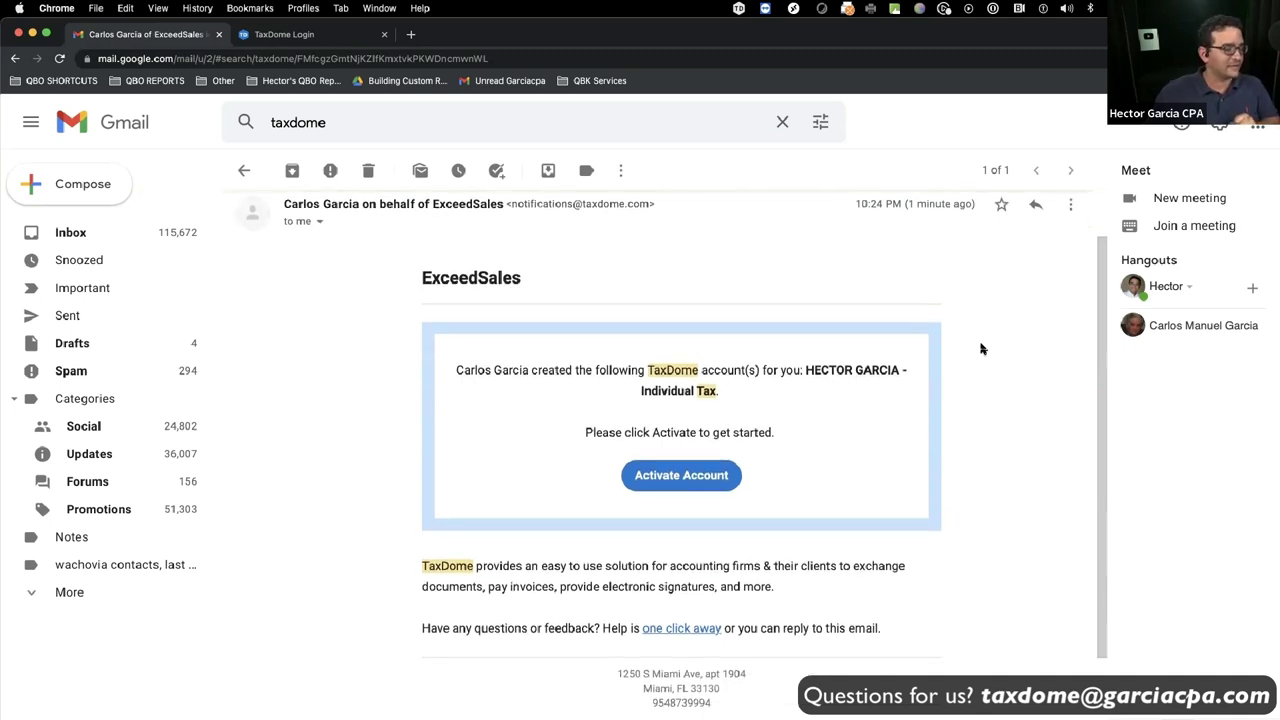
left_click(672, 485)
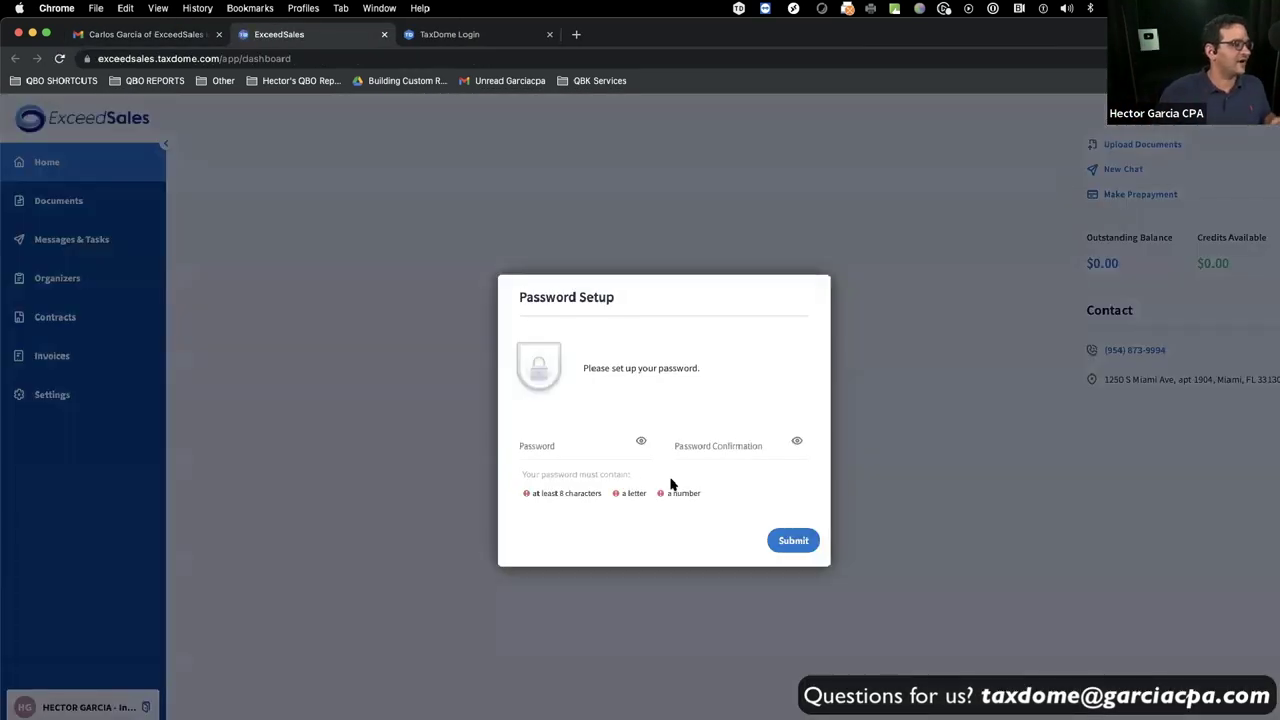
Enter and confirm the client's portal password, submit it, and dismiss the Success dialog.
left_click(535, 451)
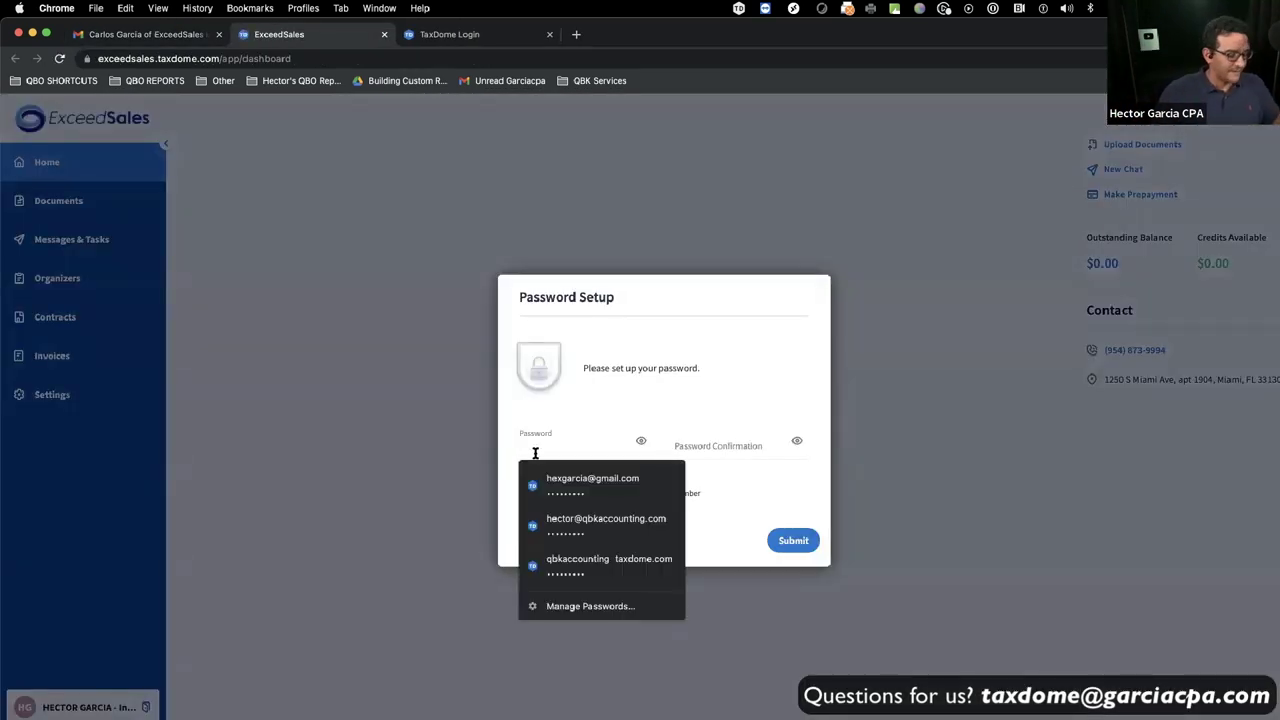
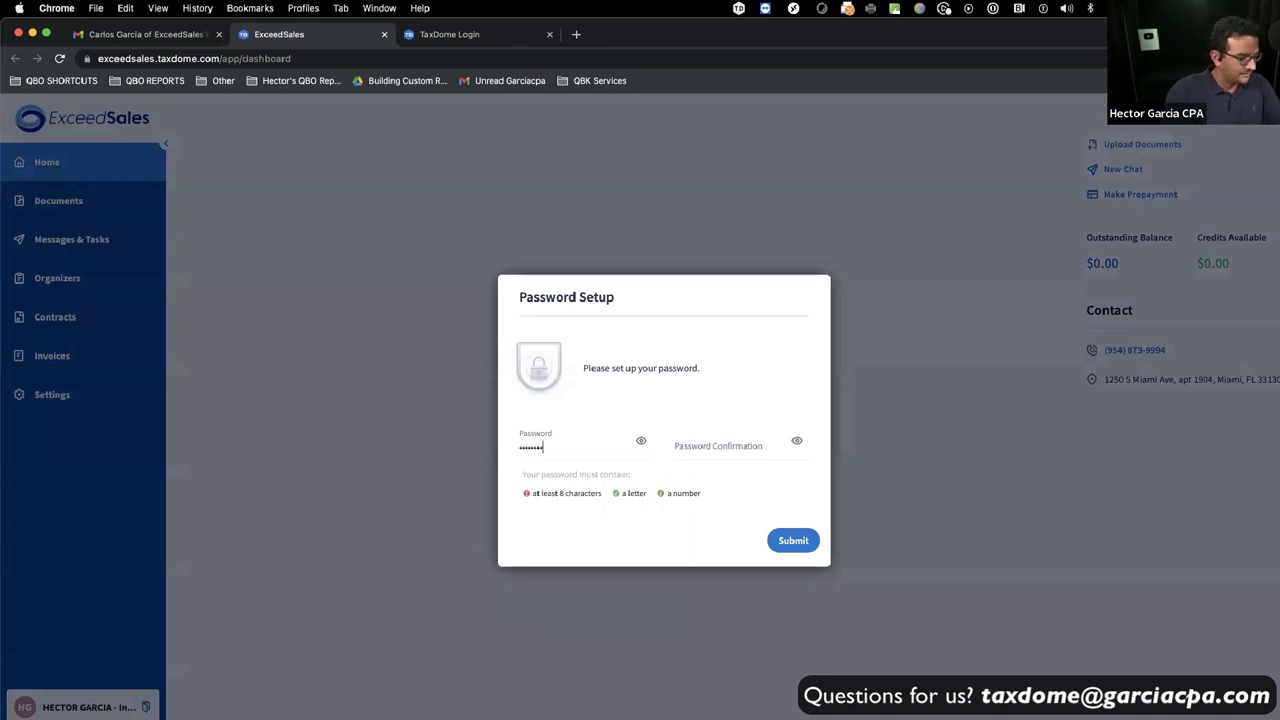
key("Tab")
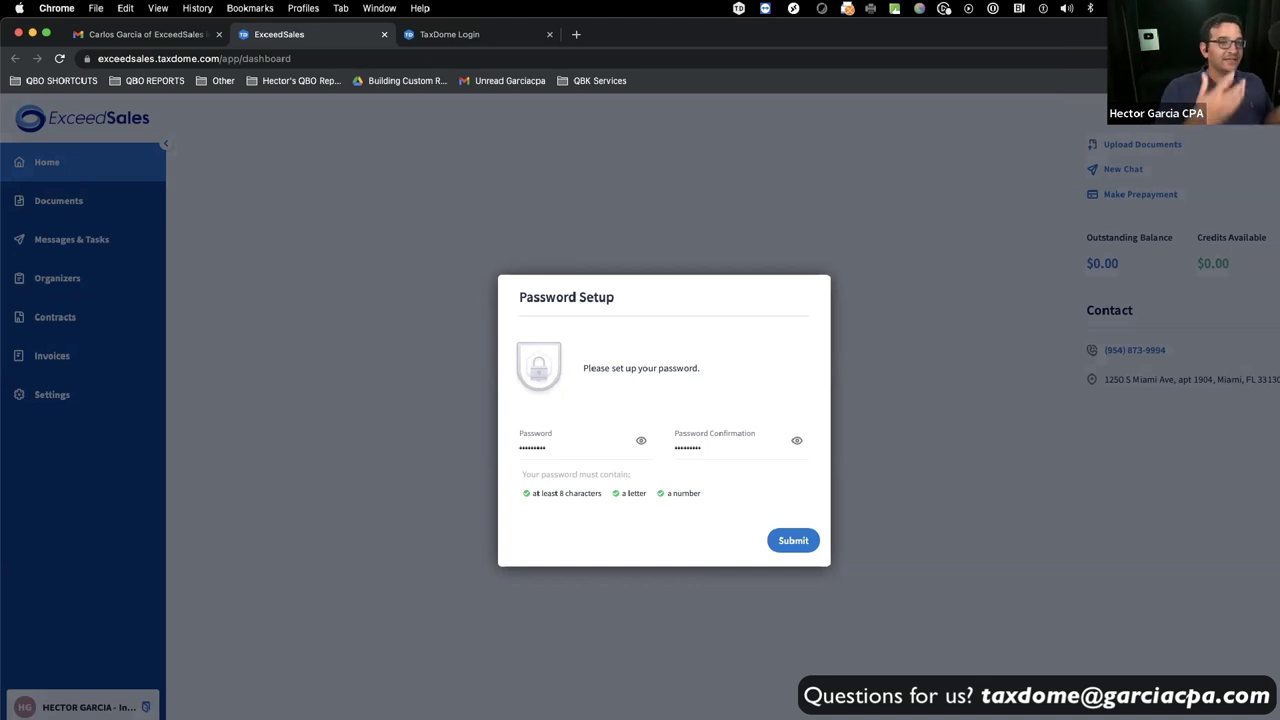
left_click(793, 541)
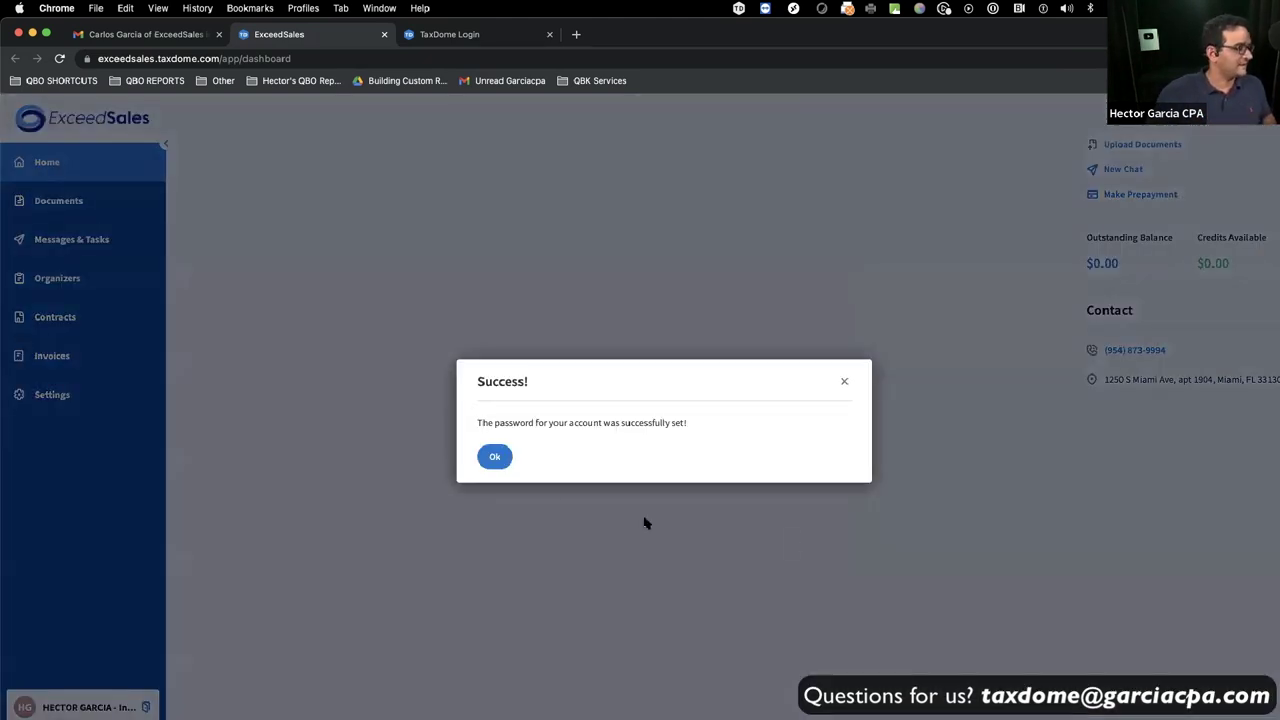
left_click(494, 456)
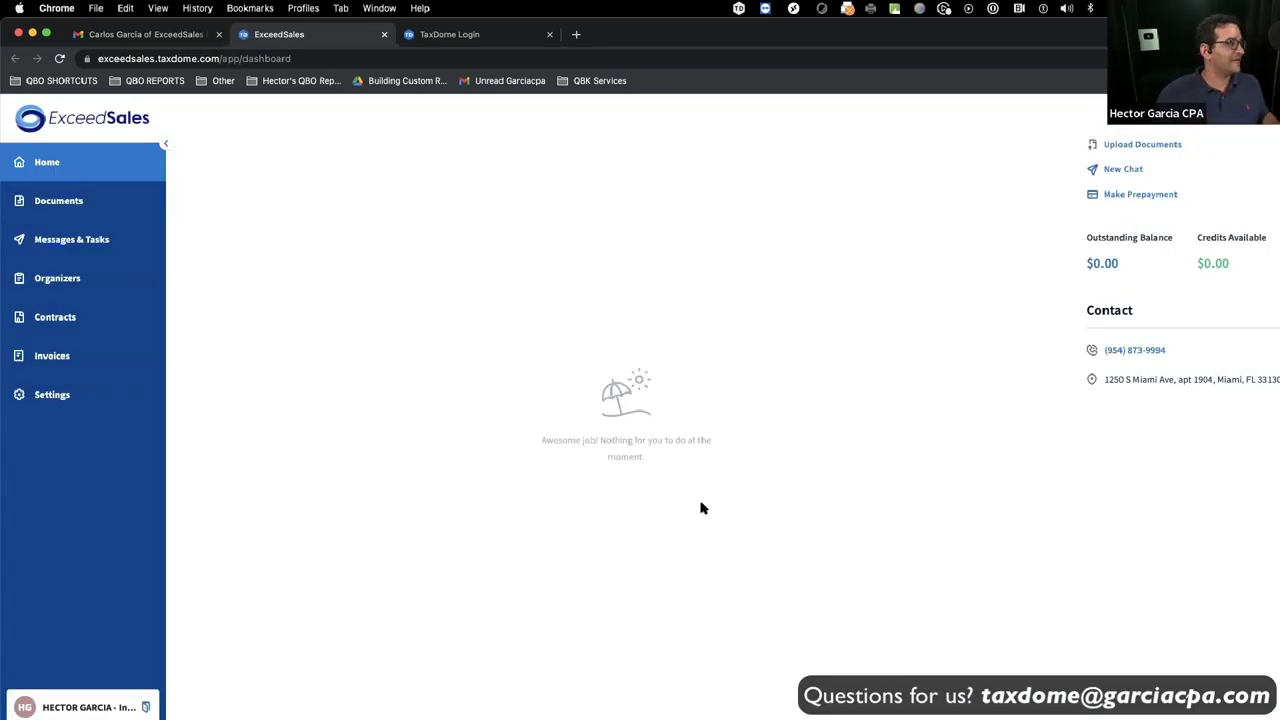
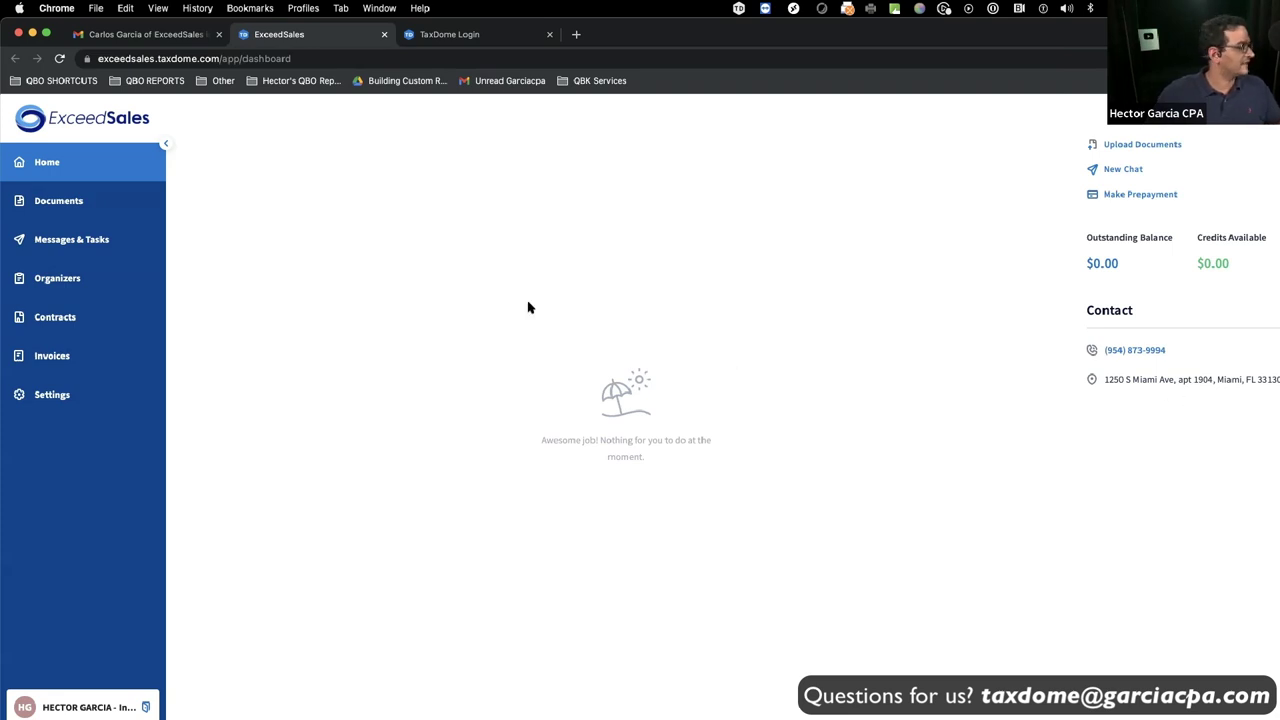
Browse the portal's Documents, Signatures, Contracts and Organizers pages, ending on Messages & Tasks.
left_click(44, 208)
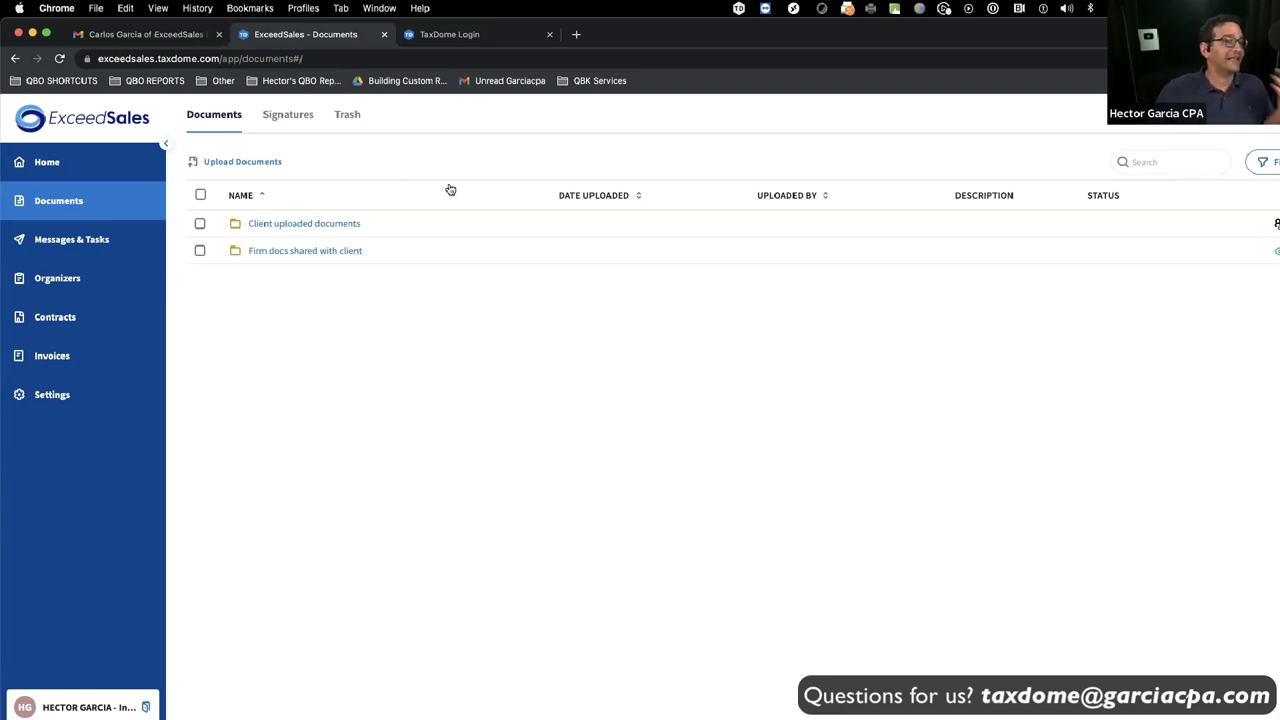
left_click(287, 118)
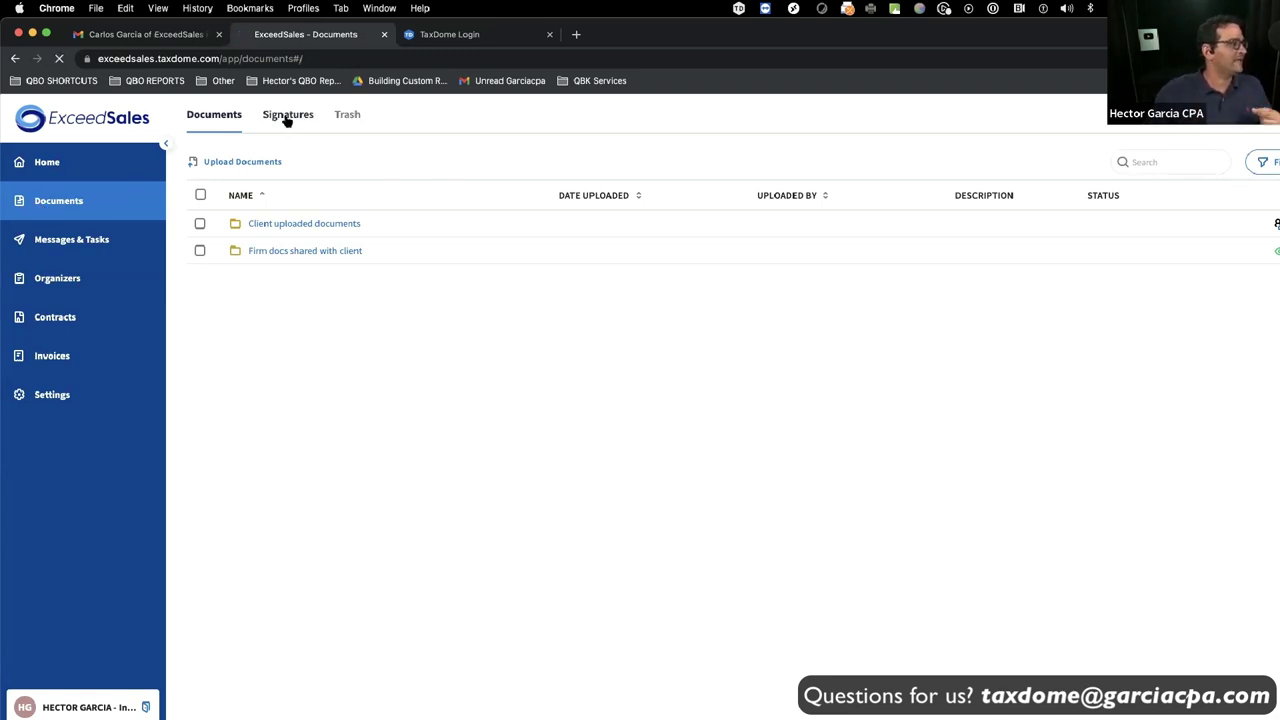
left_click(221, 118)
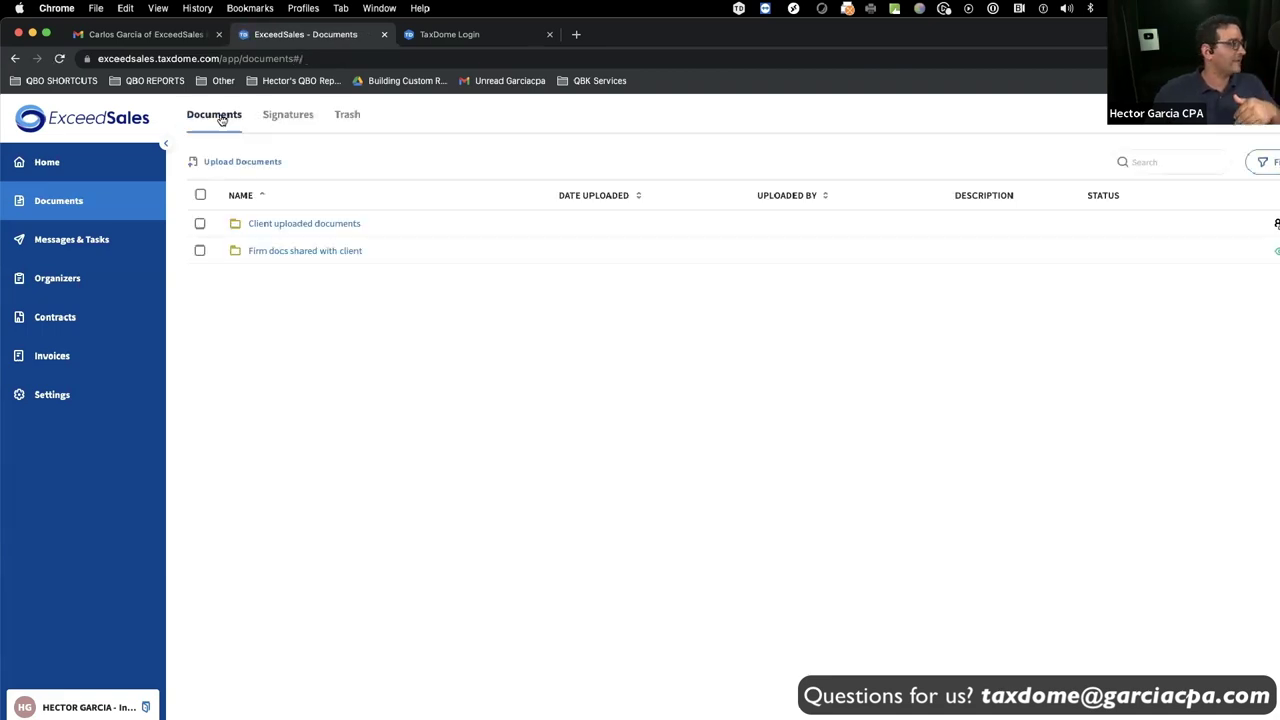
left_click(62, 317)
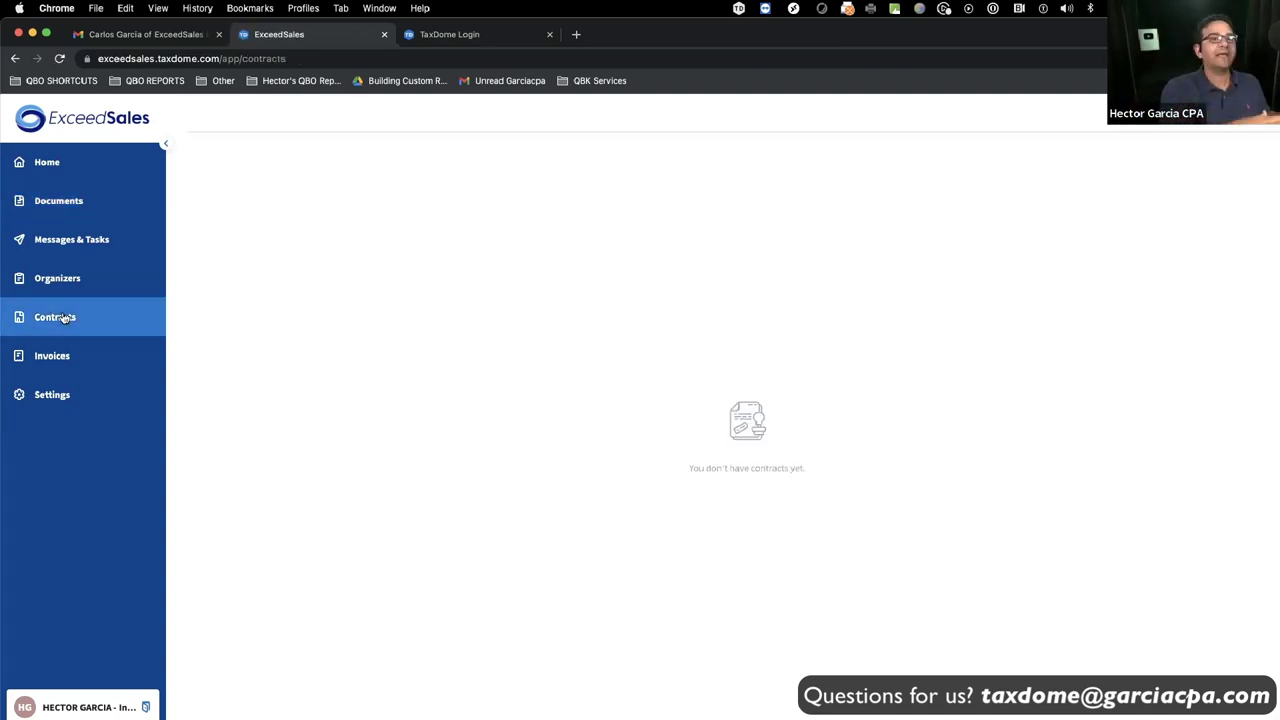
left_click(60, 281)
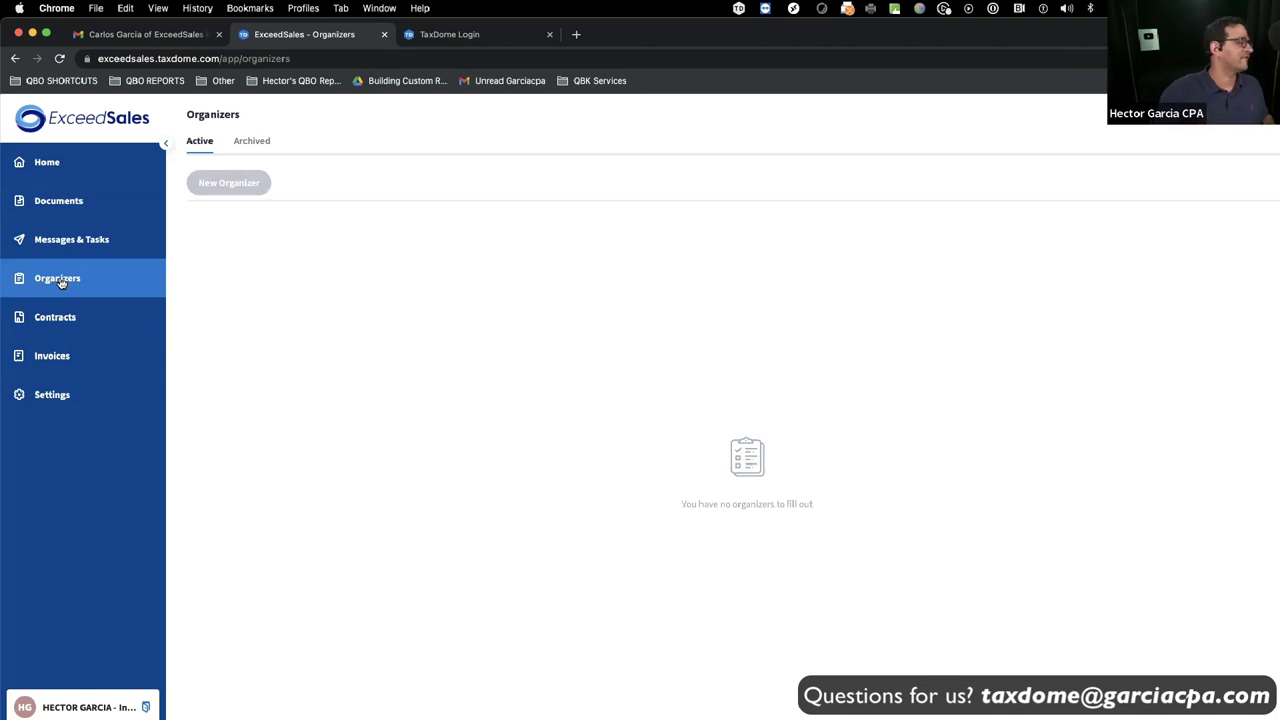
left_click(78, 241)
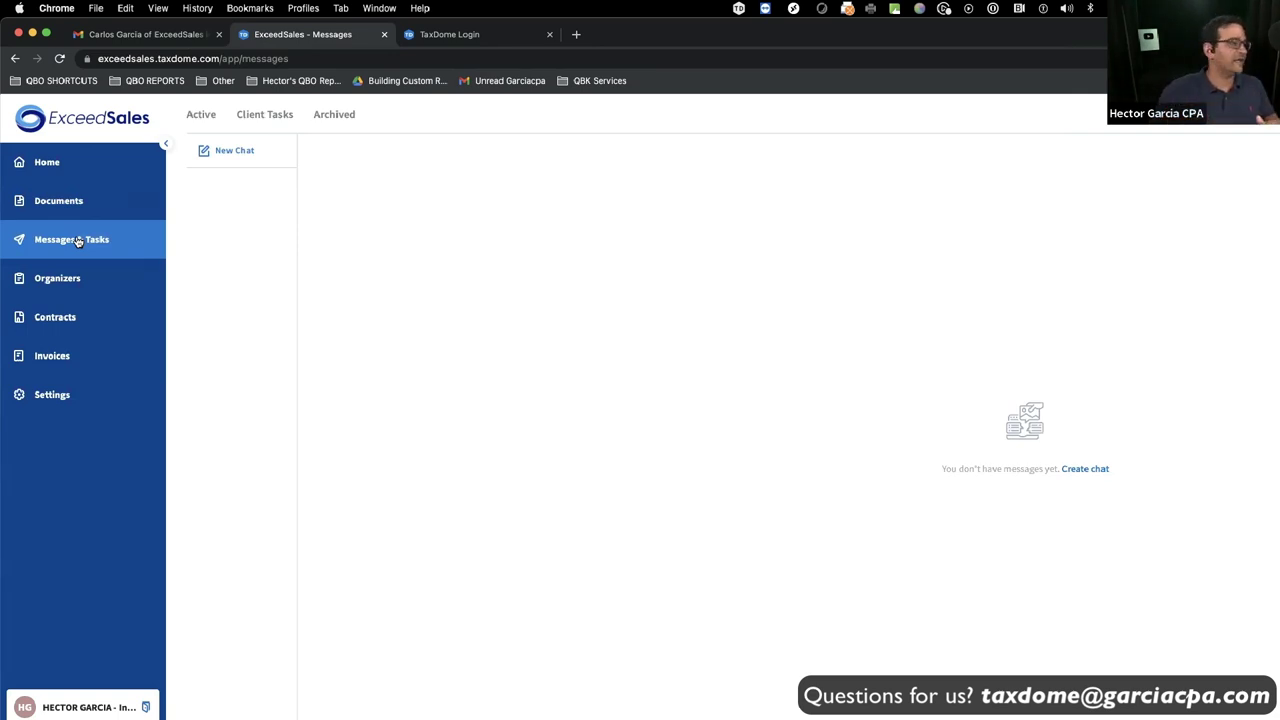
Start a subject-less chat asking 'What do I do next?' and return to Documents.
left_click(236, 151)
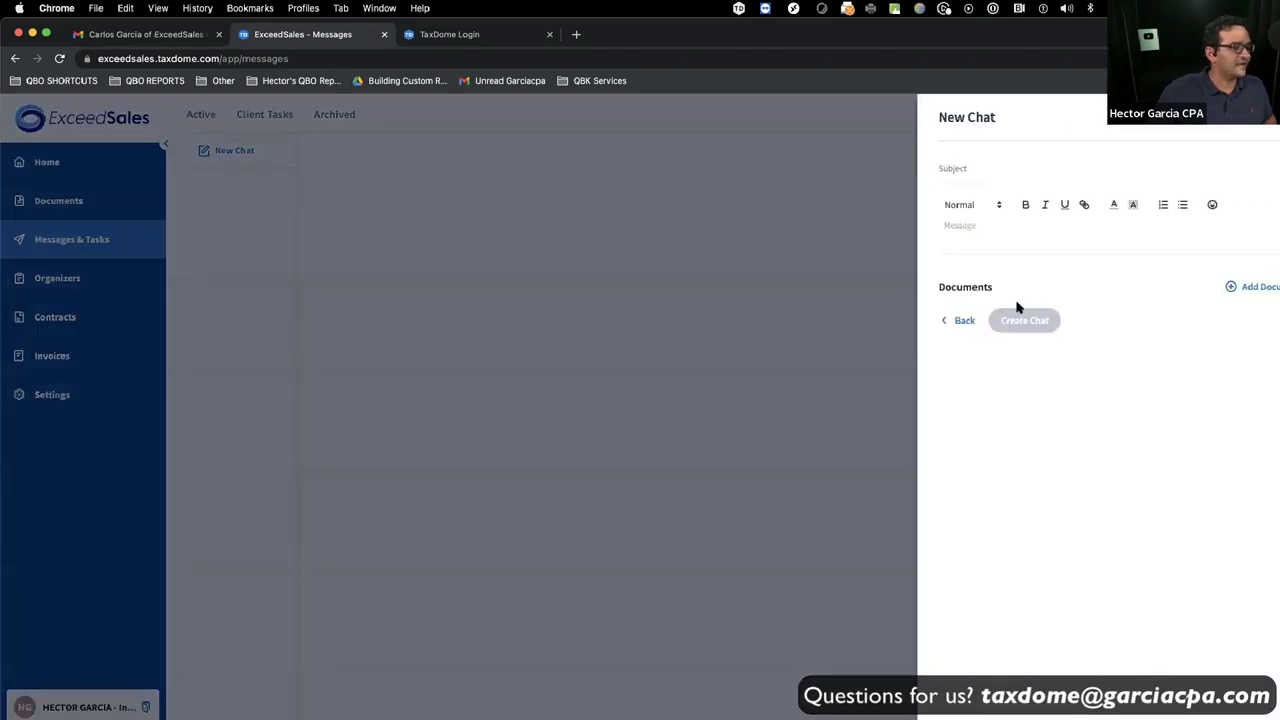
left_click(964, 169)
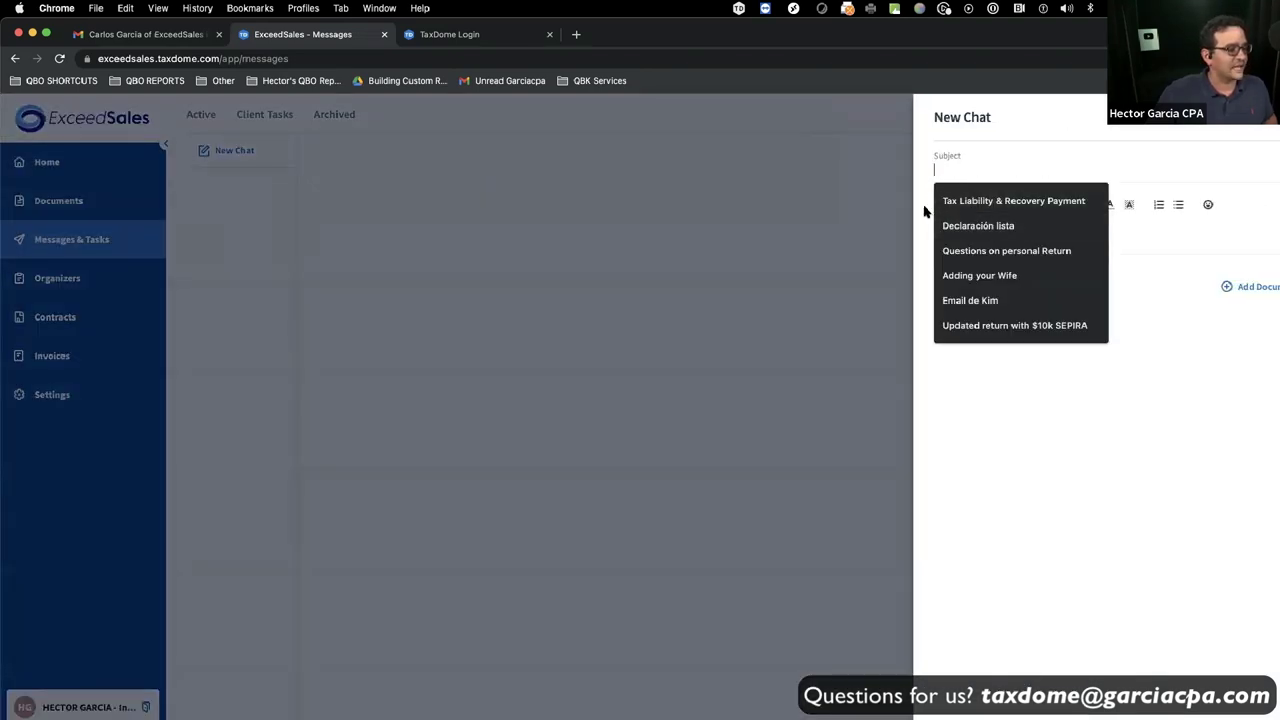
left_click(940, 240)
type("What")
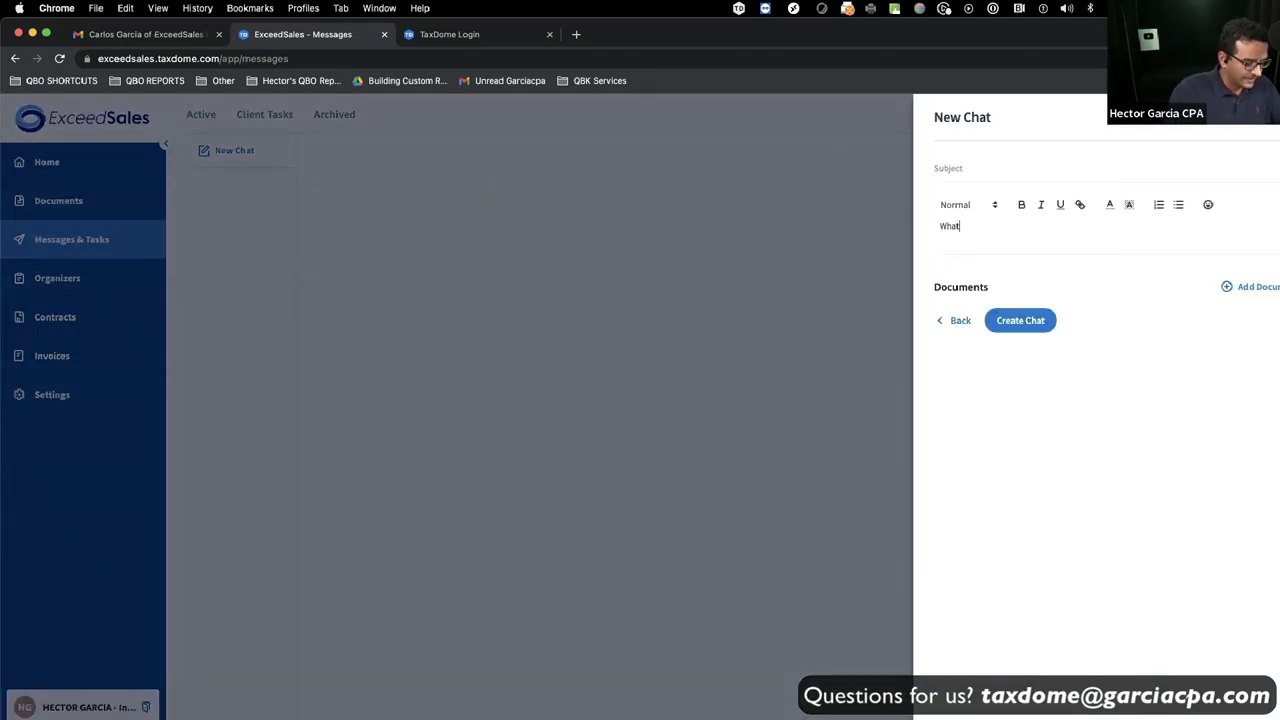
type(" do I do next?")
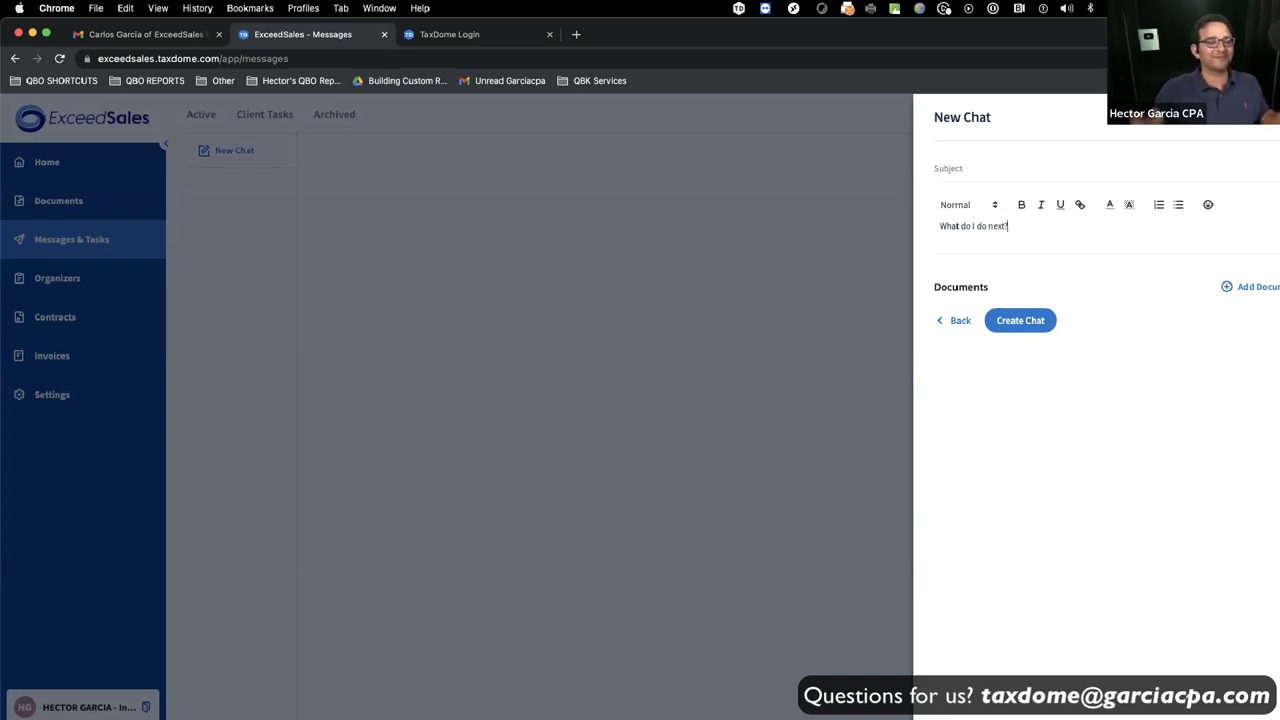
left_click(1006, 328)
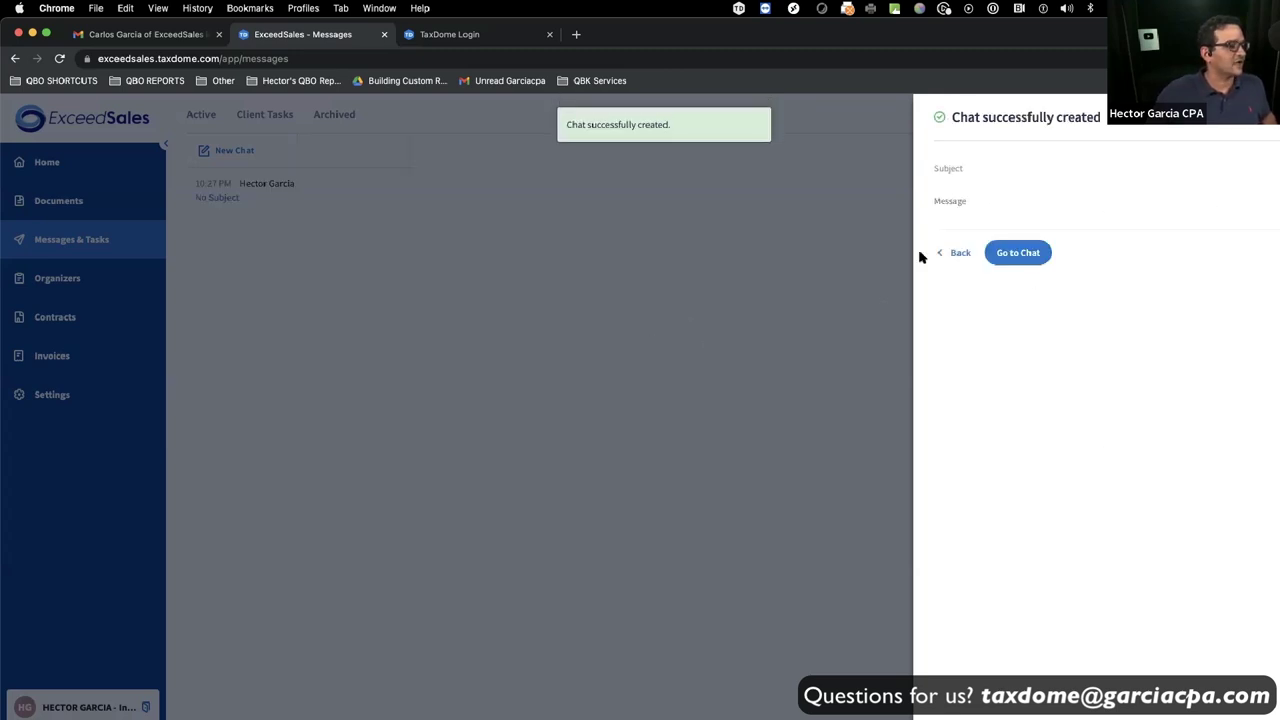
left_click(964, 253)
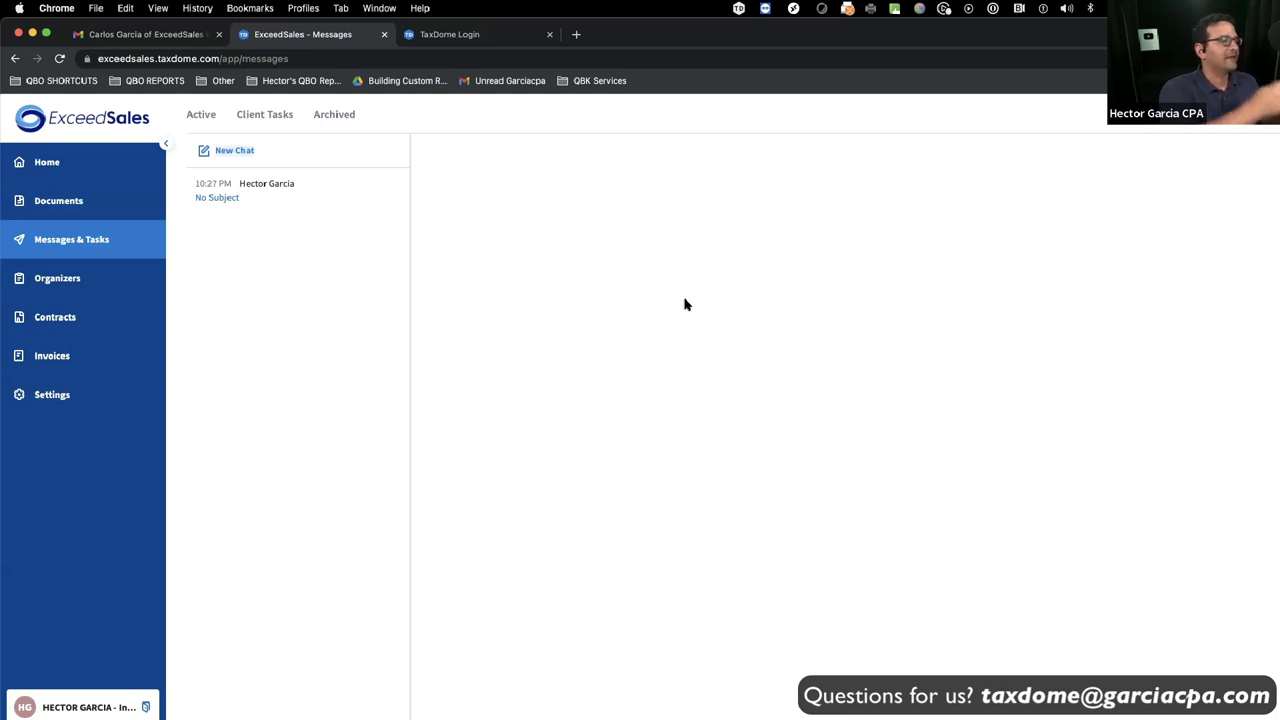
left_click(72, 202)
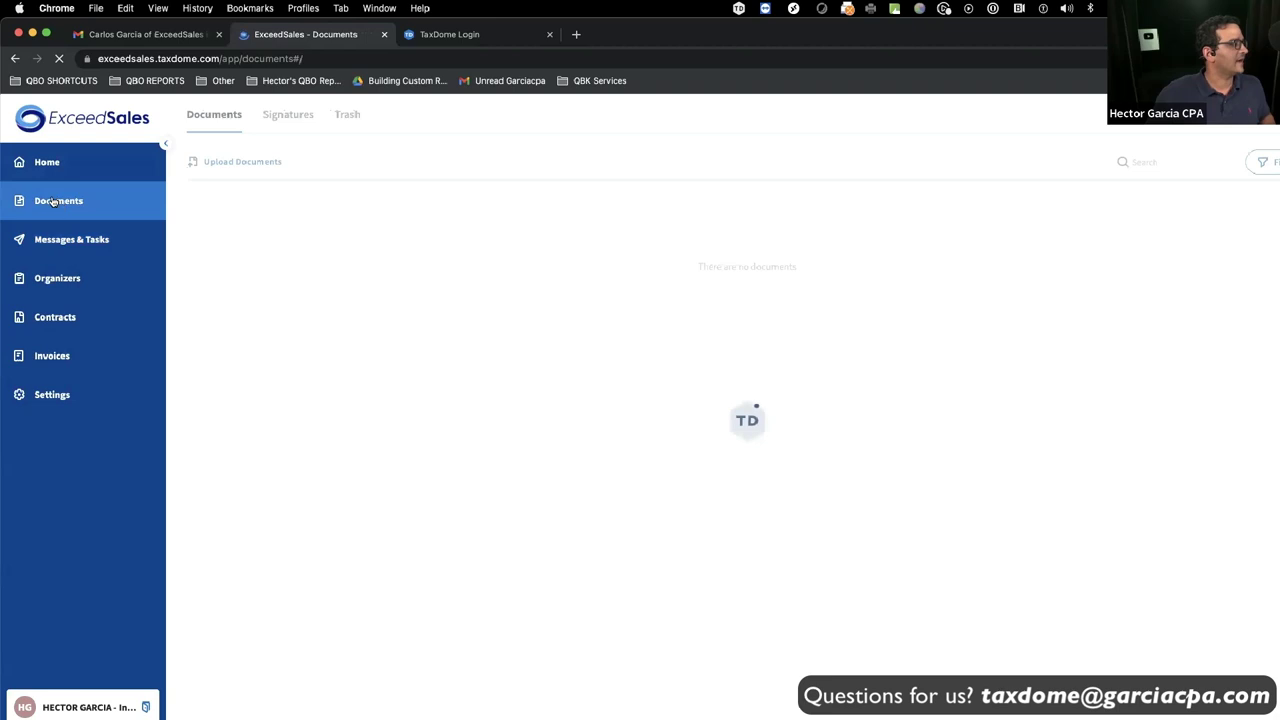
Upload f1120.pdf and W2.png from the Sample Forms folder to the portal documents.
left_click(227, 163)
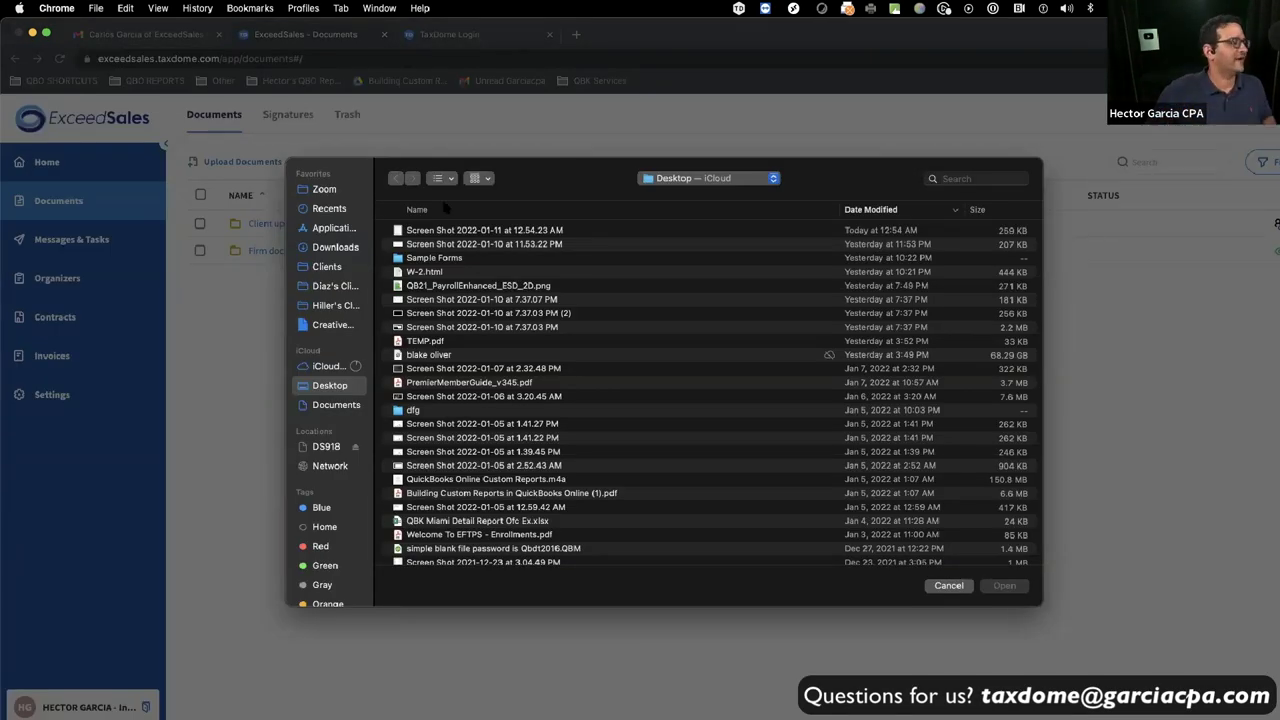
double_click(437, 259)
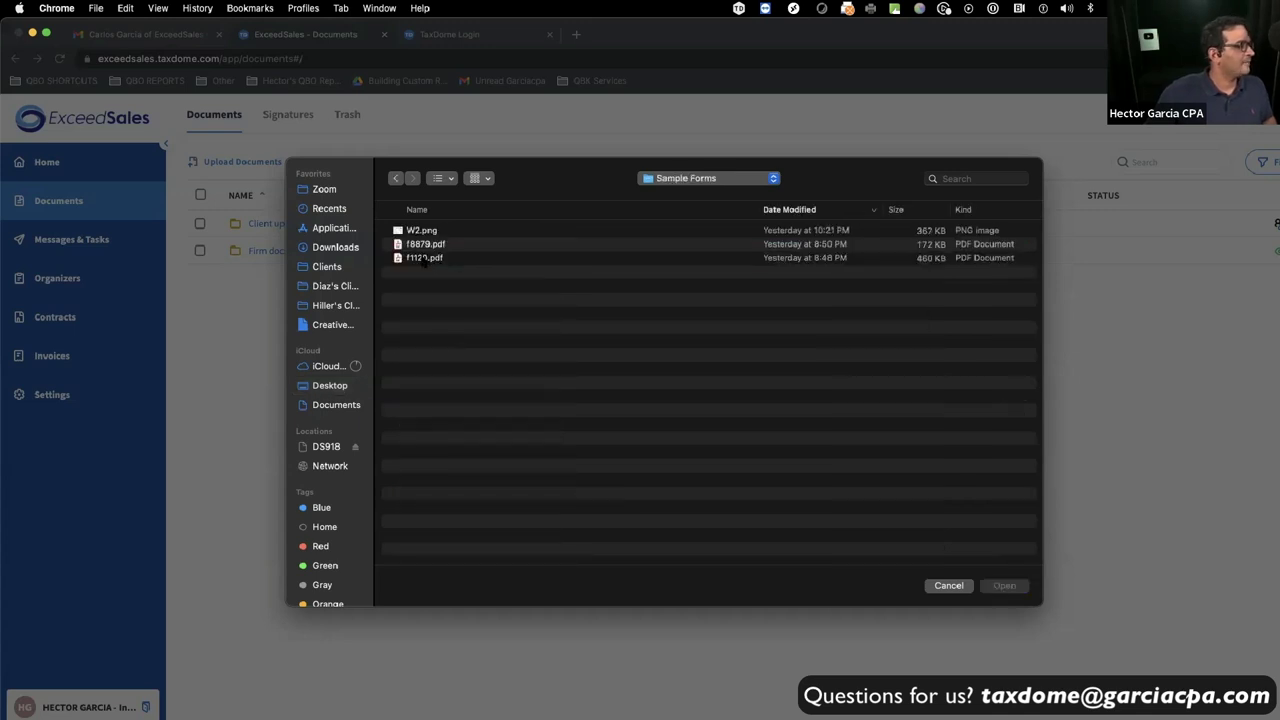
left_click(424, 259)
left_click(420, 231, "ctrl")
key("Escape")
left_click(420, 231, "super")
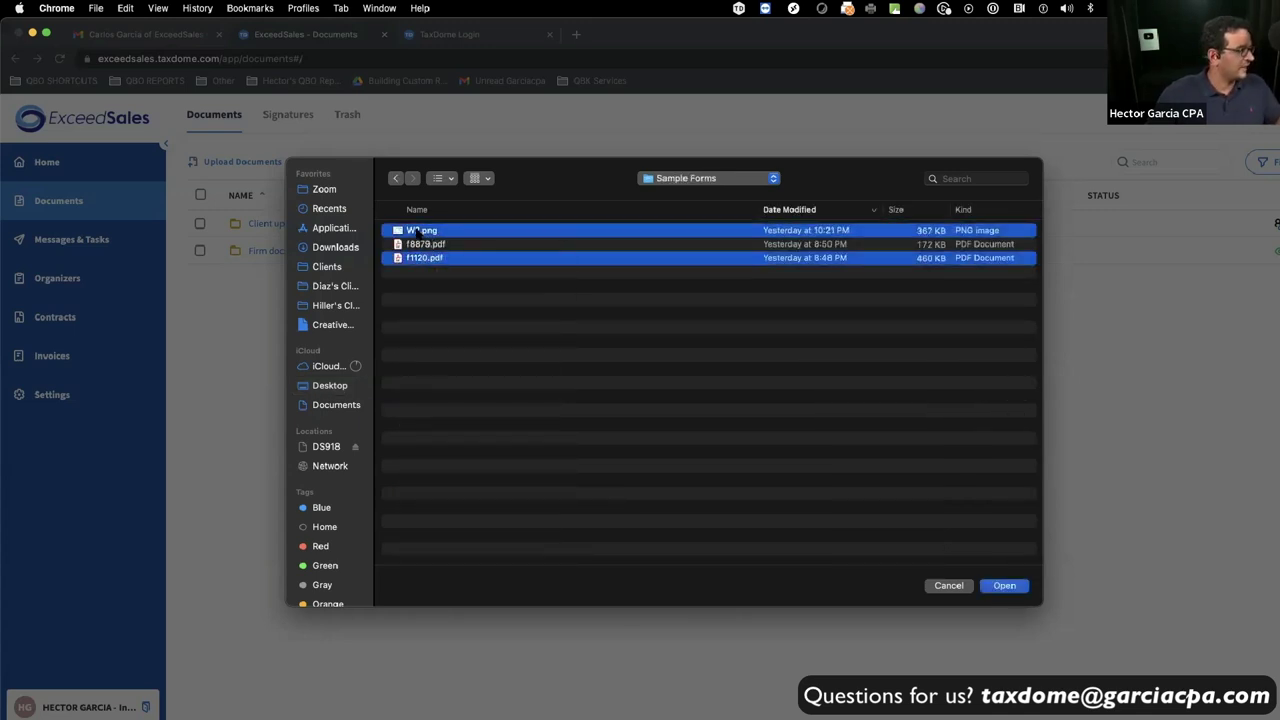
left_click(992, 585)
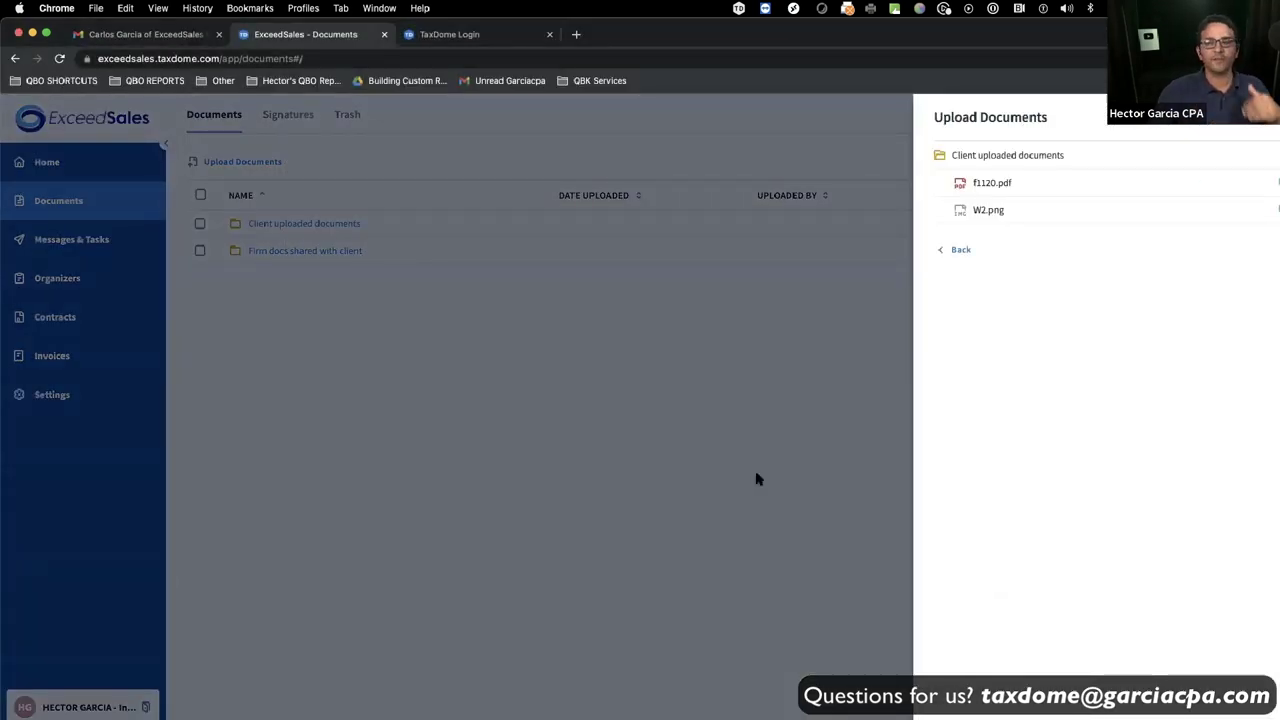
left_click(957, 250)
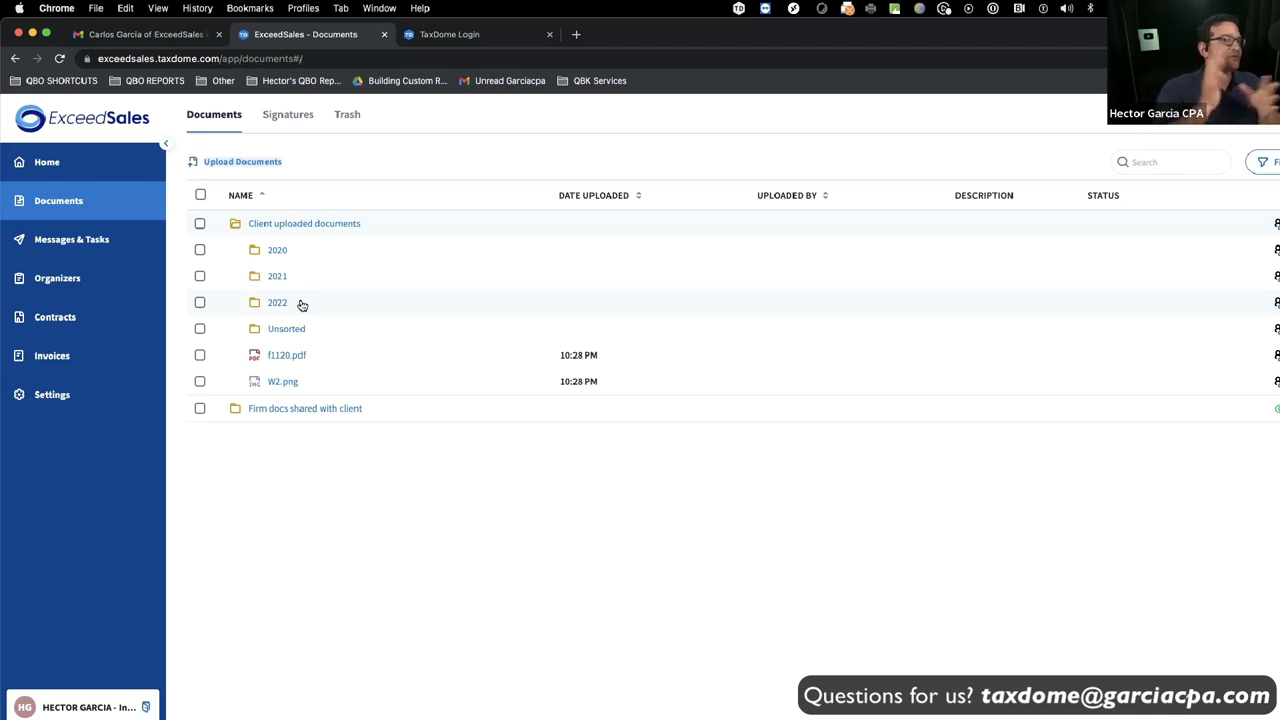
Move f1120.pdf and W2.png into the 2021 folder, then reopen Client uploaded documents.
left_click(200, 355)
left_click(200, 382)
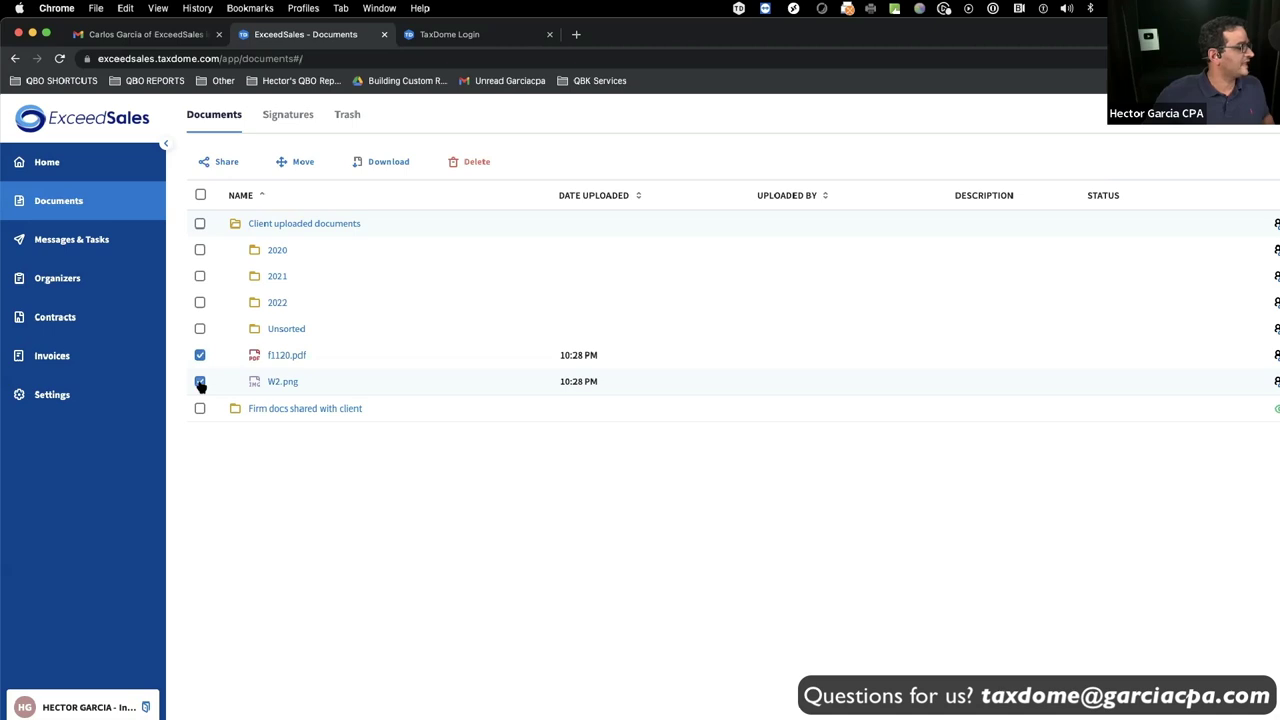
left_click(292, 162)
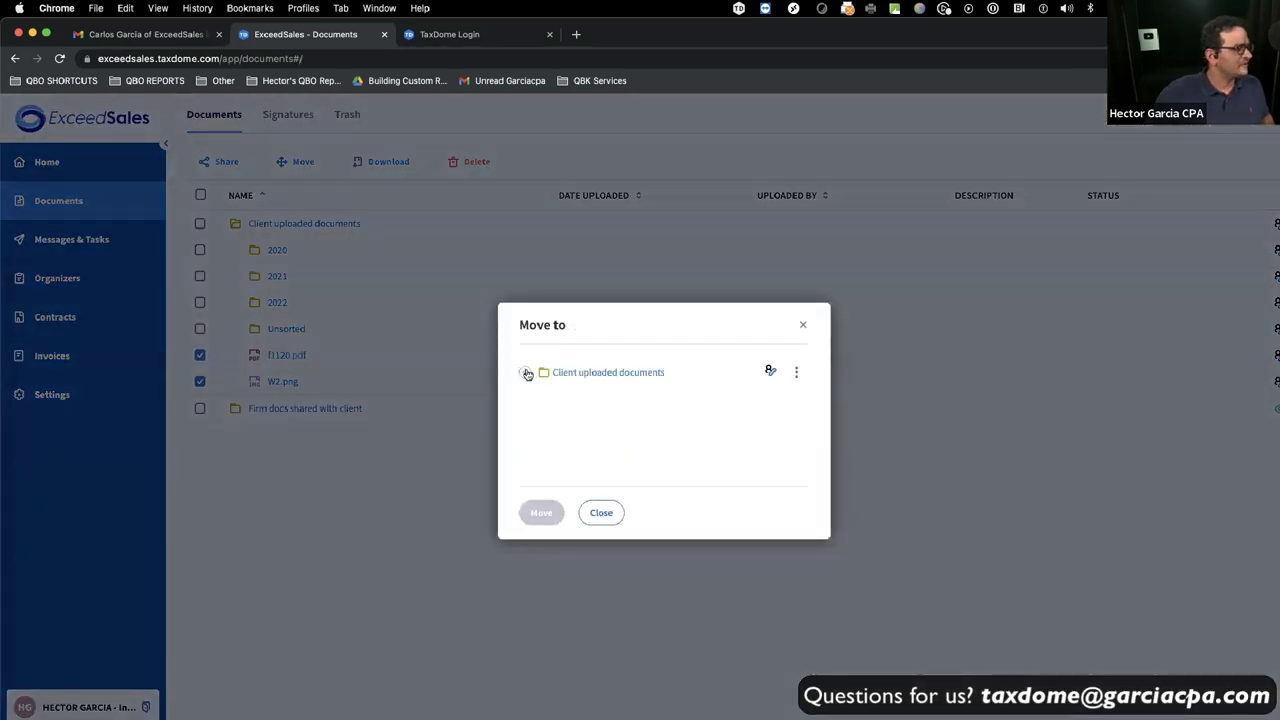
left_click(524, 372)
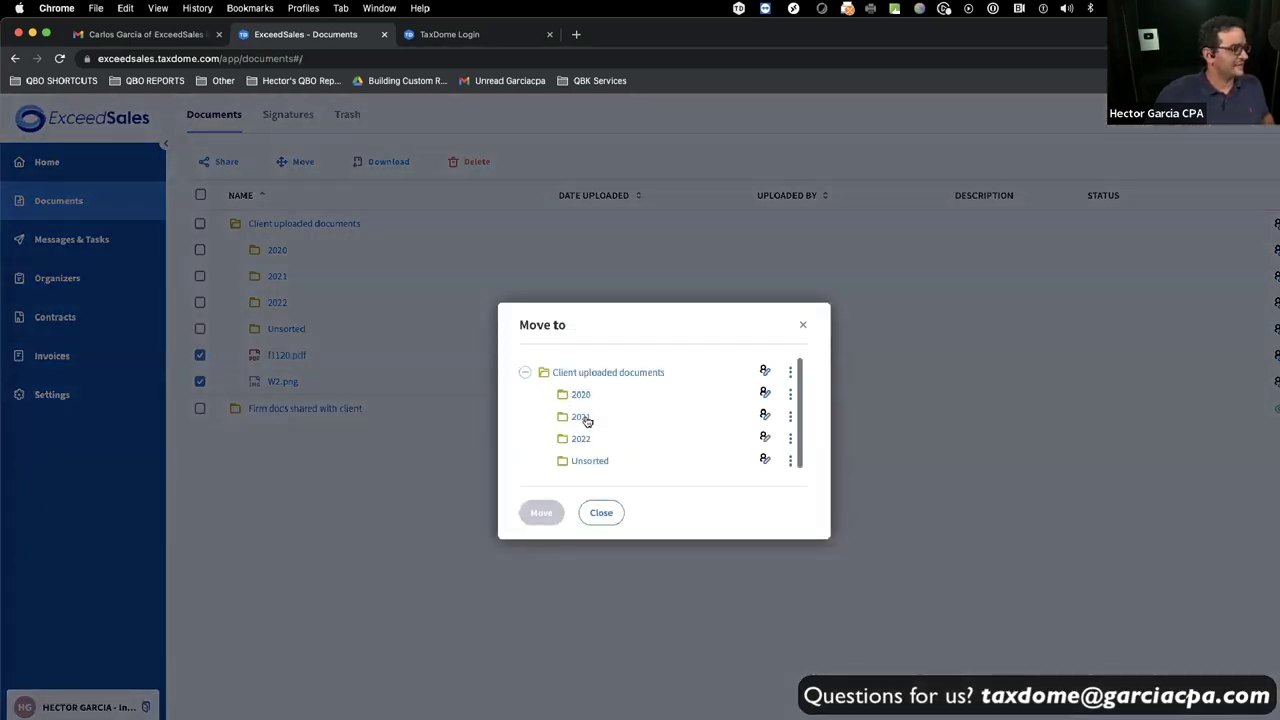
left_click(583, 418)
left_click(543, 513)
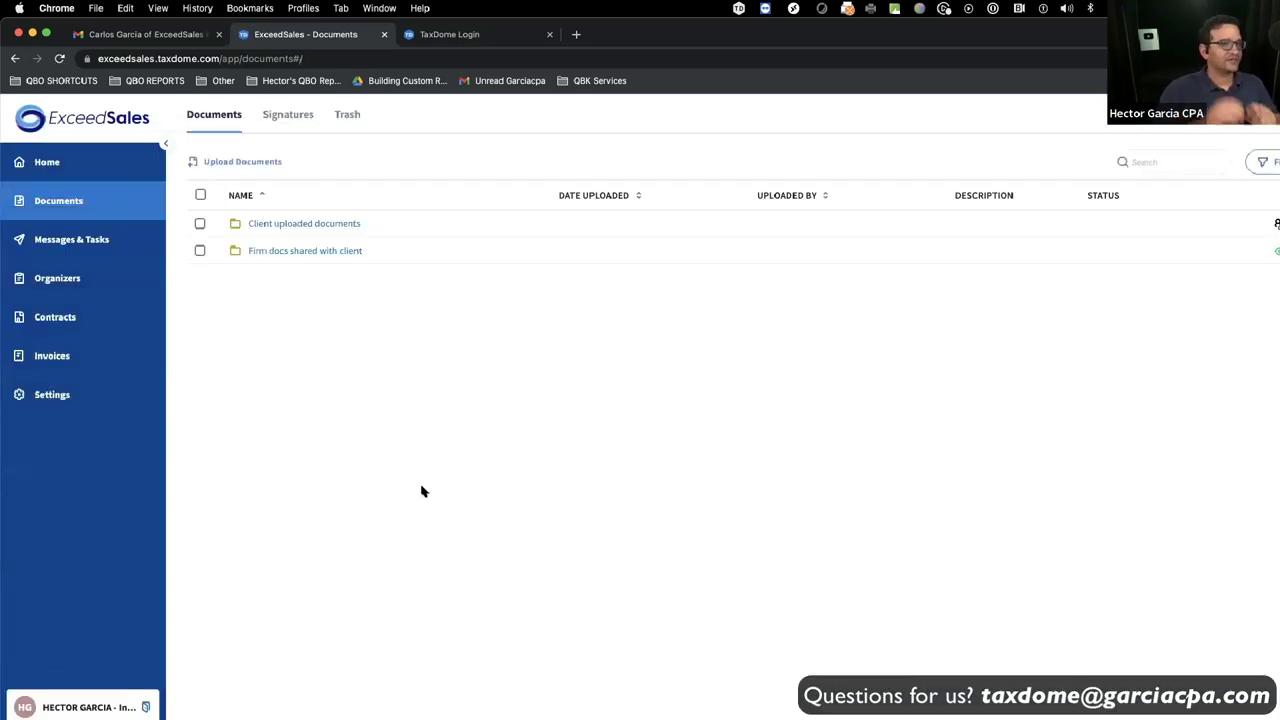
left_click(297, 225)
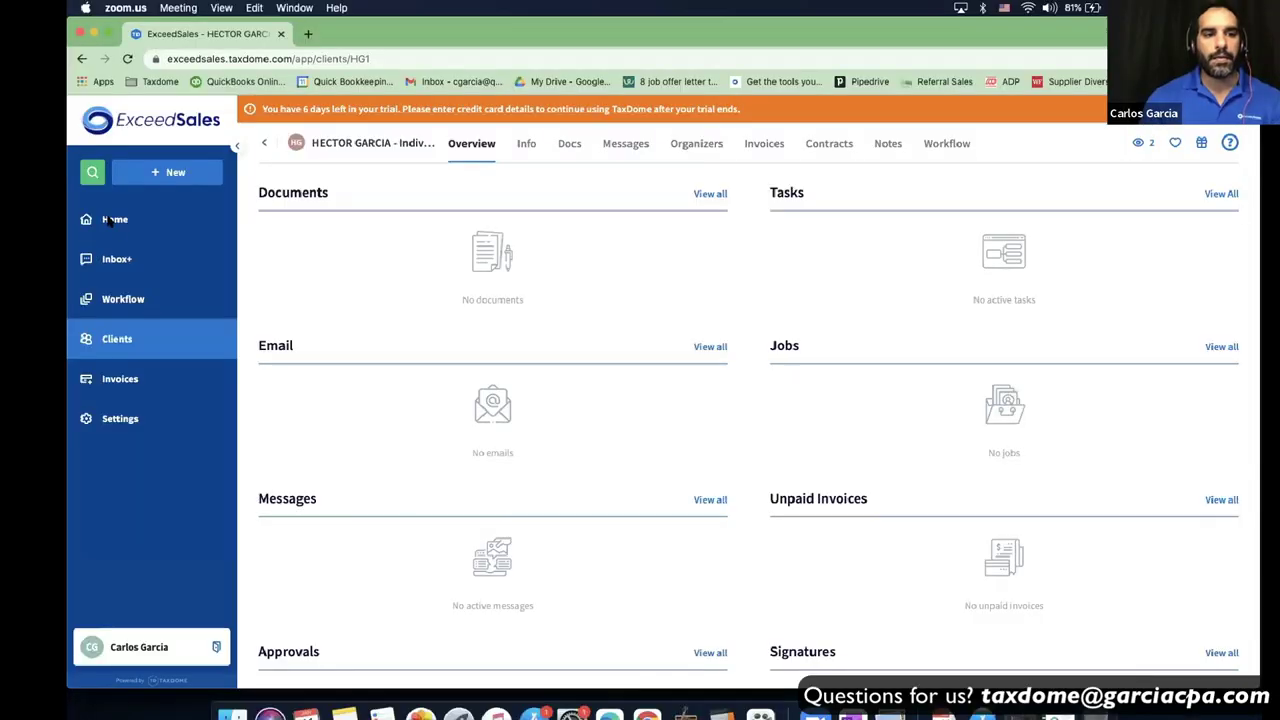
From the Inbox+ message notification, open the client's account and its Messages tab.
left_click(112, 220)
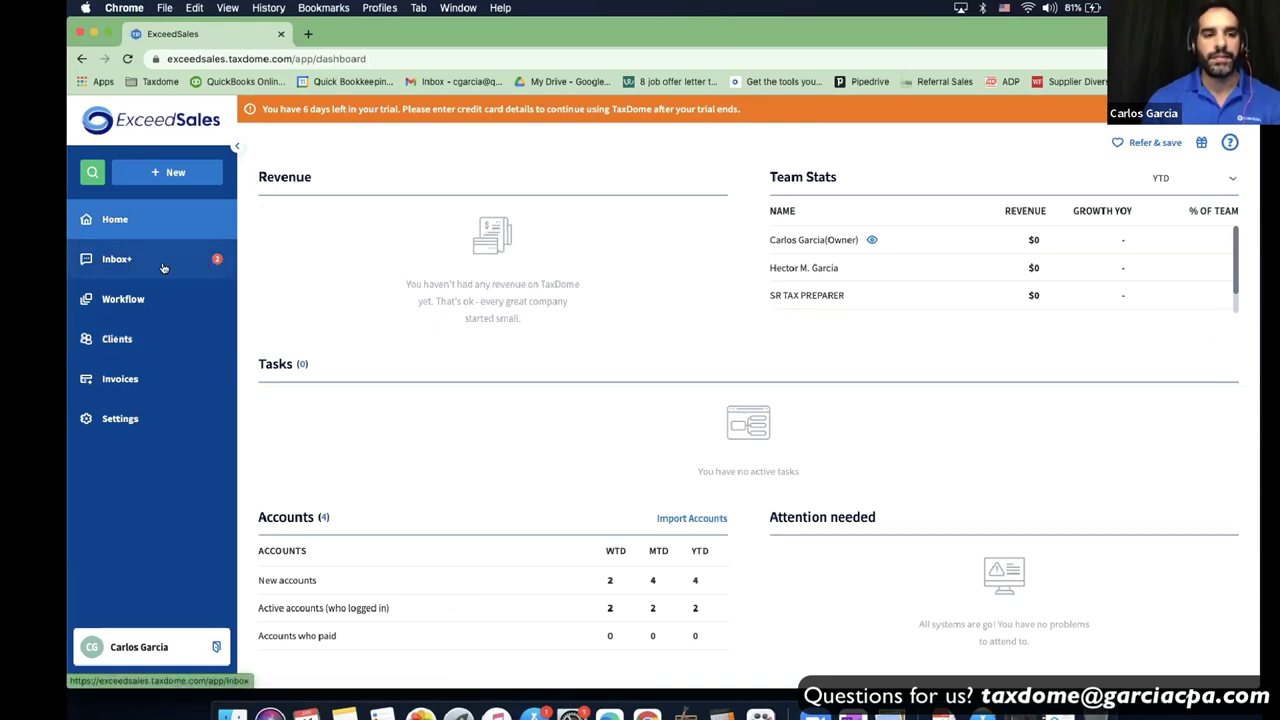
left_click(165, 267)
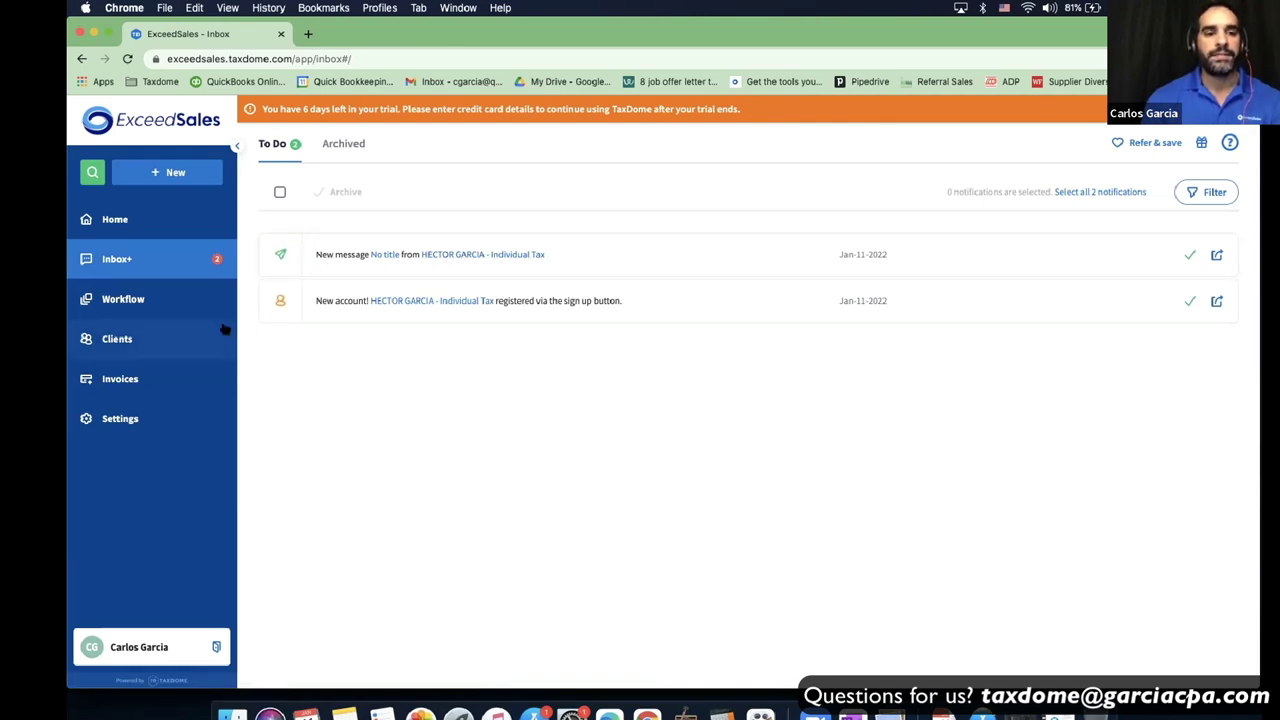
left_click(503, 255)
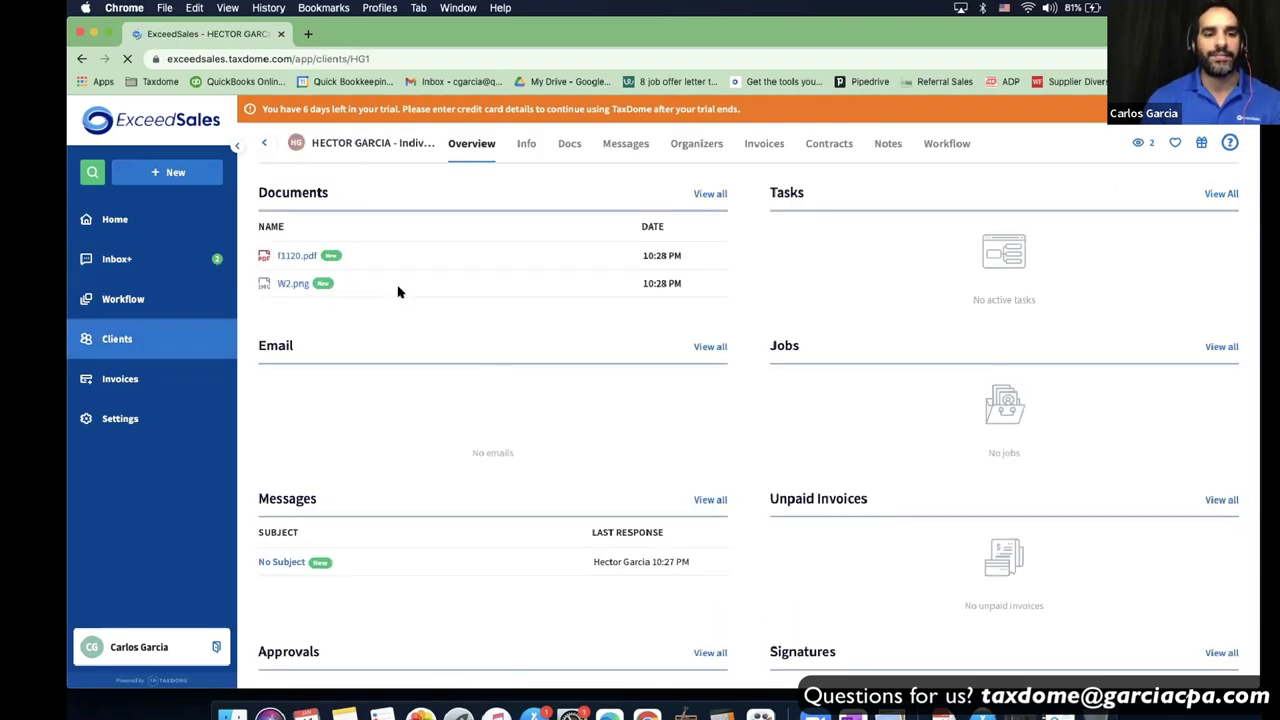
left_click(118, 259)
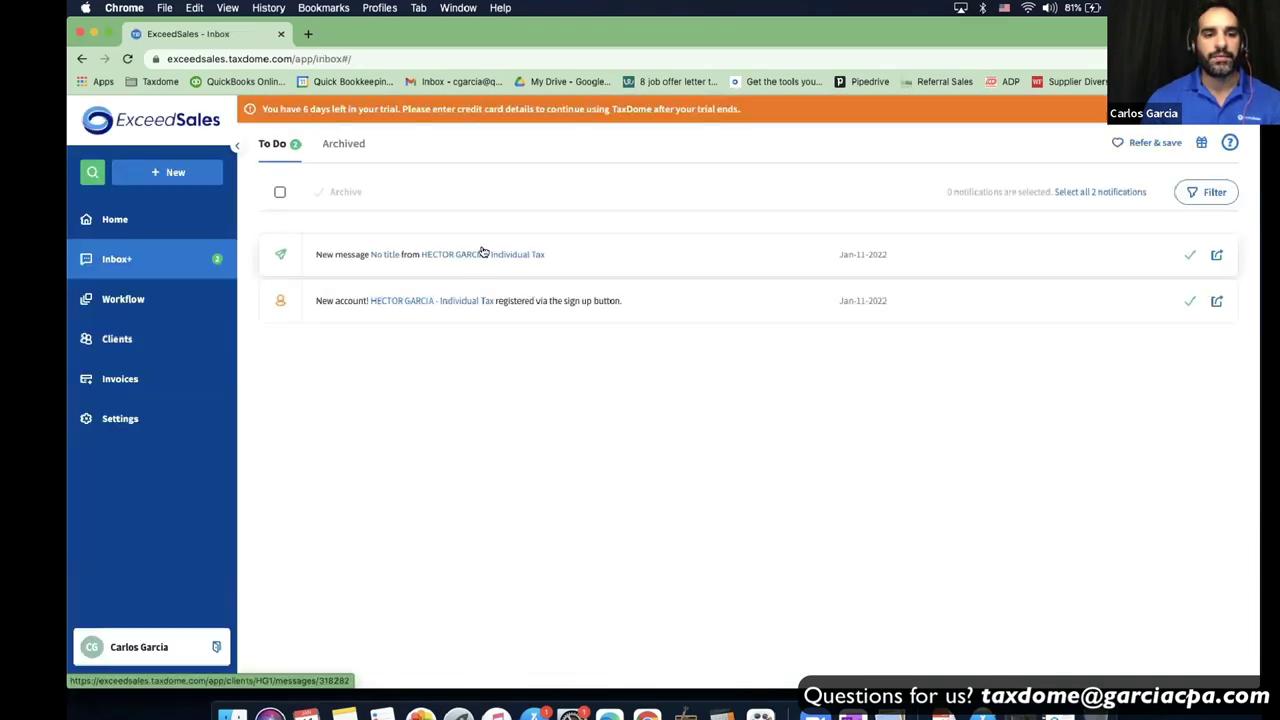
left_click(485, 254)
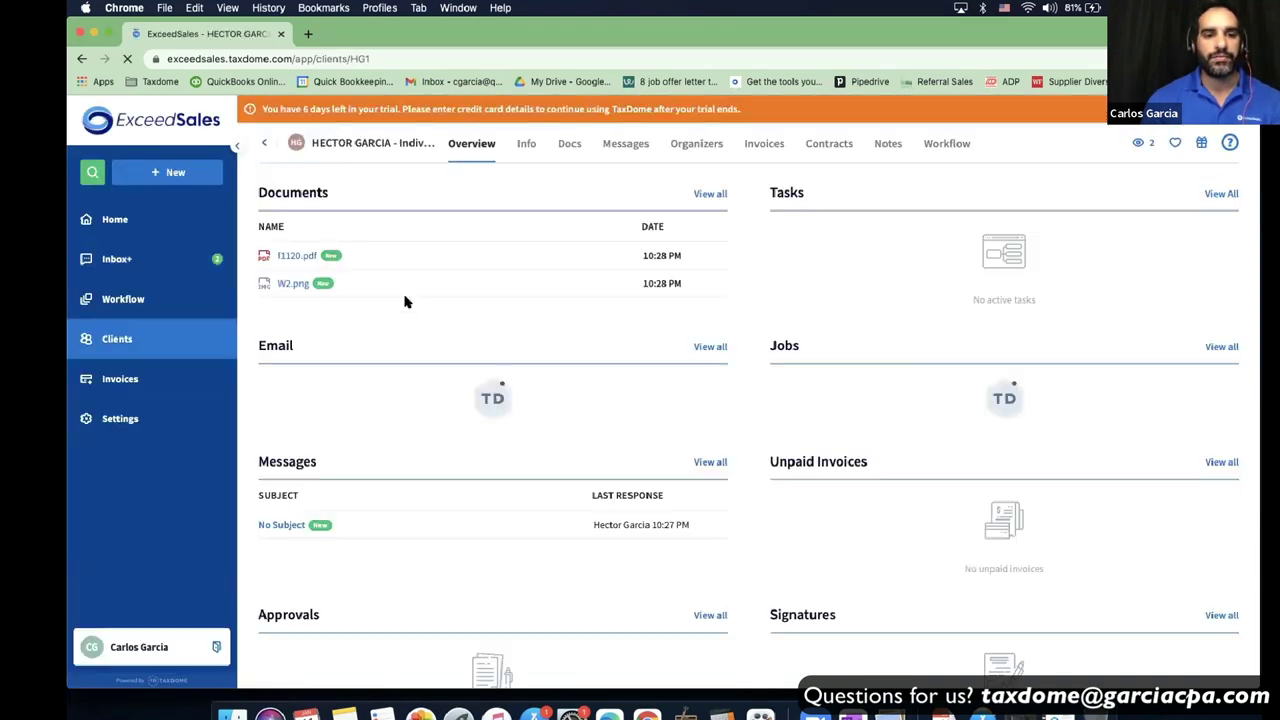
left_click(614, 150)
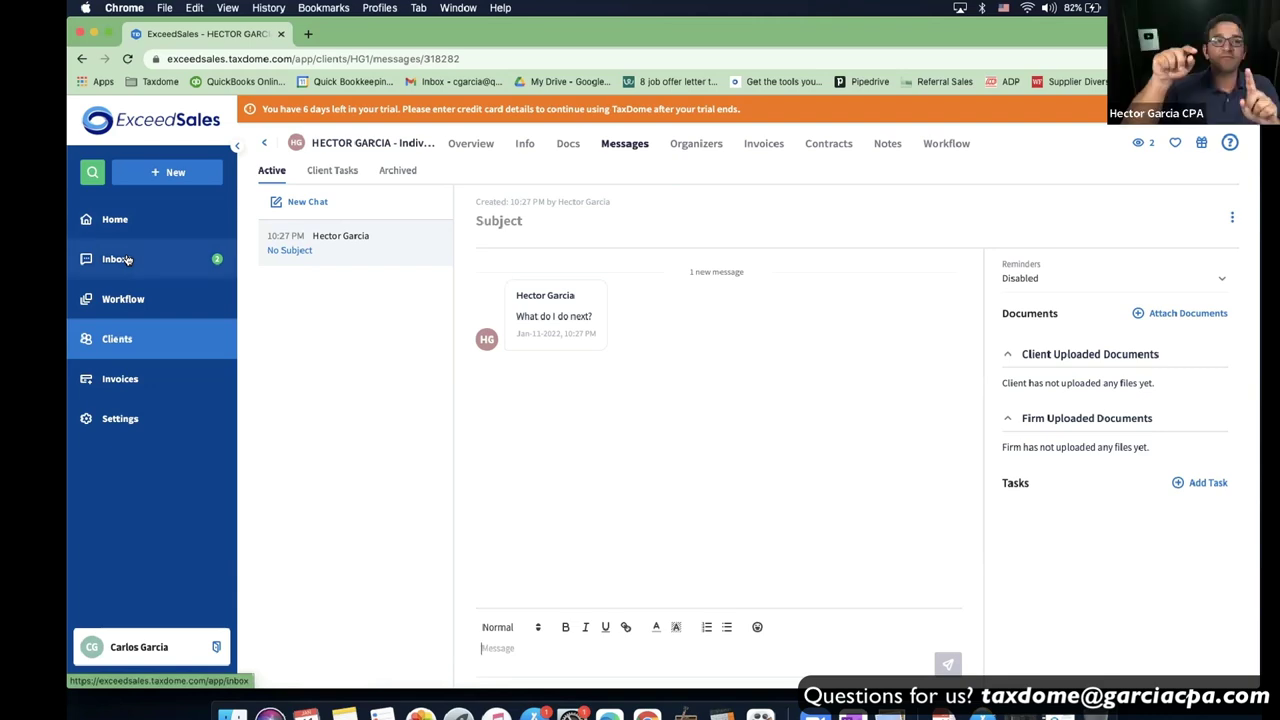
Reply 'Please upload all the bank statements' with tasks 'Statements for acct 6678' and 'CC statements 3324'.
left_click(1211, 484)
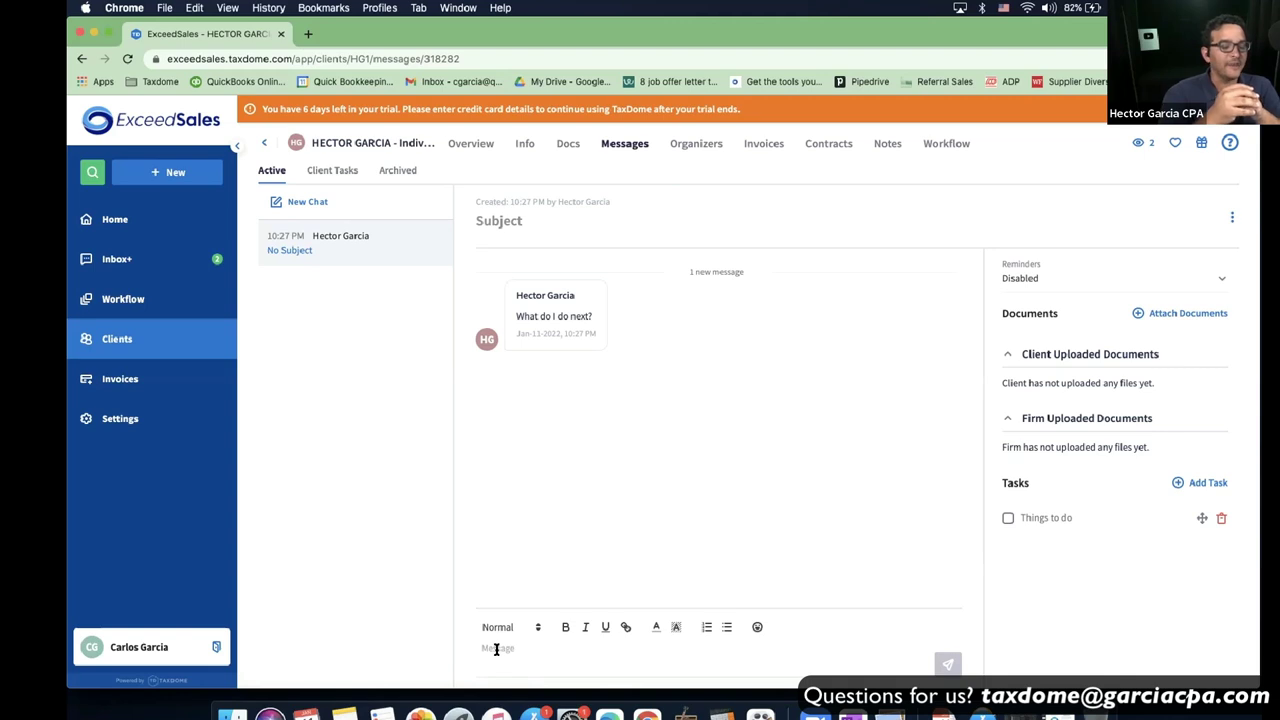
type("Please upload")
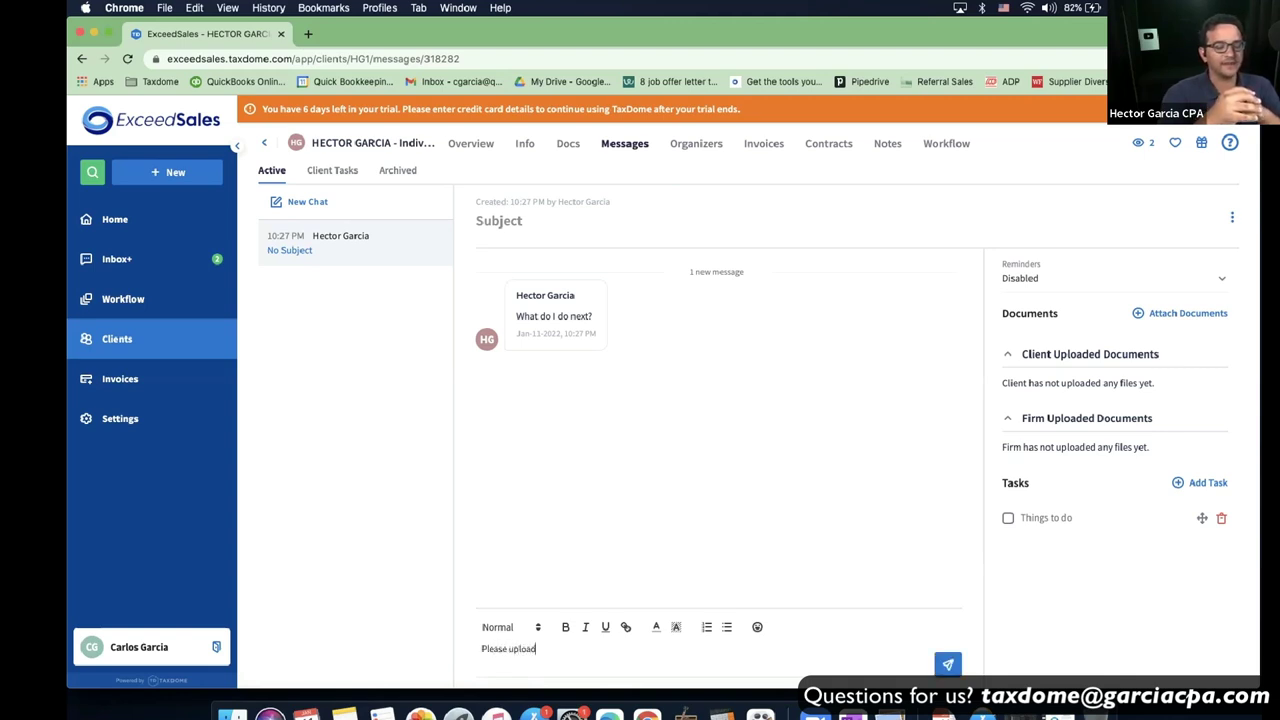
type(" all the bank statements")
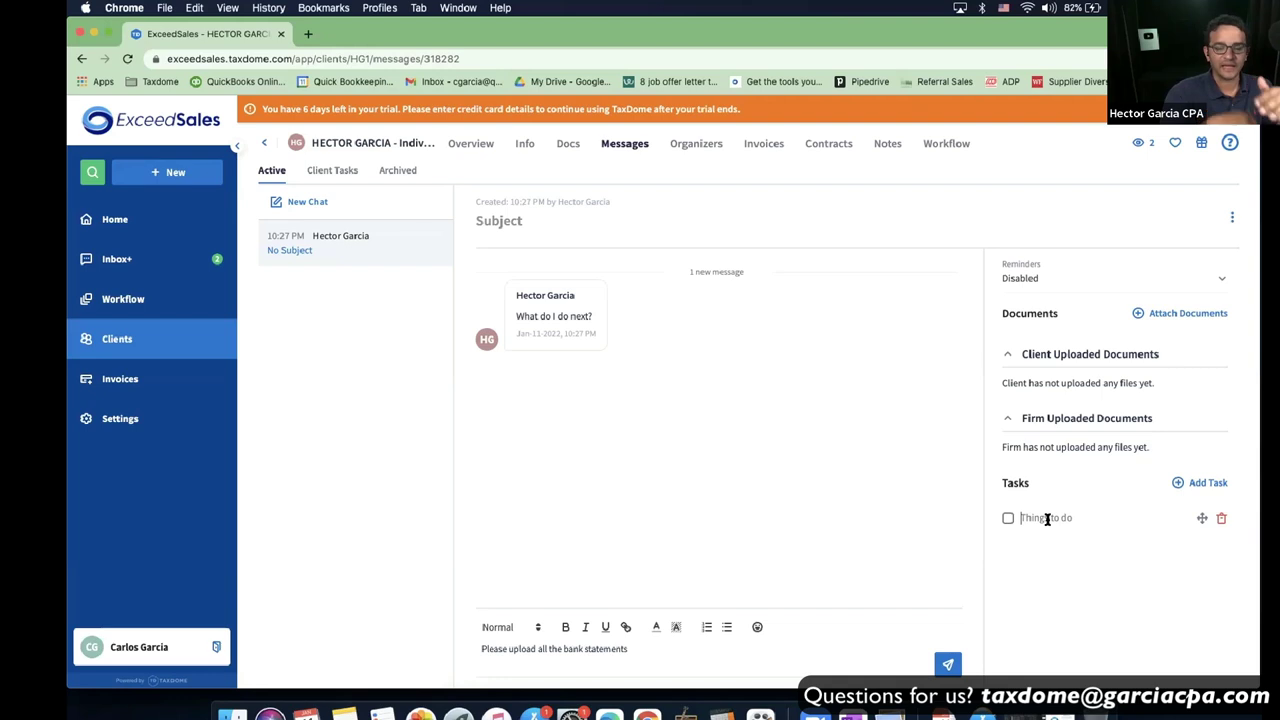
type("Sta")
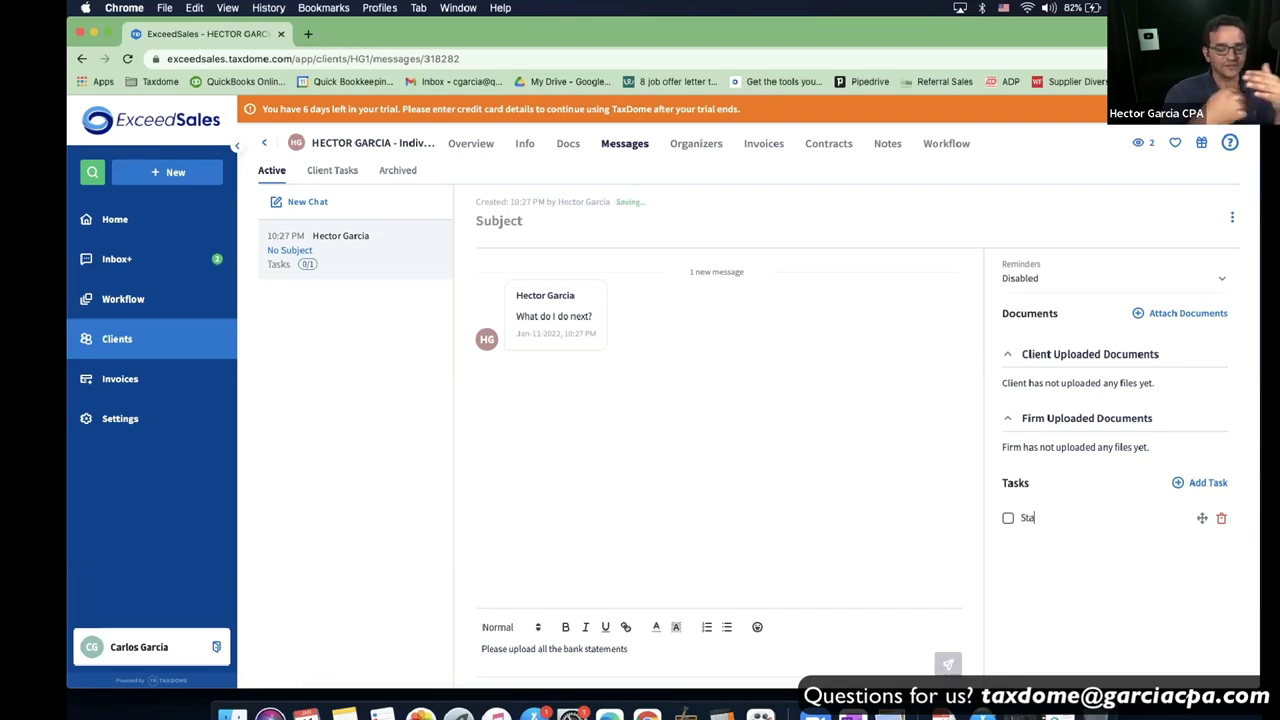
type("tements for acct 6678")
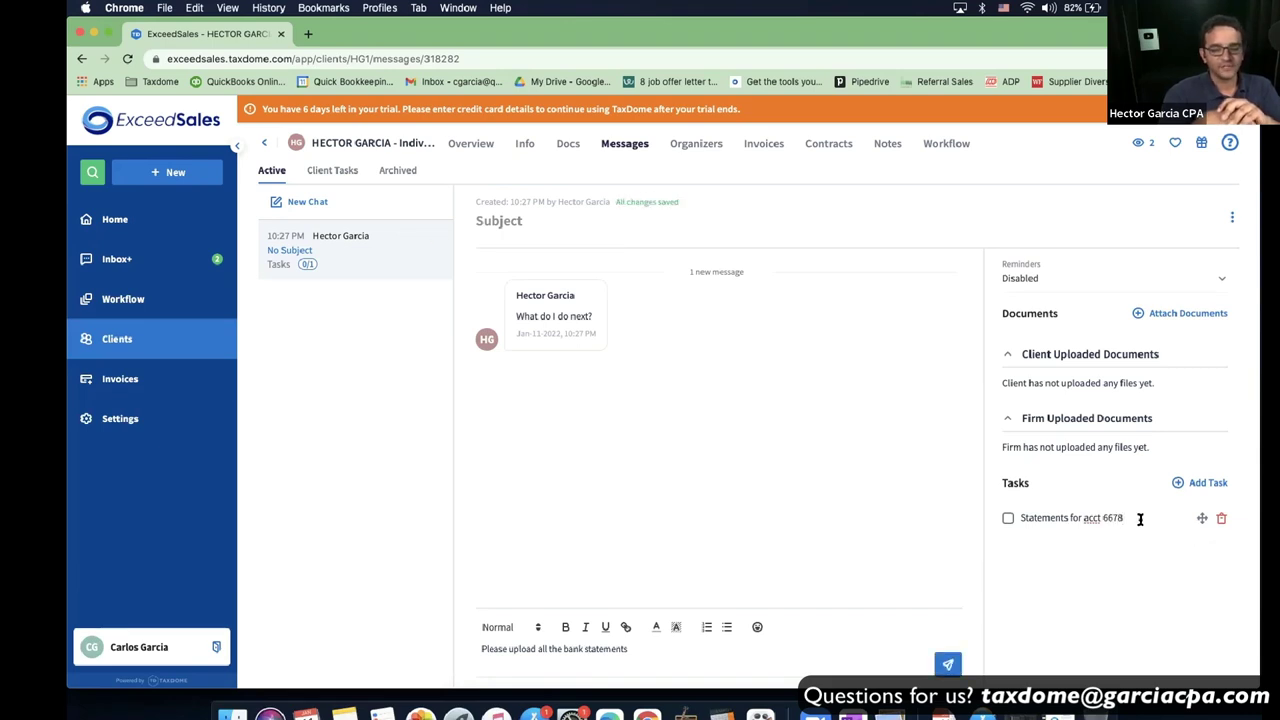
left_click(1177, 484)
left_click(1058, 518)
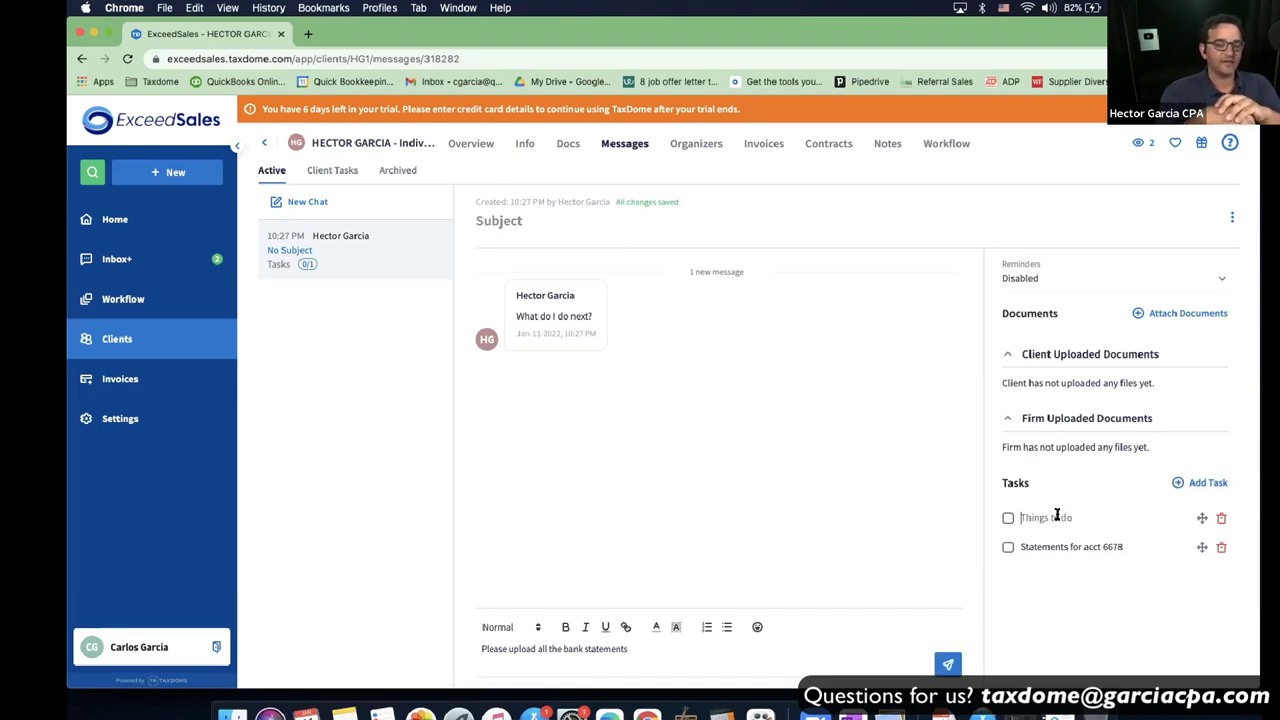
type("CC statements 3324")
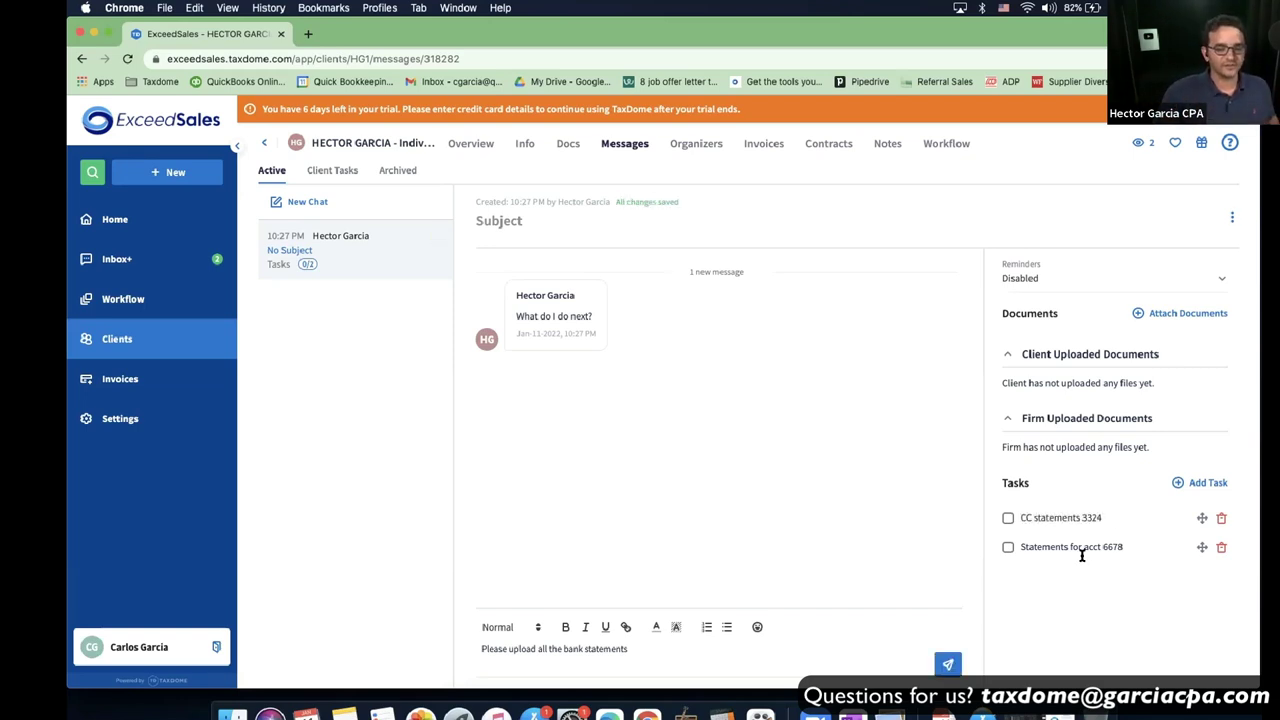
left_click(948, 665)
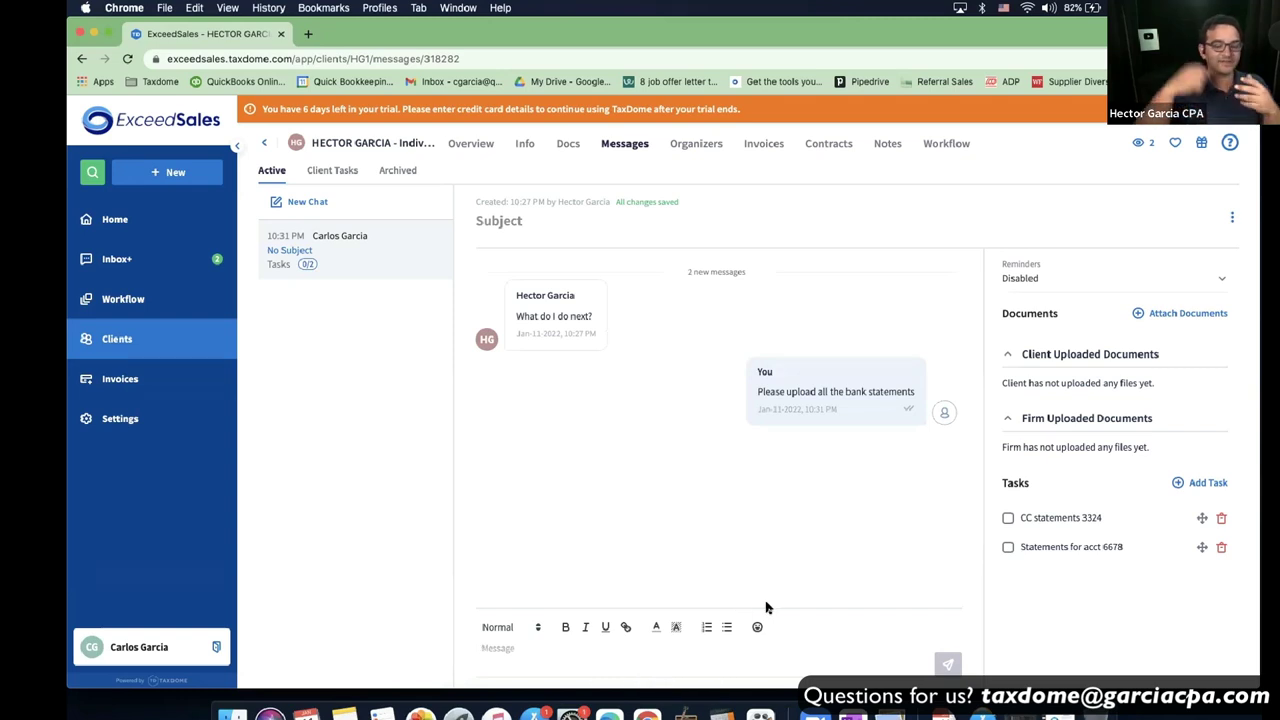
Close the client chat and go to the firm's Settings.
left_click(1008, 518)
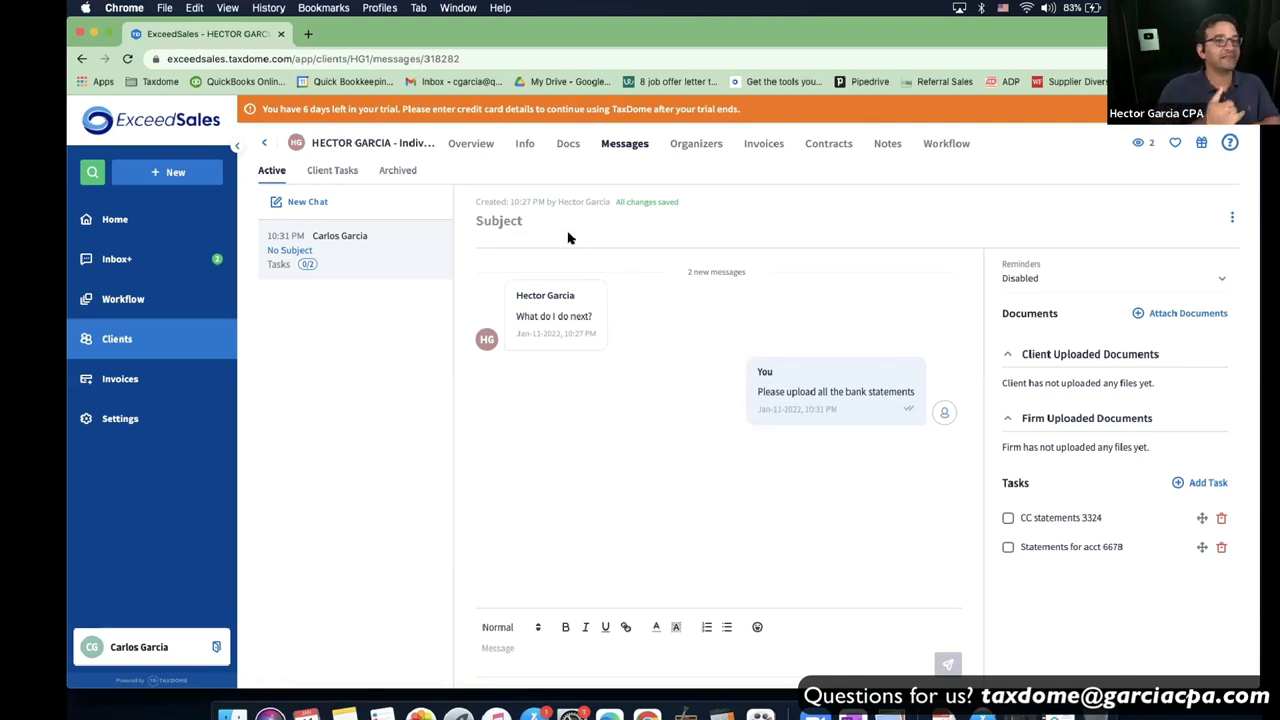
left_click(130, 418)
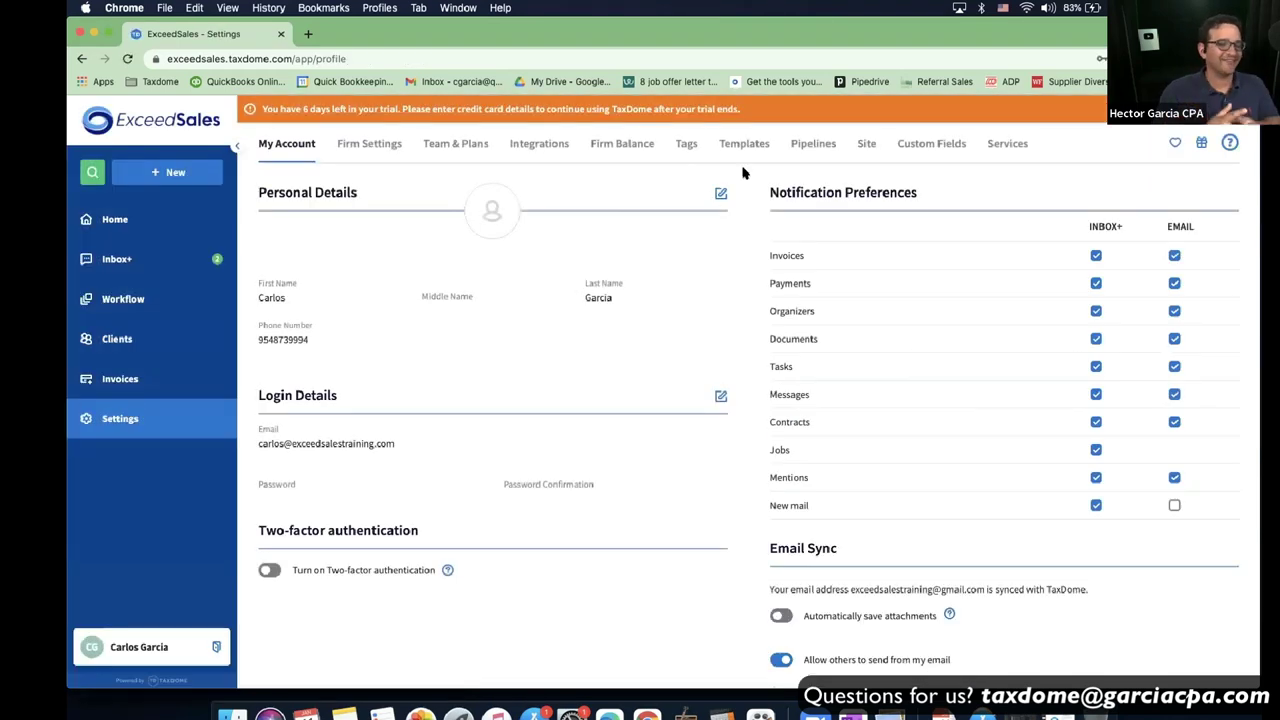
Open Task templates, browse the library's ready-made templates, and return to the firm's list.
left_click(745, 152)
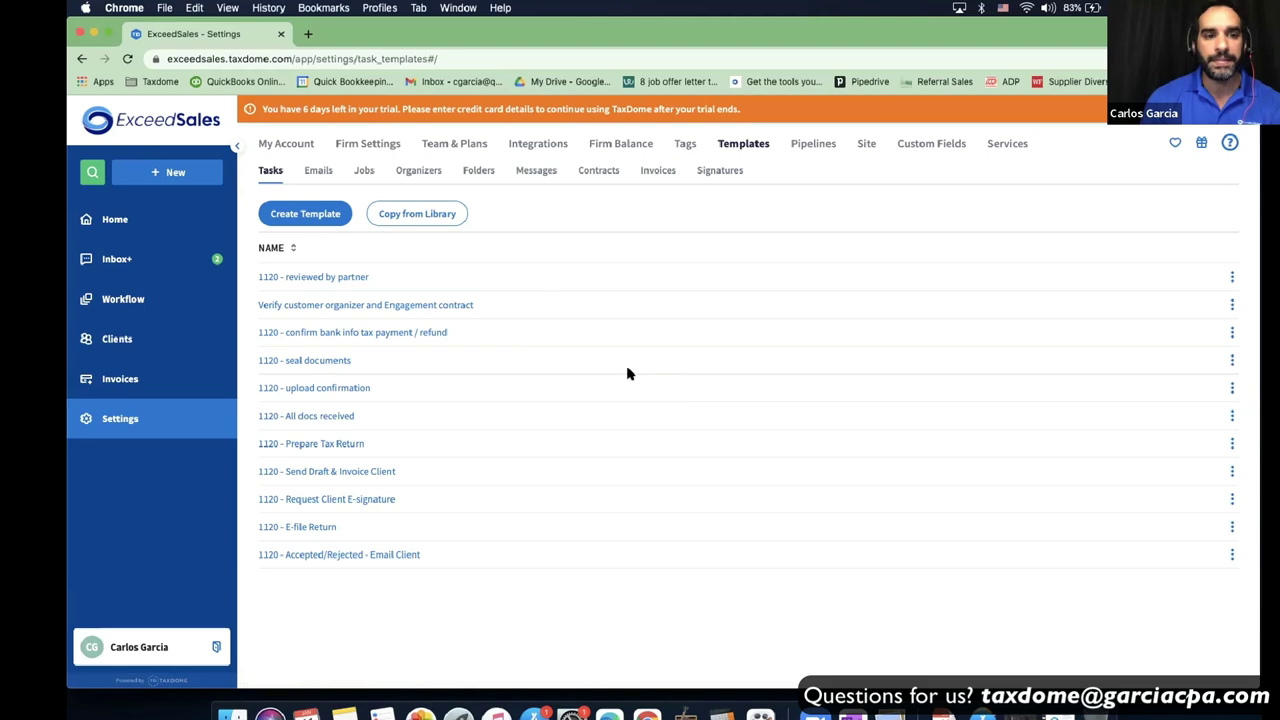
left_click(435, 215)
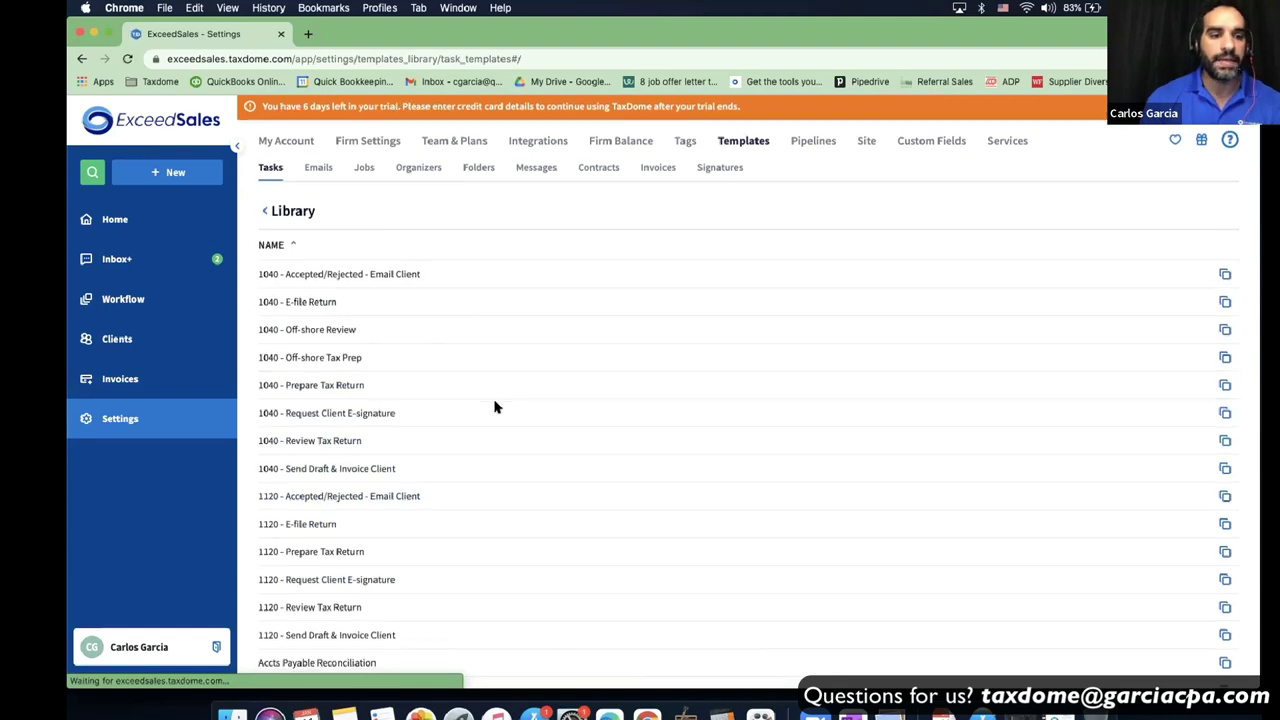
scroll(493, 407, "down", 2)
scroll(494, 407, "down", 1)
scroll(494, 407, "up", 3)
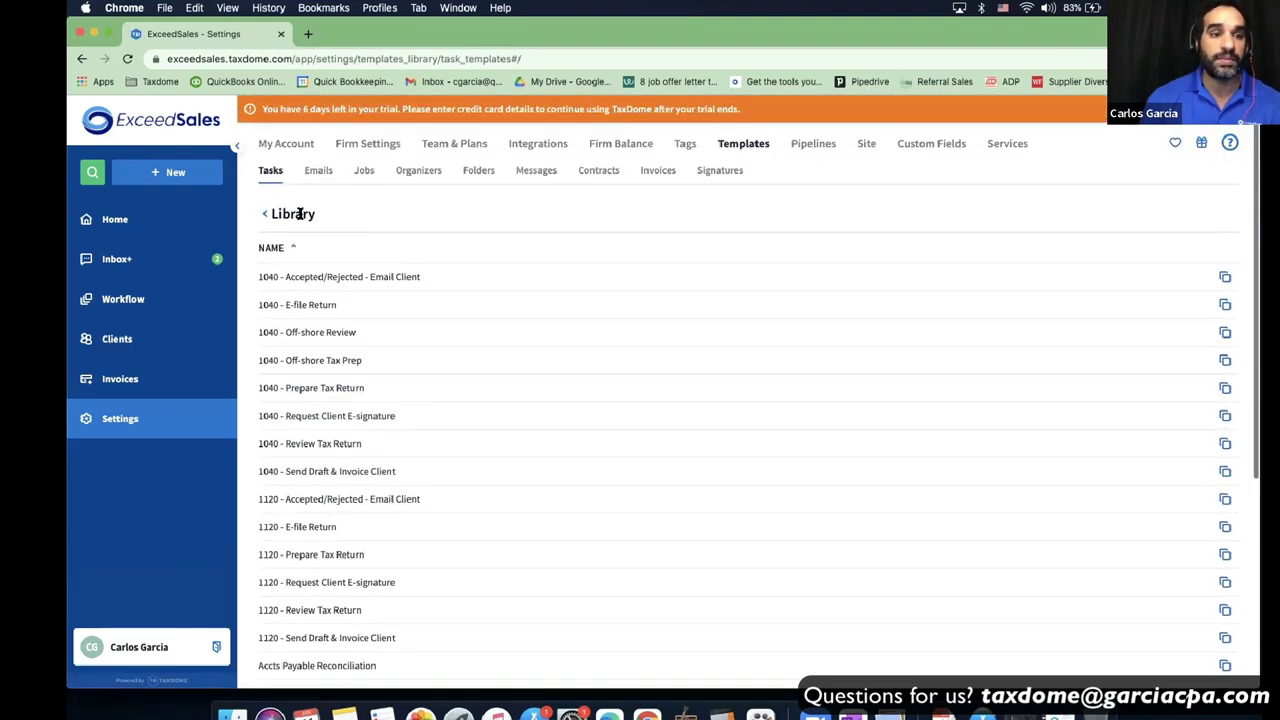
left_click(263, 217)
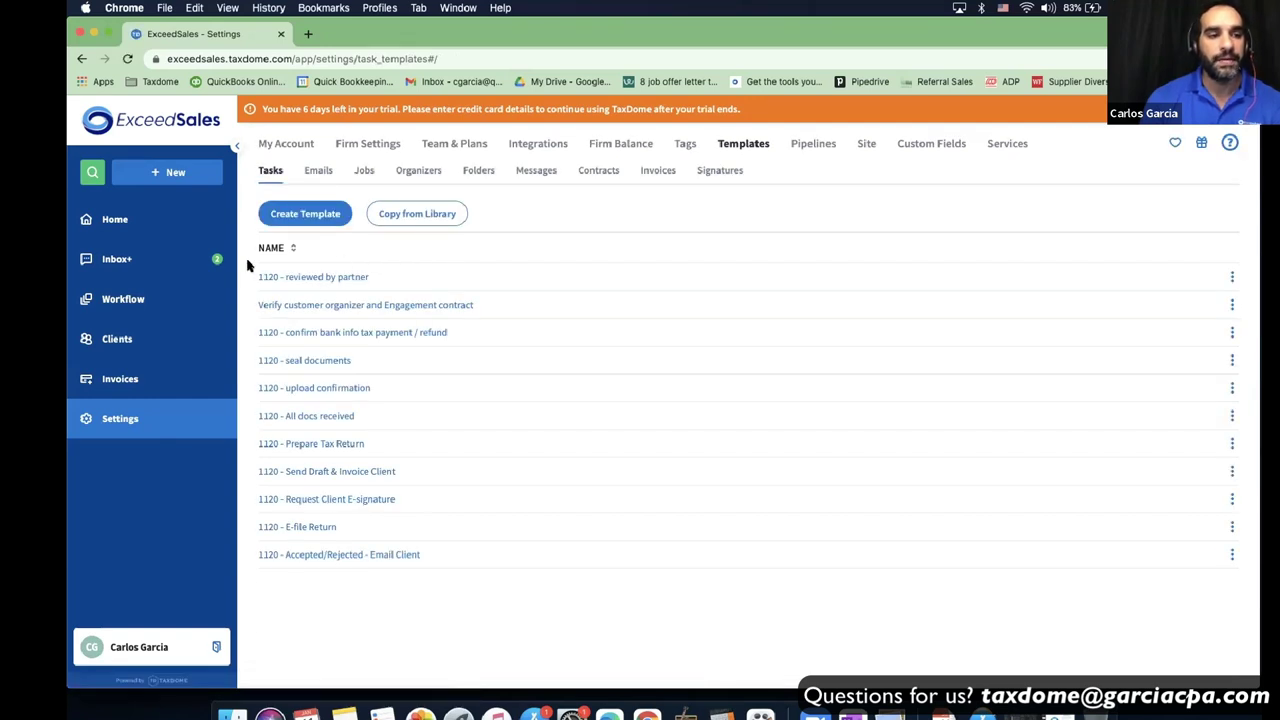
Start a new organizer for the individual tax client using the Individual Tax Organizer template.
left_click(178, 175)
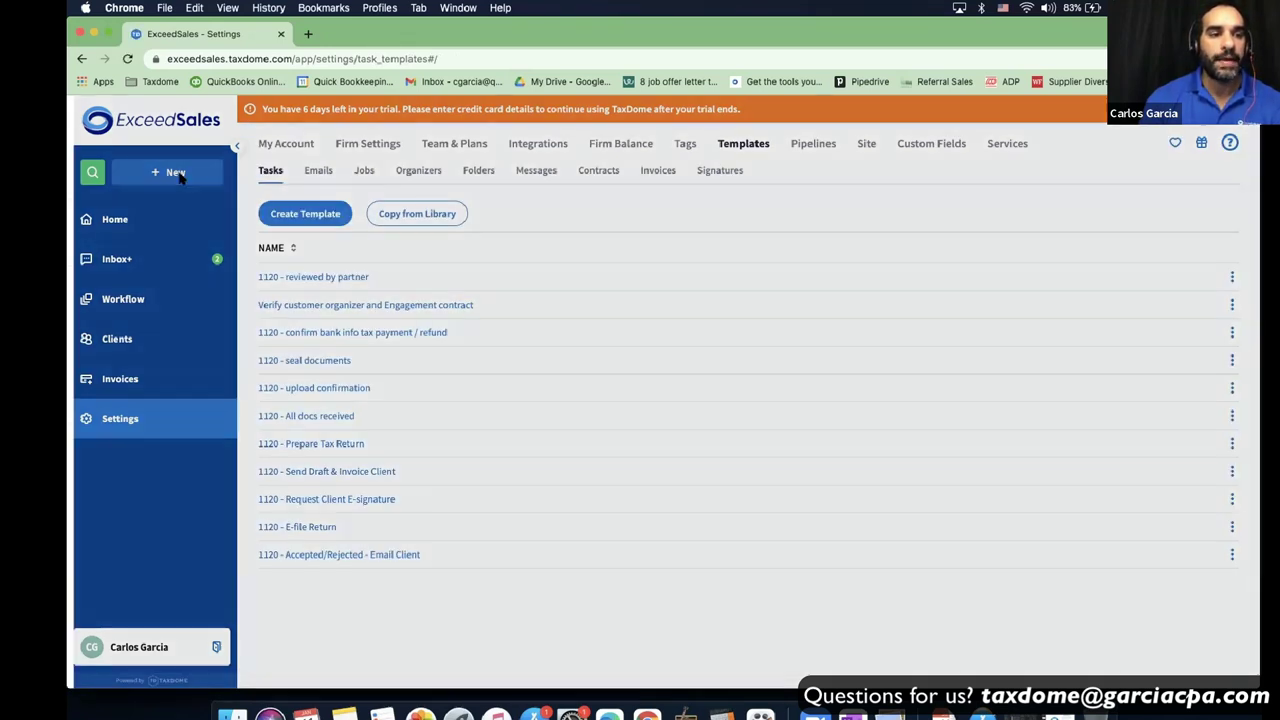
left_click(125, 338)
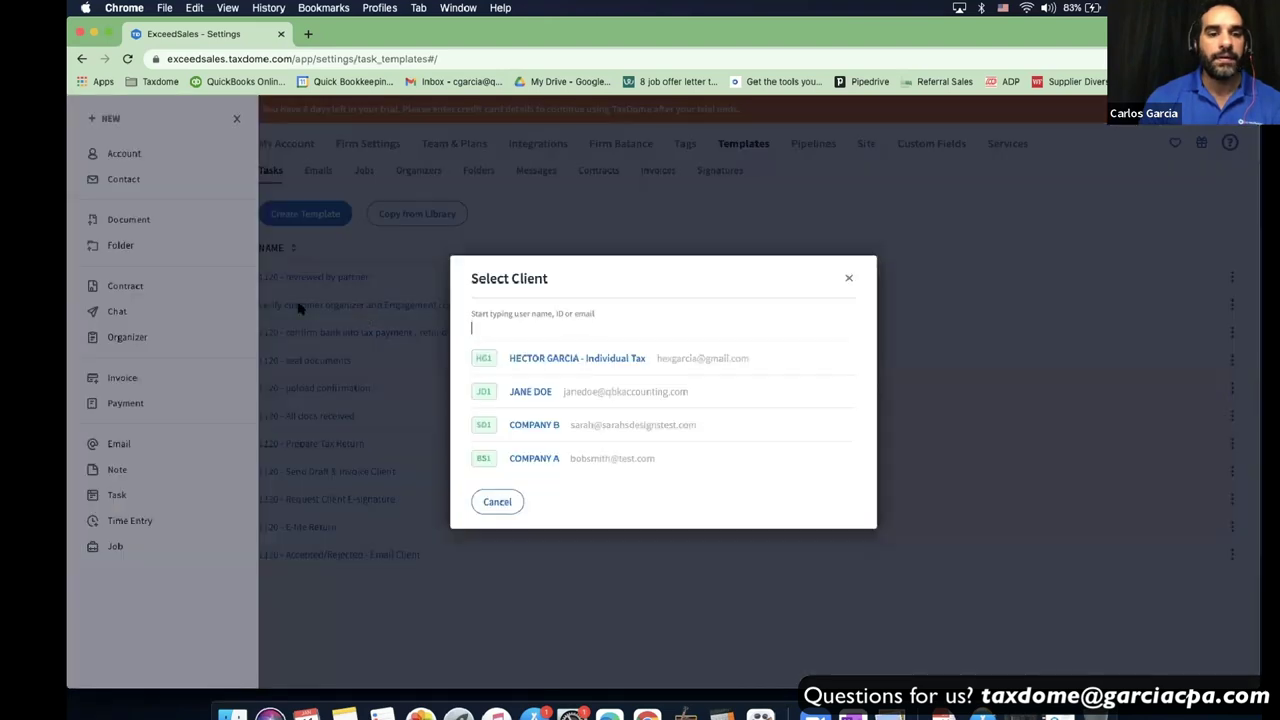
left_click(590, 360)
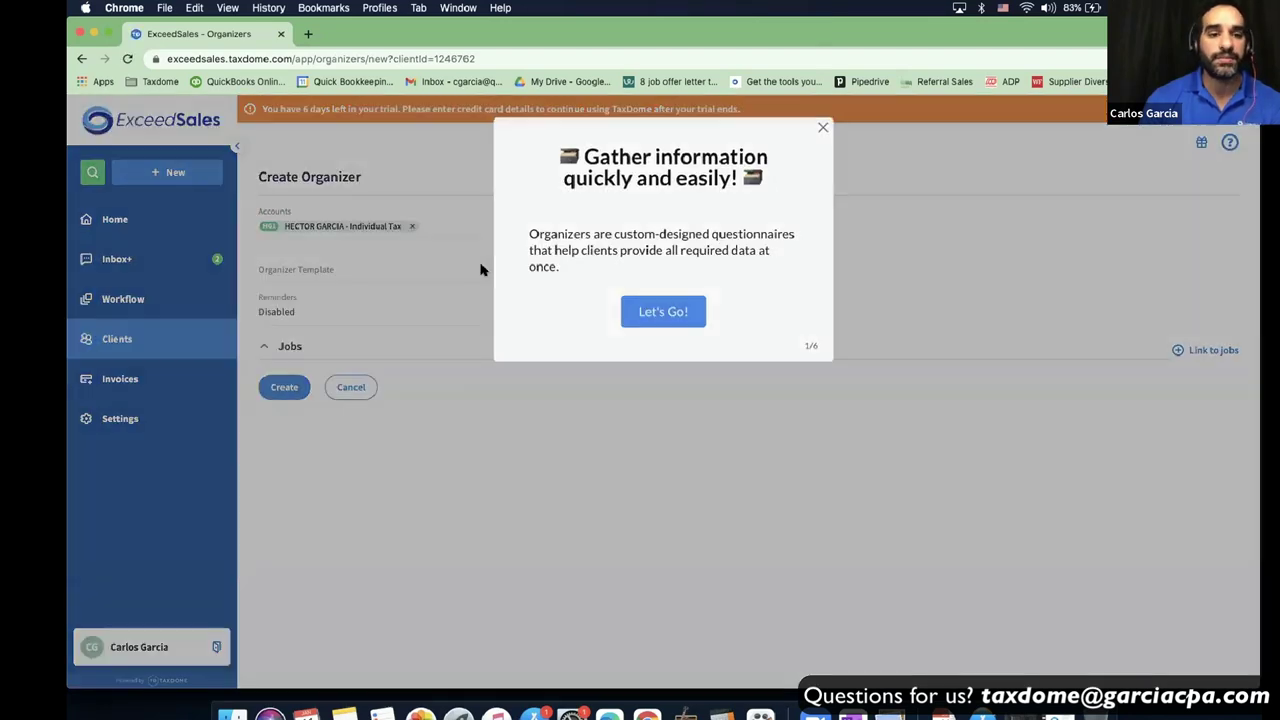
left_click(823, 130)
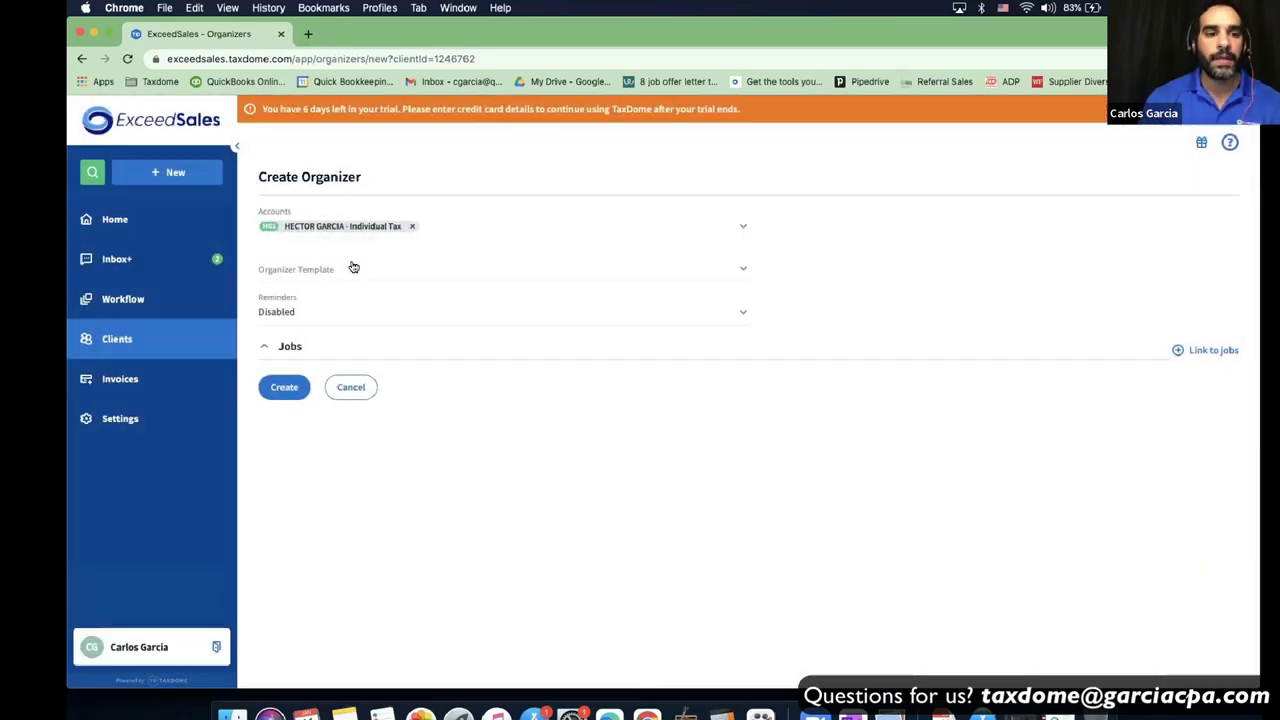
left_click(351, 266)
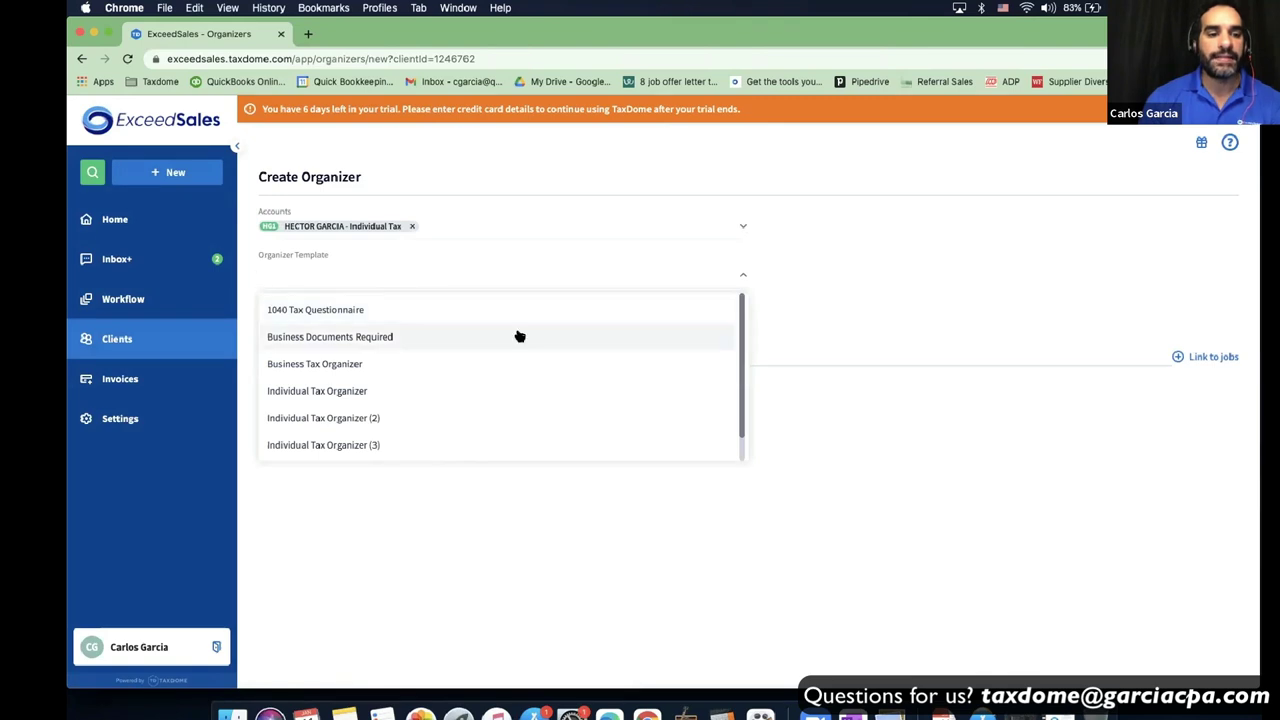
scroll(517, 334, "down", 1)
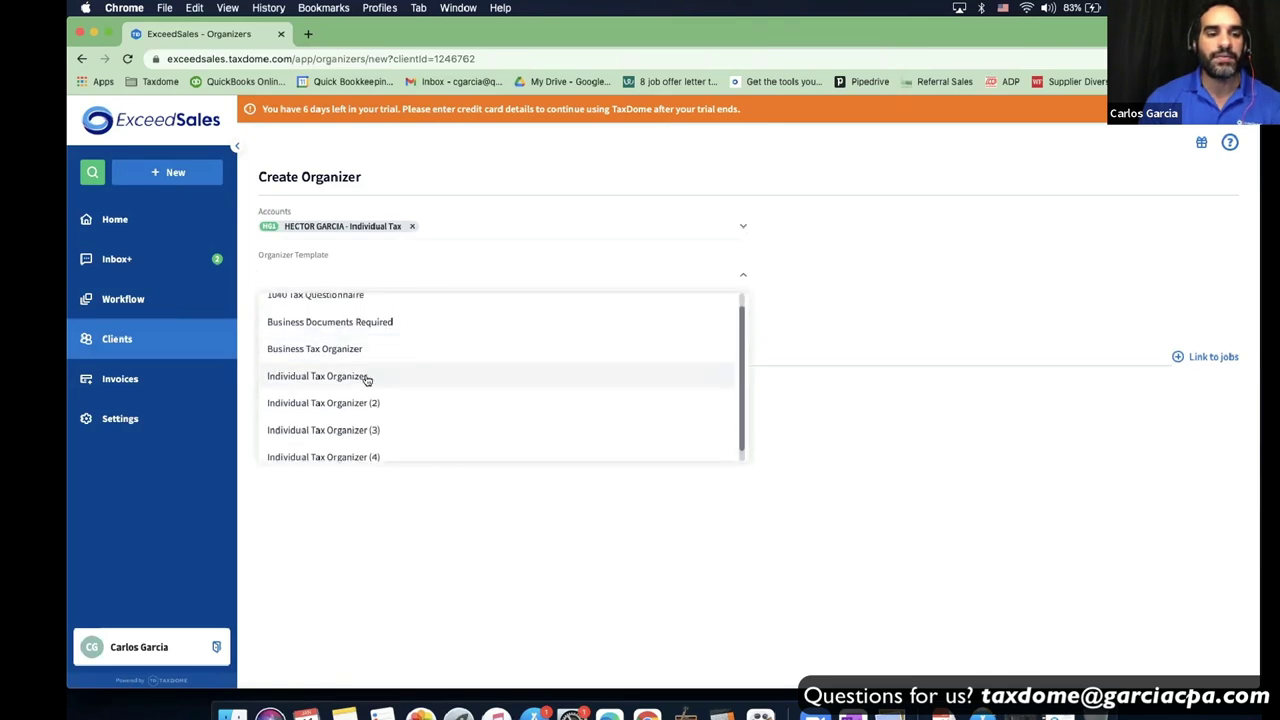
left_click(367, 377)
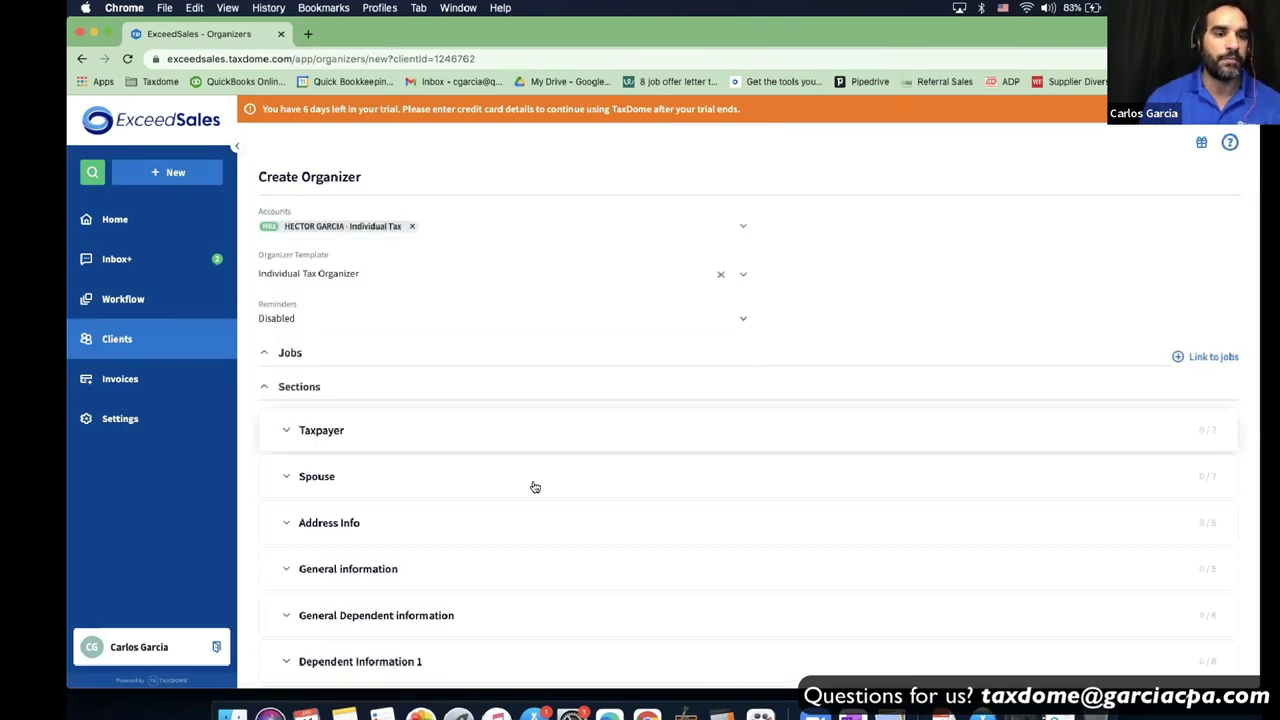
Expand the Taxpayer section to preview its questions, then collapse it.
left_click(617, 404)
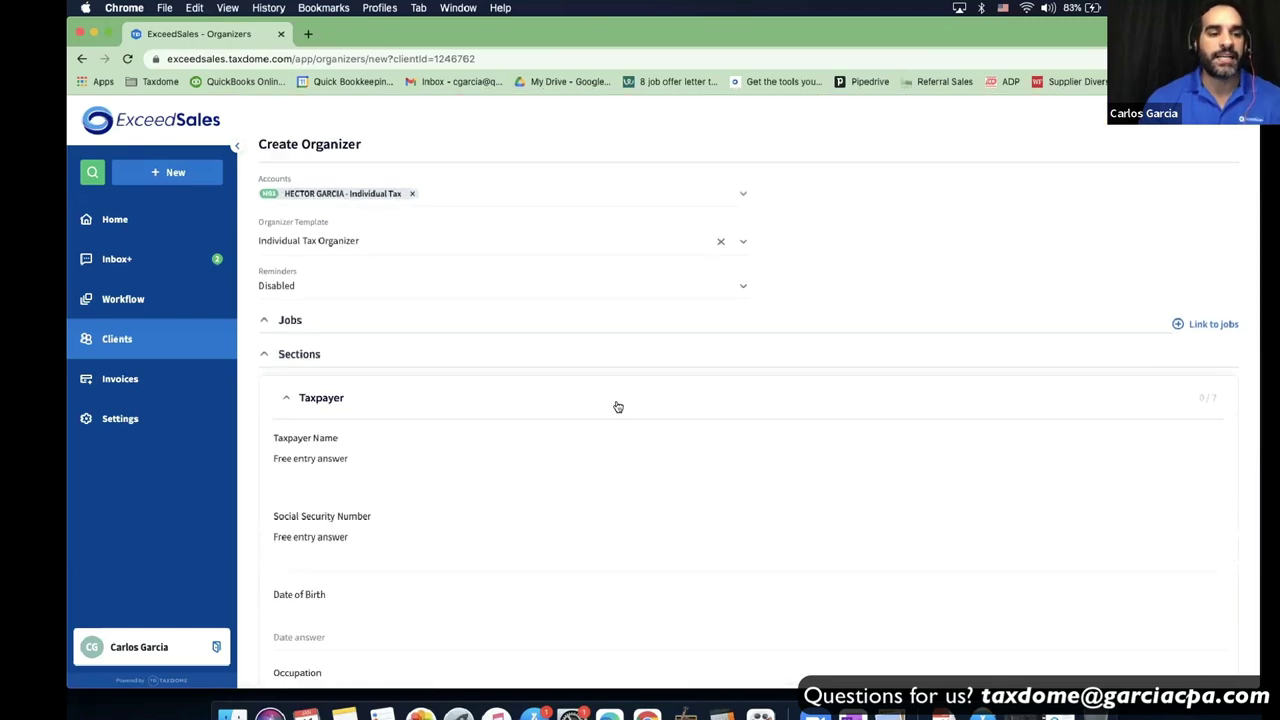
scroll(626, 409, "down", 2)
scroll(629, 400, "up", 2)
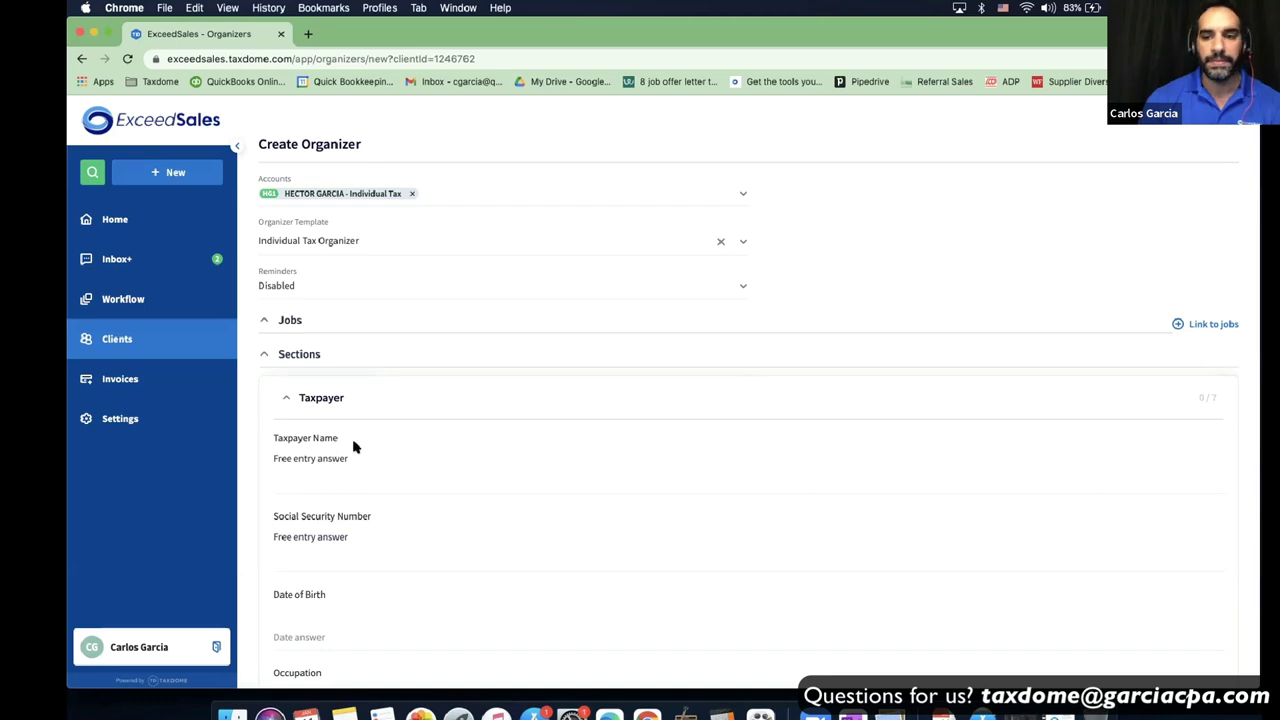
scroll(569, 444, "down", 1)
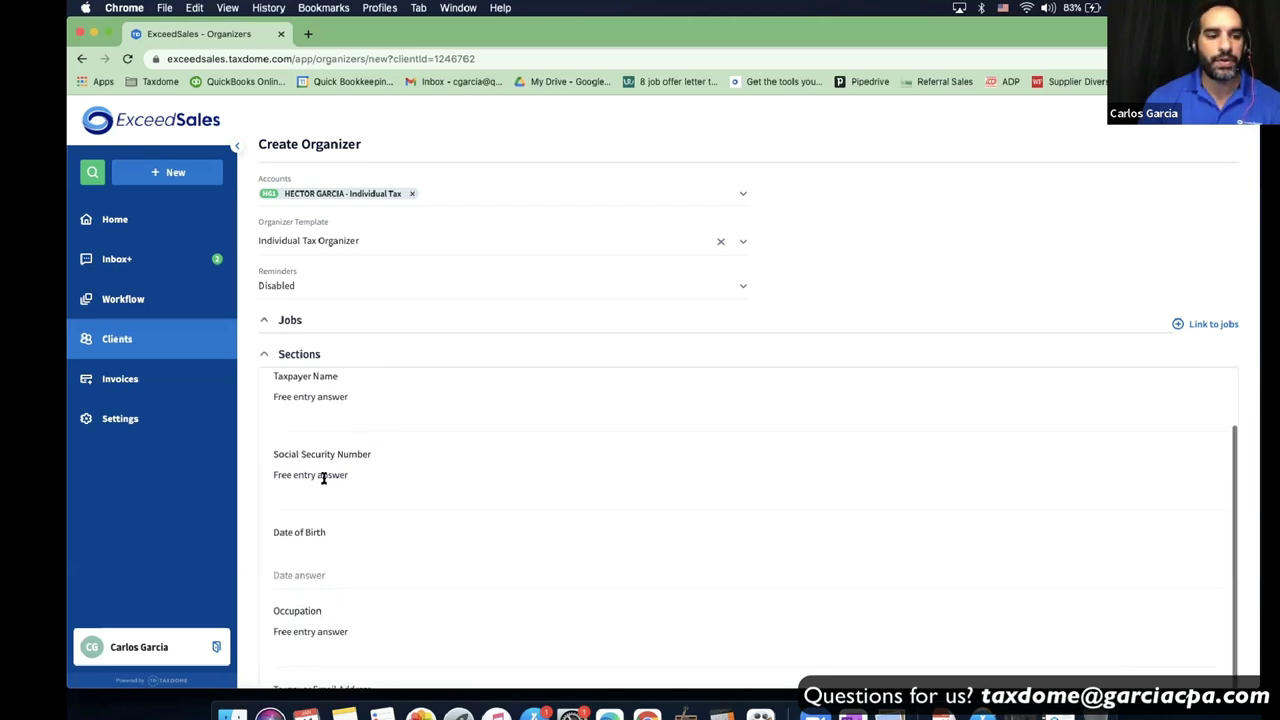
scroll(577, 436, "up", 1)
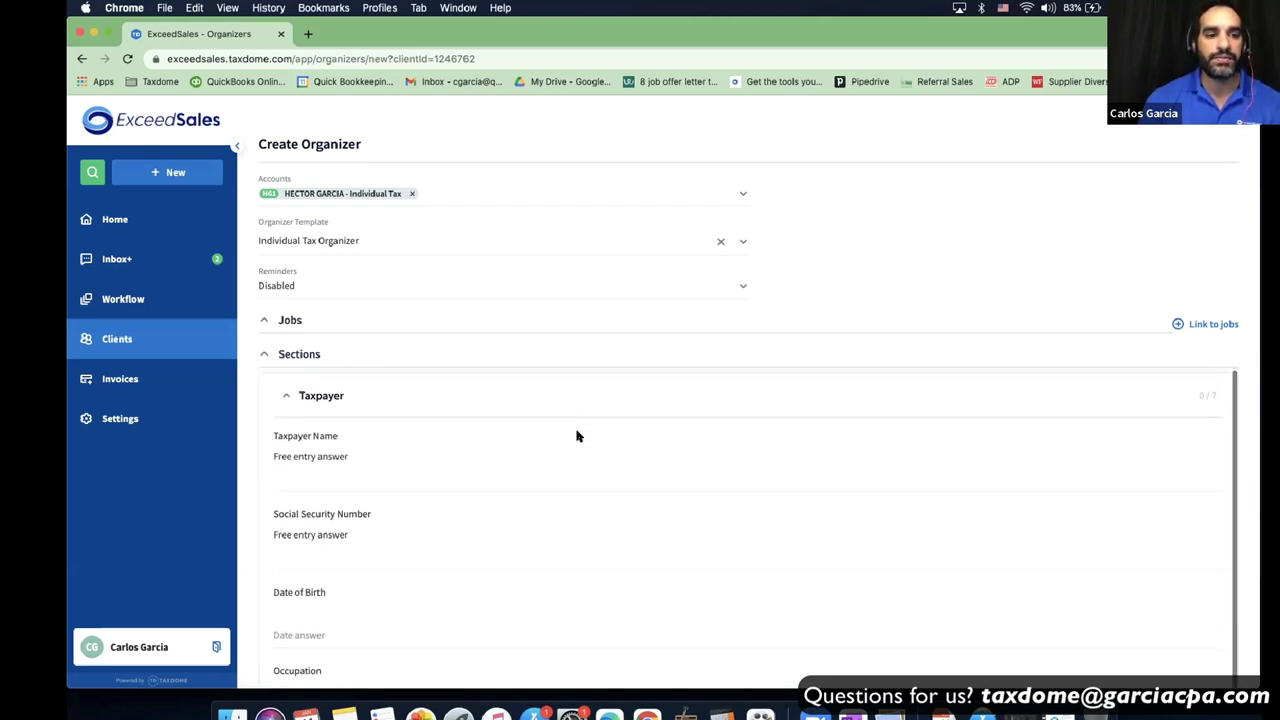
scroll(915, 424, "down", 2)
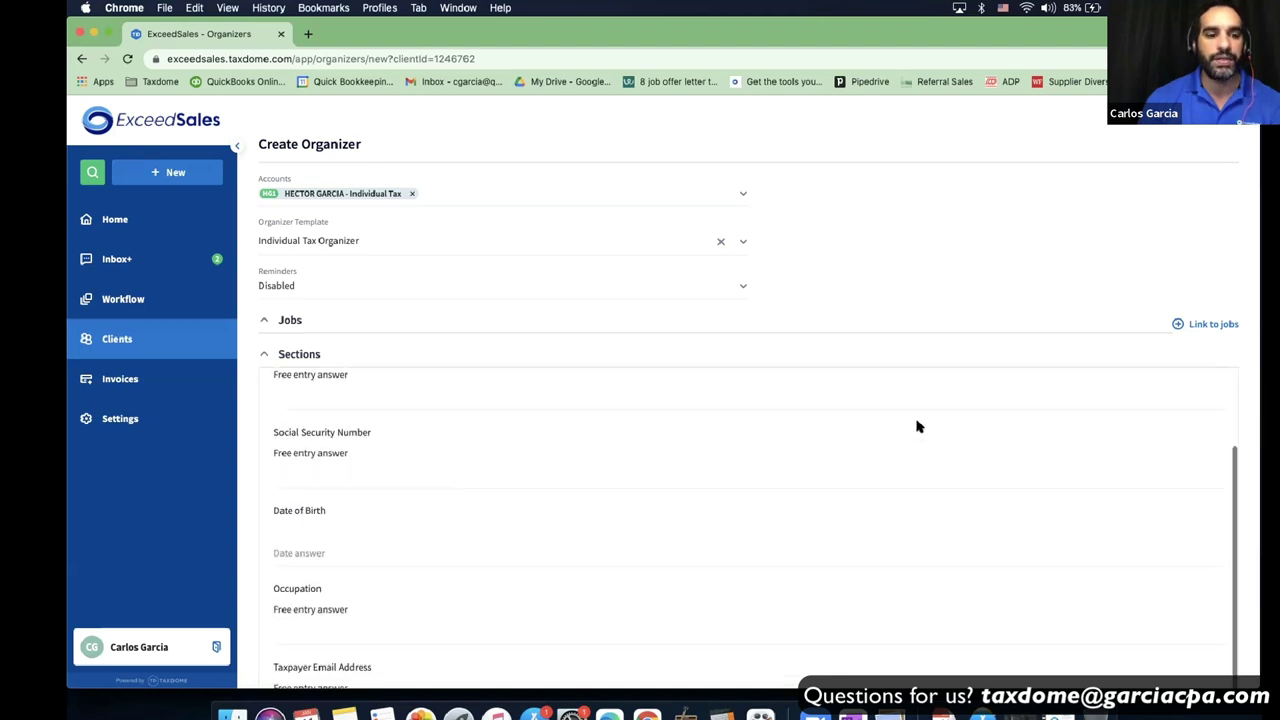
scroll(400, 463, "down", 1)
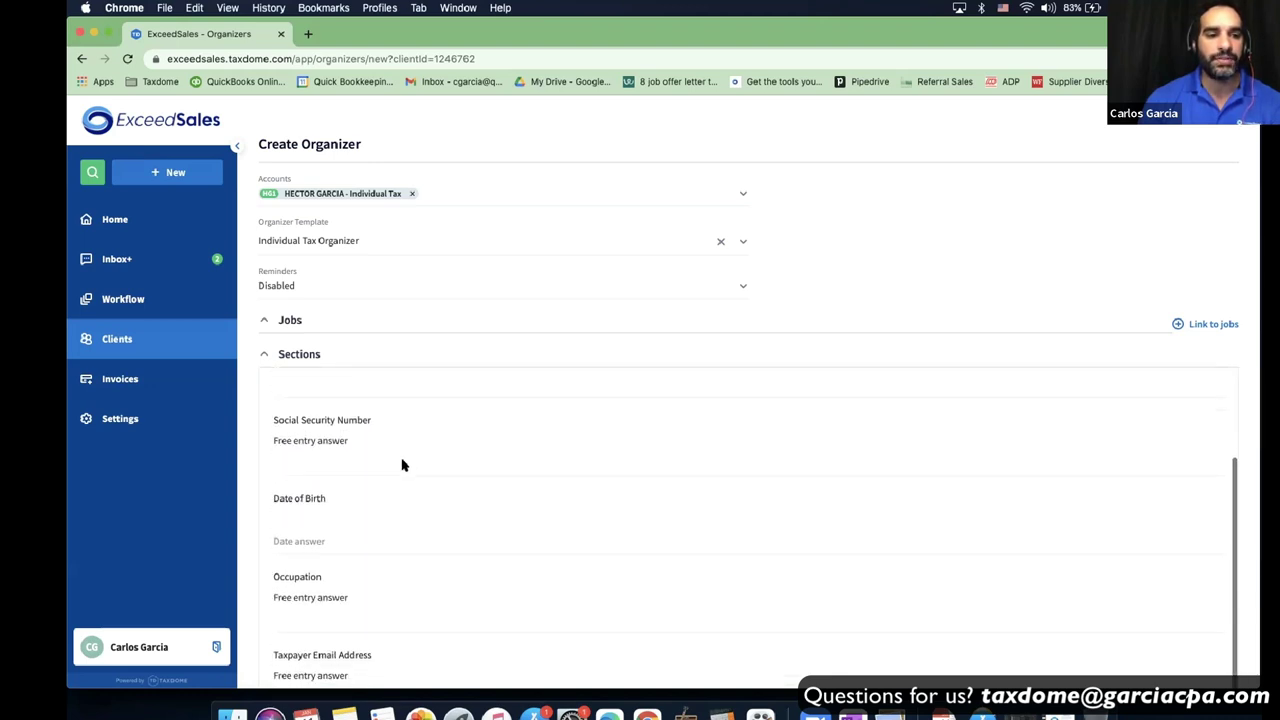
scroll(513, 442, "up", 2)
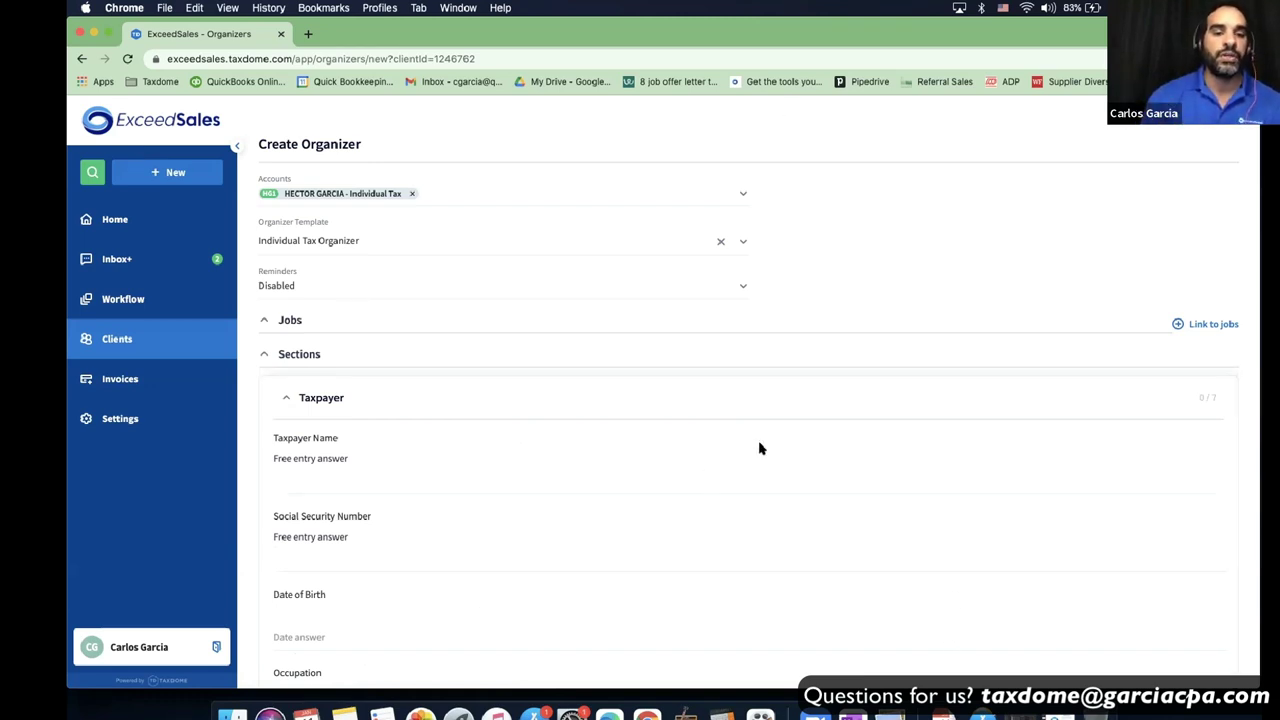
scroll(794, 494, "down", 2)
scroll(594, 463, "up", 1)
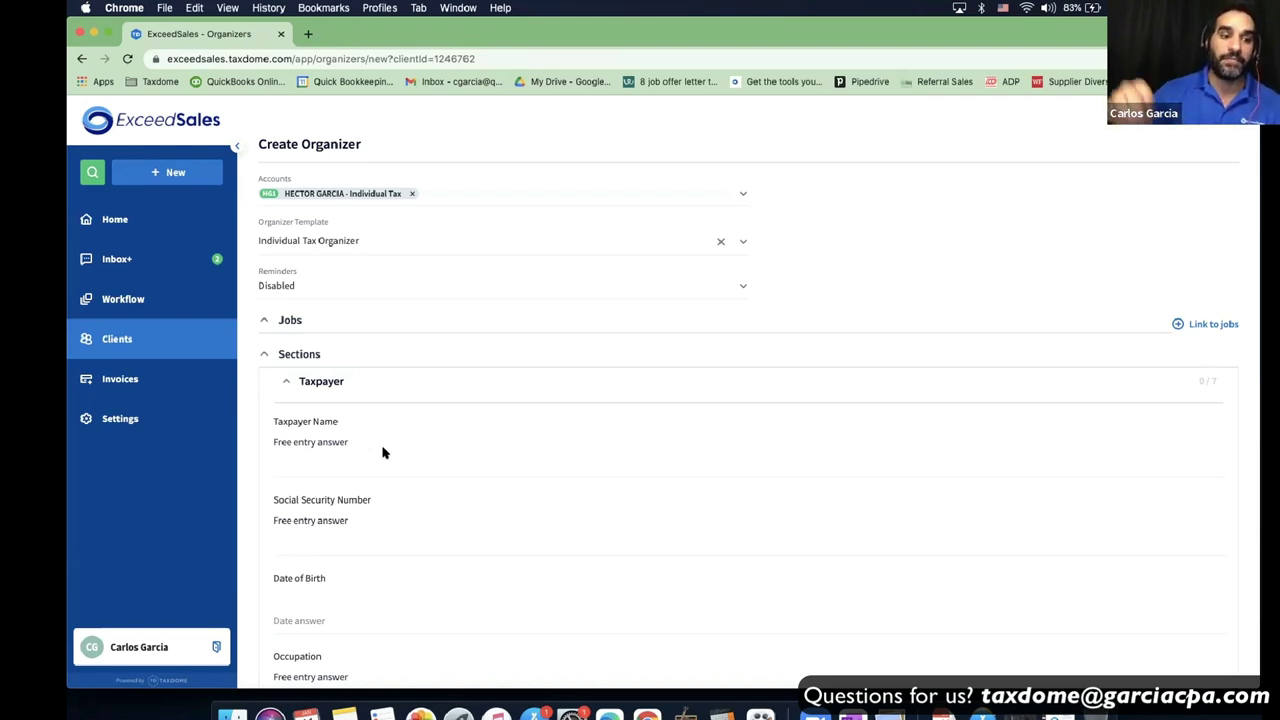
scroll(500, 421, "down", 8)
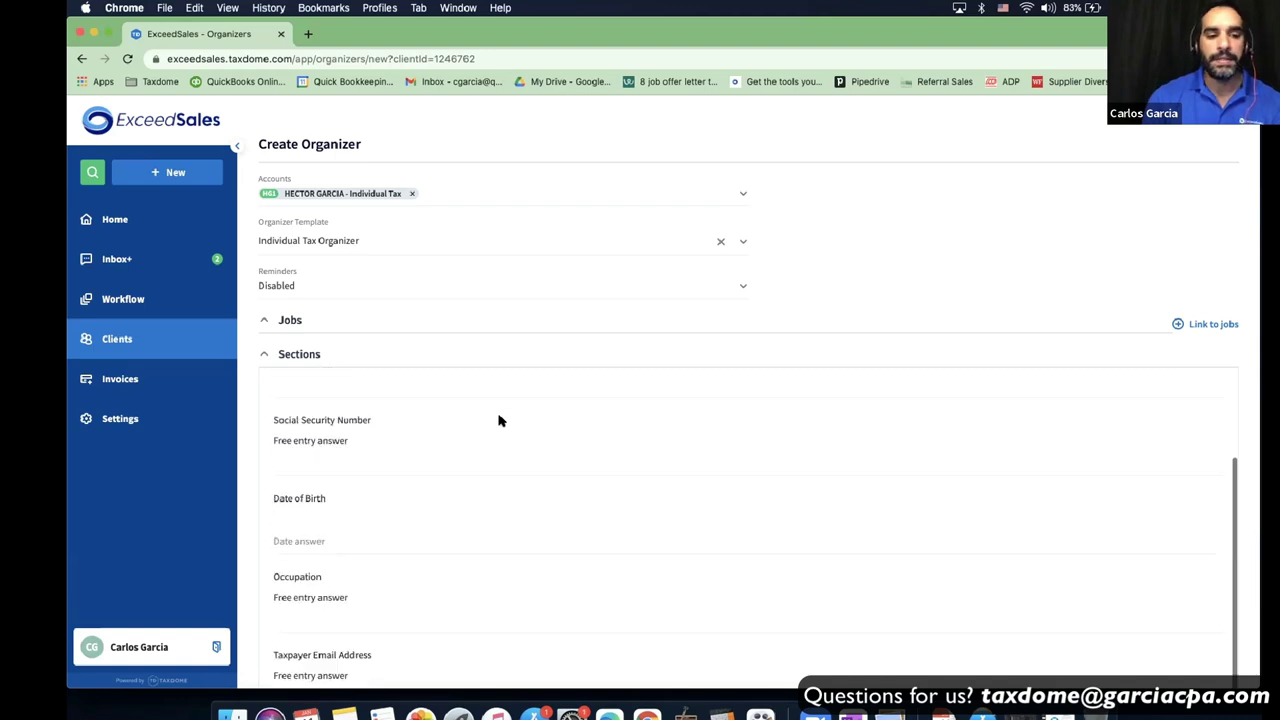
scroll(500, 497, "down", 2)
scroll(480, 480, "up", 2)
scroll(485, 366, "up", 5)
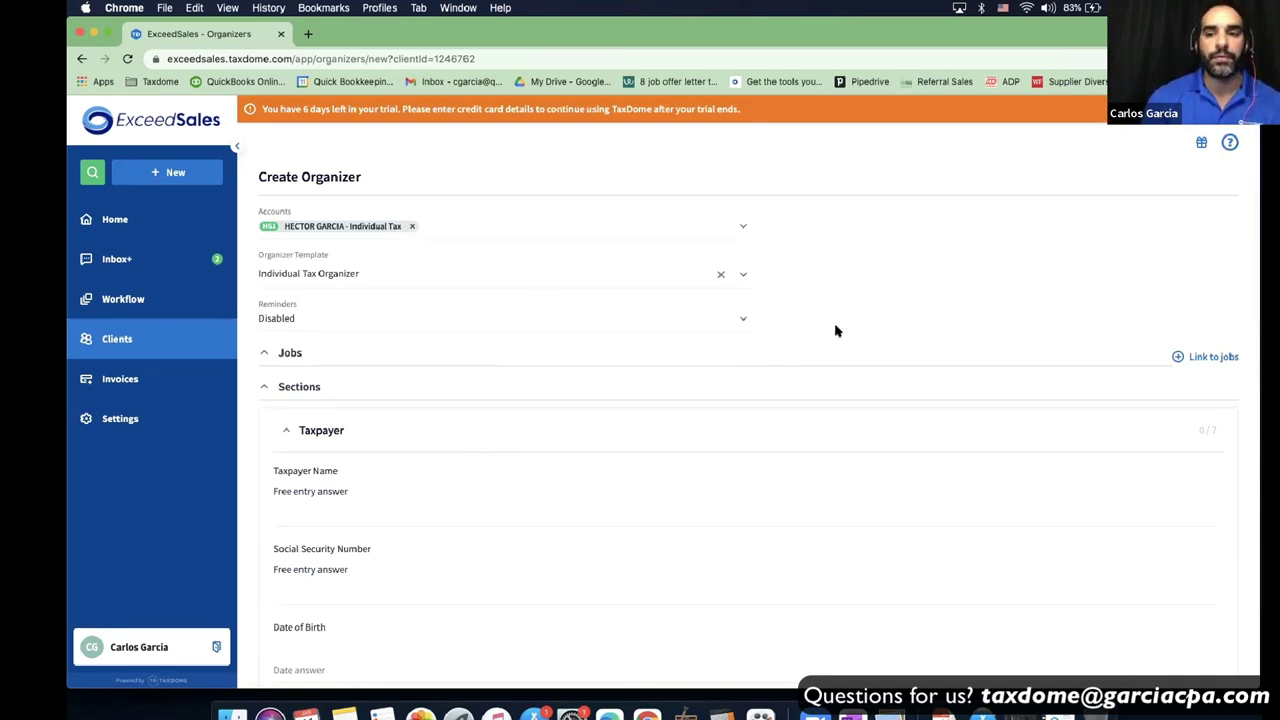
scroll(494, 300, "down", 2)
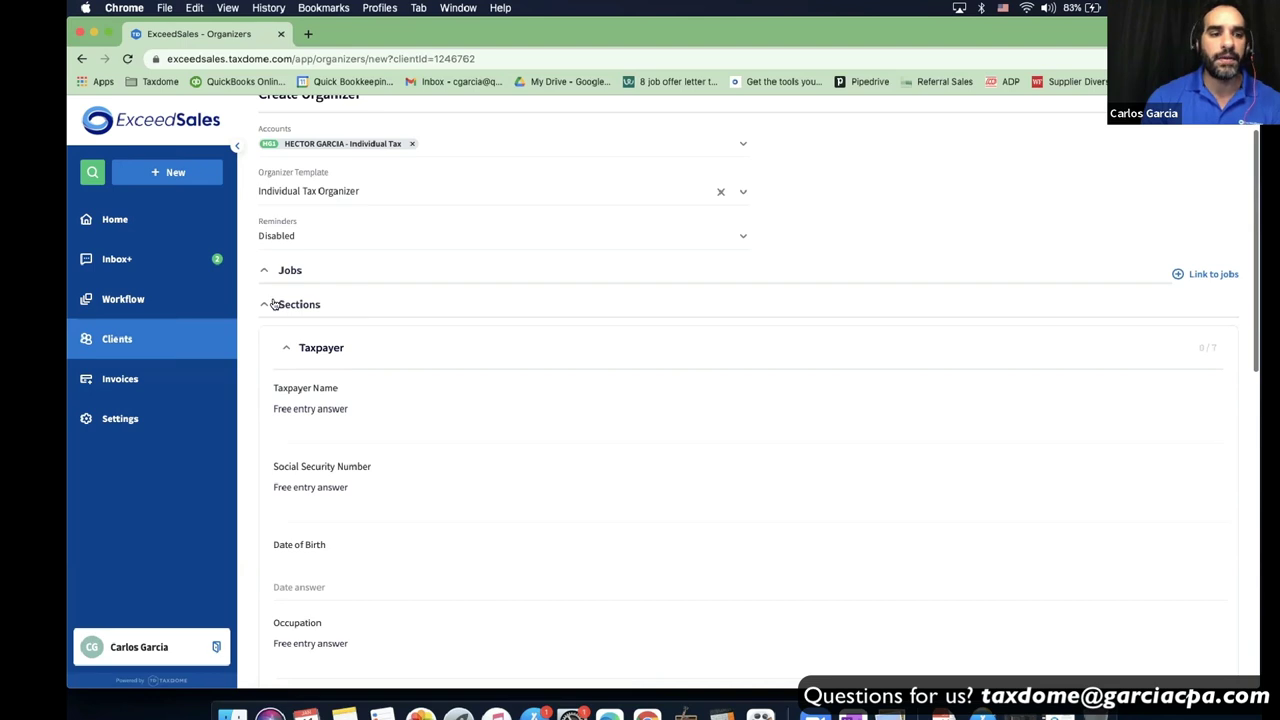
left_click(287, 346)
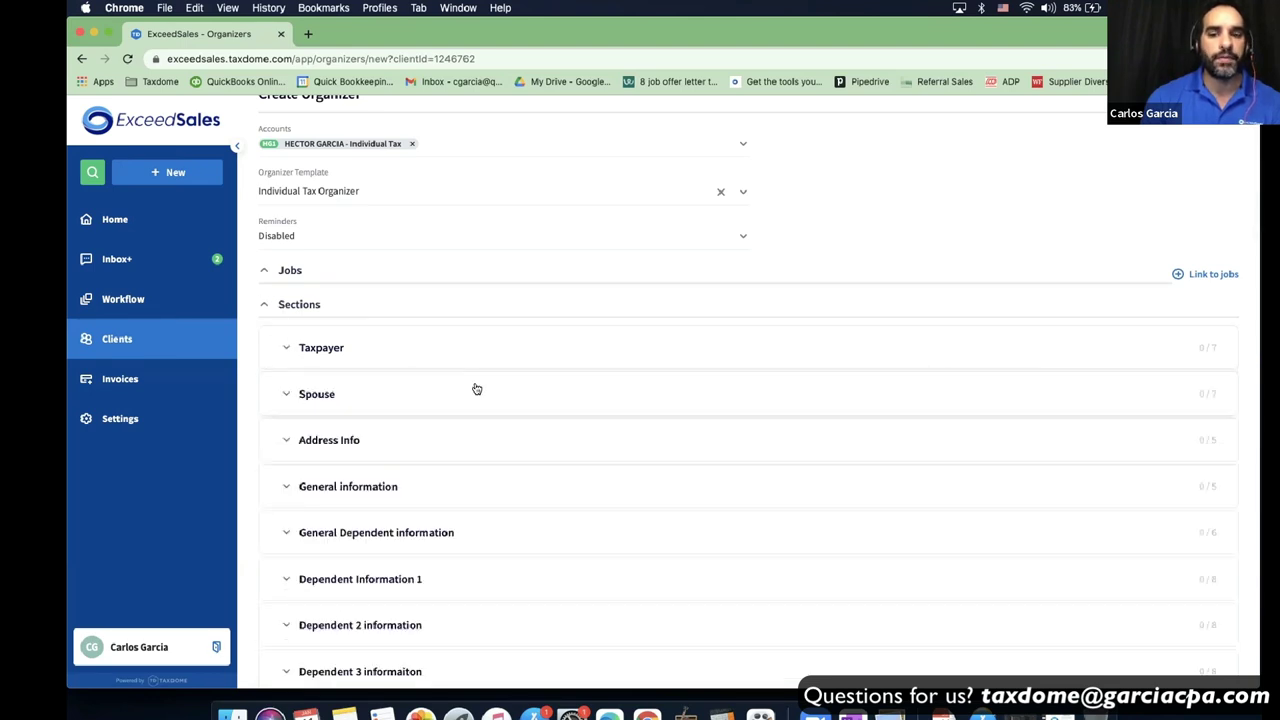
Review the remaining sections down to Direct Debit and create the organizer.
scroll(474, 389, "down", 3)
scroll(515, 383, "down", 3)
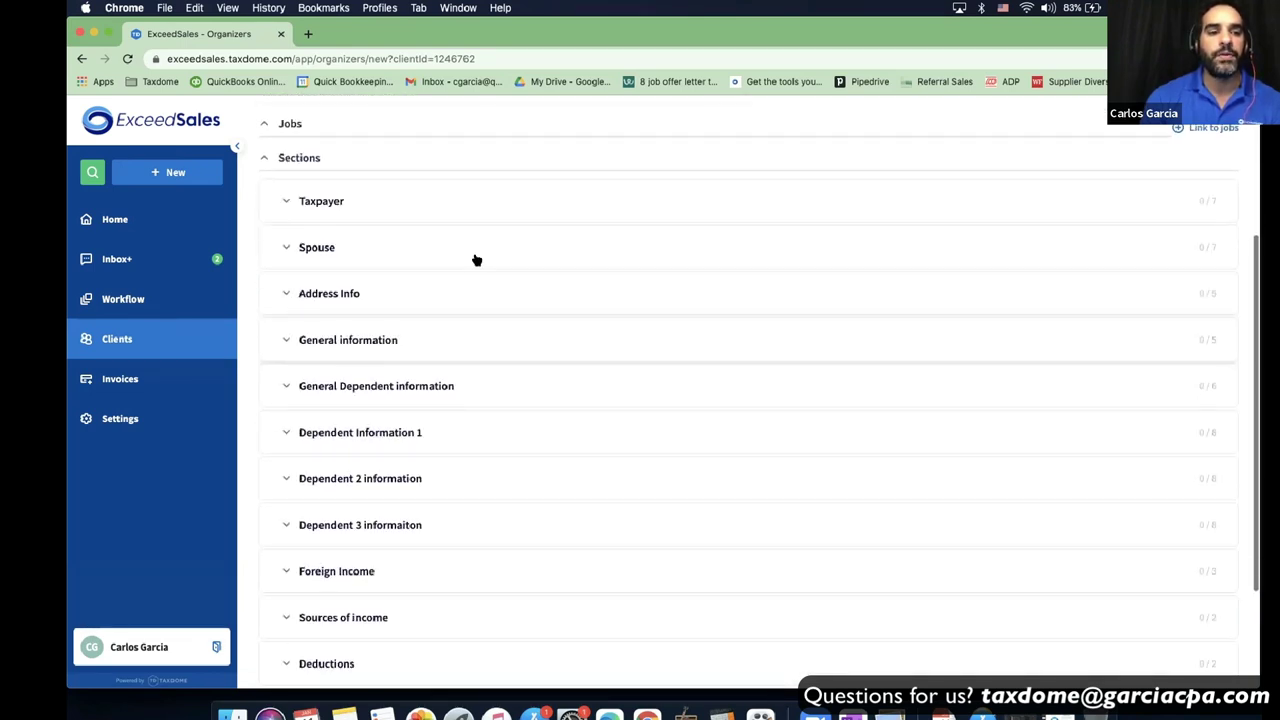
scroll(466, 370, "down", 1)
scroll(490, 207, "down", 1)
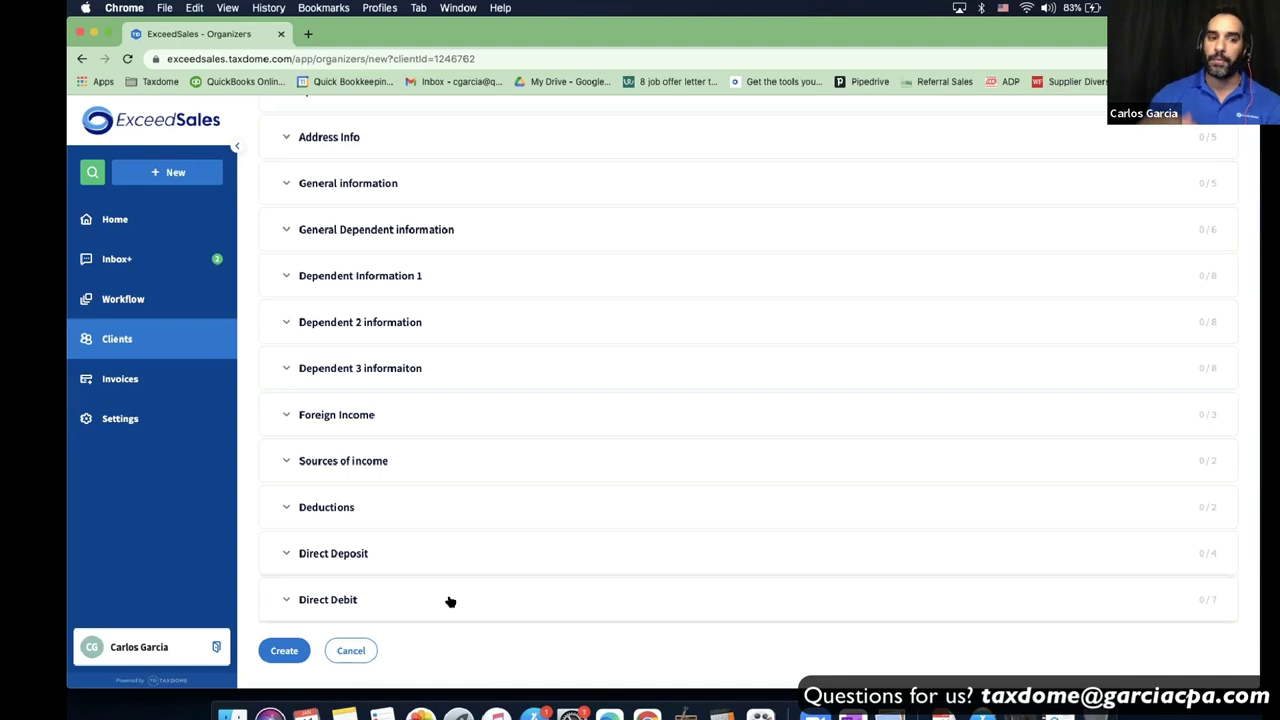
left_click(285, 650)
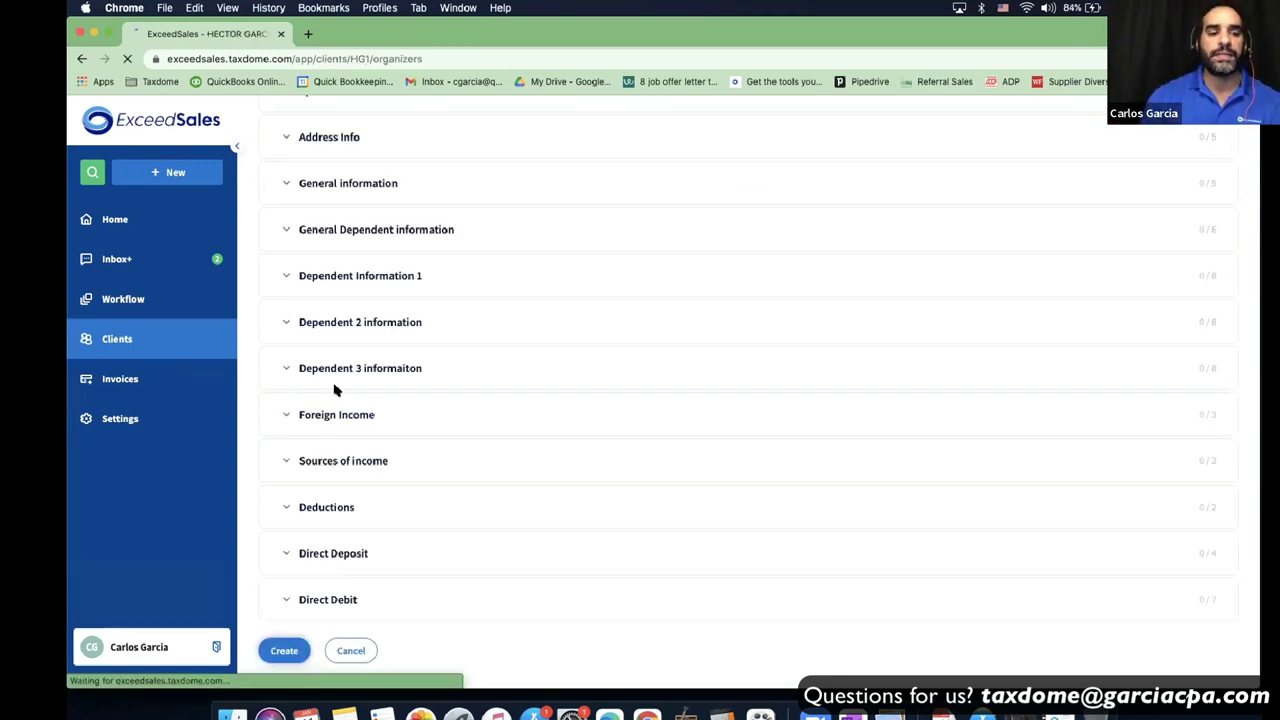
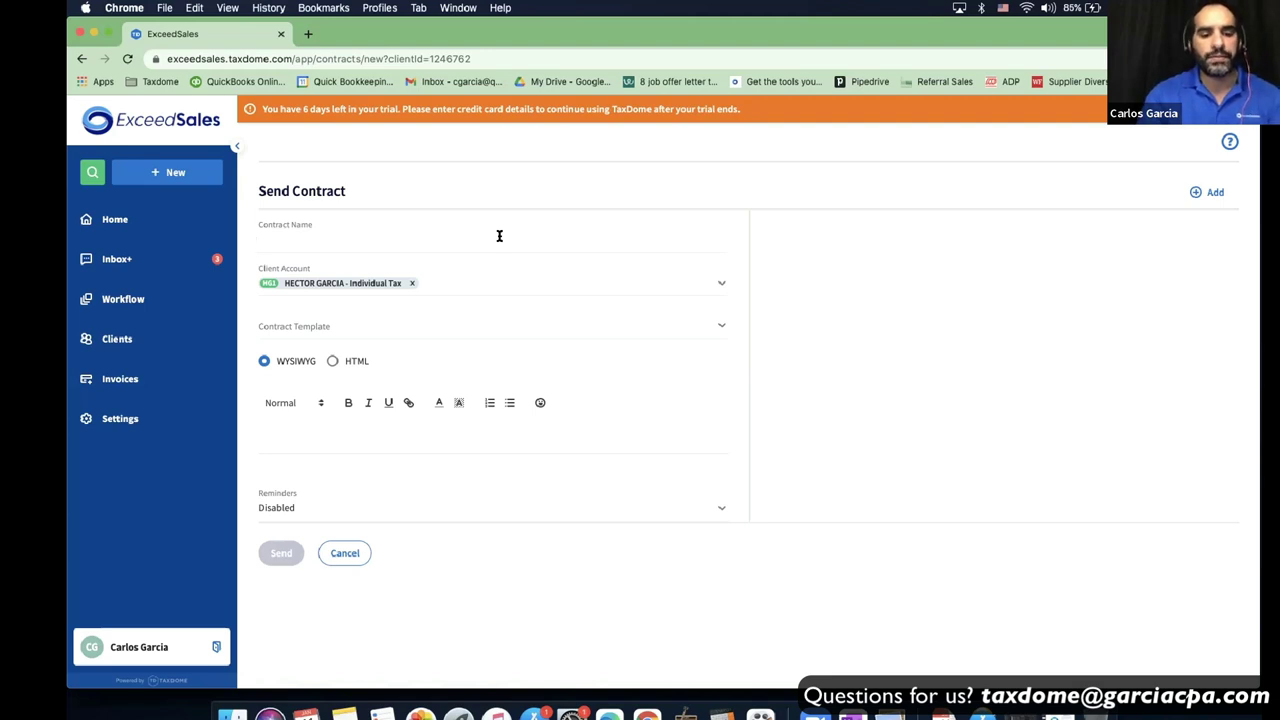
Name the contract 'Individual Tax return engagement letter' and apply the first Letter of Engagement template.
type("In")
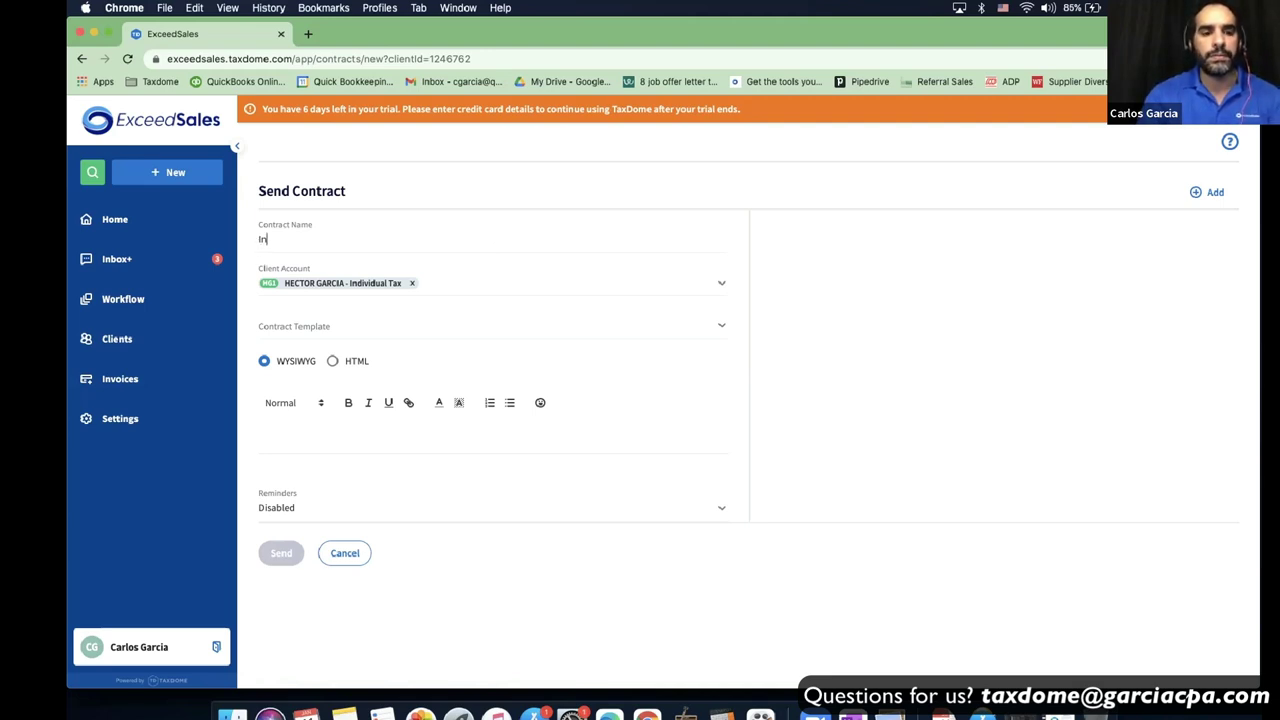
type("dividual Tax return engagement letter")
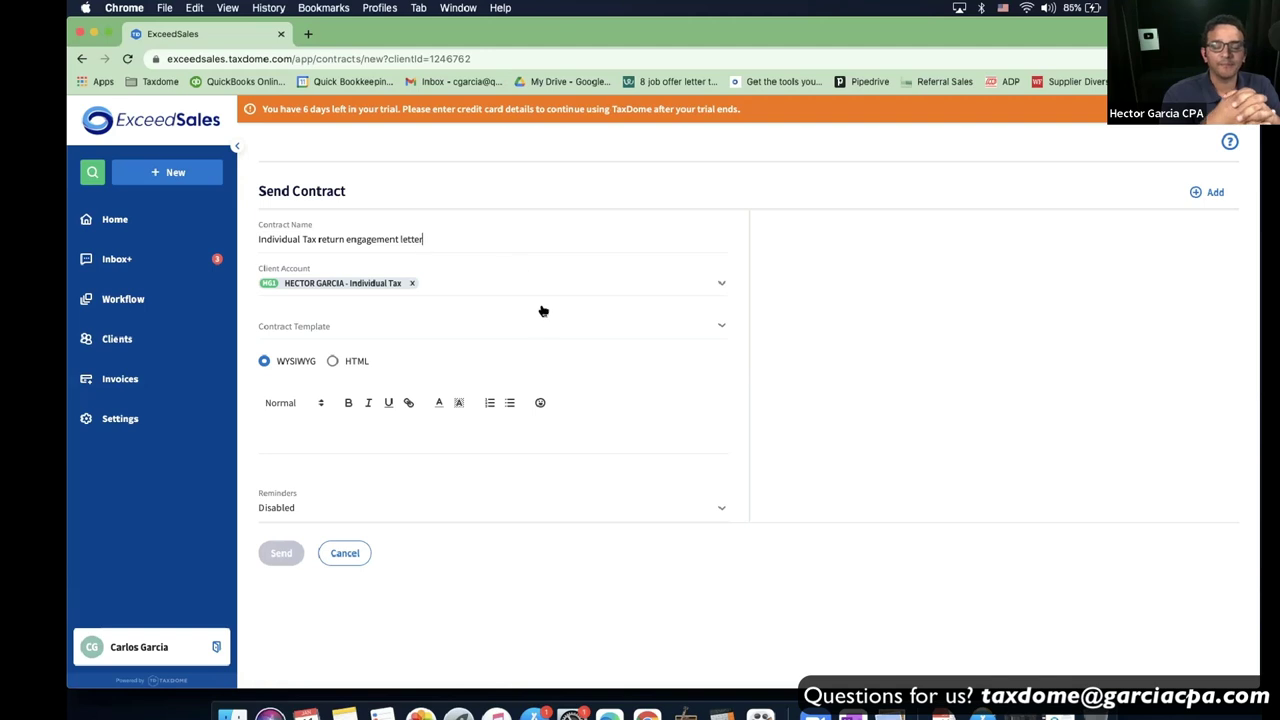
left_click(489, 324)
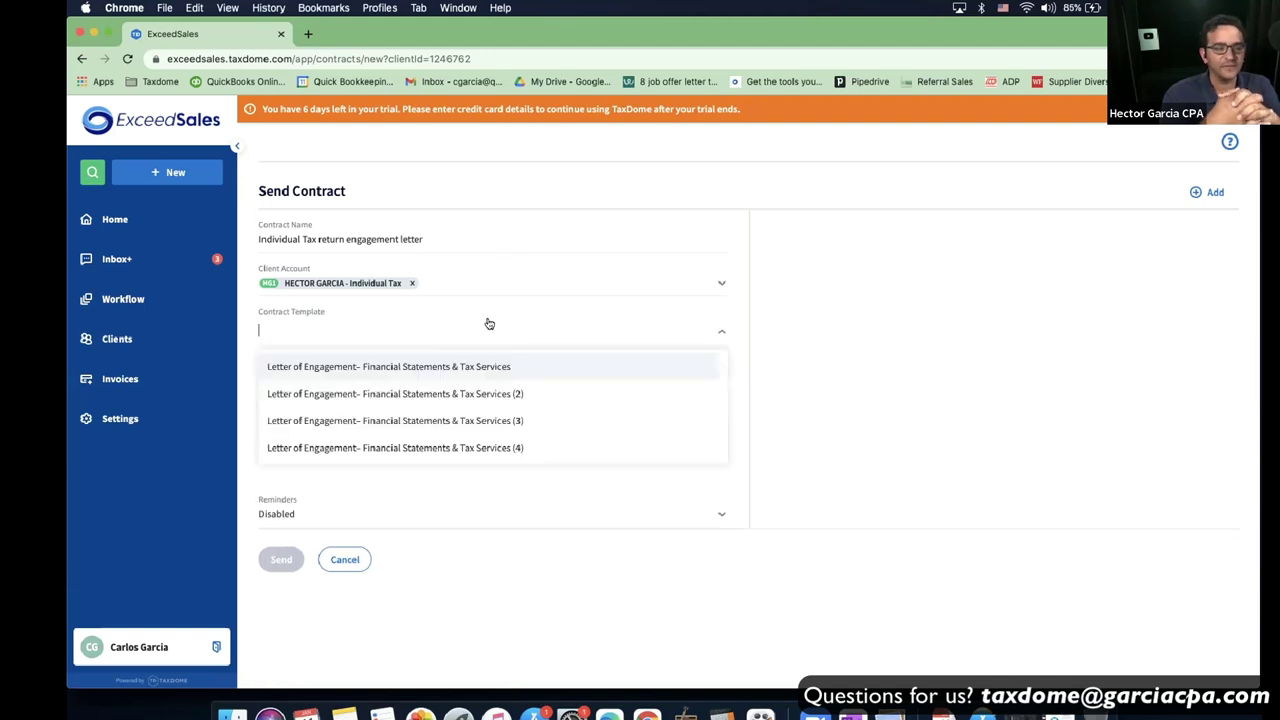
left_click(457, 368)
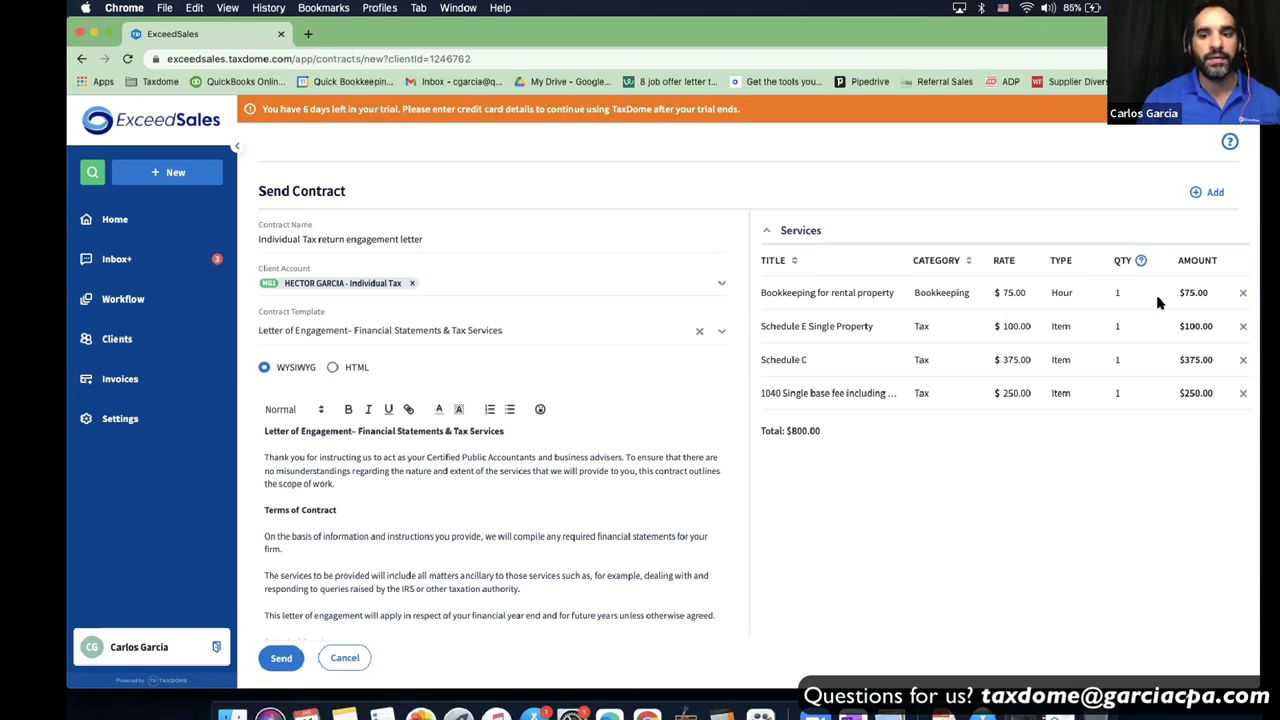
Set the Schedule E rate back to 100, so the four services total $800.00.
left_click(1016, 326)
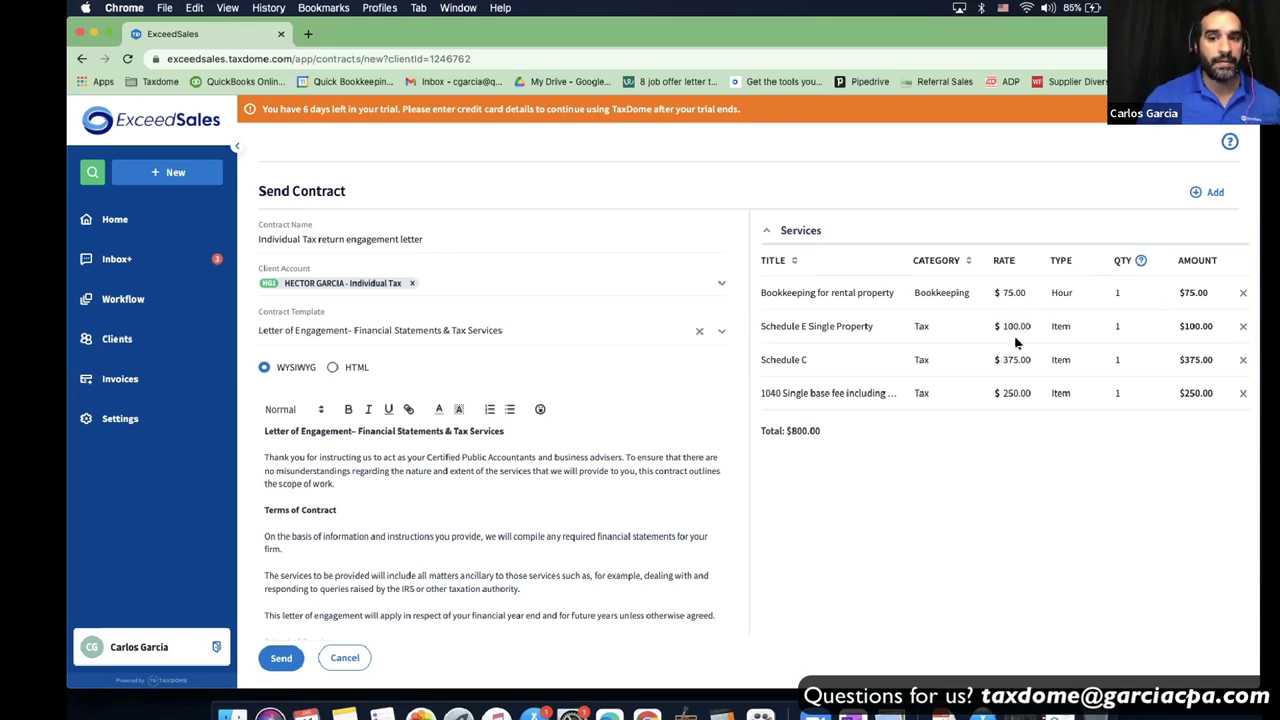
key("BackSpace")
key("BackSpace")
key("BackSpace")
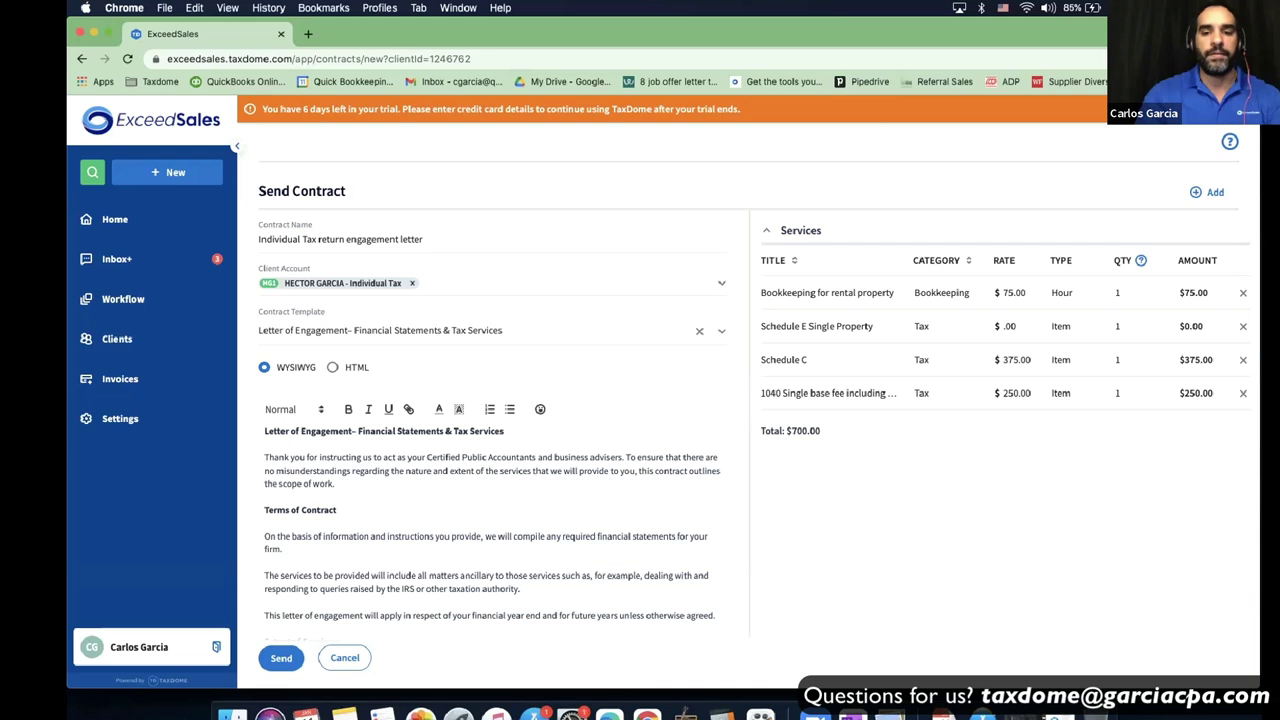
type("50")
key("BackSpace")
key("BackSpace")
type("100")
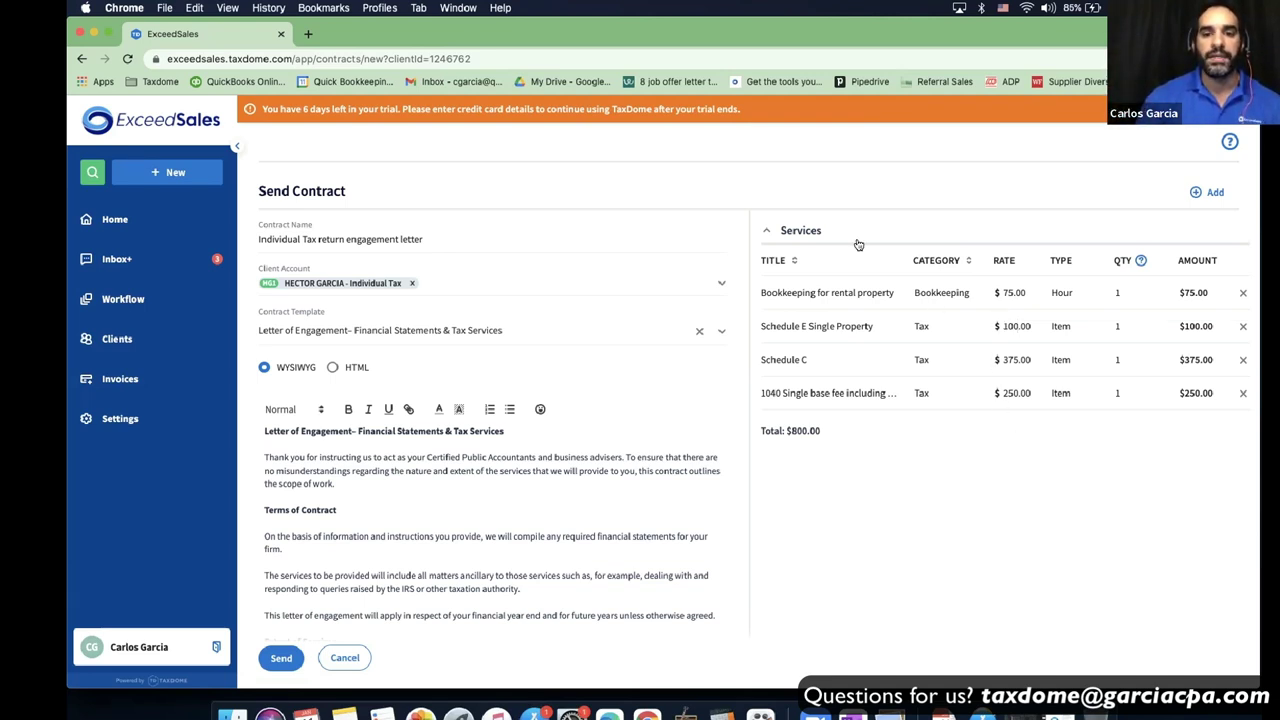
Review the Letter of Engagement text and send the contract to the client.
scroll(508, 431, "down", 4)
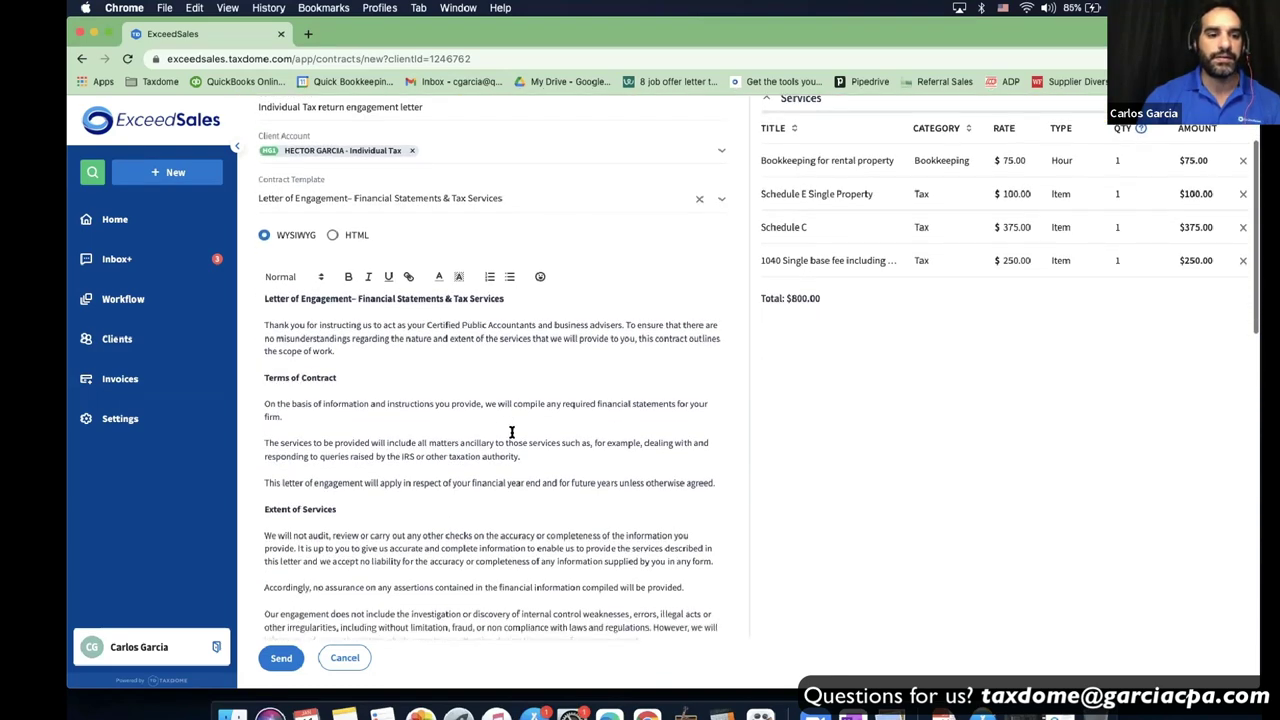
scroll(335, 306, "down", 2)
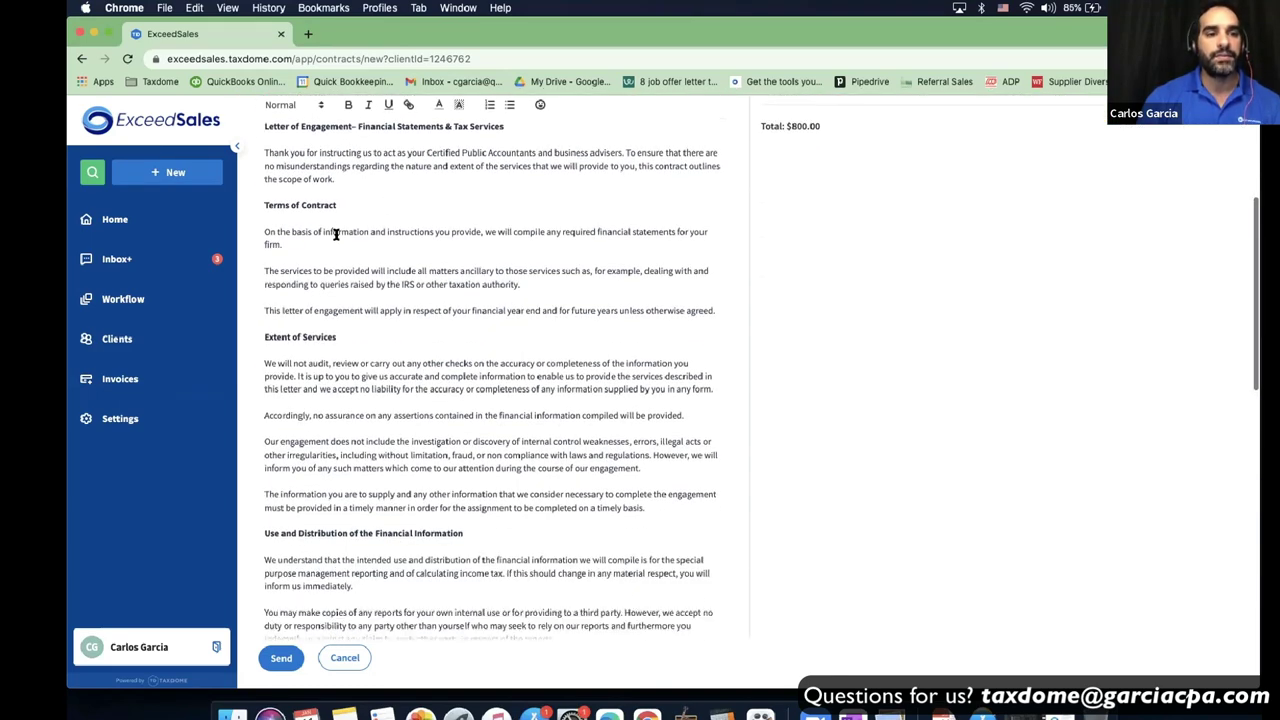
scroll(340, 344, "down", 1)
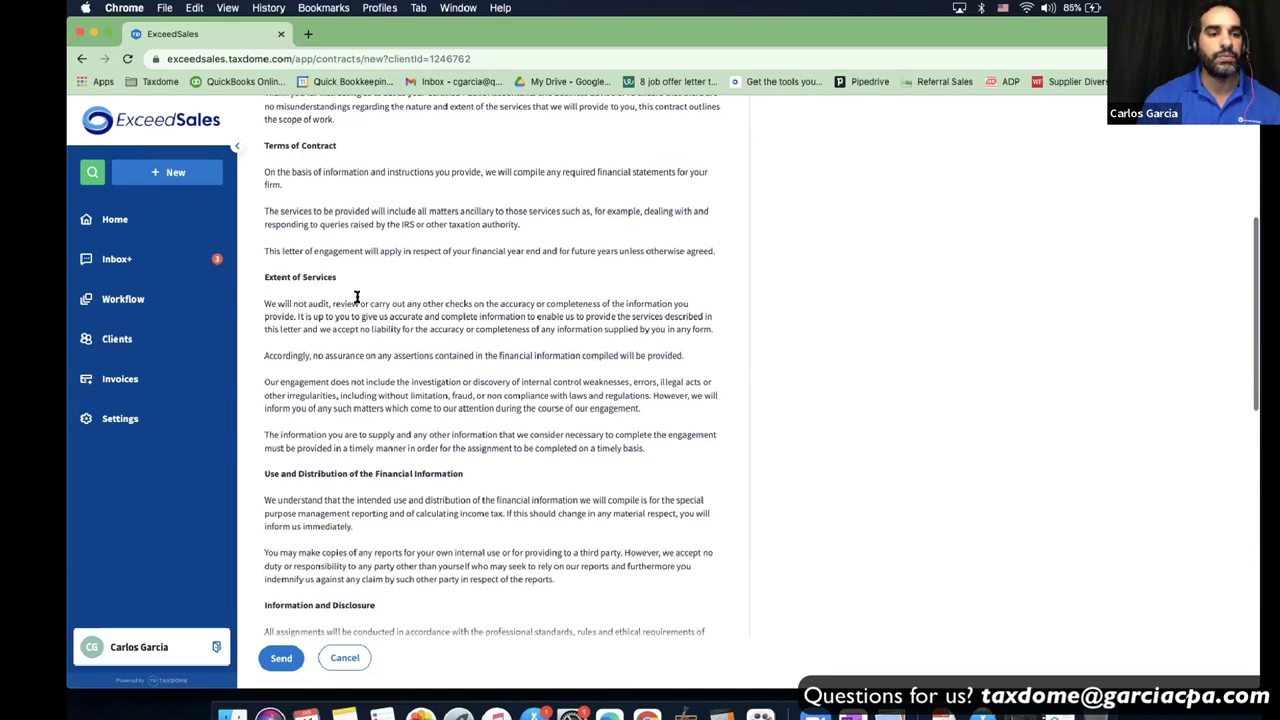
scroll(388, 293, "down", 6)
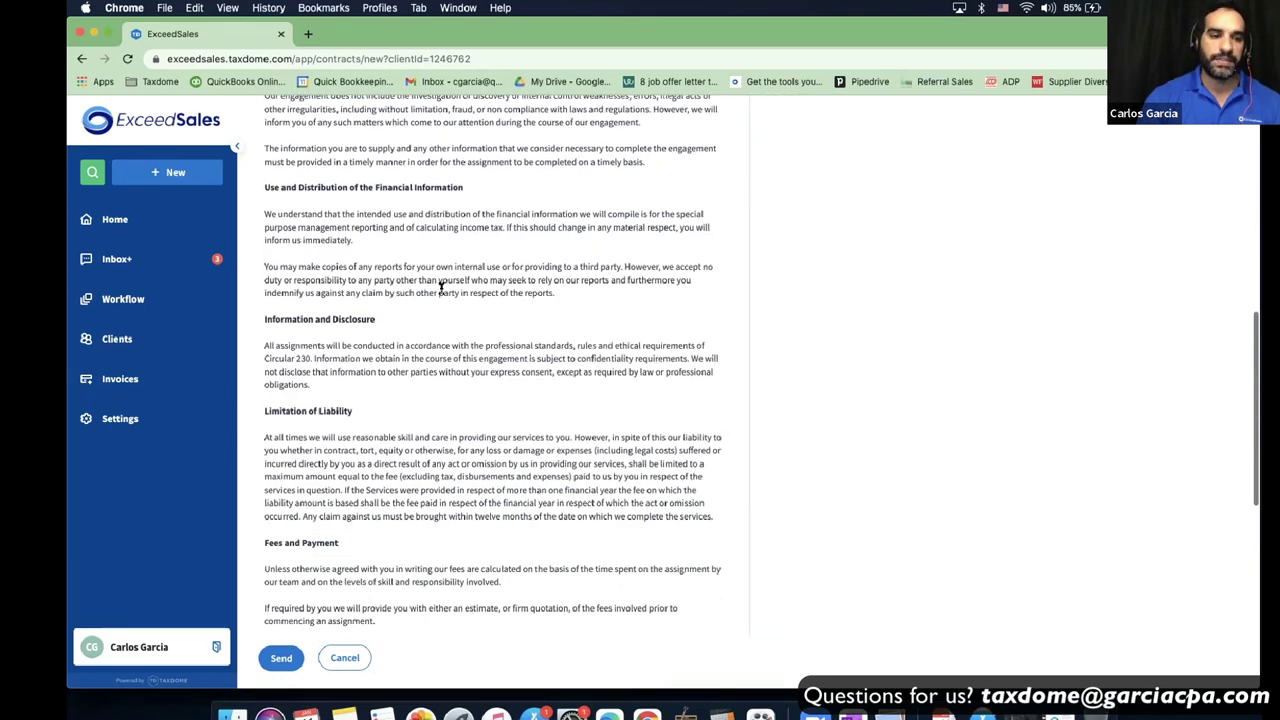
scroll(440, 287, "down", 7)
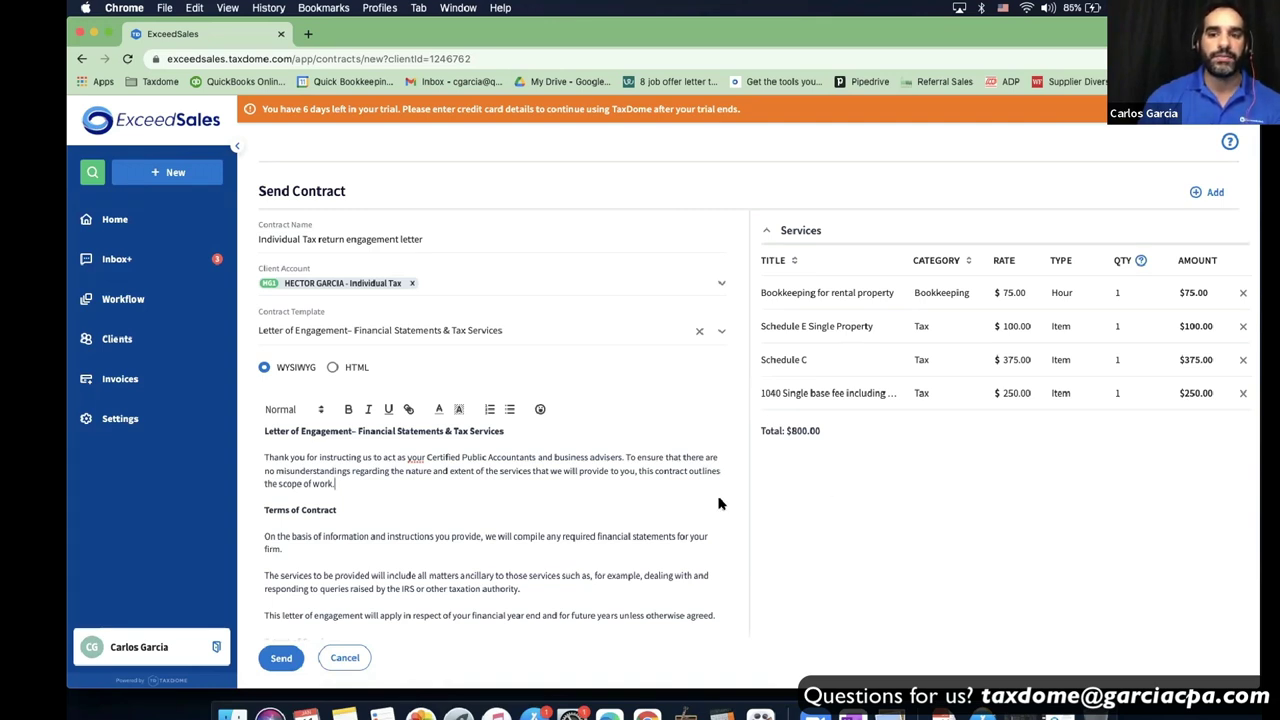
left_click(280, 657)
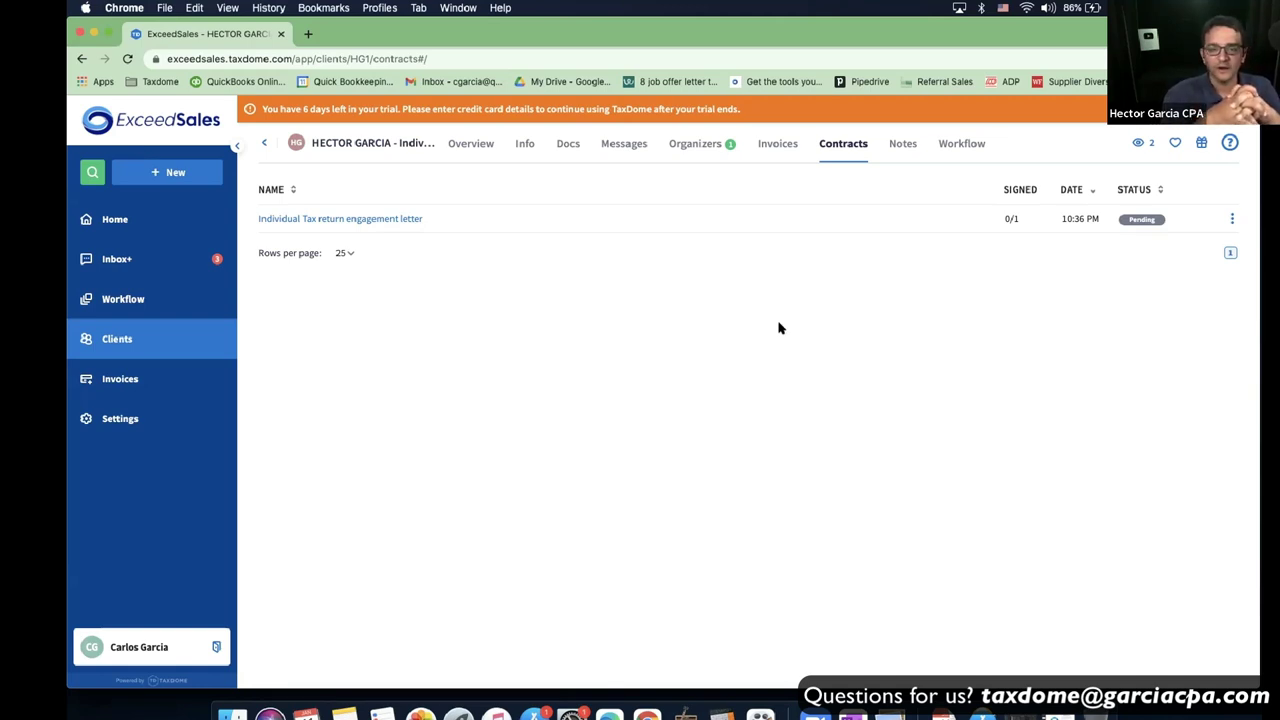
Create and submit a Tax return Invoice for $800 with invoice number 1001.
left_click(771, 141)
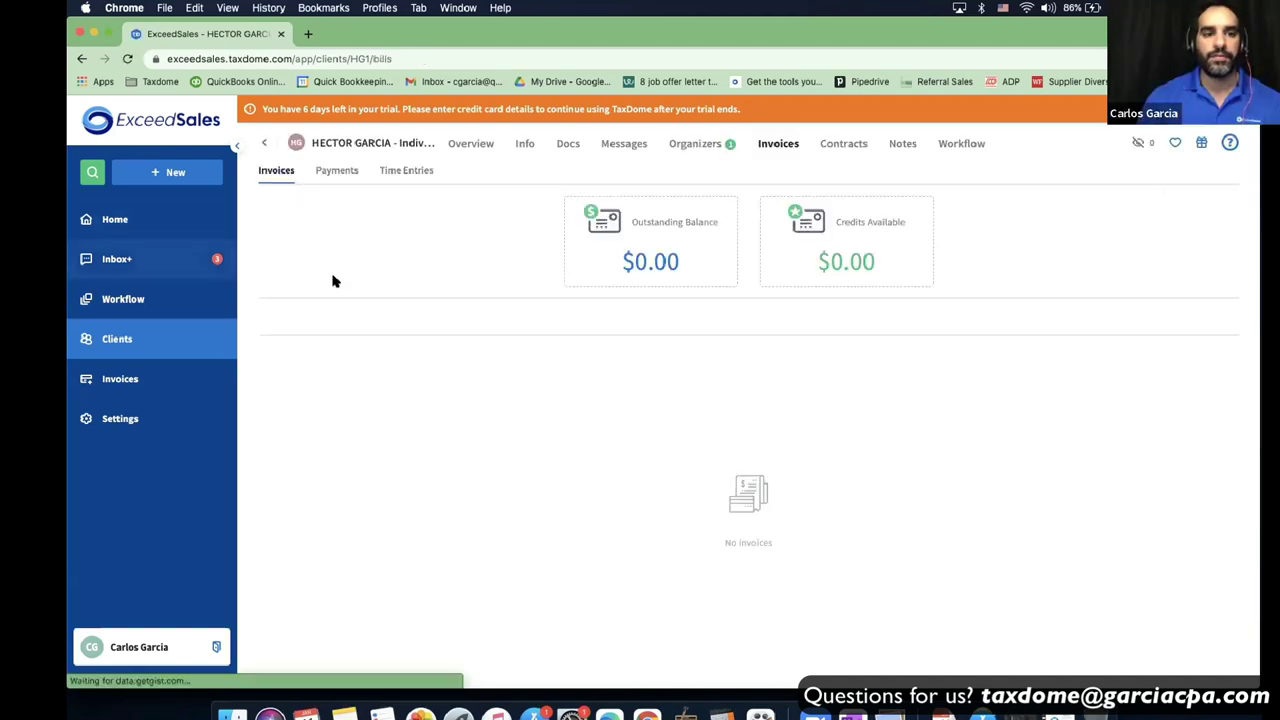
left_click(150, 174)
left_click(131, 380)
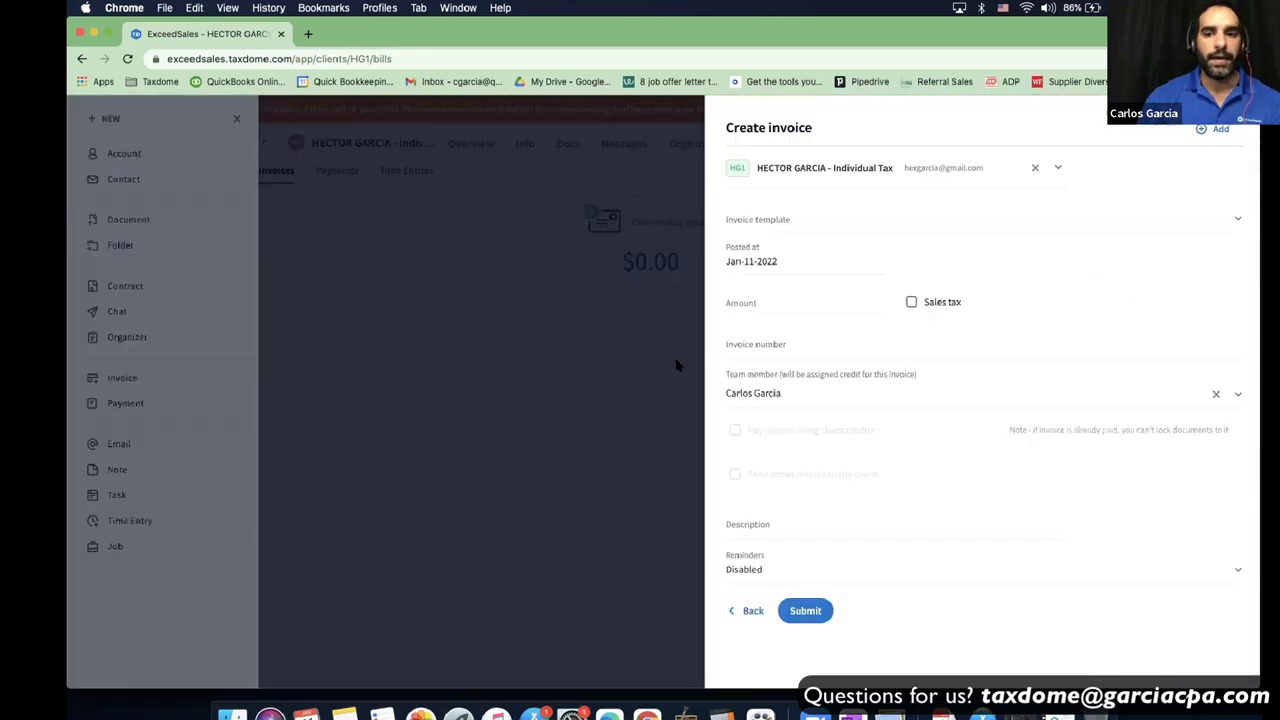
left_click(856, 226)
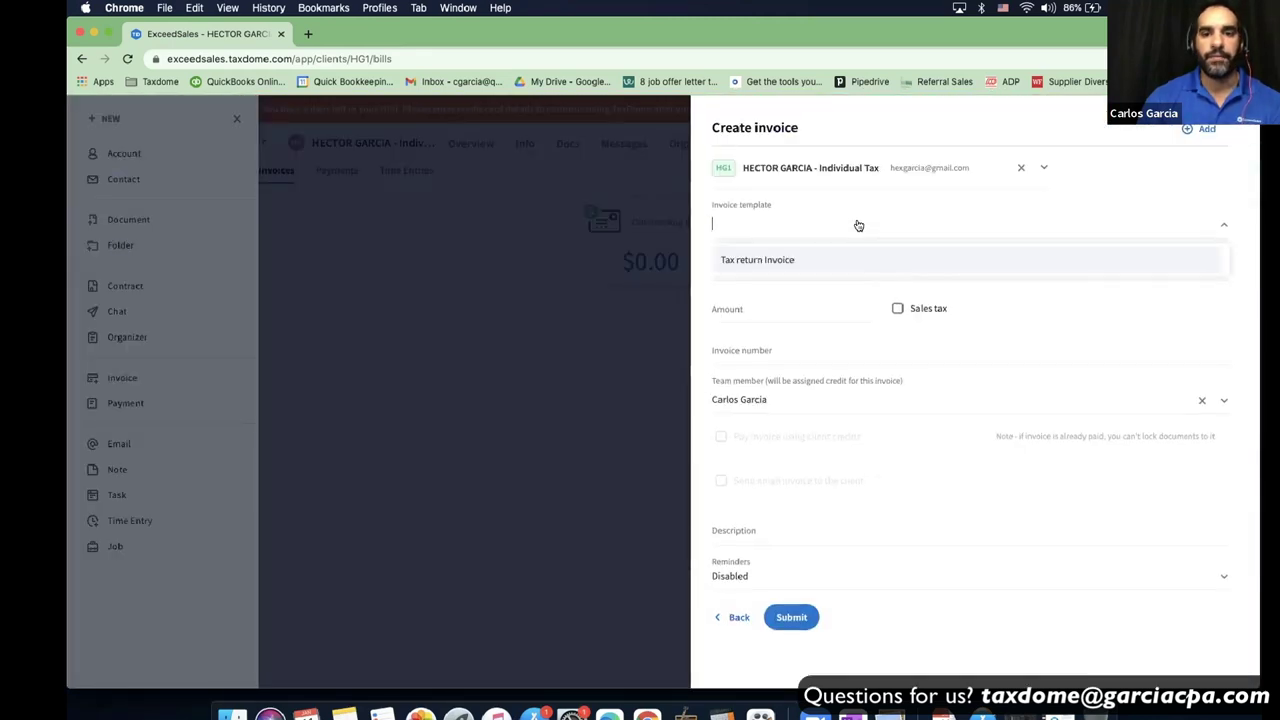
left_click(823, 260)
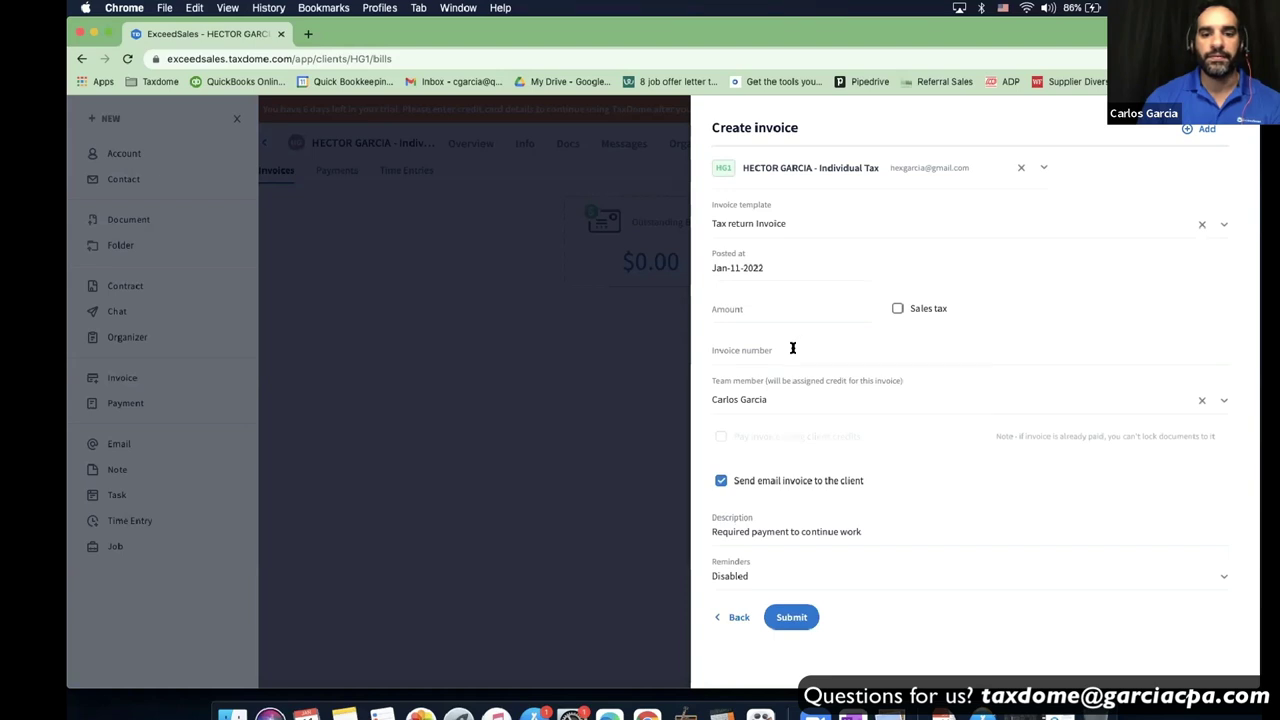
left_click(782, 314)
type("800")
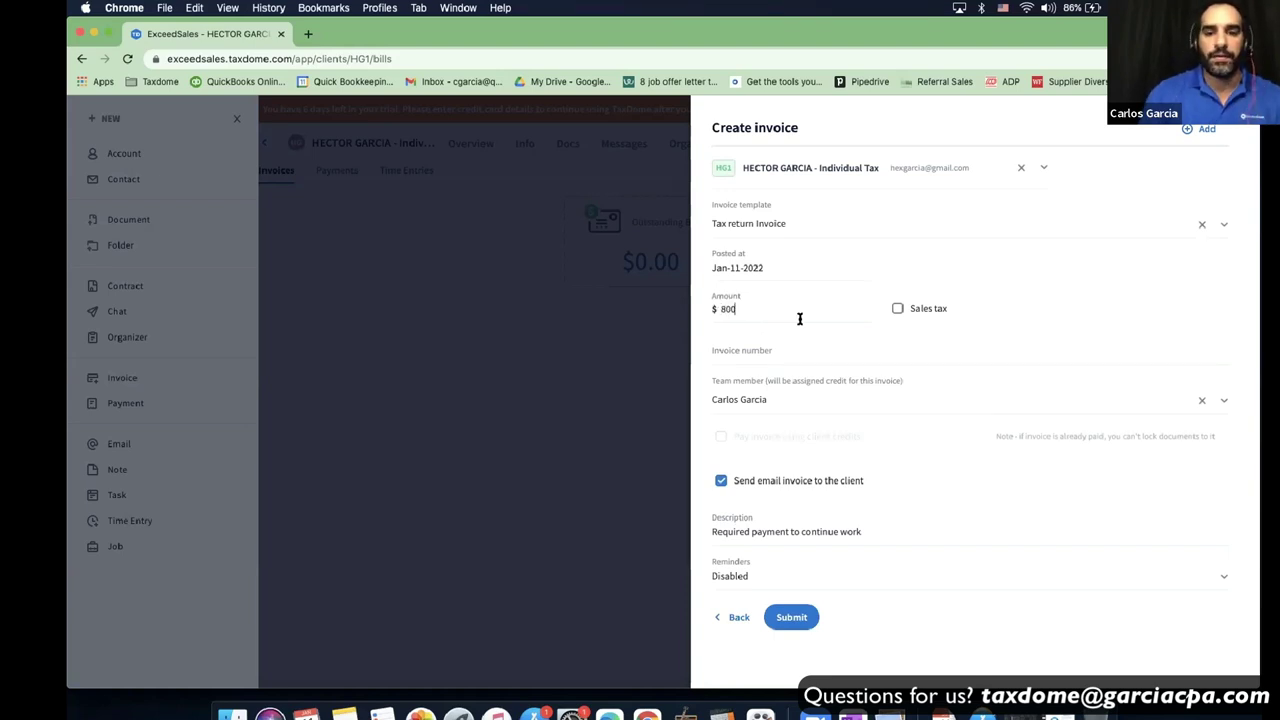
left_click(798, 361)
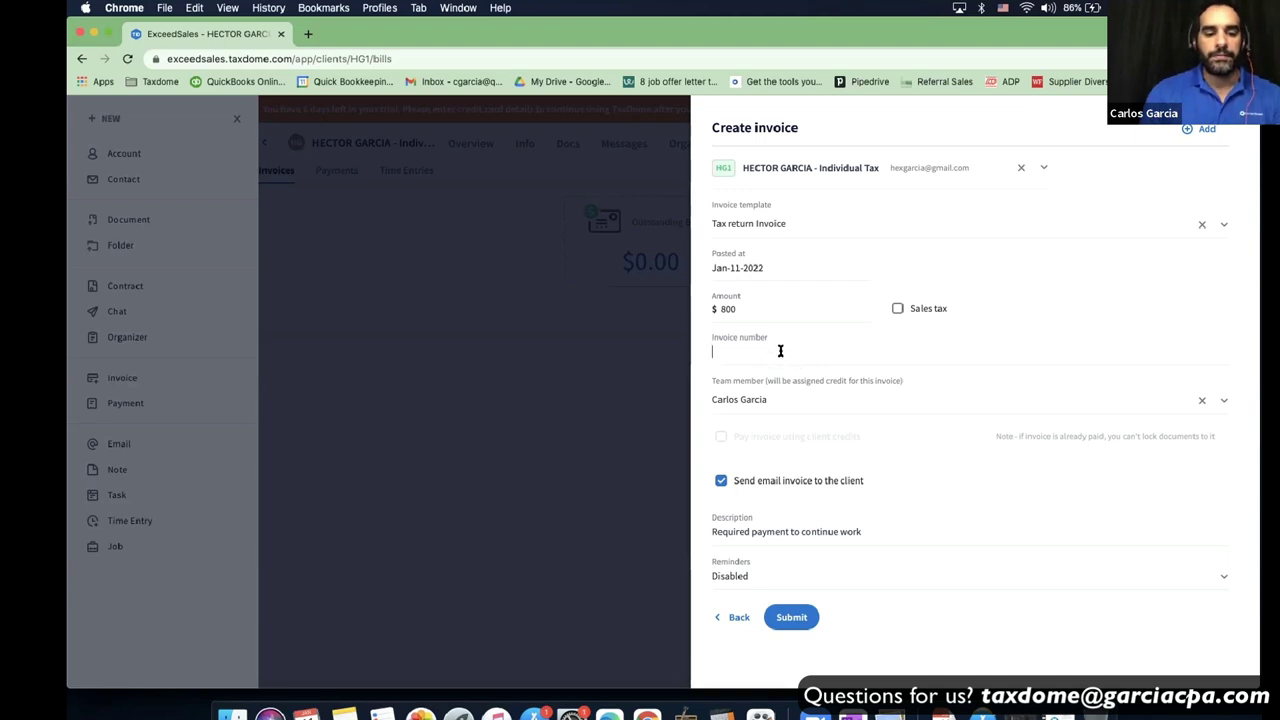
type("1001")
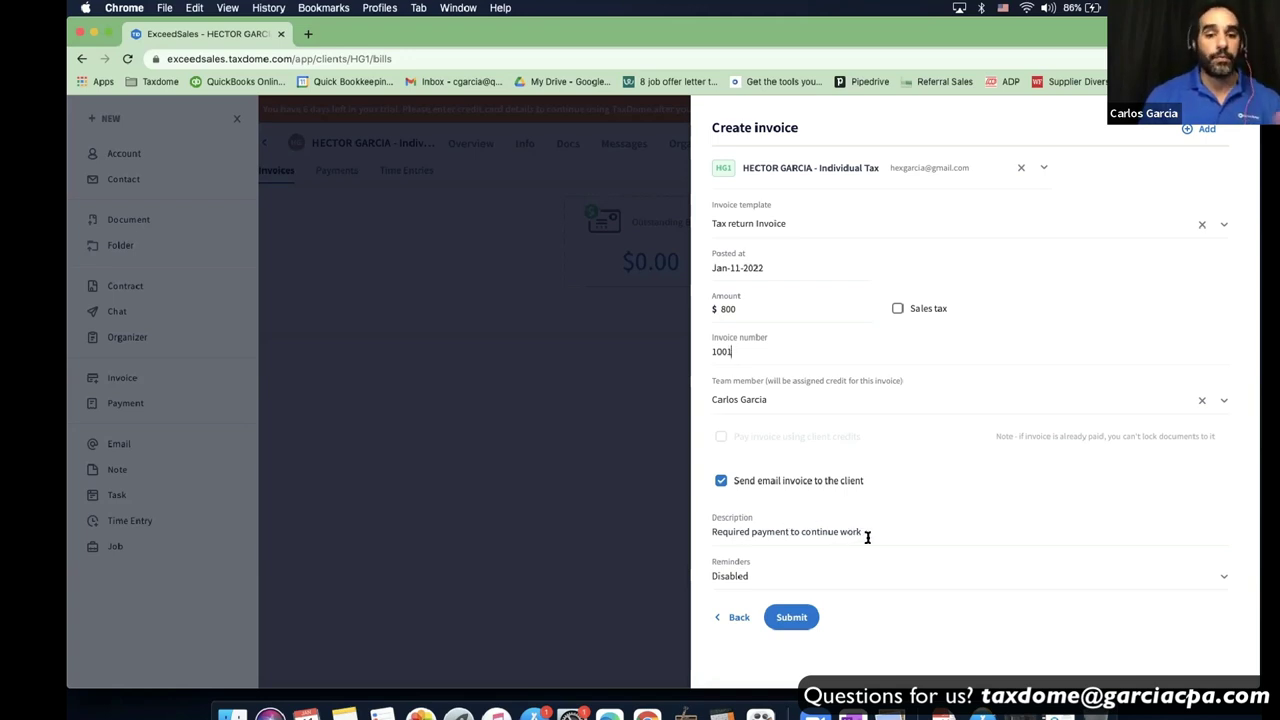
left_click(792, 617)
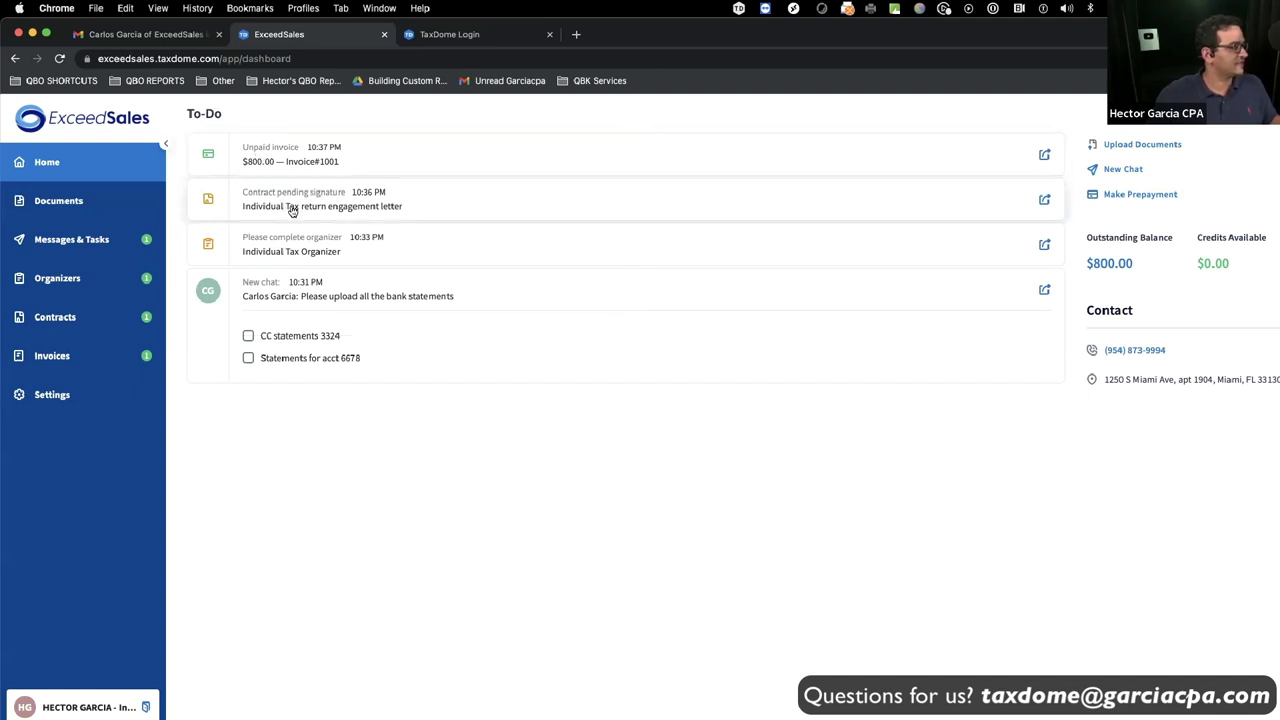
Go to the Contracts page in the client portal sidebar.
left_click(55, 318)
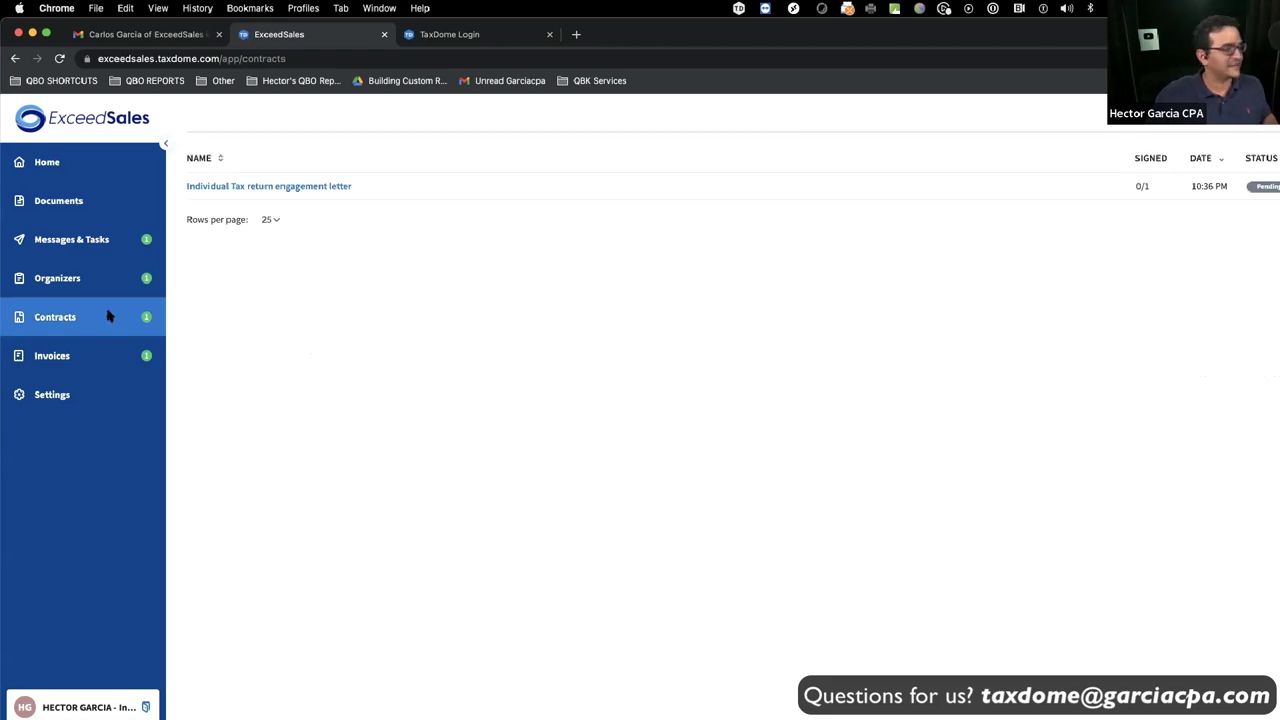
Open the engagement letter, agree to its terms and sign it with the suggested name.
left_click(268, 186)
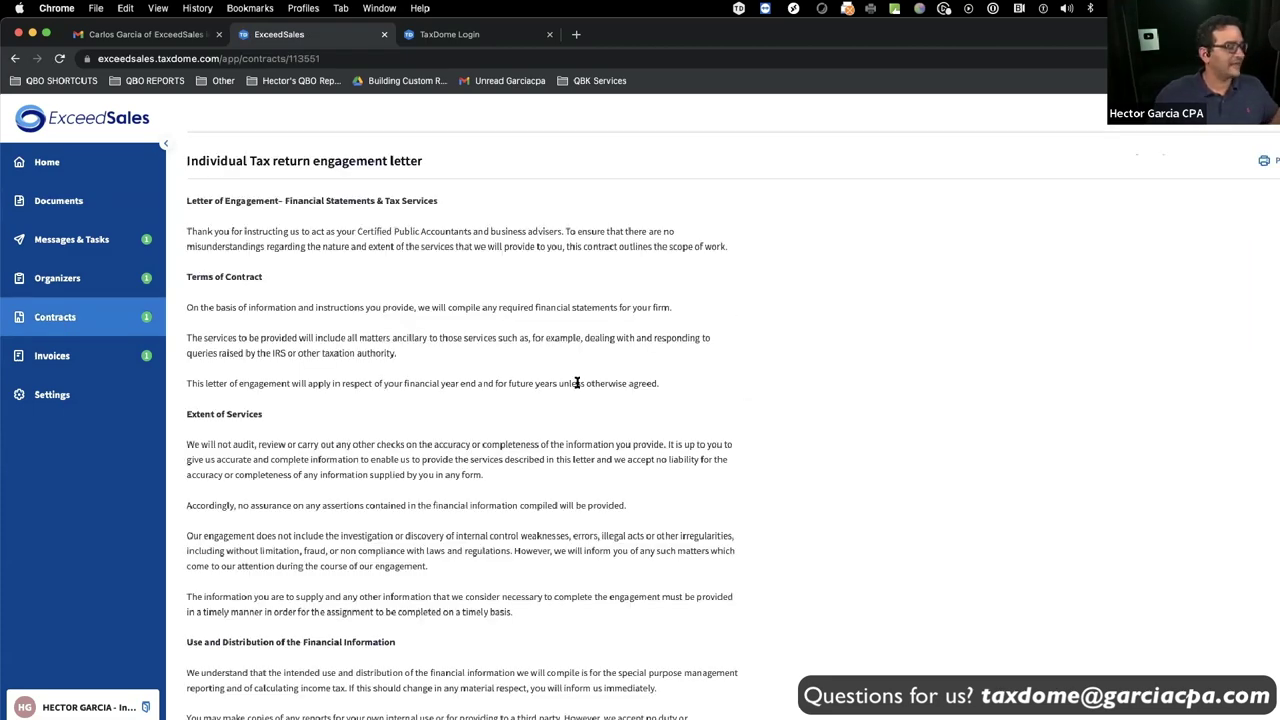
scroll(577, 382, "down", 10)
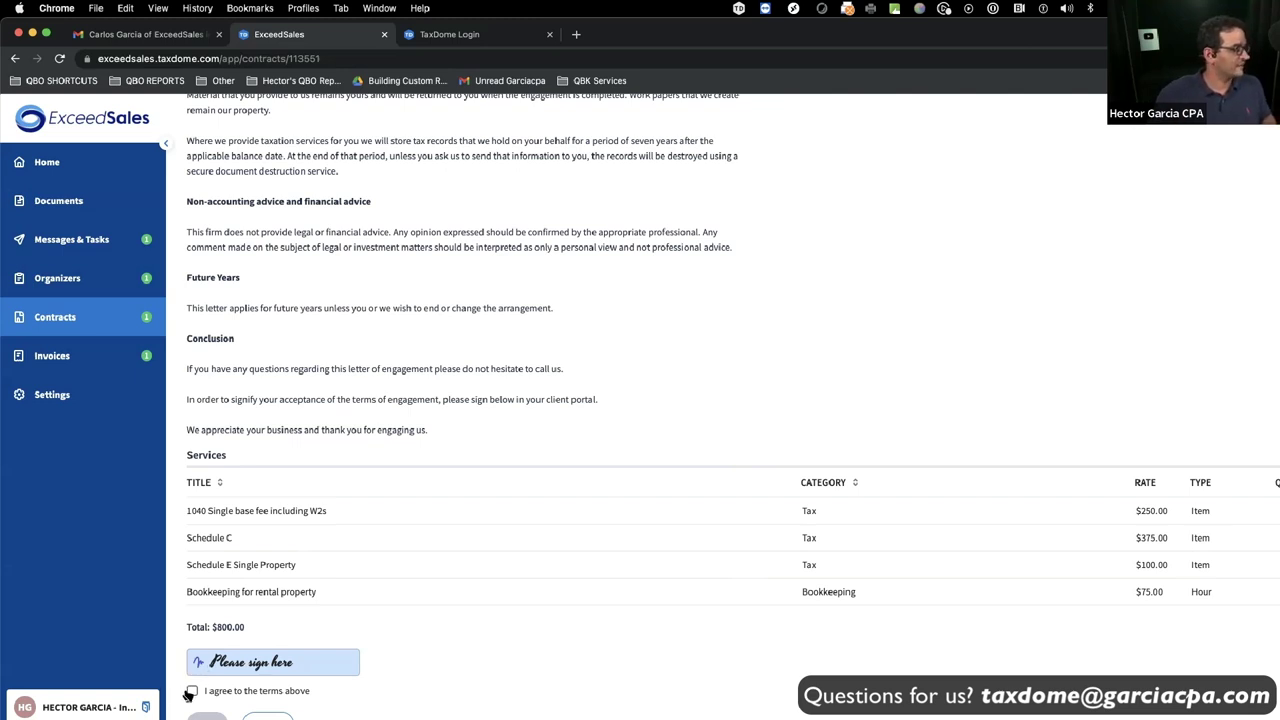
left_click(192, 690)
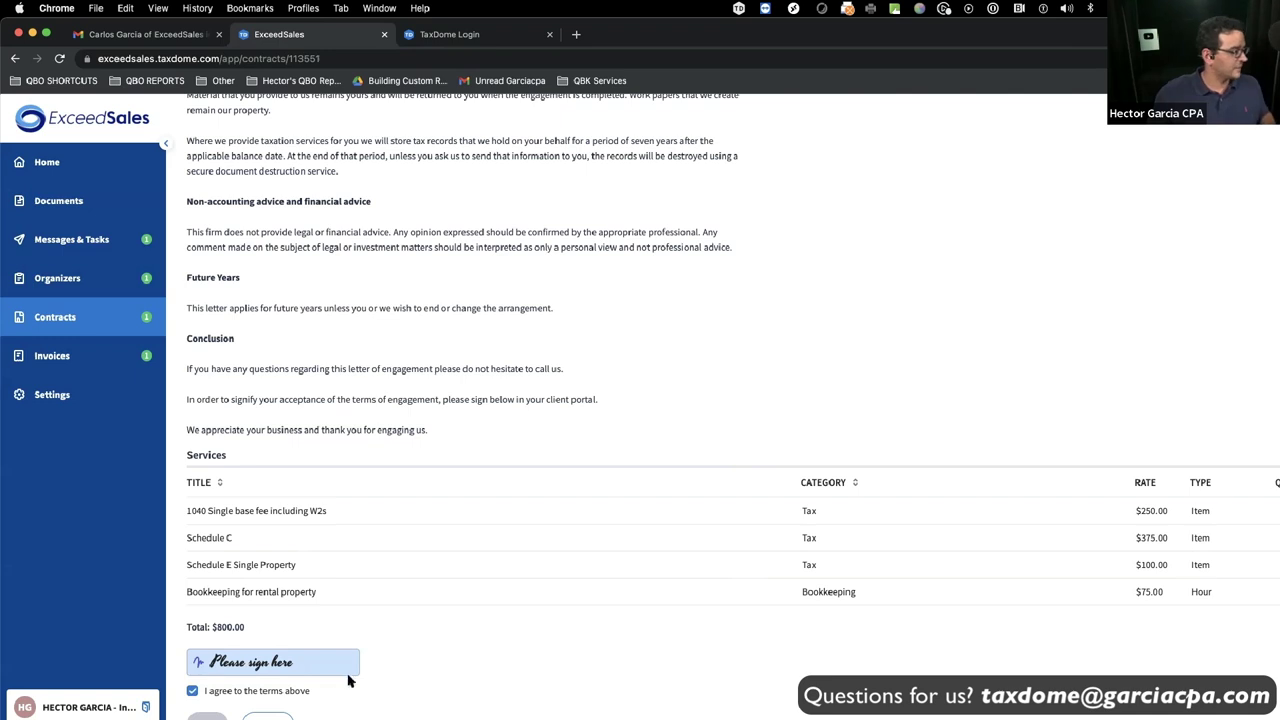
left_click(244, 664)
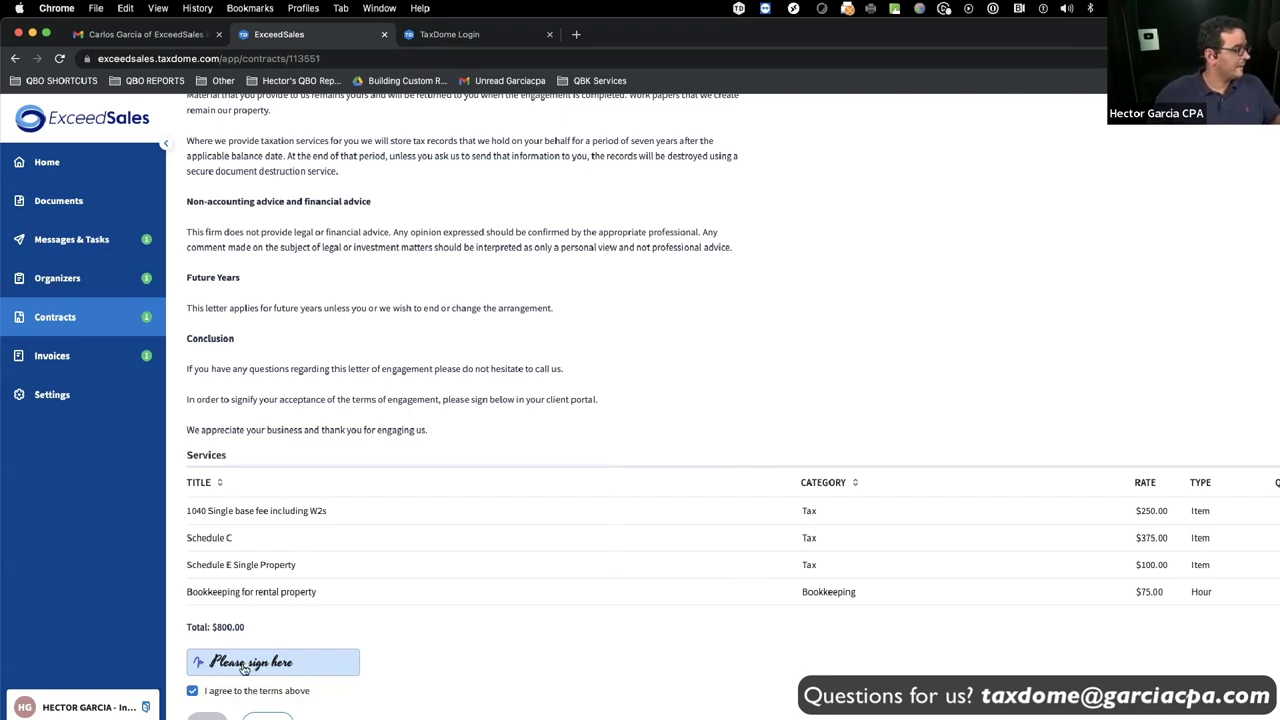
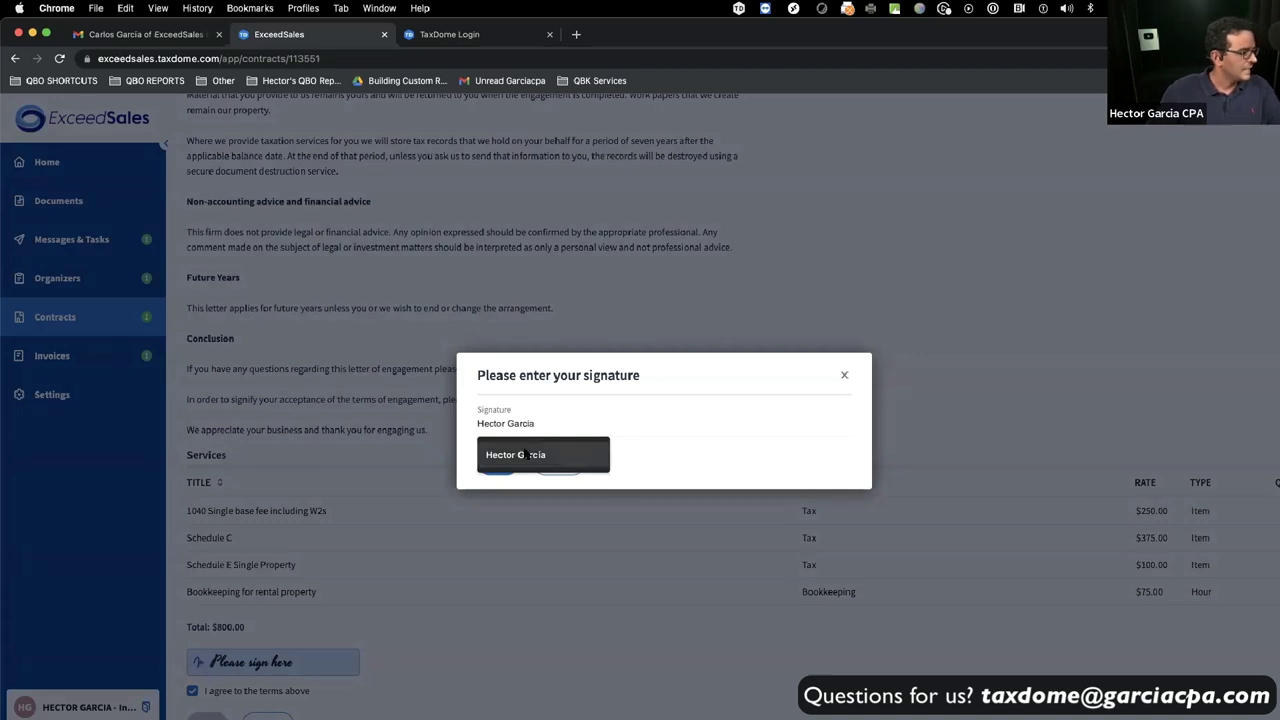
left_click(524, 455)
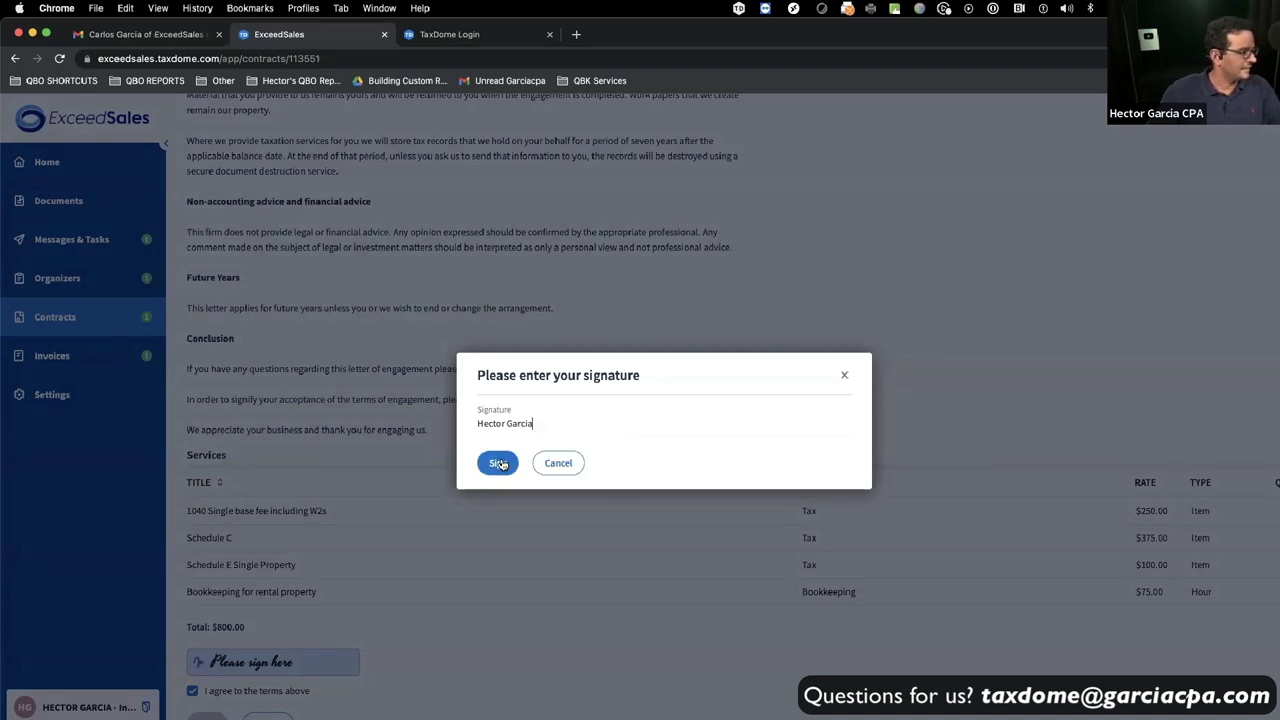
left_click(498, 467)
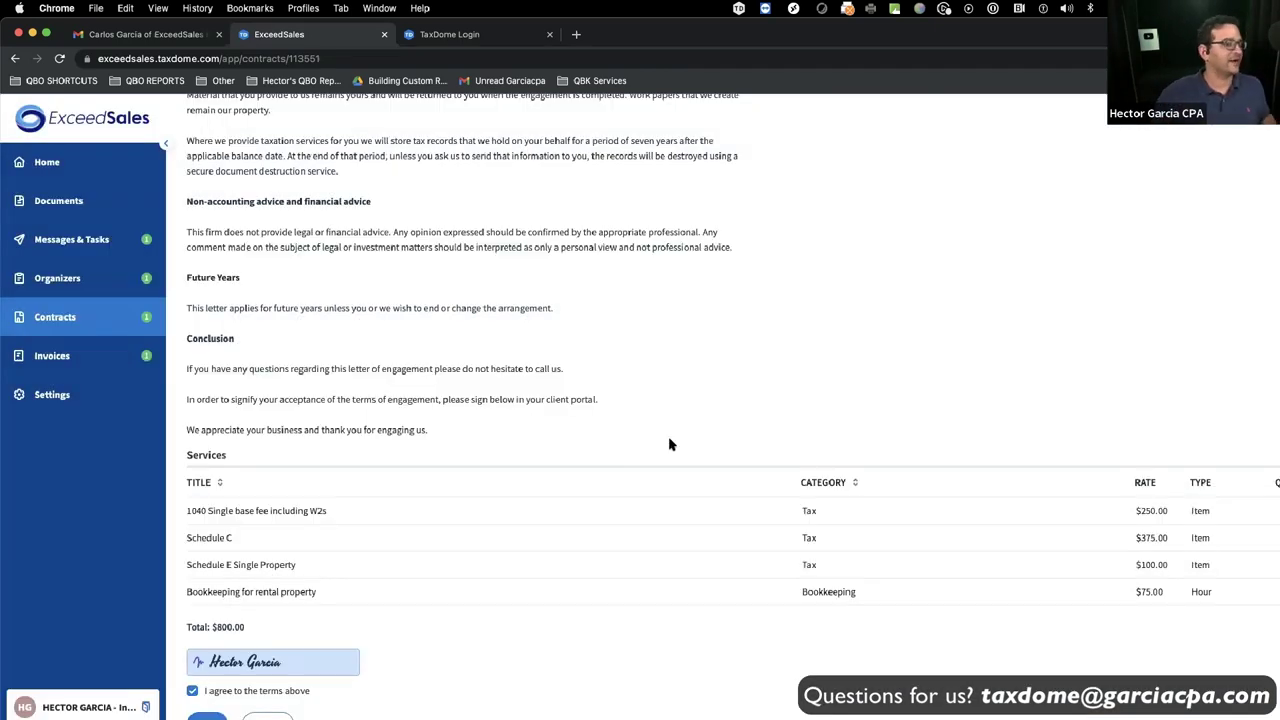
left_click(207, 716)
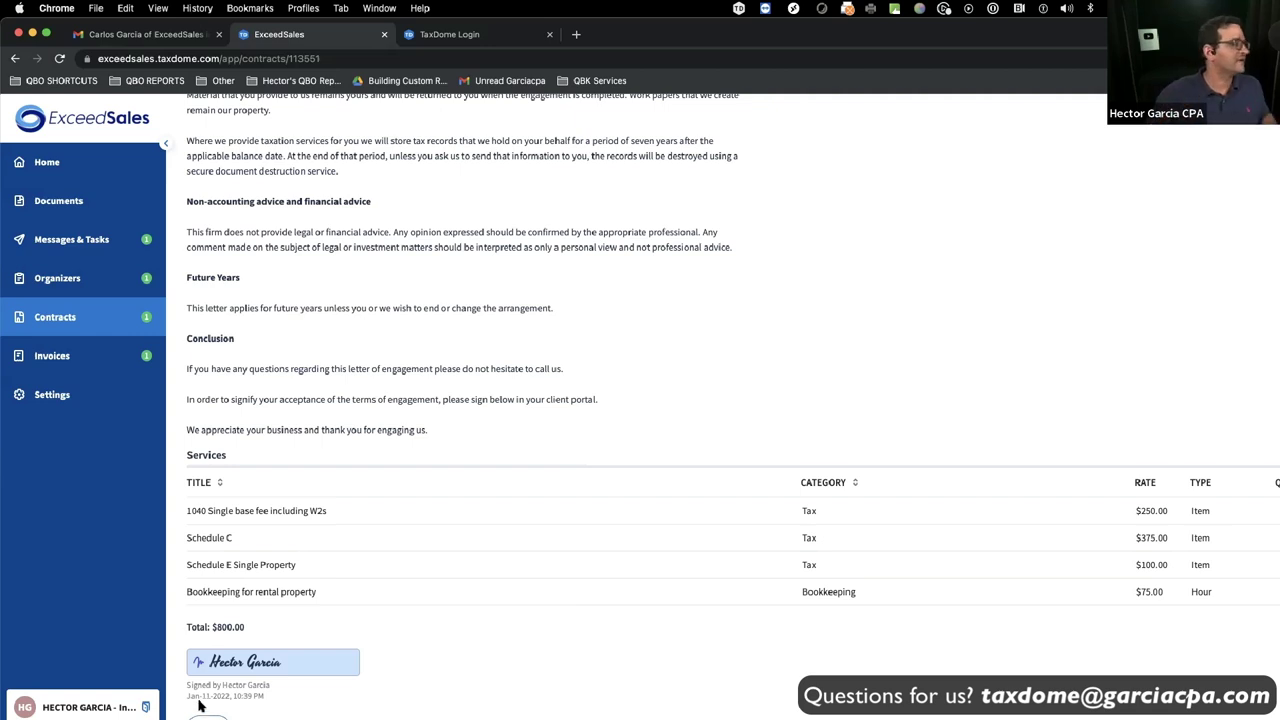
Reopen the signed letter from Contracts to review it, then go to Organizers.
left_click(68, 318)
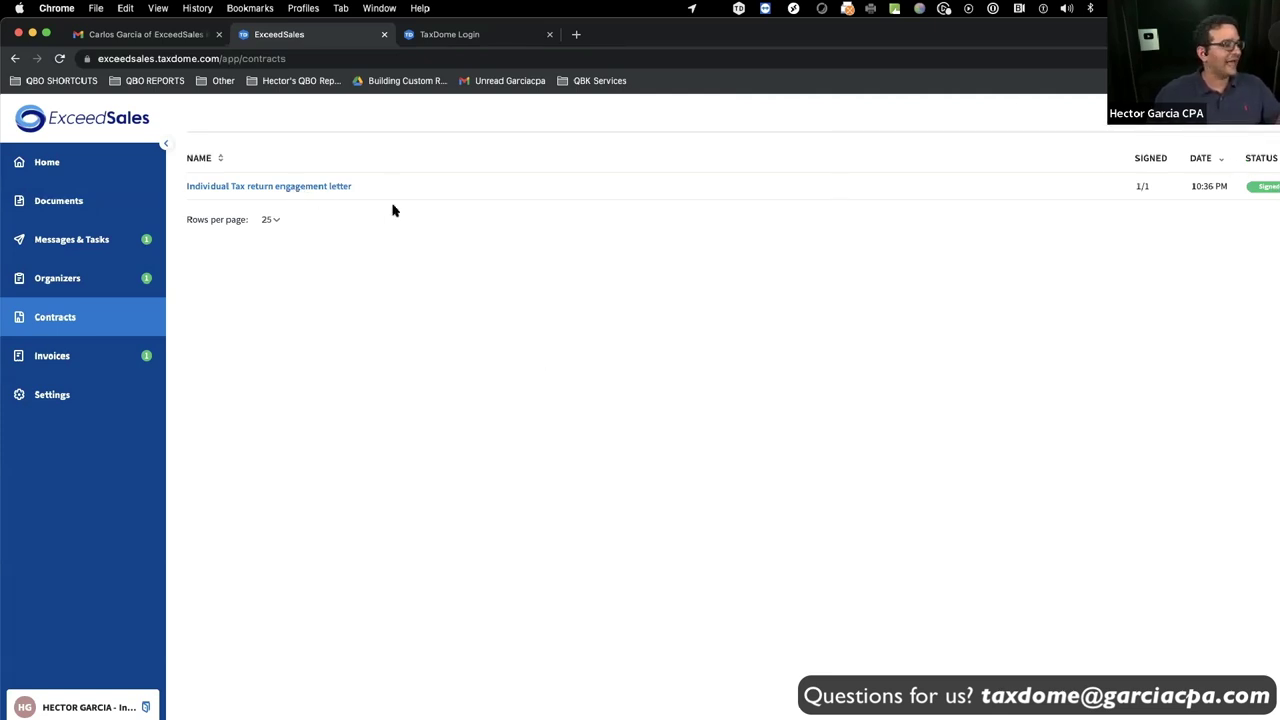
left_click(309, 189)
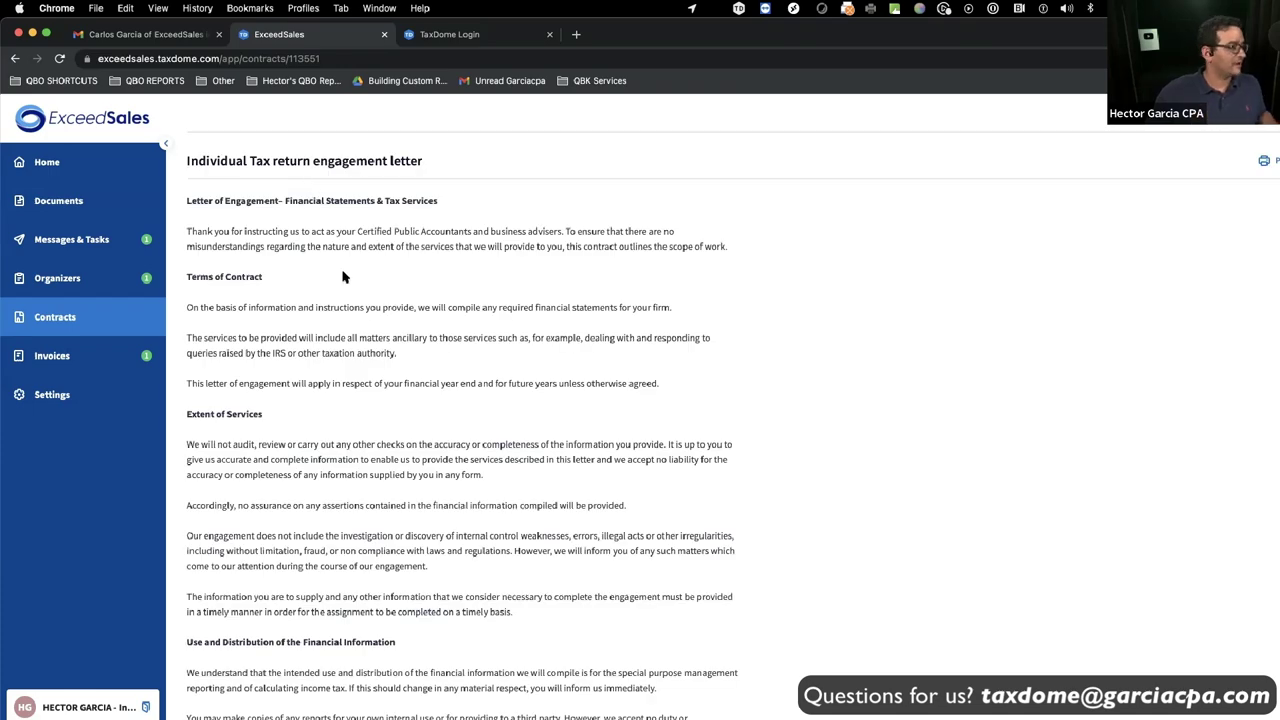
left_click_drag(187, 292, 583, 591)
left_click_drag(683, 716, 594, 508)
scroll(594, 508, "down", 5)
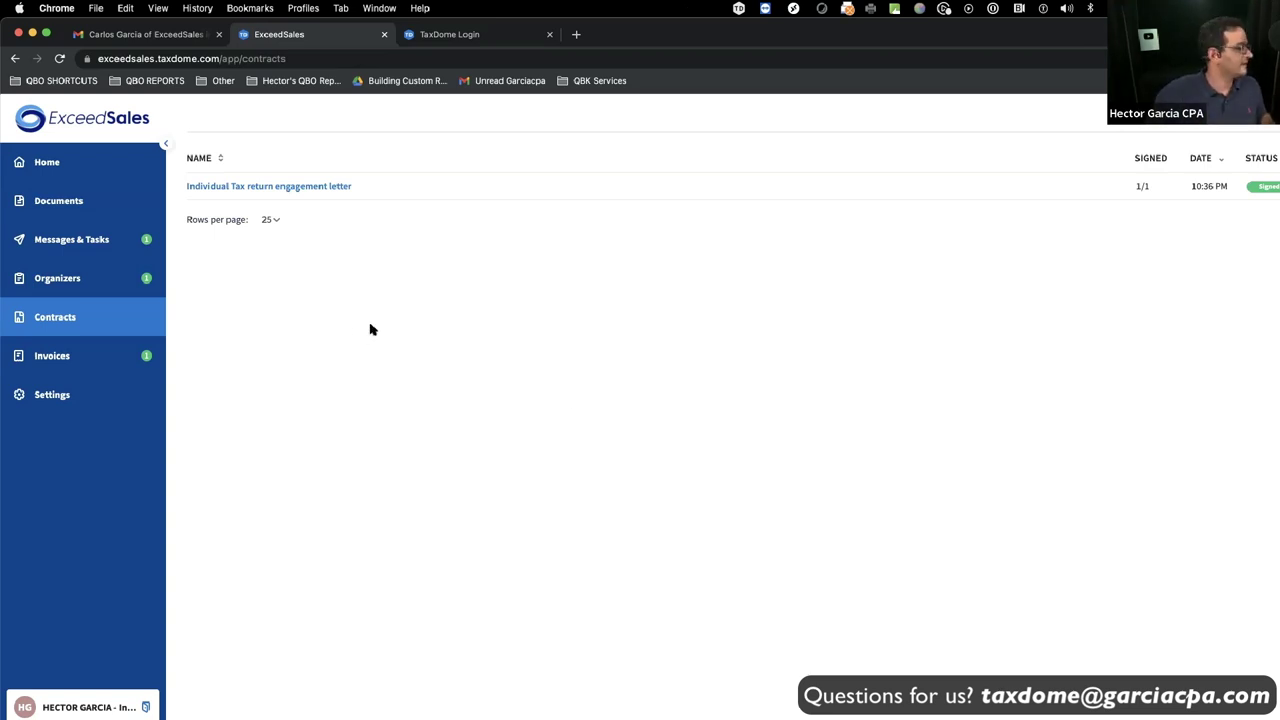
left_click(66, 283)
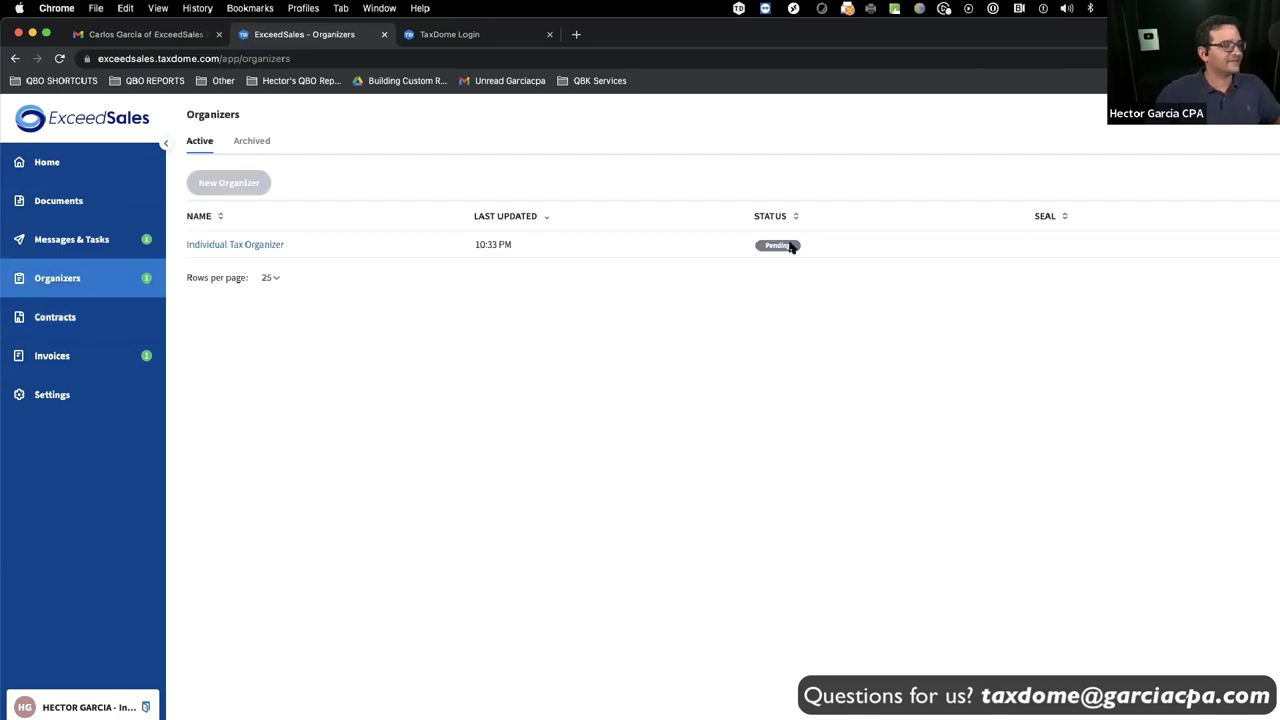
In the Individual Tax Organizer, enter the taxpayer's name, birth date January 1, 2022, and occupation 'C'.
left_click(240, 246)
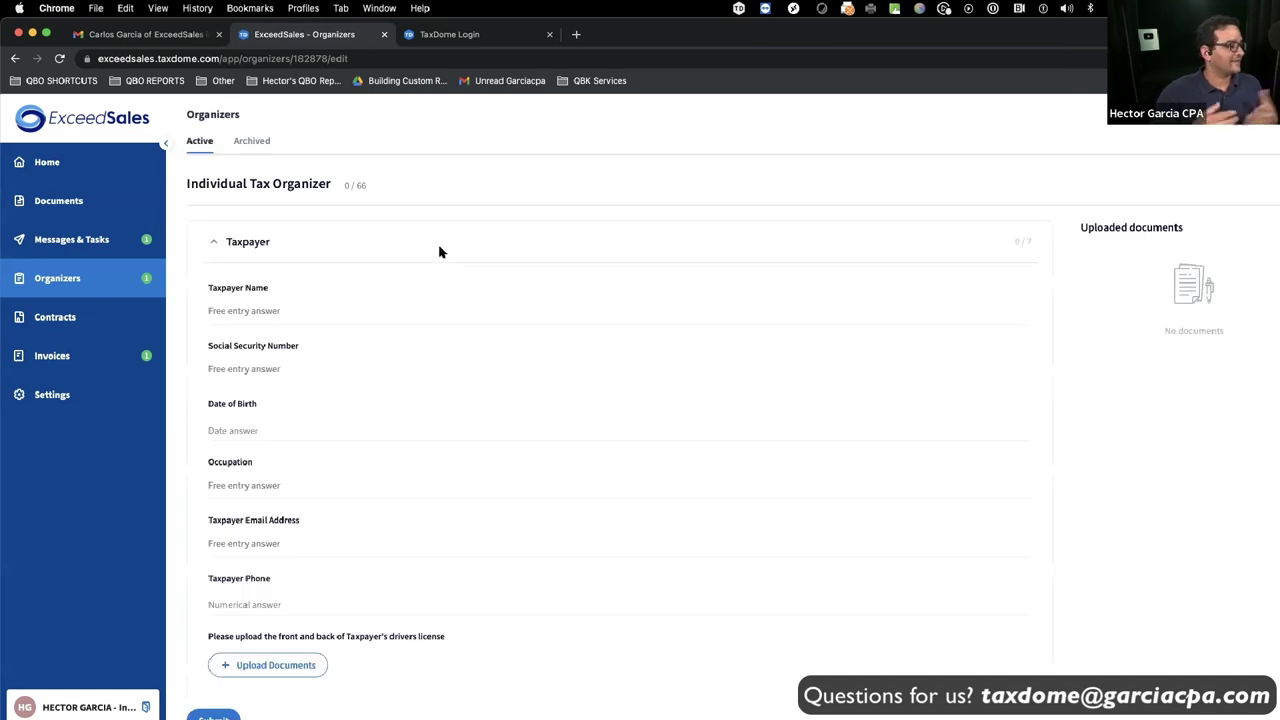
left_click(251, 312)
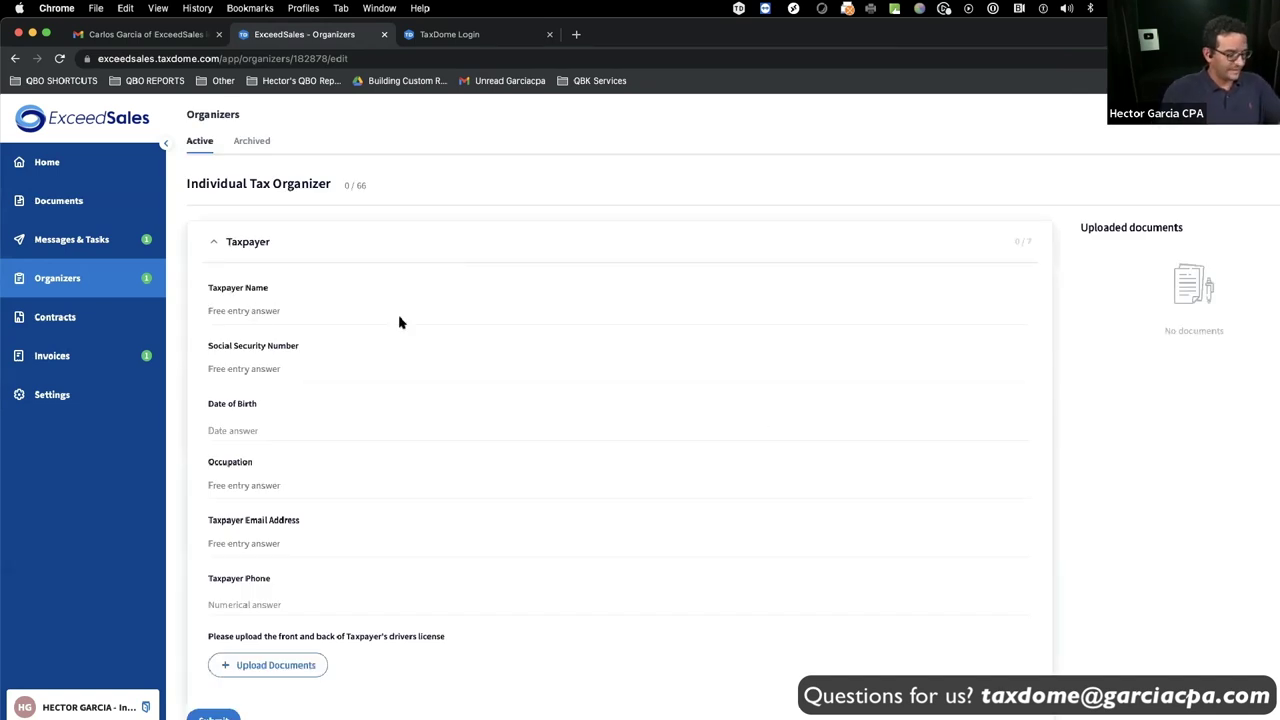
type("Hector G")
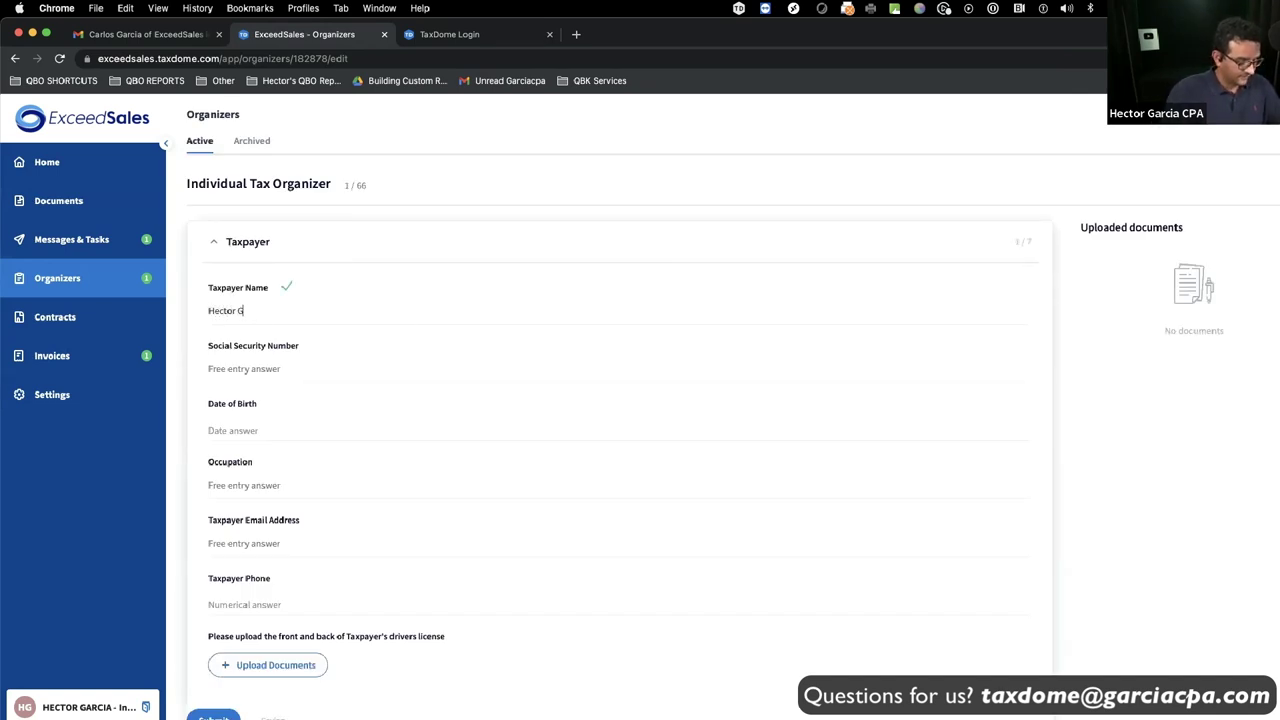
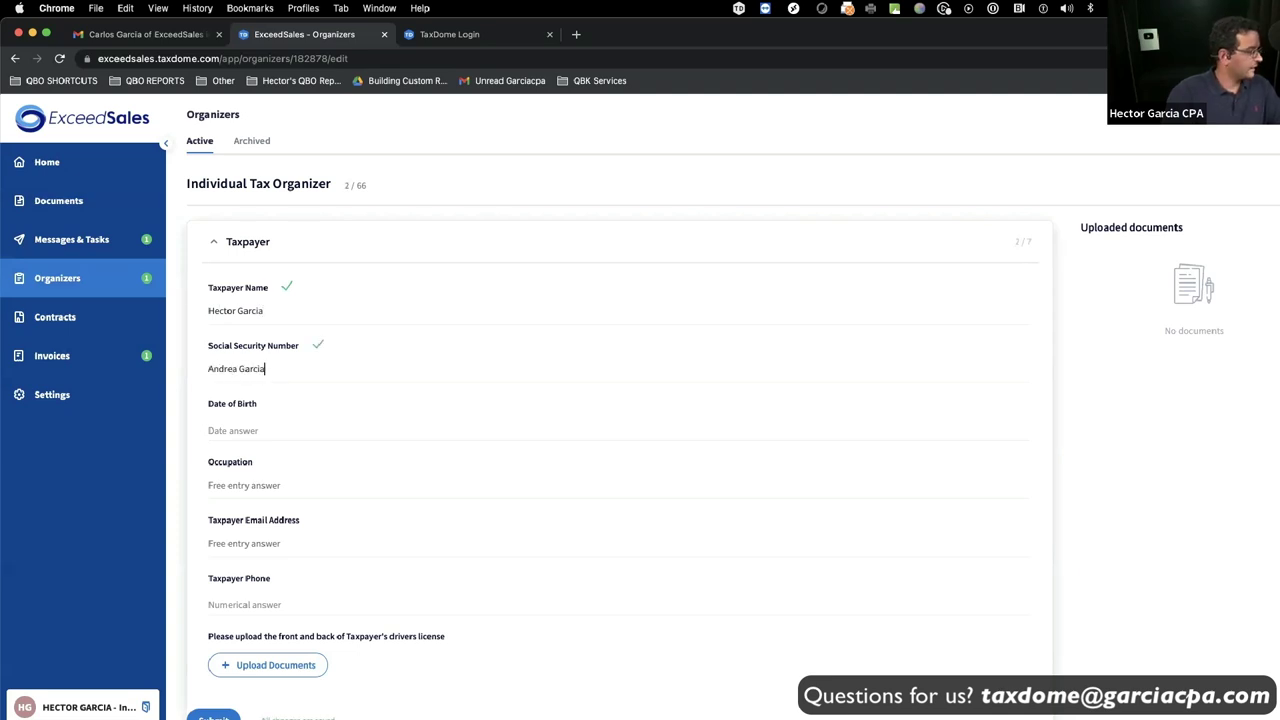
left_click(233, 430)
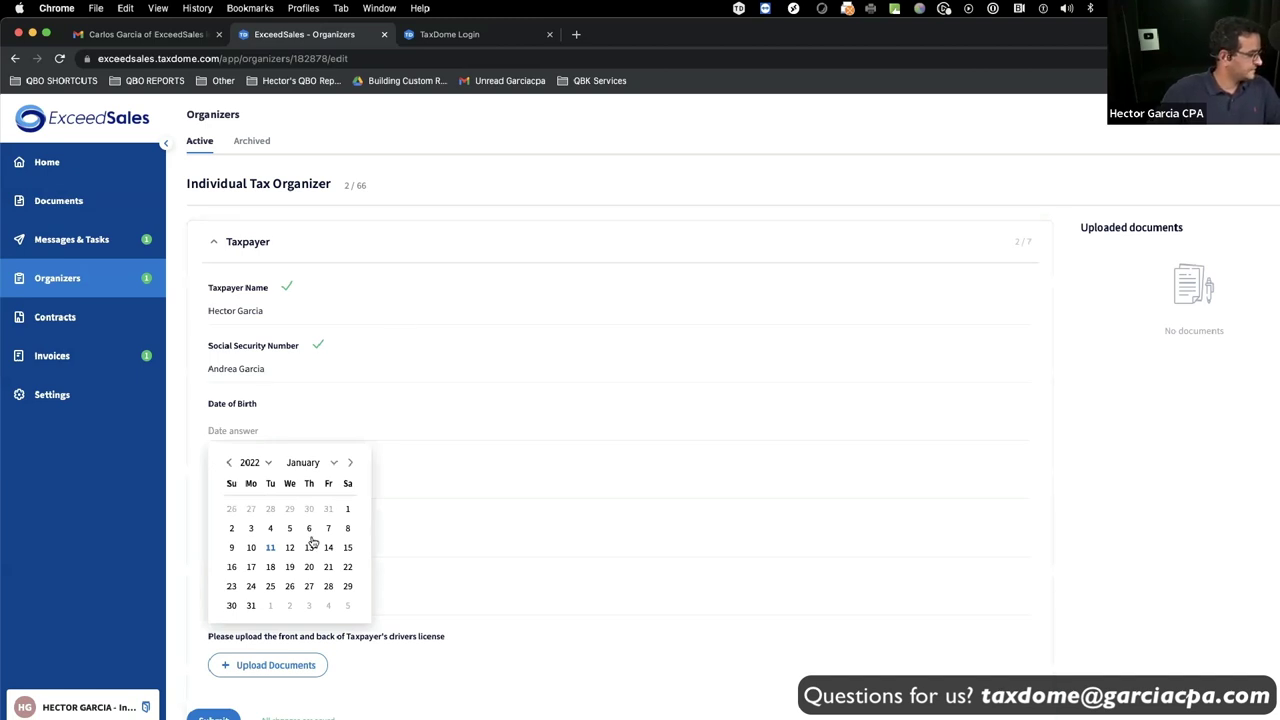
left_click(347, 509)
left_click(248, 486)
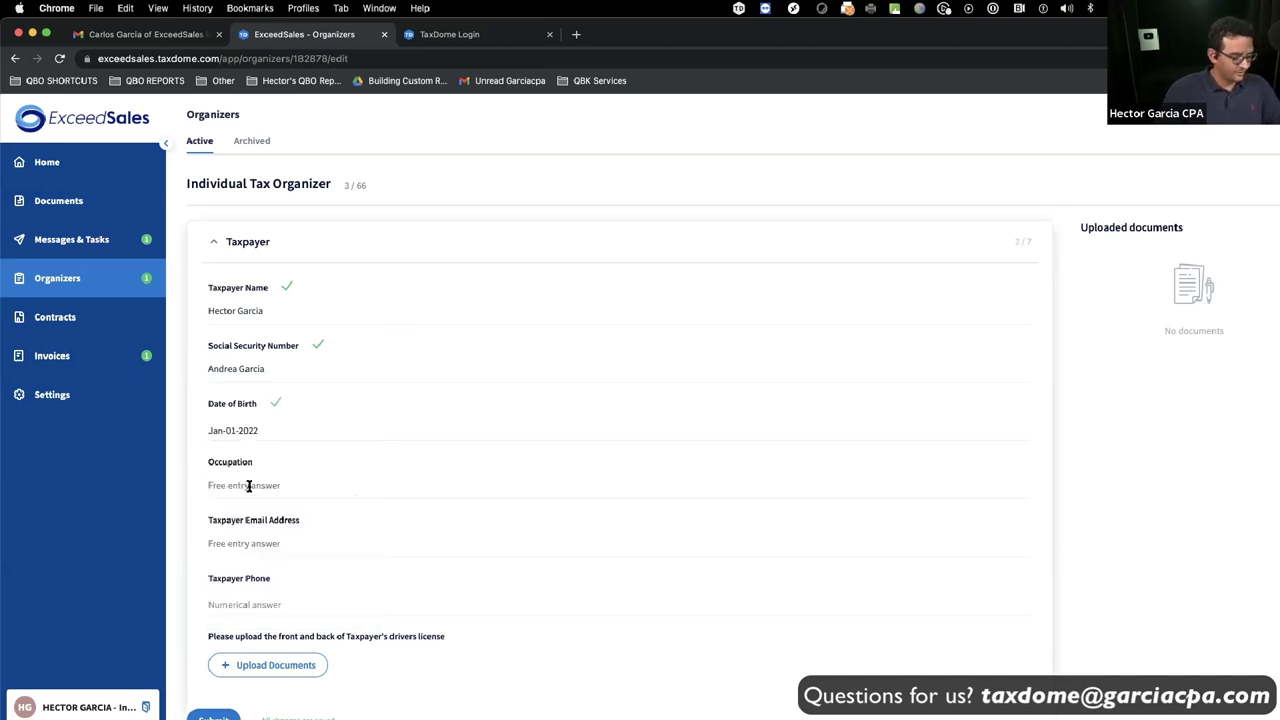
type("CPA")
left_click(262, 544)
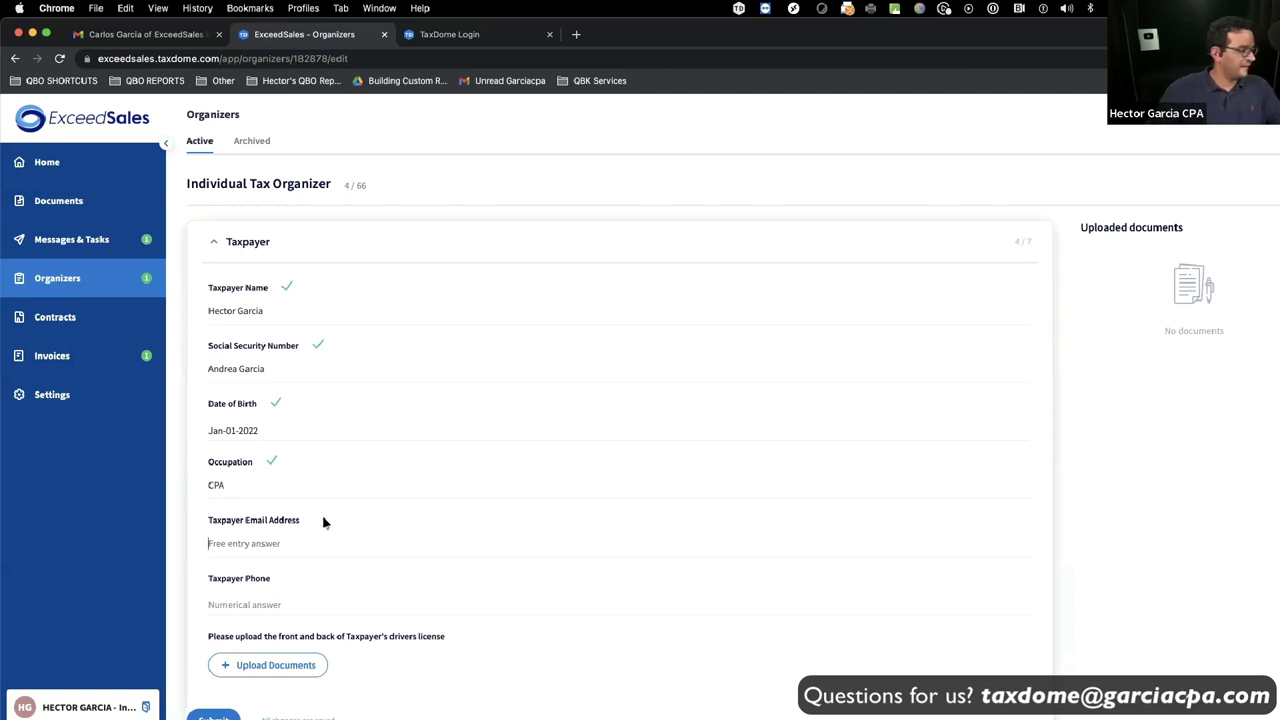
Look over the driver's license upload options and the Spouse questions without changing them.
scroll(434, 514, "down", 3)
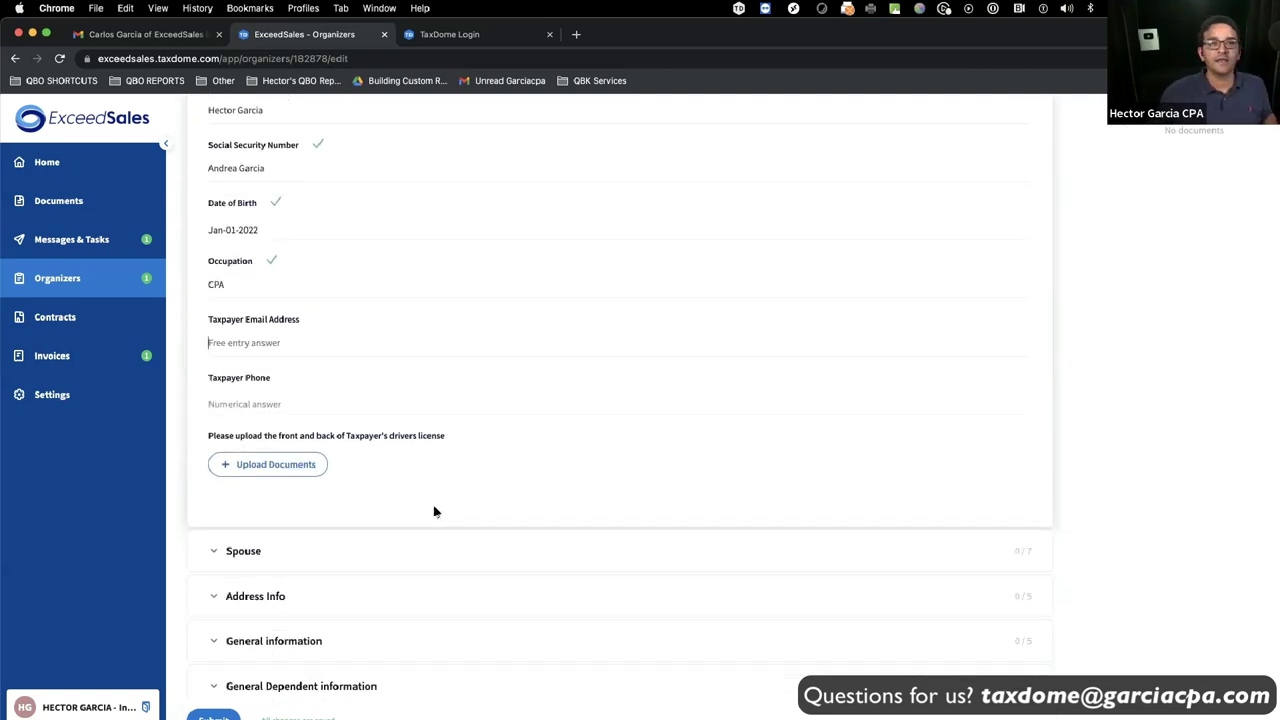
scroll(434, 512, "down", 2)
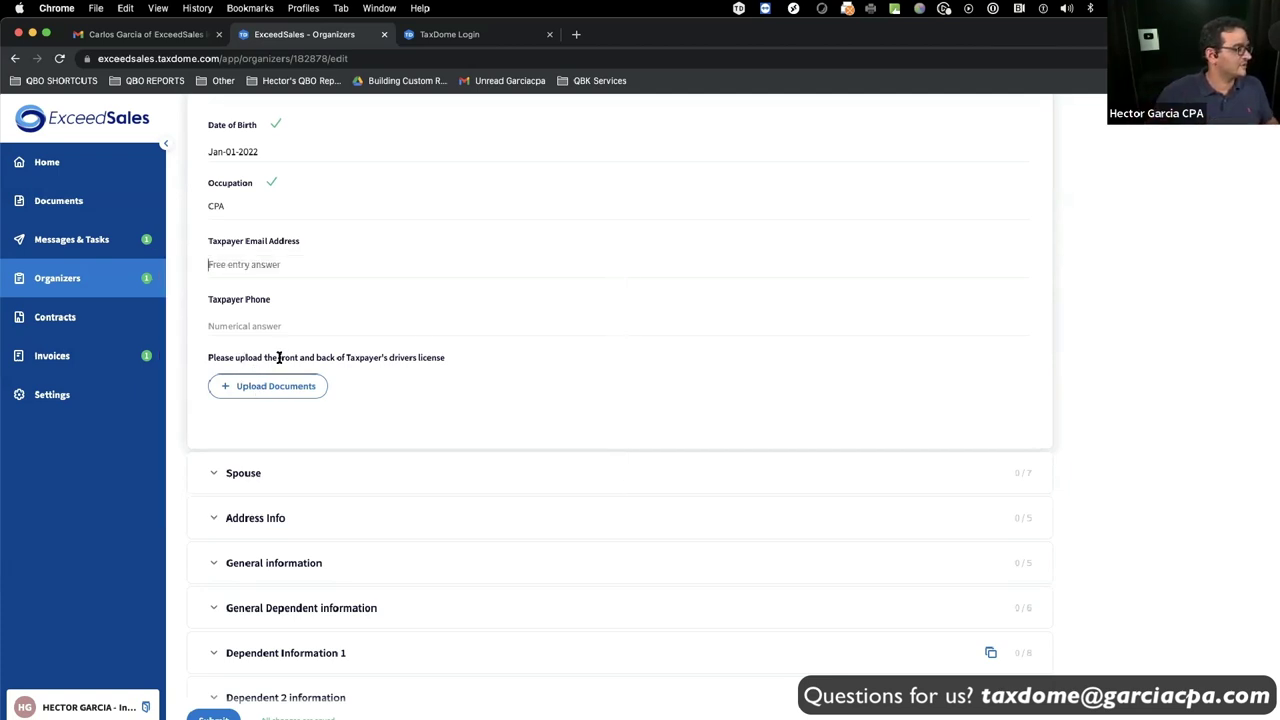
left_click_drag(237, 357, 481, 357)
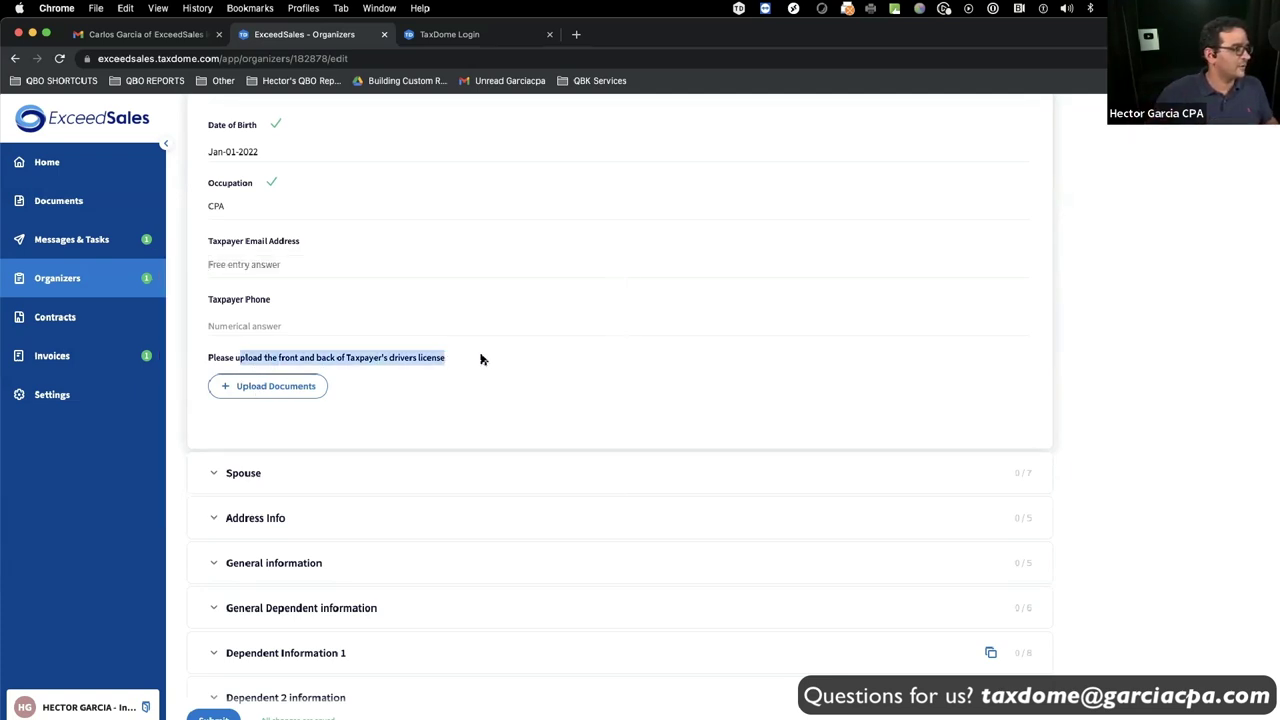
left_click(276, 389)
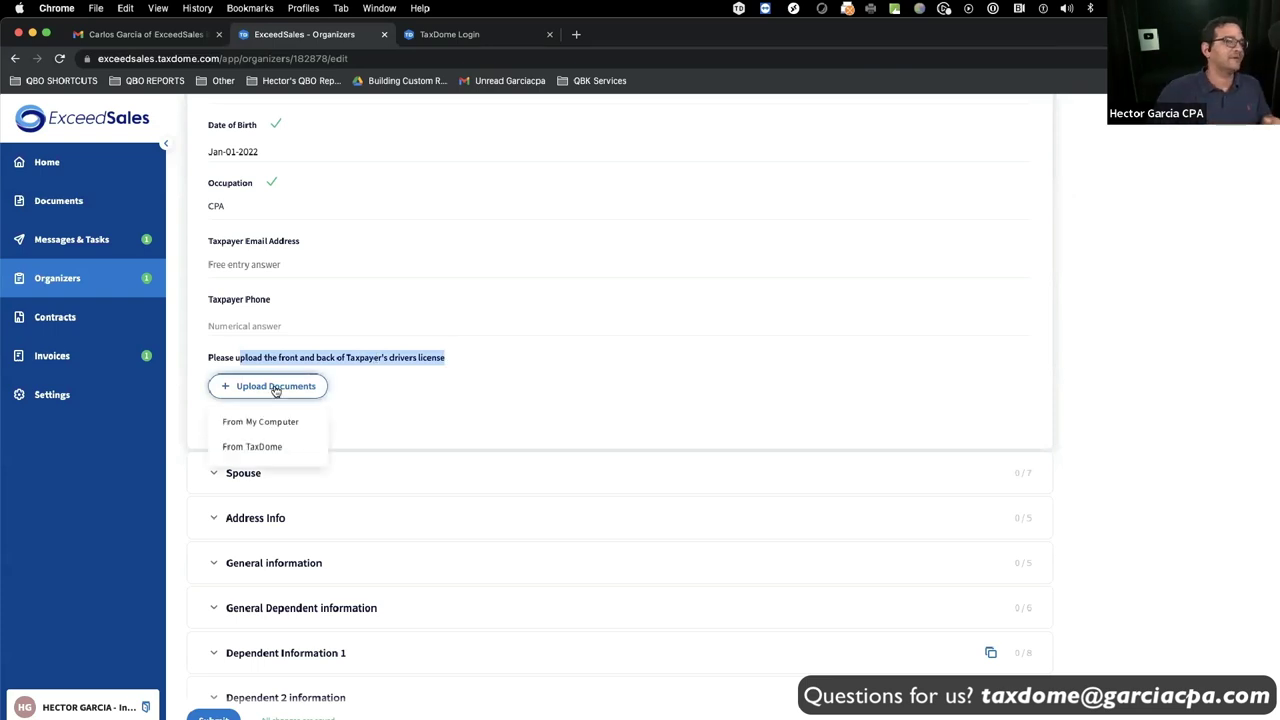
left_click(363, 409)
scroll(440, 415, "down", 1)
left_click(494, 419)
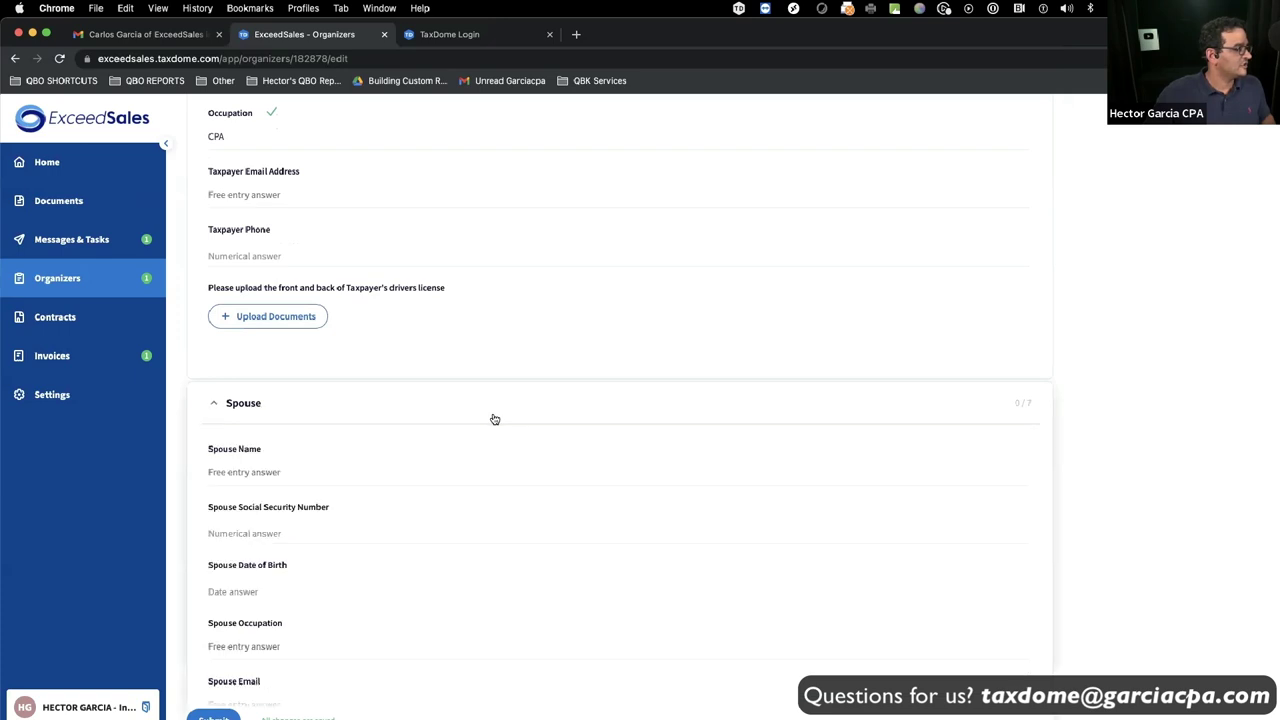
scroll(380, 350, "down", 2)
left_click(260, 284)
scroll(510, 416, "down", 2)
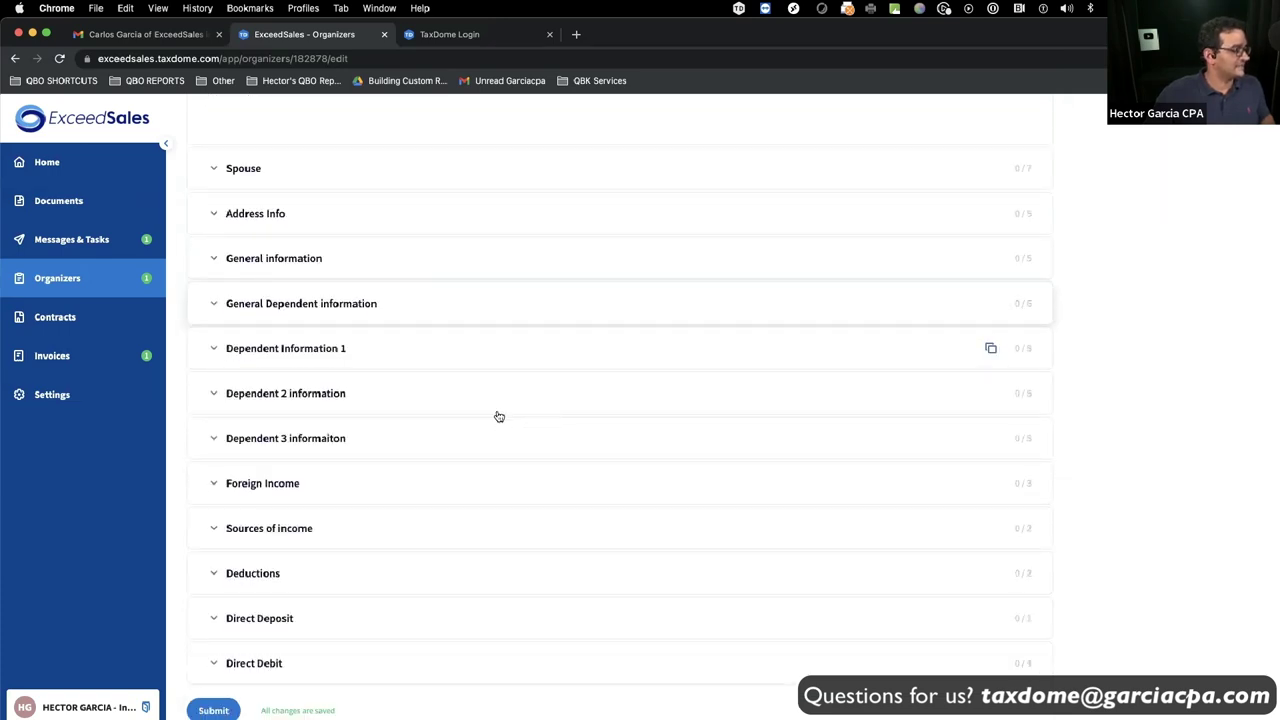
Answer No to foreign income and to foreign accounts over $10,000.
left_click(385, 487)
scroll(508, 480, "down", 3)
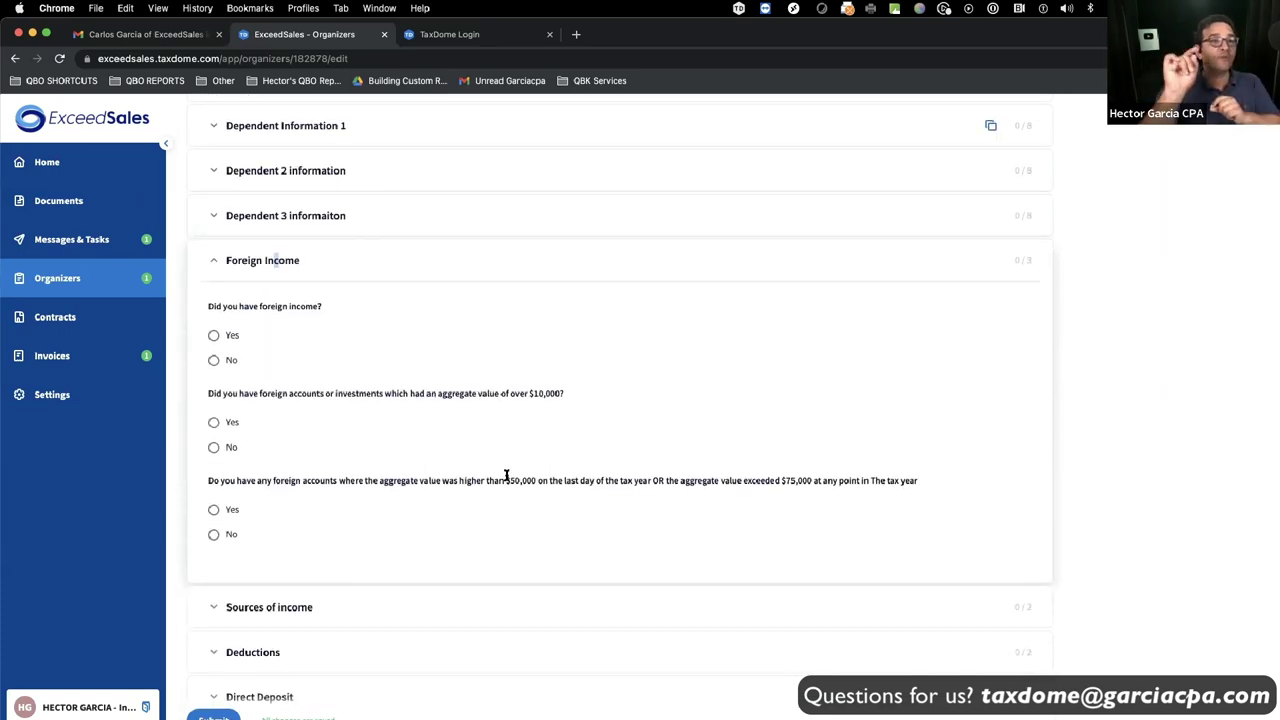
left_click(212, 359)
left_click(213, 447)
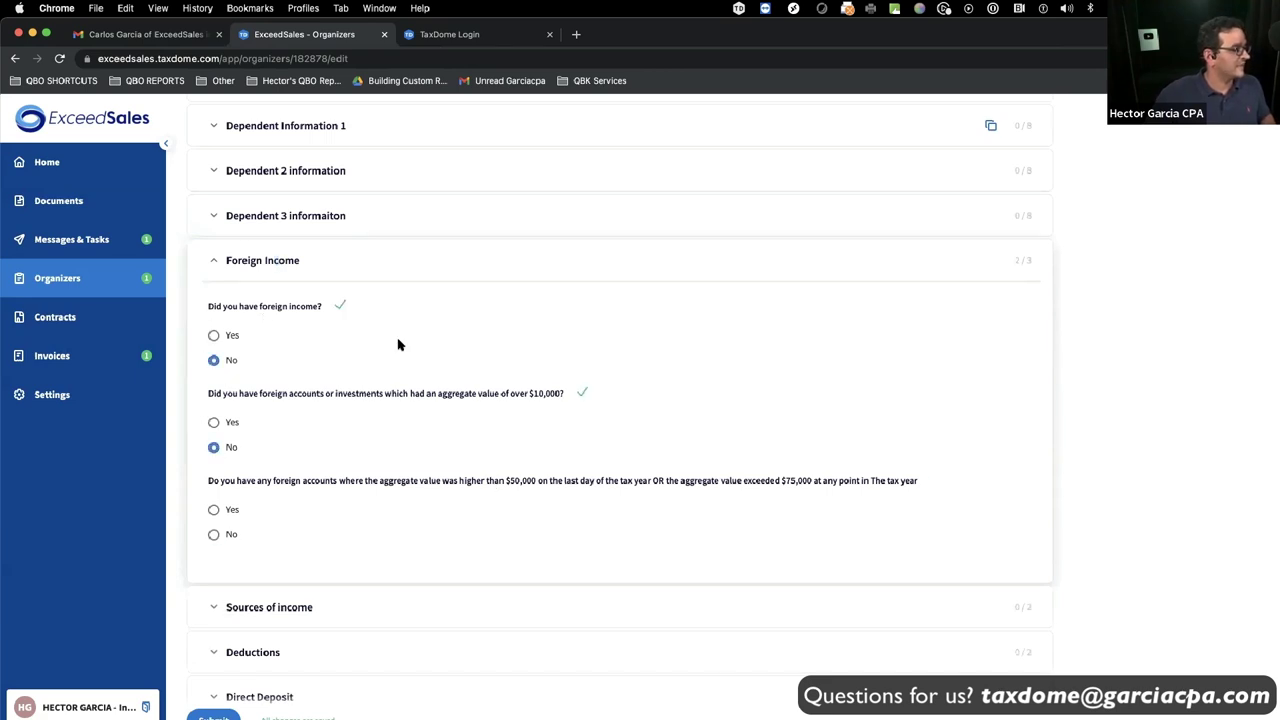
Answer General information as Married, No to living apart, Yes to claimable dependent, then submit.
scroll(400, 335, "up", 3)
left_click(250, 200)
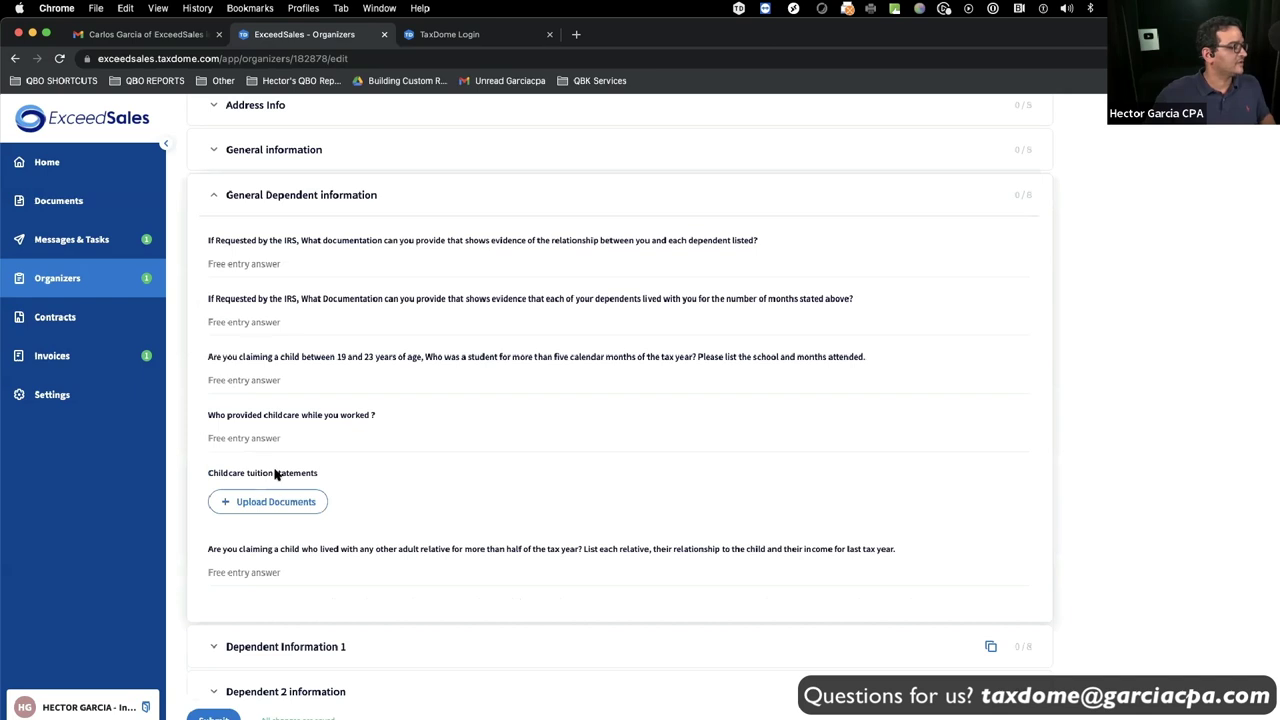
scroll(277, 350, "up", 2)
left_click(277, 250)
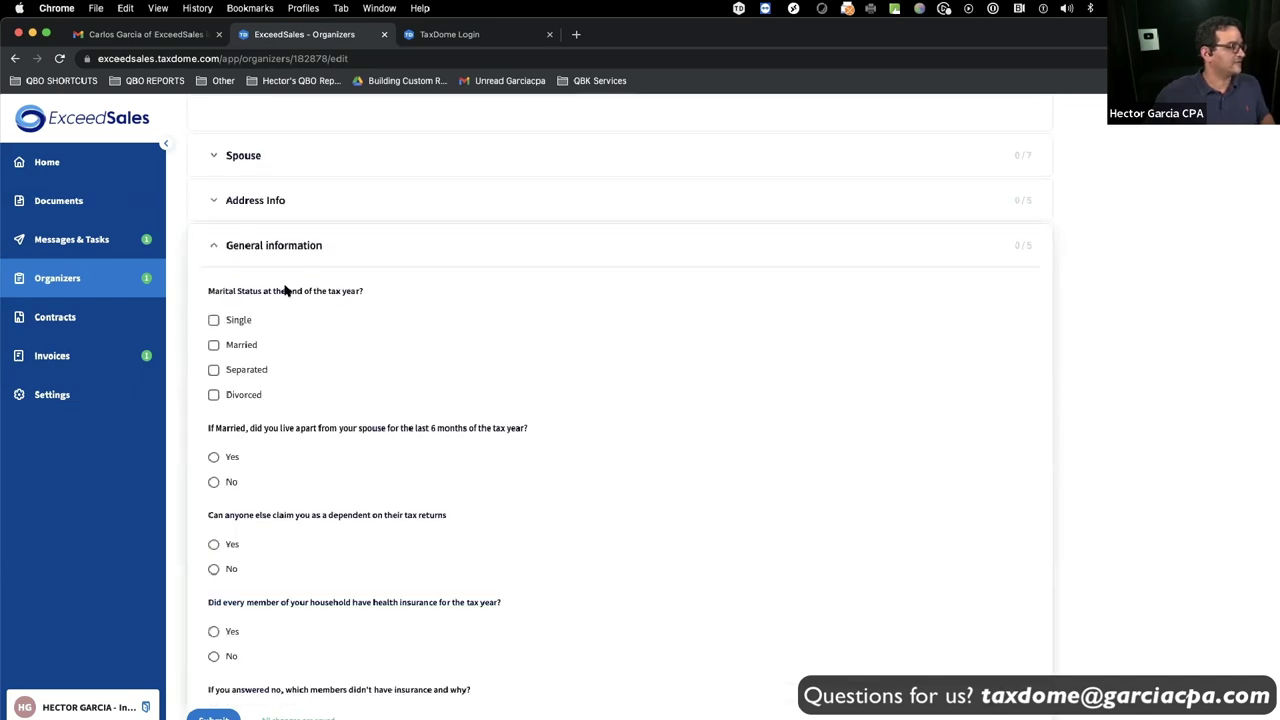
left_click(214, 346)
left_click(213, 482)
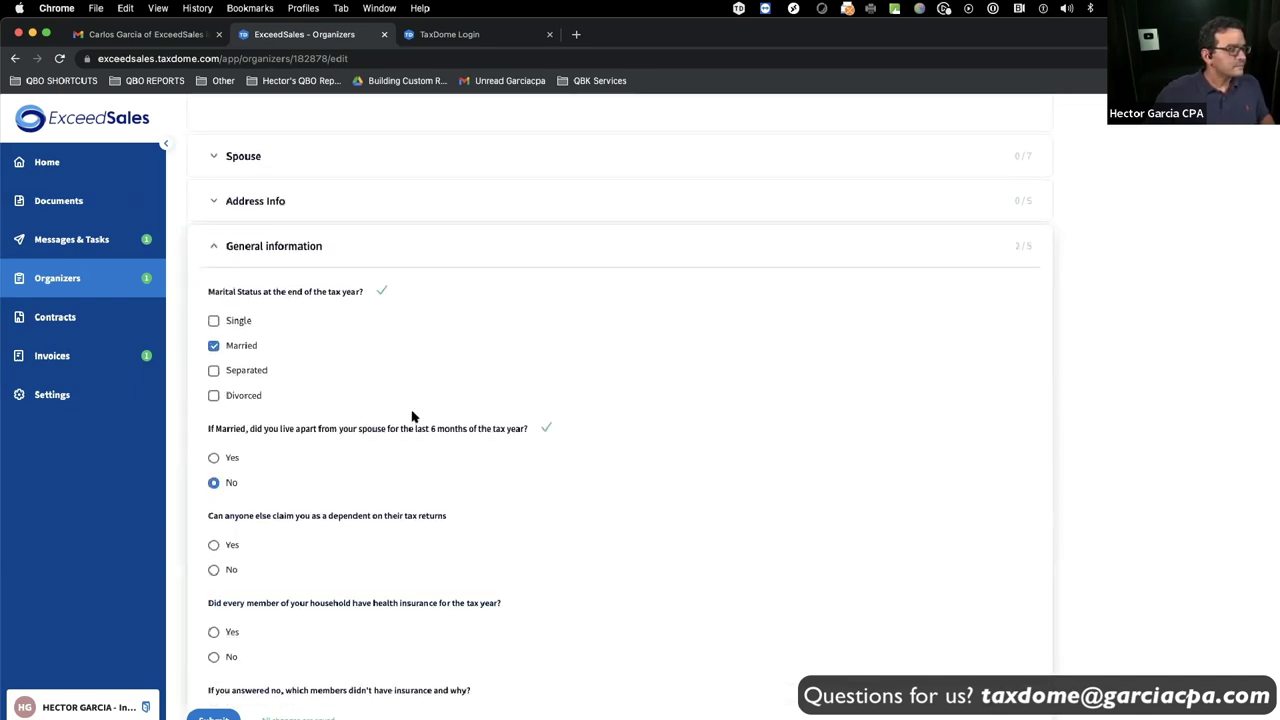
scroll(412, 416, "up", 2)
scroll(412, 416, "down", 3)
left_click(214, 466)
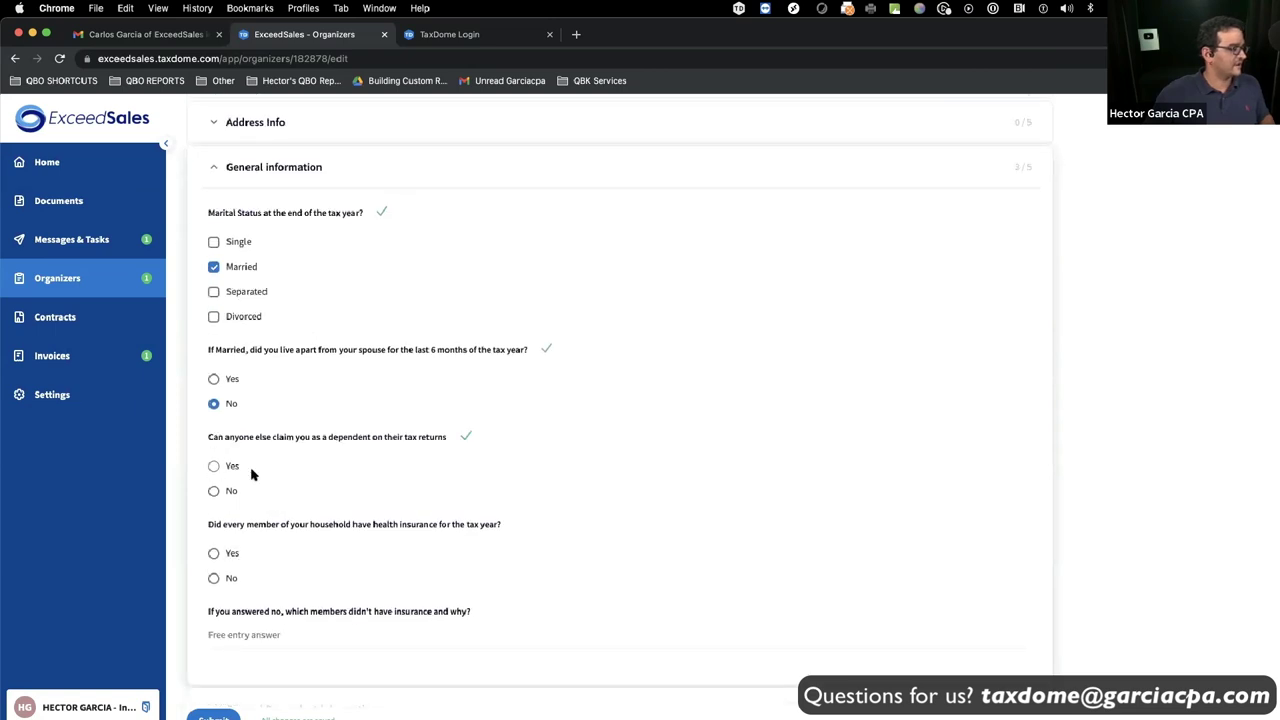
scroll(441, 484, "down", 1)
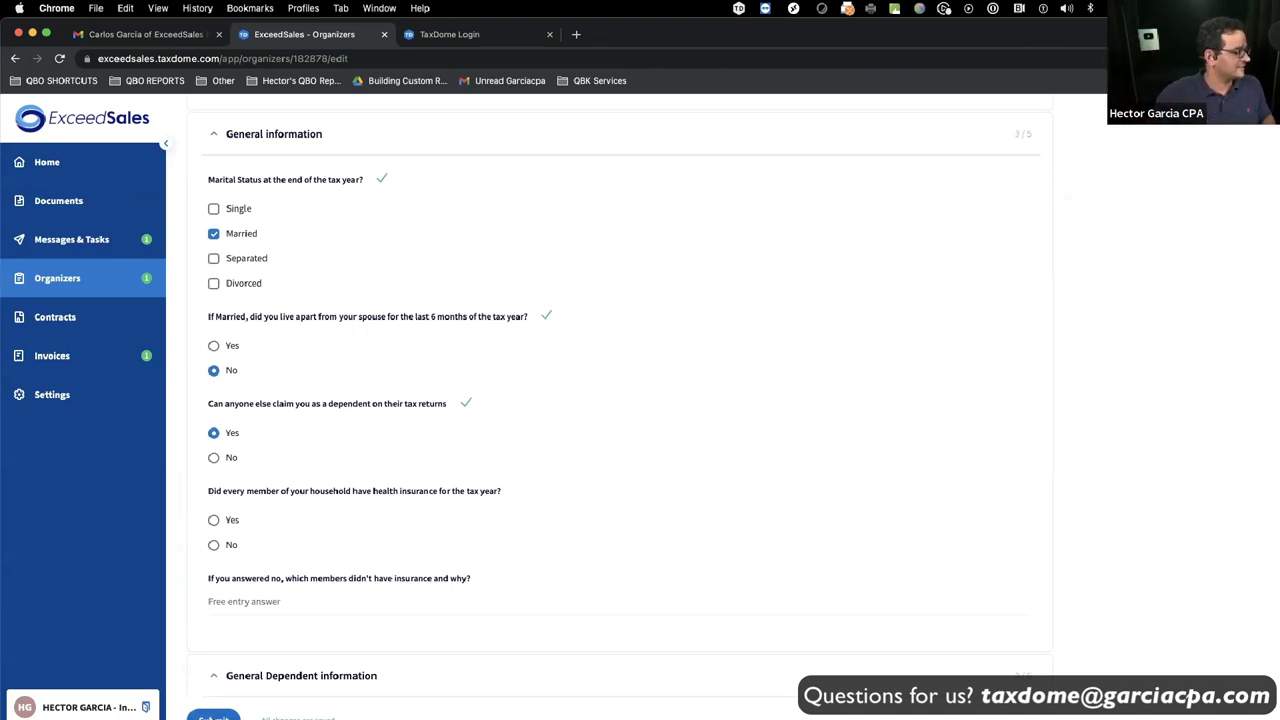
left_click(213, 717)
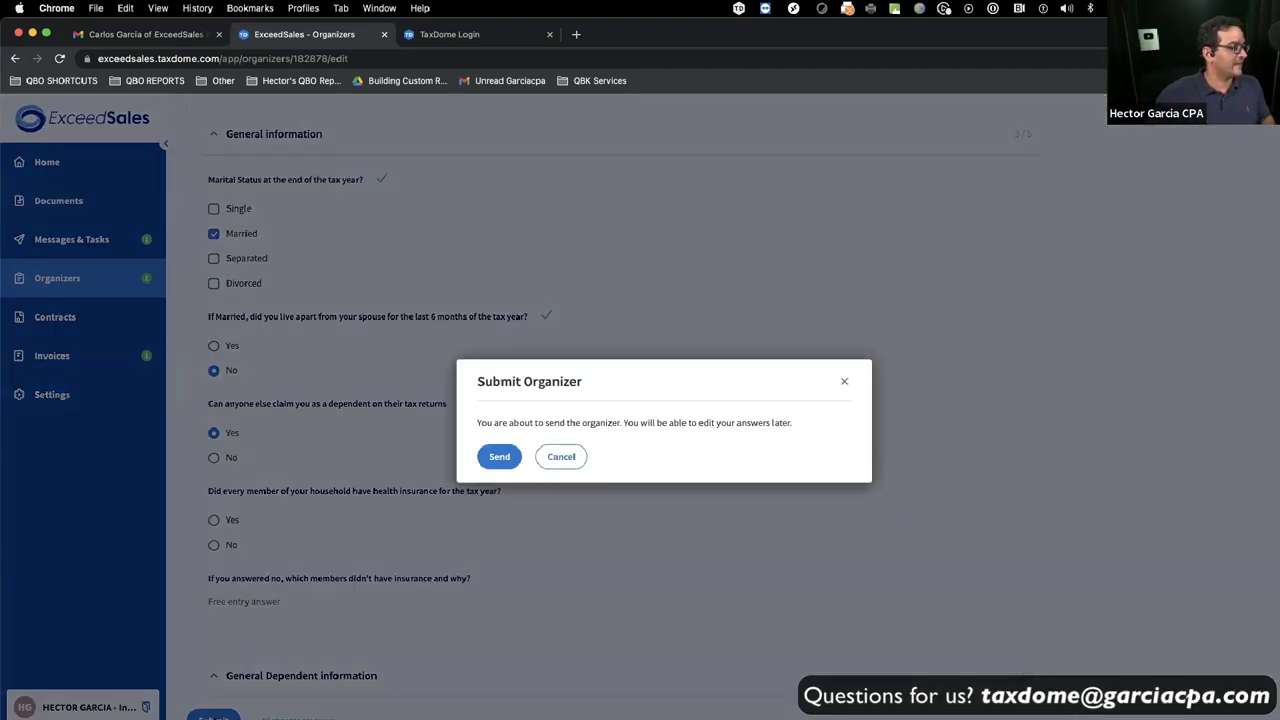
Confirm sending the organizer and open Messages & Tasks to see the two statement tasks.
left_click(502, 460)
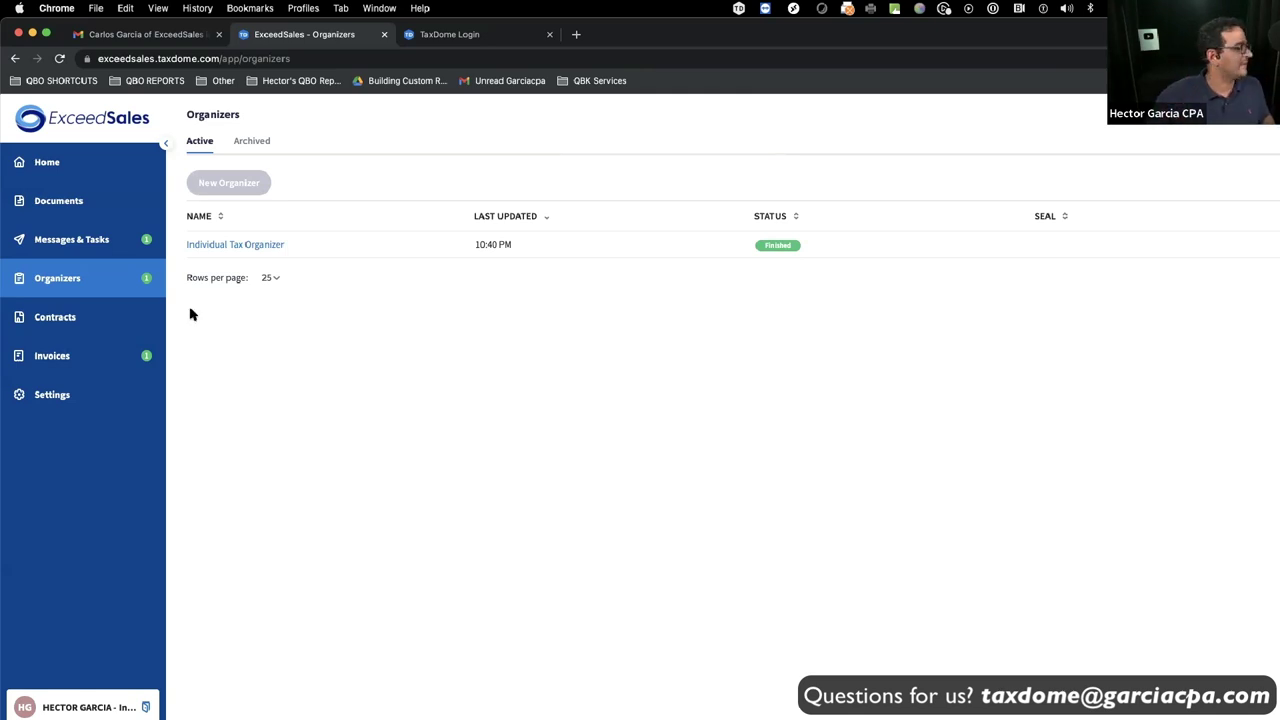
left_click(76, 240)
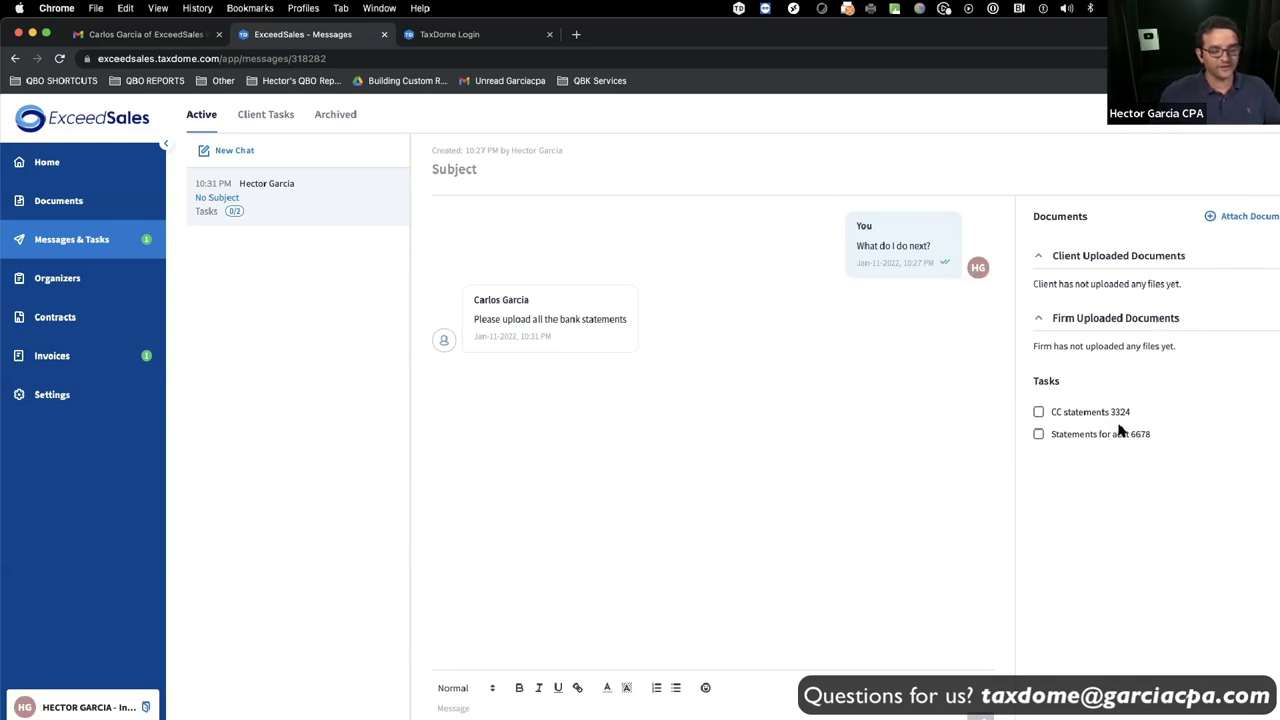
Attach W2.png from the Sample Forms folder to the conversation.
left_click(1248, 216)
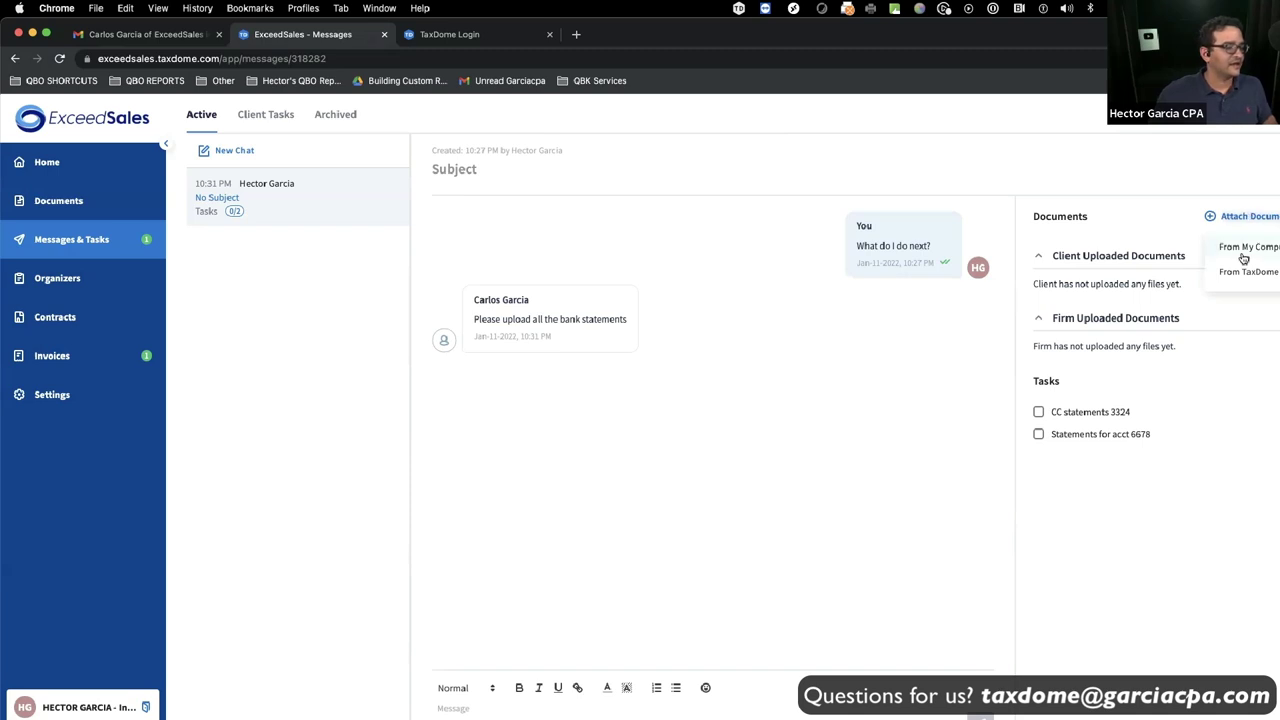
left_click(1245, 248)
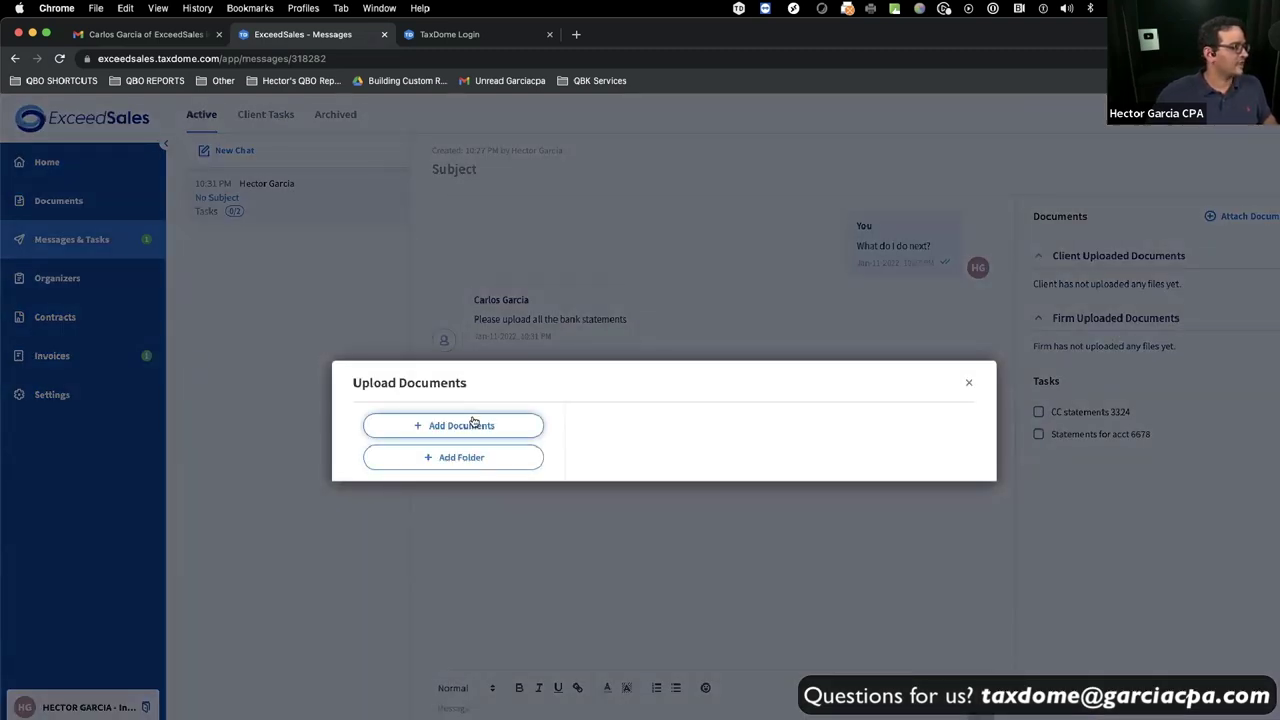
left_click(475, 430)
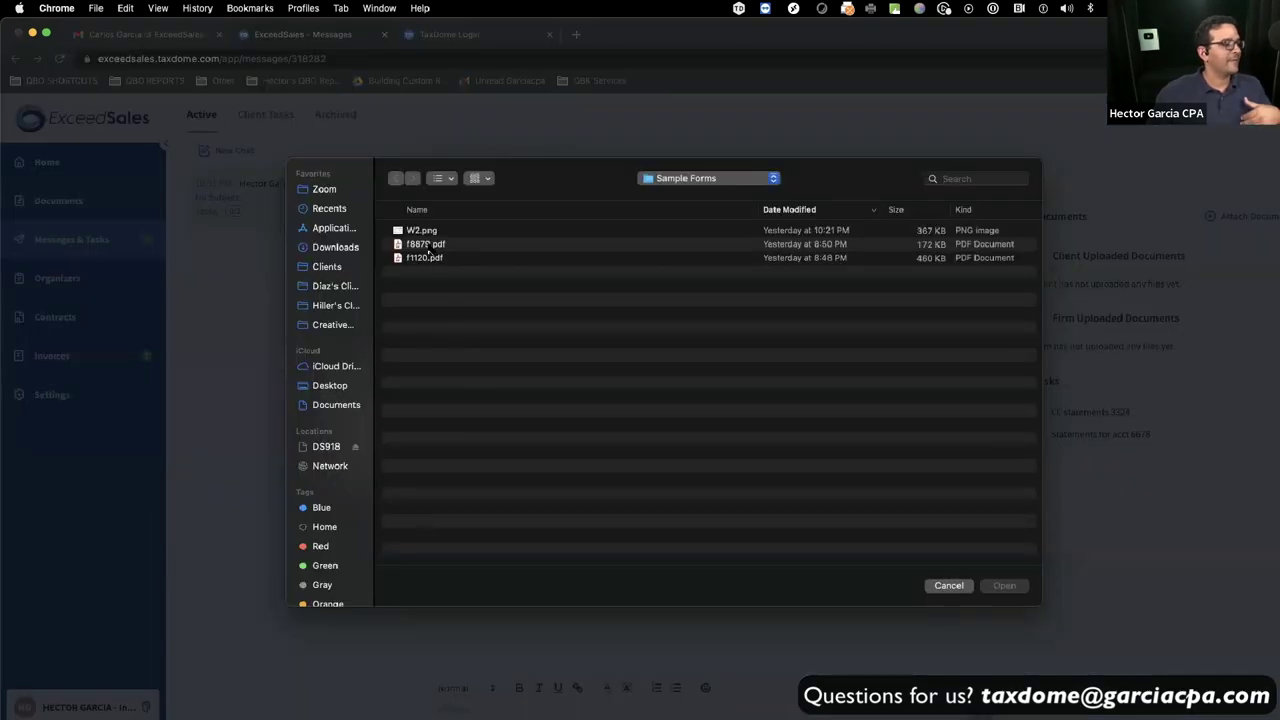
key("Down")
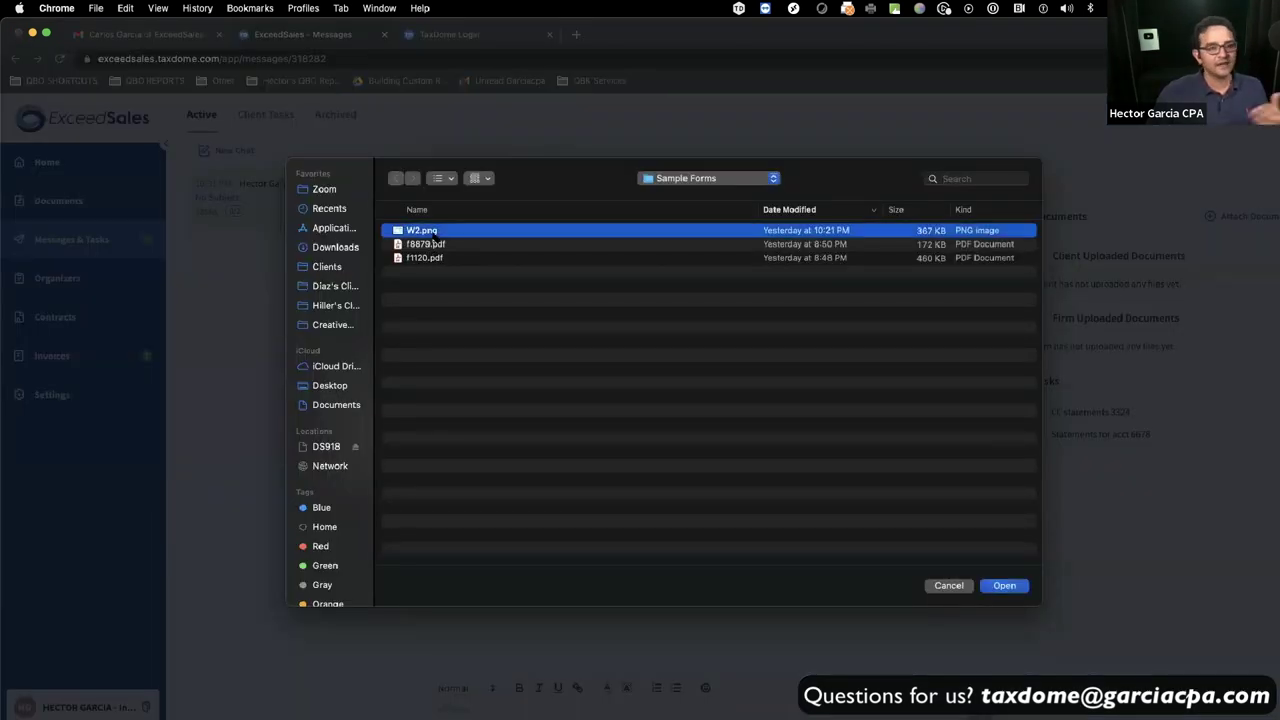
left_click(1001, 586)
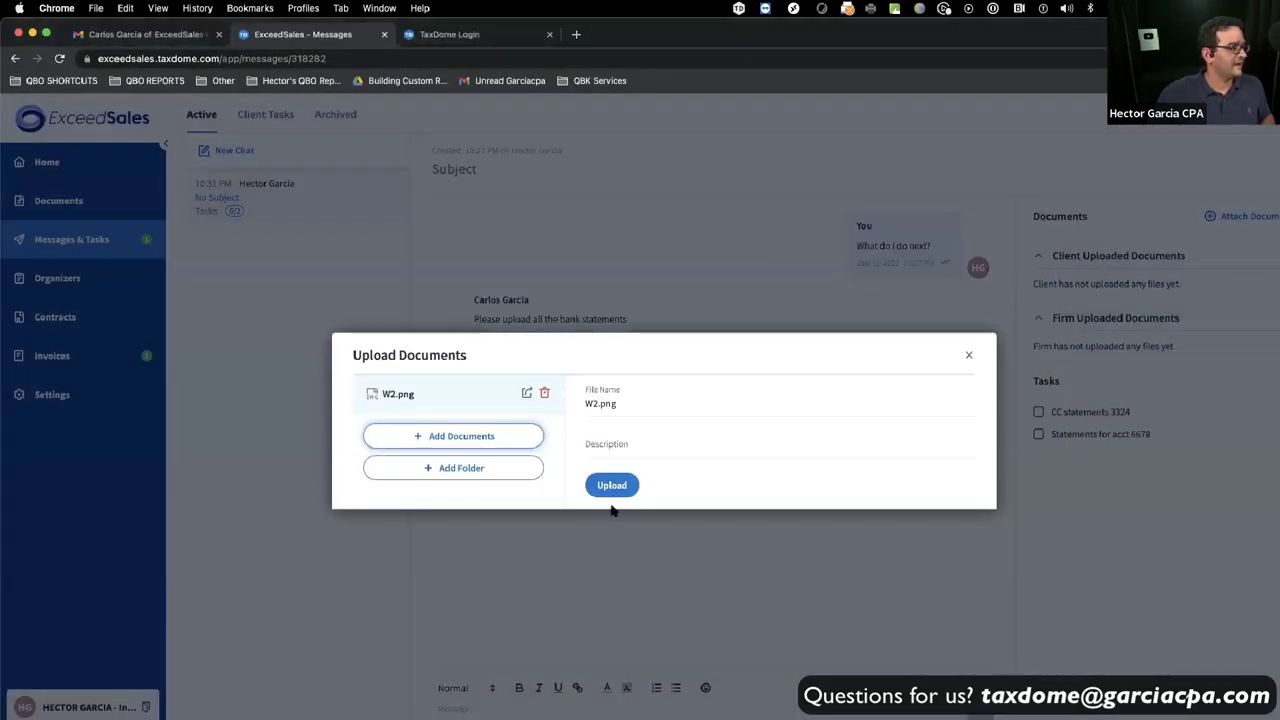
left_click(612, 487)
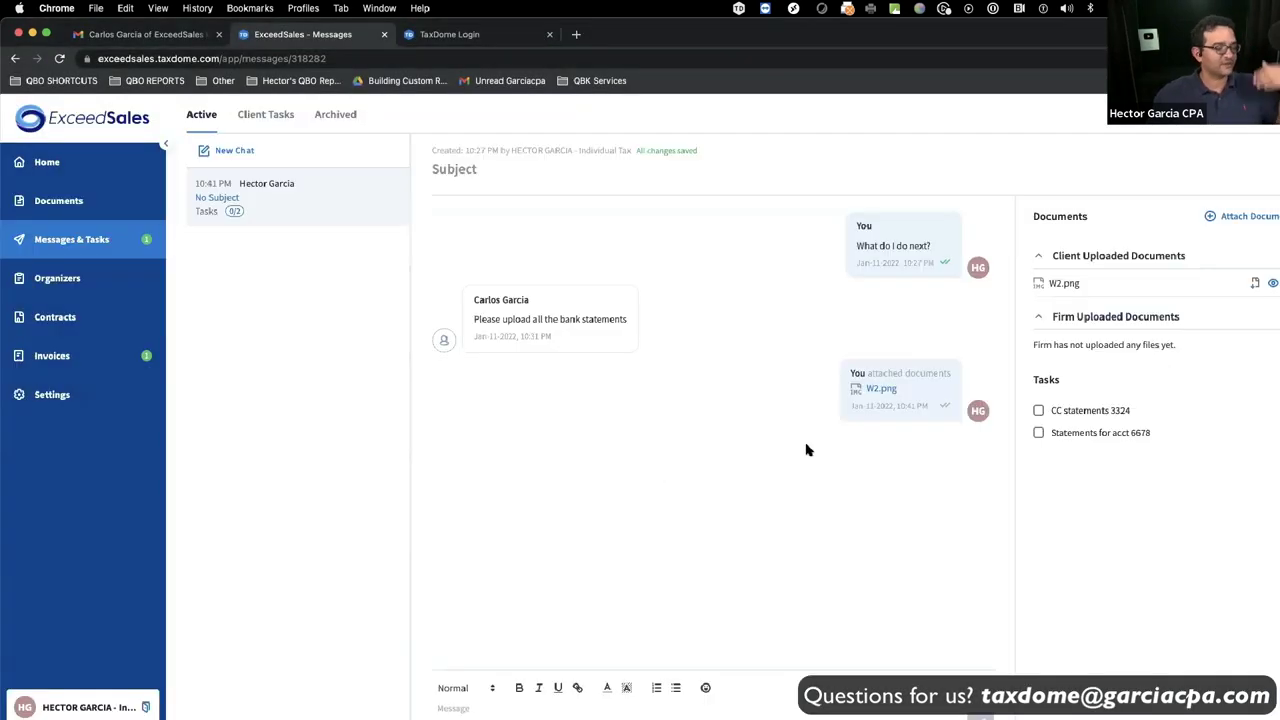
Check off the CC statements 3324 and acct 6678 tasks, then go to Invoices.
left_click(1038, 411)
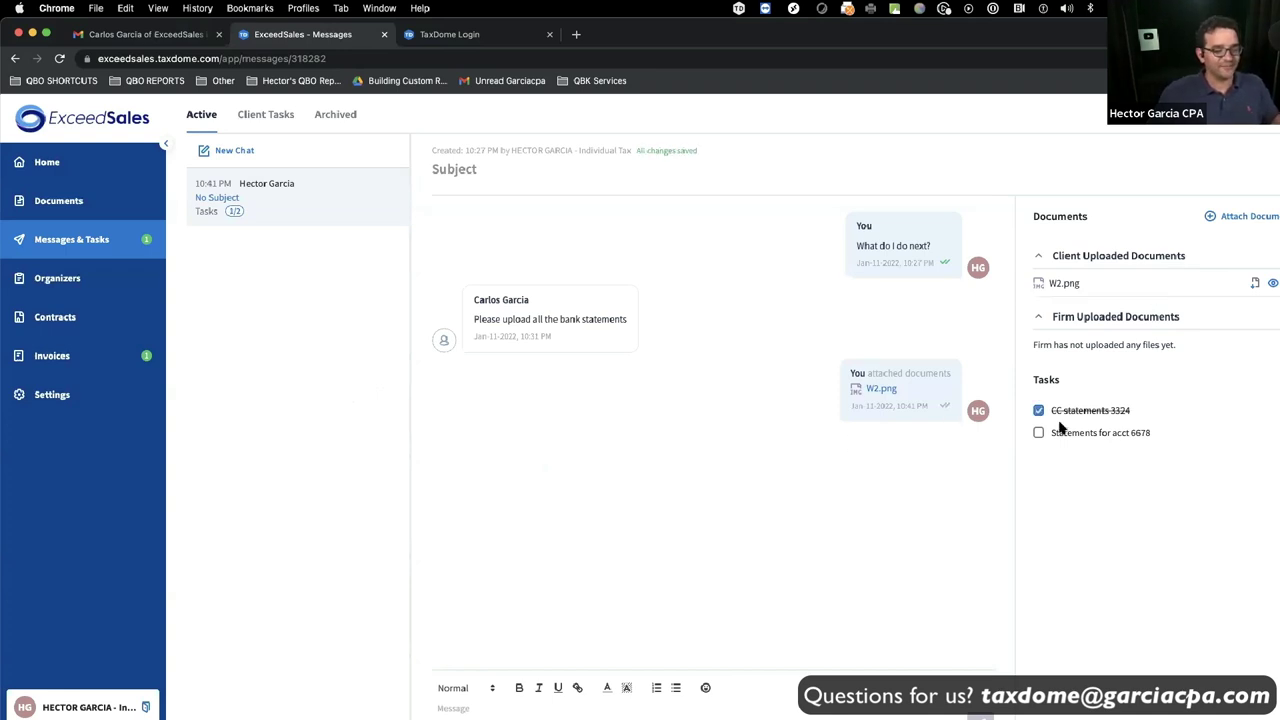
left_click(1038, 434)
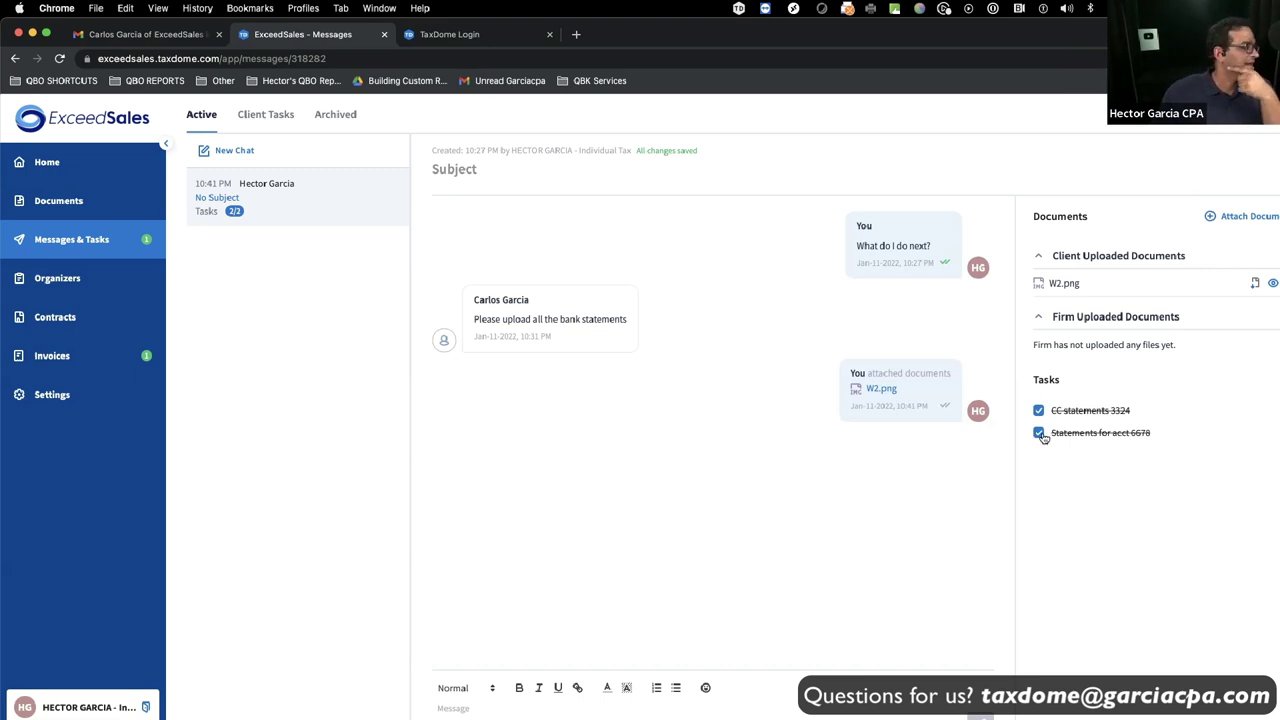
left_click(62, 356)
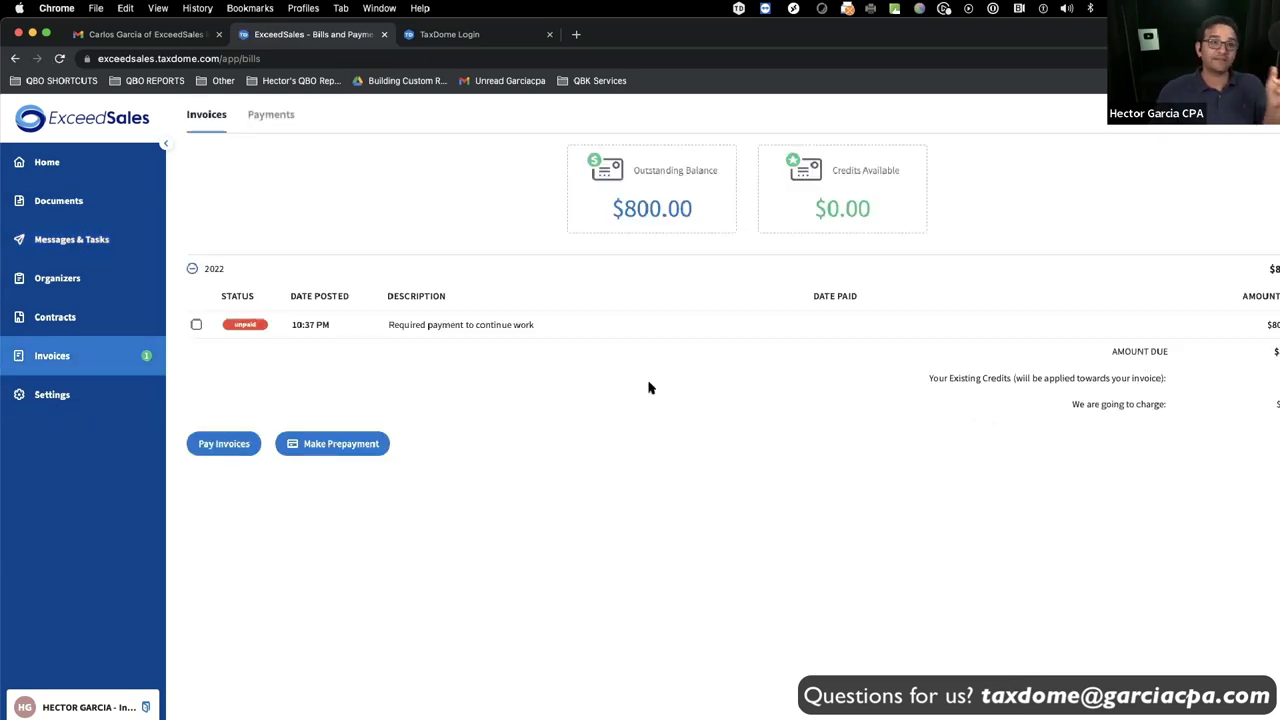
left_click(224, 445)
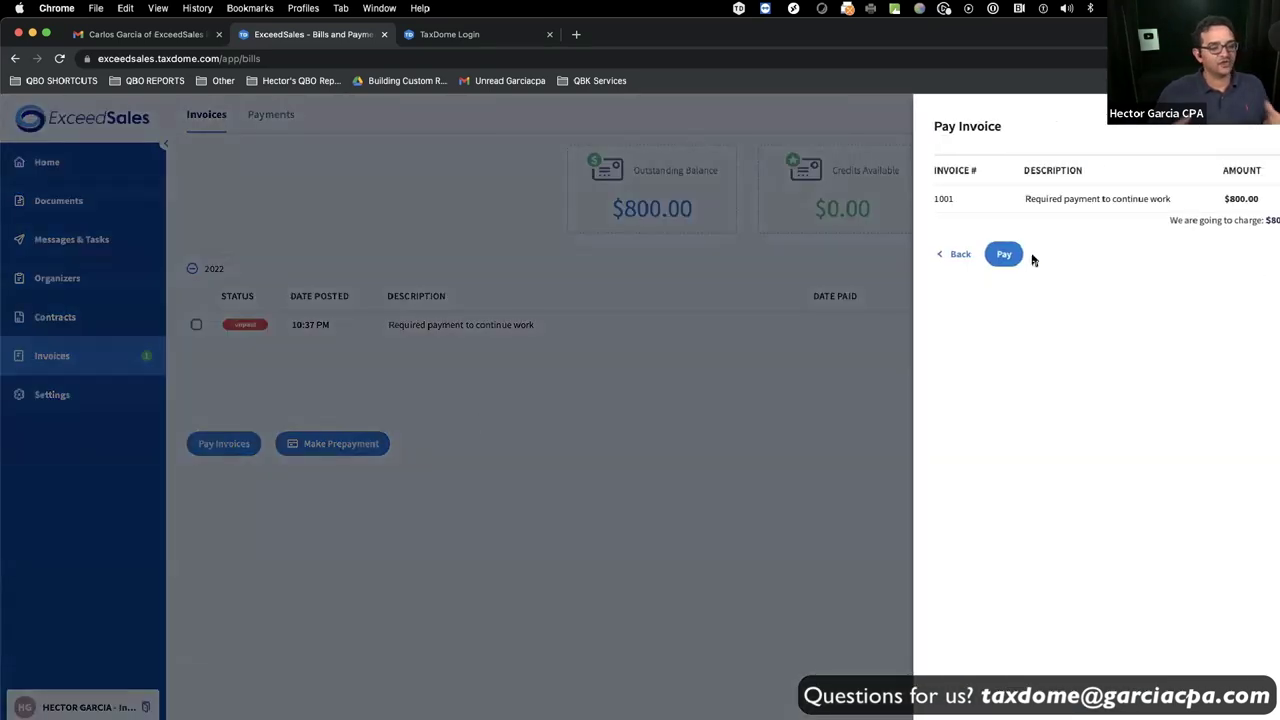
left_click(958, 255)
left_click(336, 455)
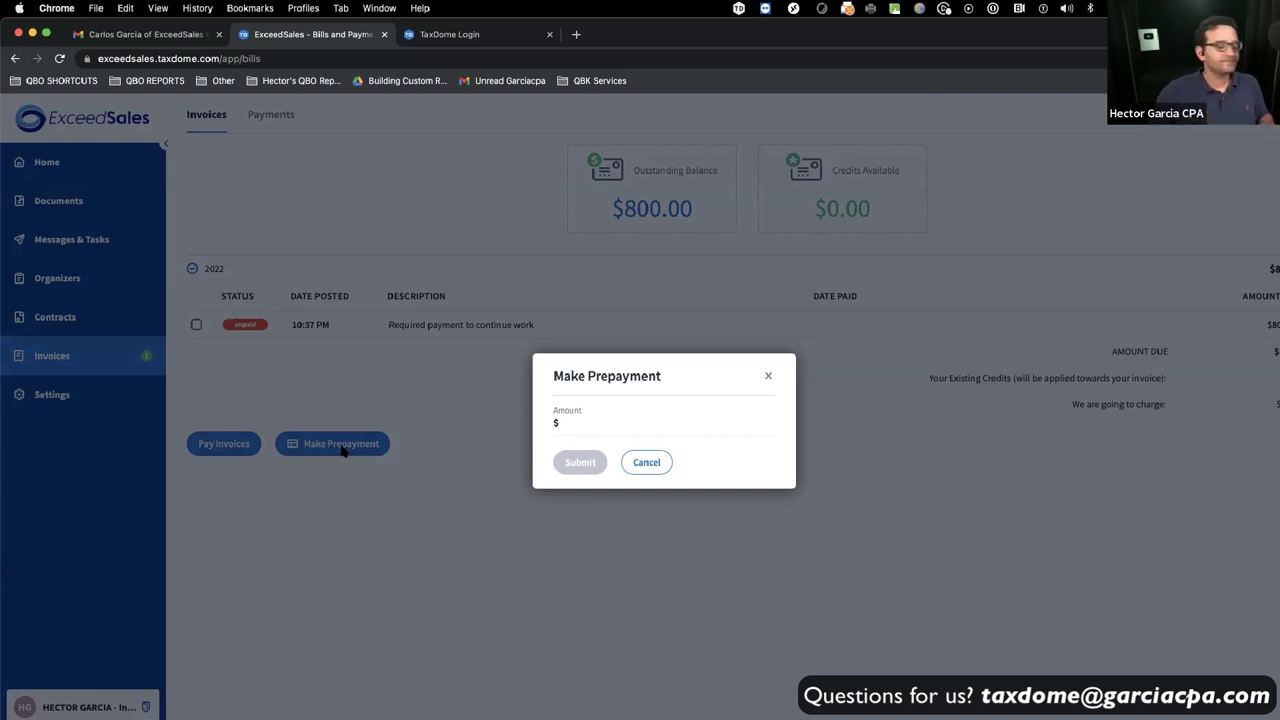
type("5")
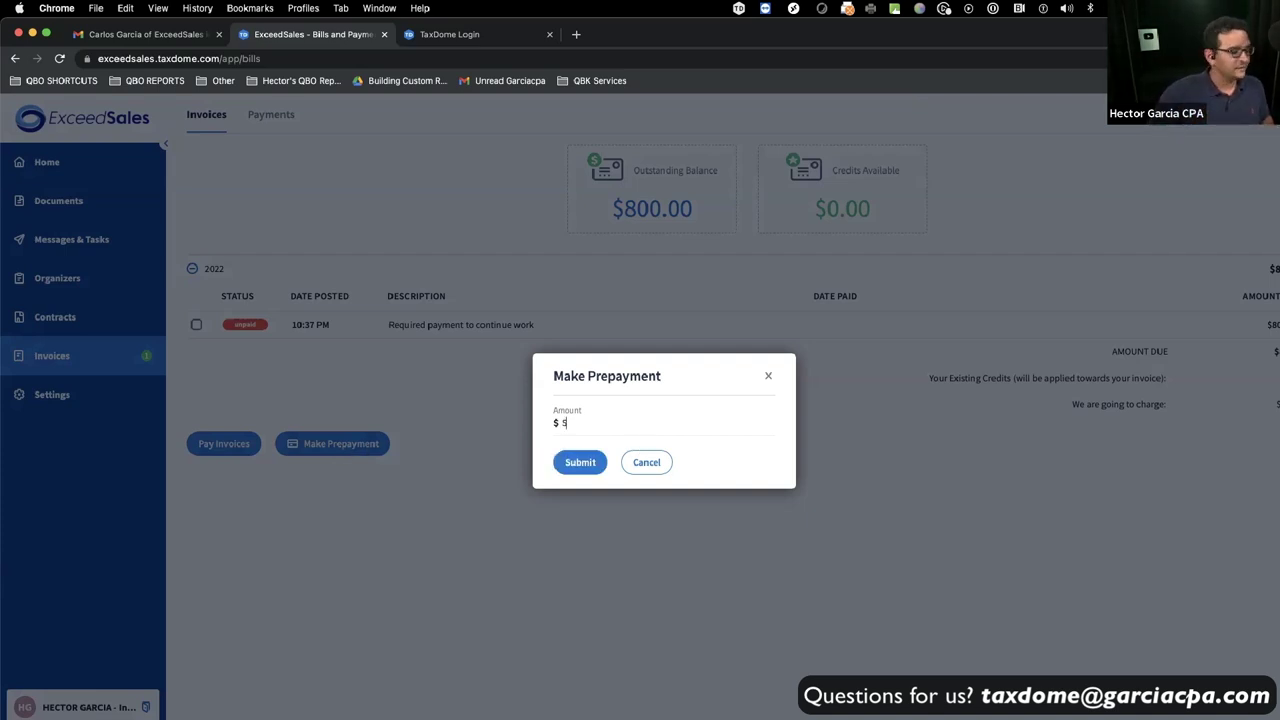
type("00")
left_click(595, 463)
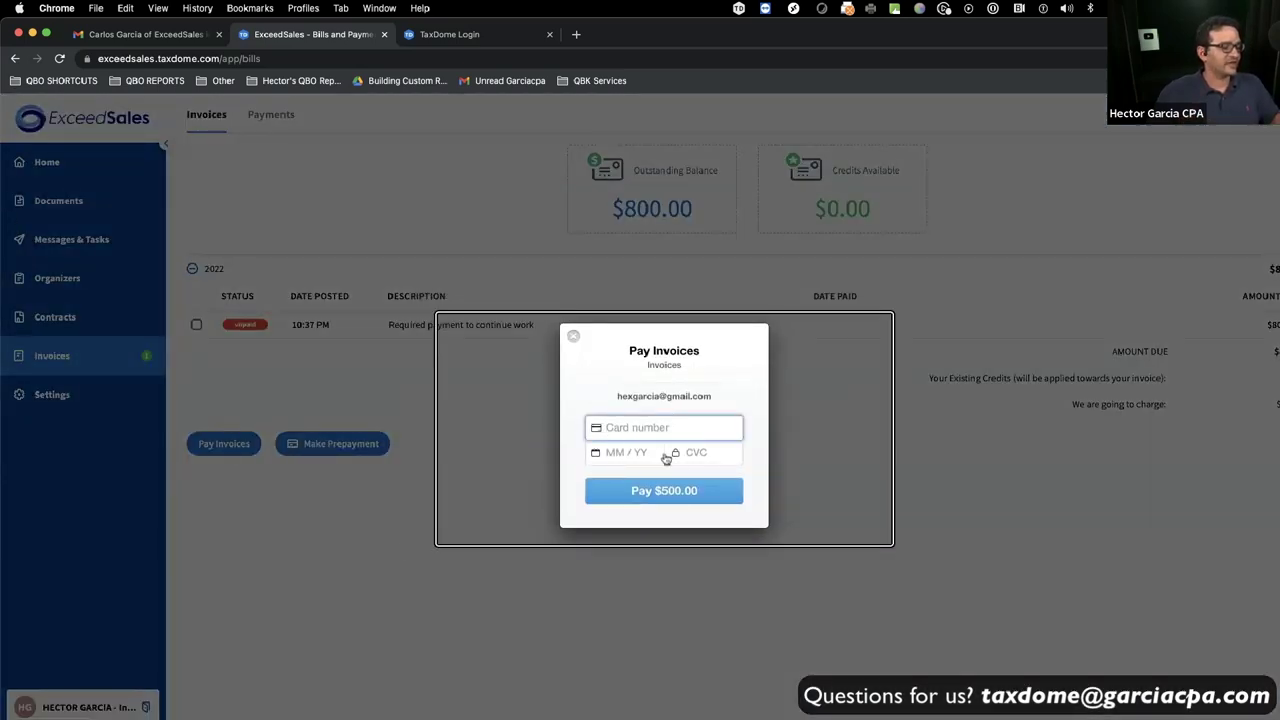
left_click(573, 337)
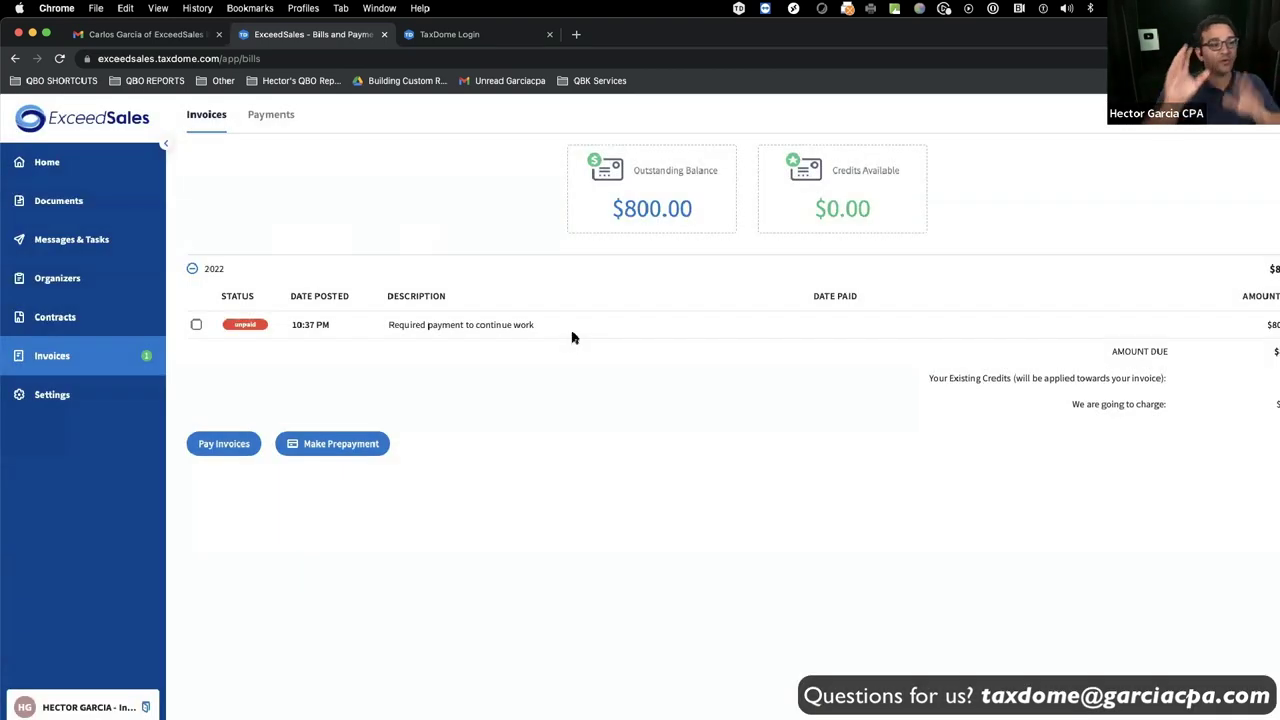
left_click(50, 163)
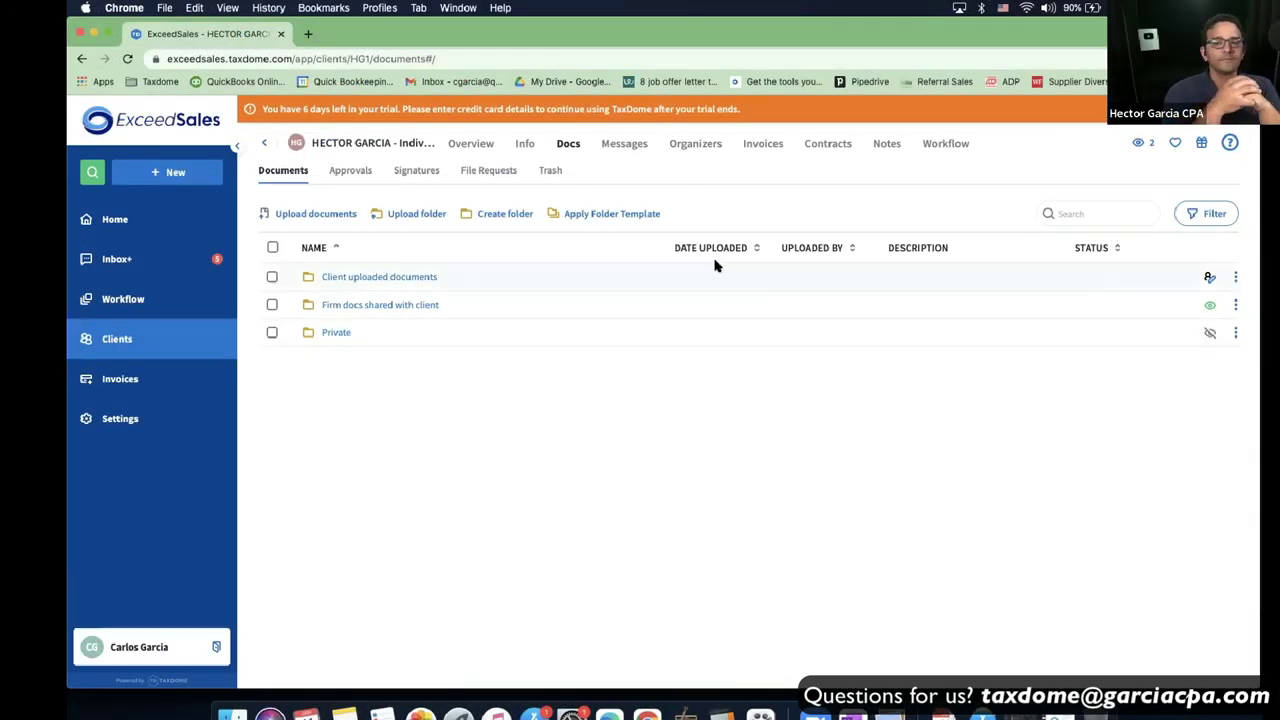
Expand Client uploaded documents > 2021 and seal f1120.pdf.
left_click(408, 304)
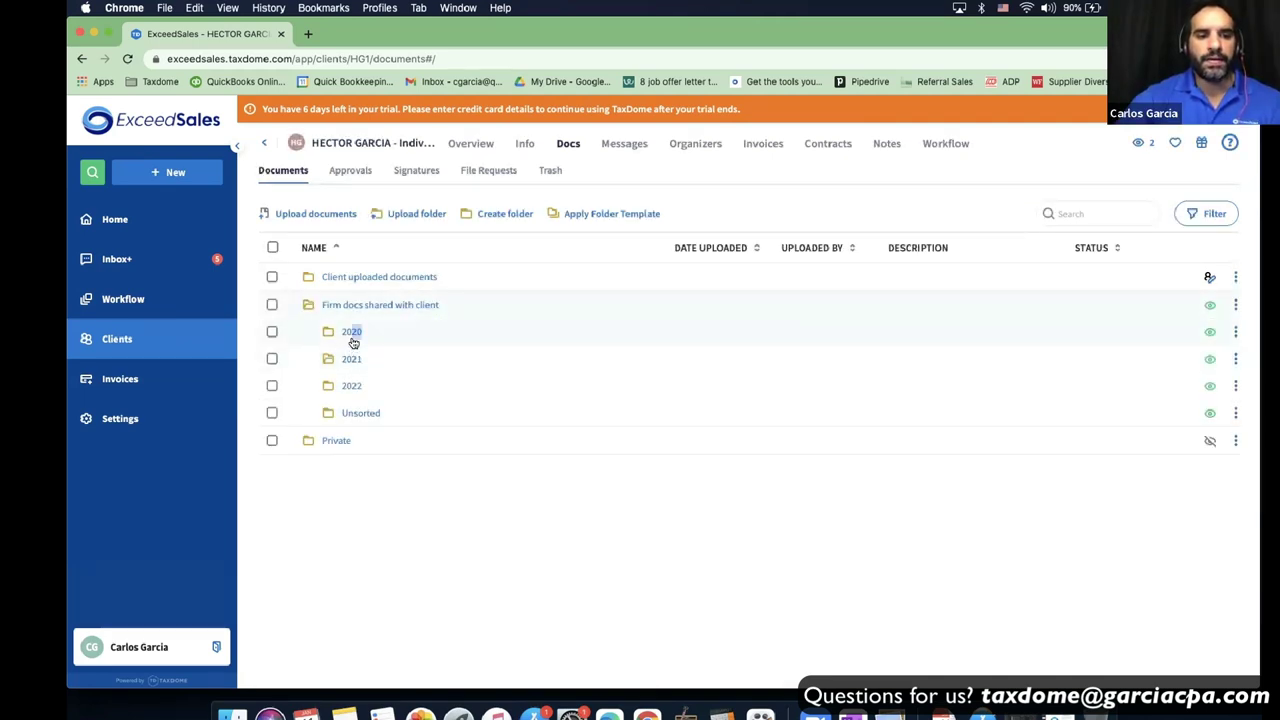
left_click(402, 280)
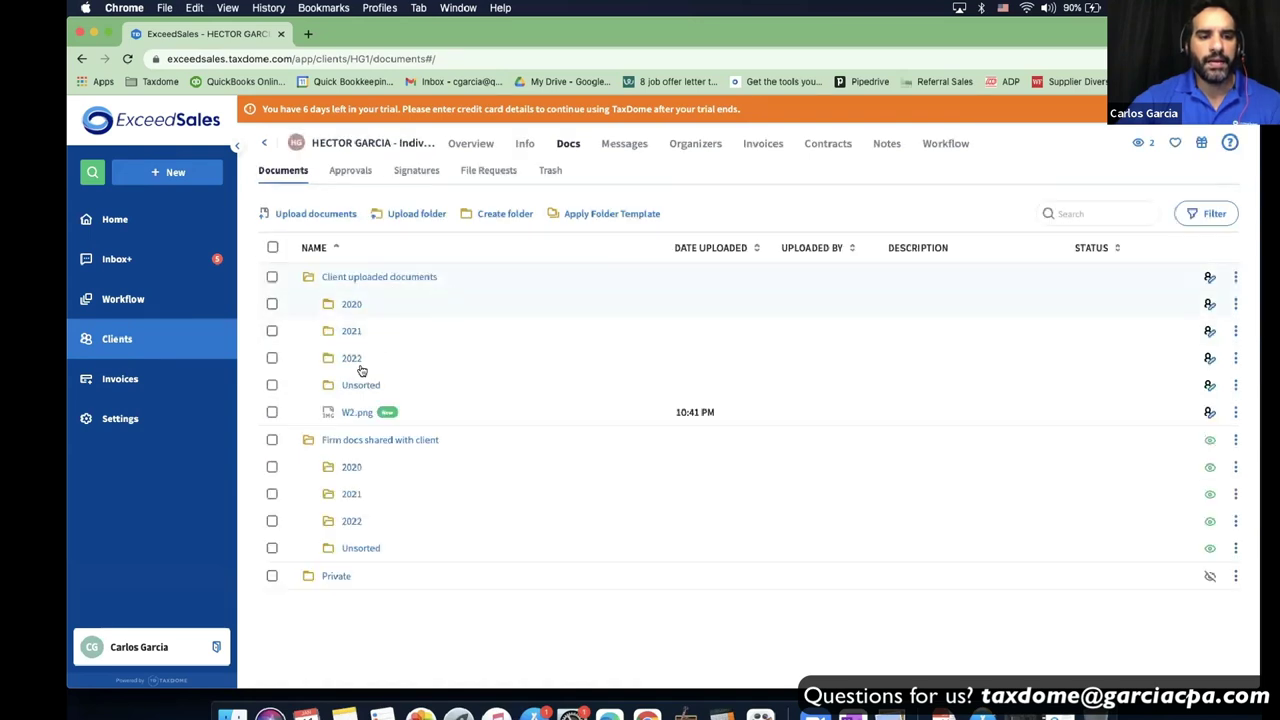
left_click(353, 331)
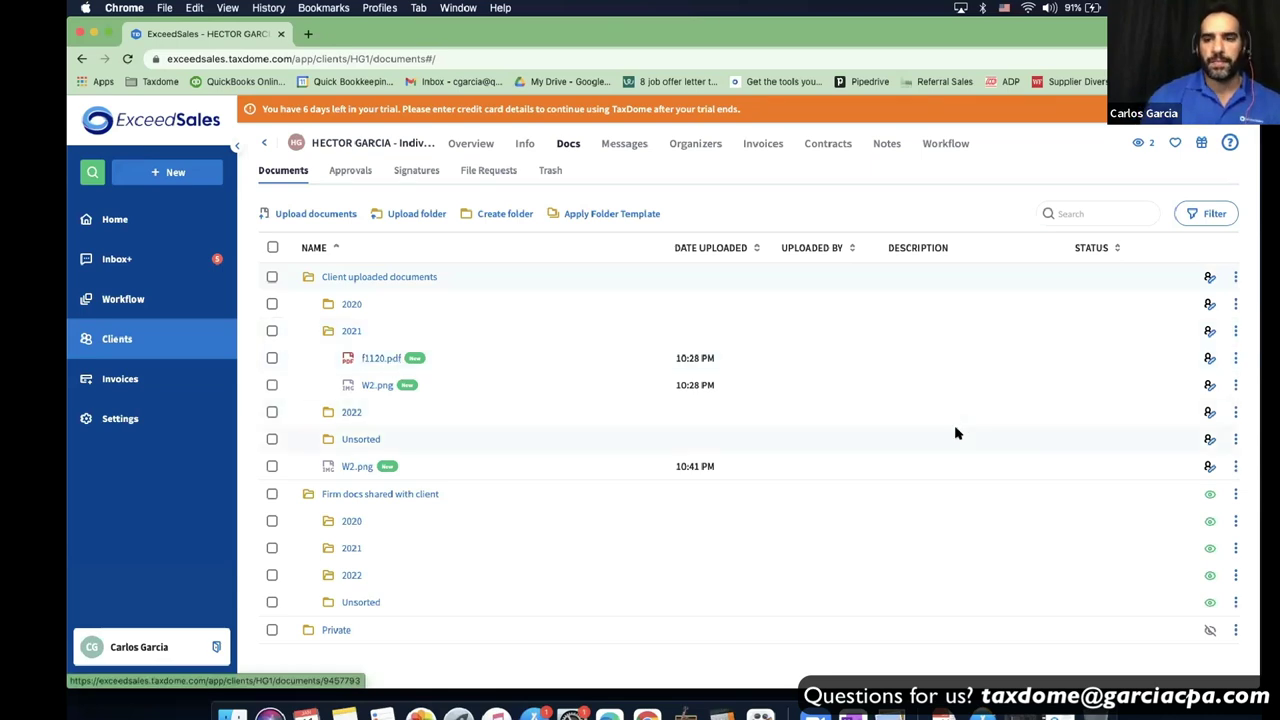
left_click(1236, 358)
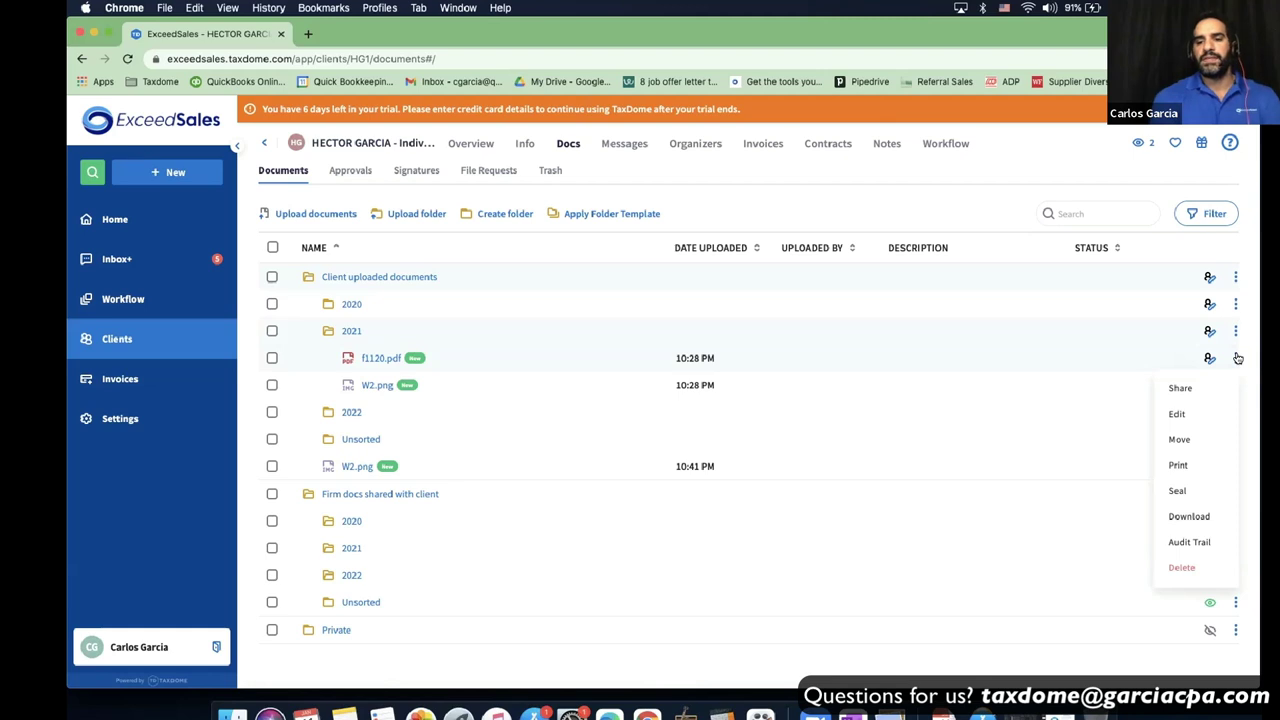
left_click(1178, 491)
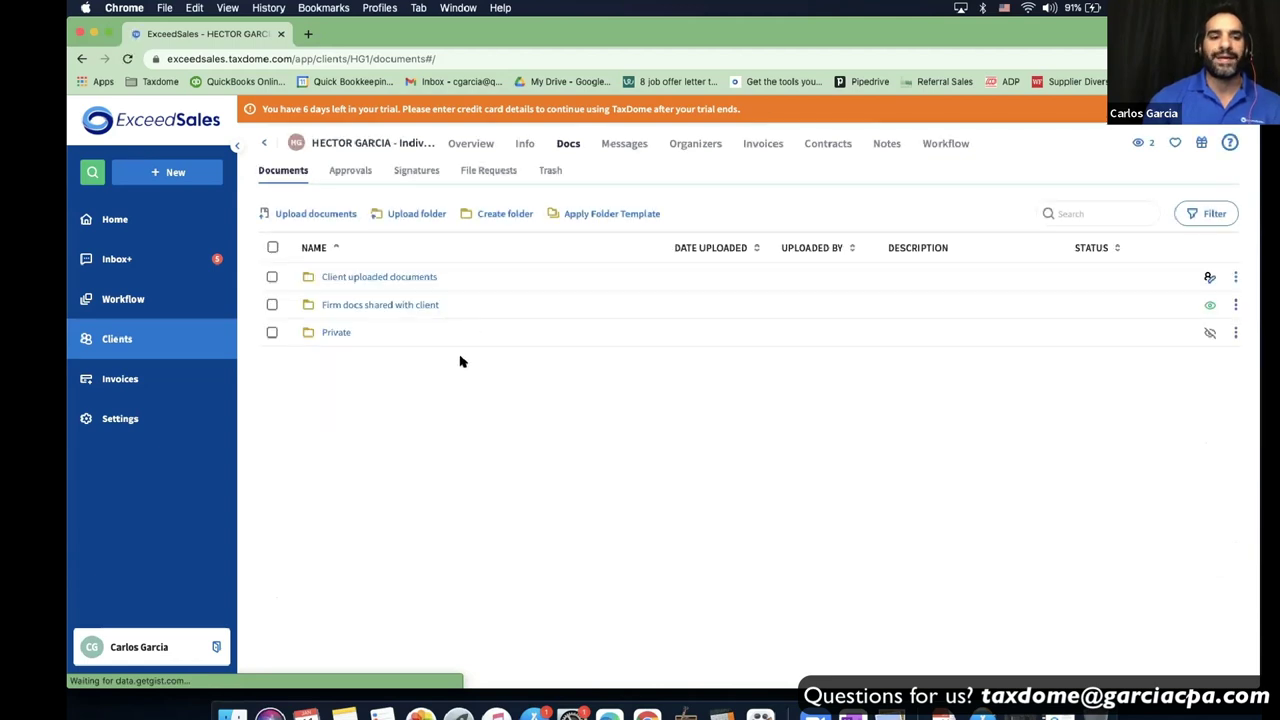
Re-expand the 2021 folder and bring up f1120.pdf's actions menu.
left_click(395, 280)
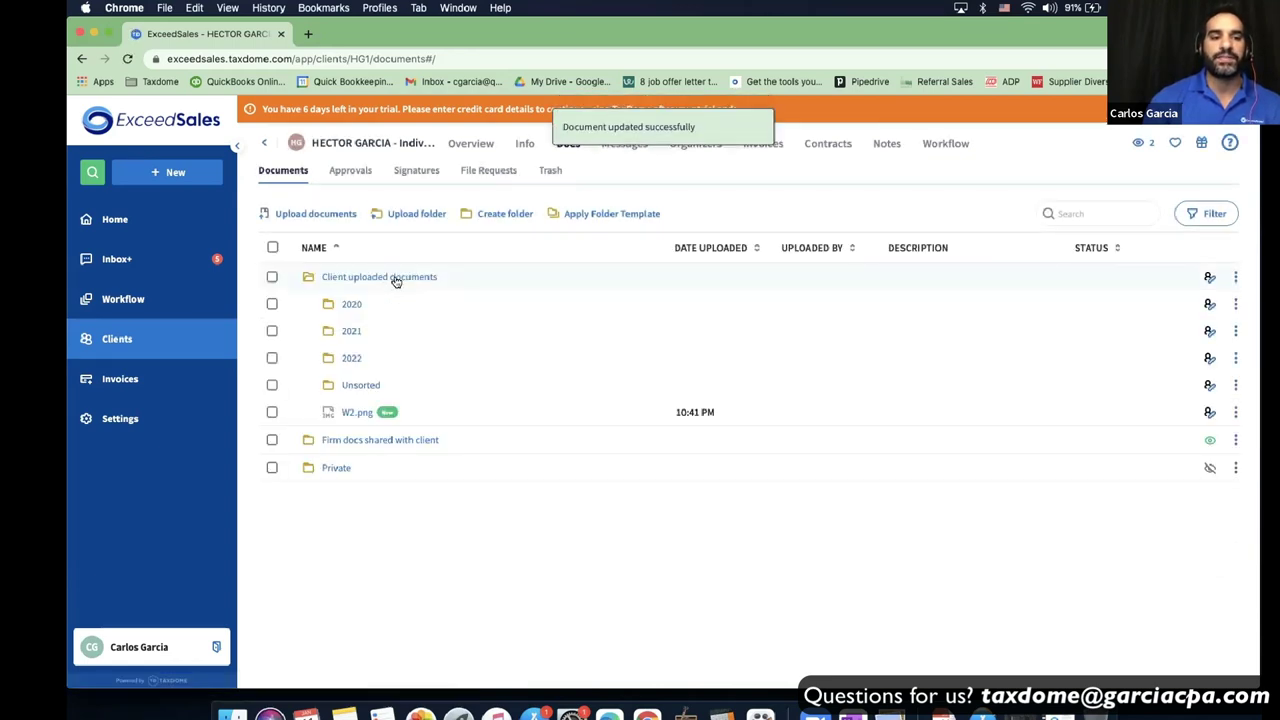
left_click(352, 332)
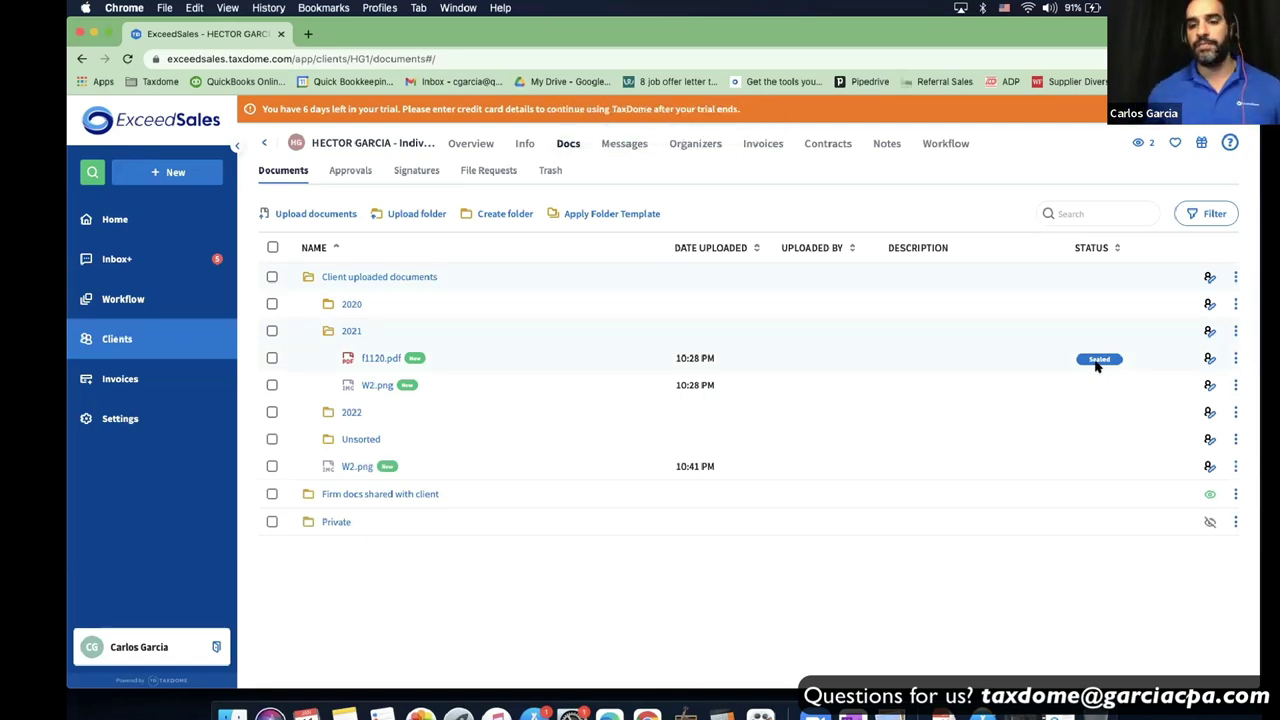
left_click(1235, 358)
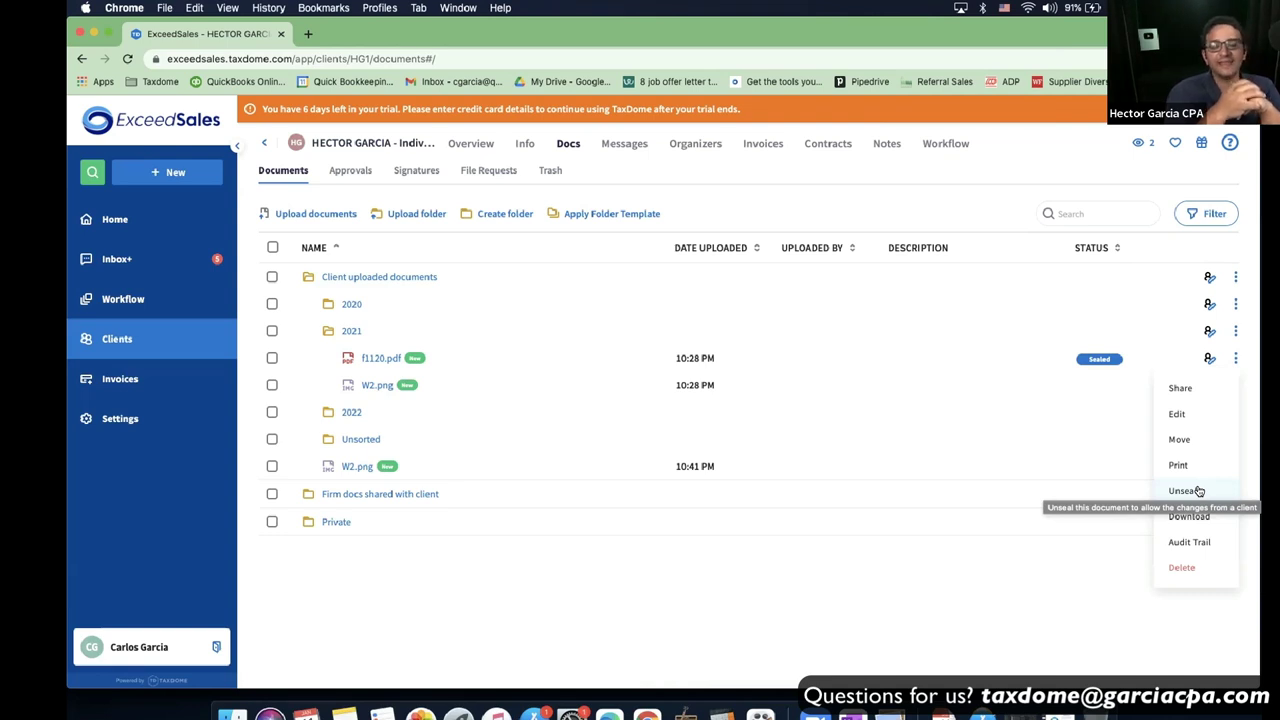
Unseal f1120.pdf, recheck its actions in the 2021 folder, and expand Firm docs shared with client.
left_click(1198, 491)
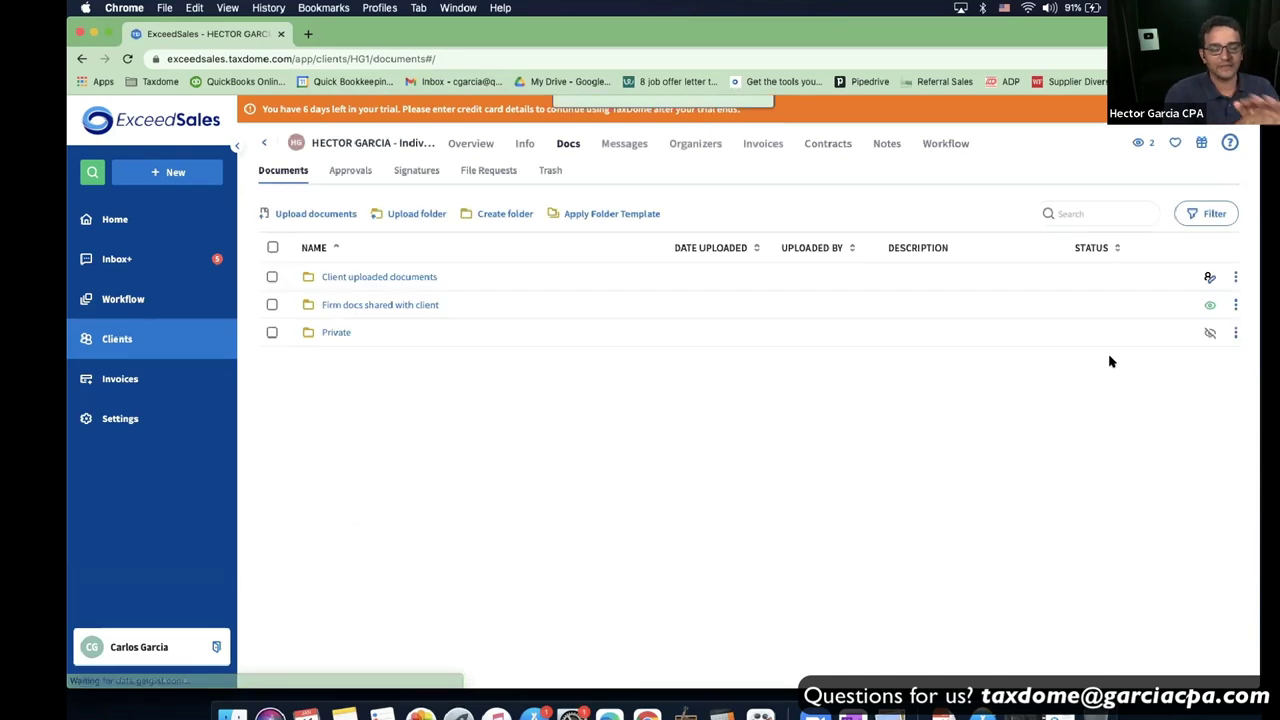
left_click(414, 274)
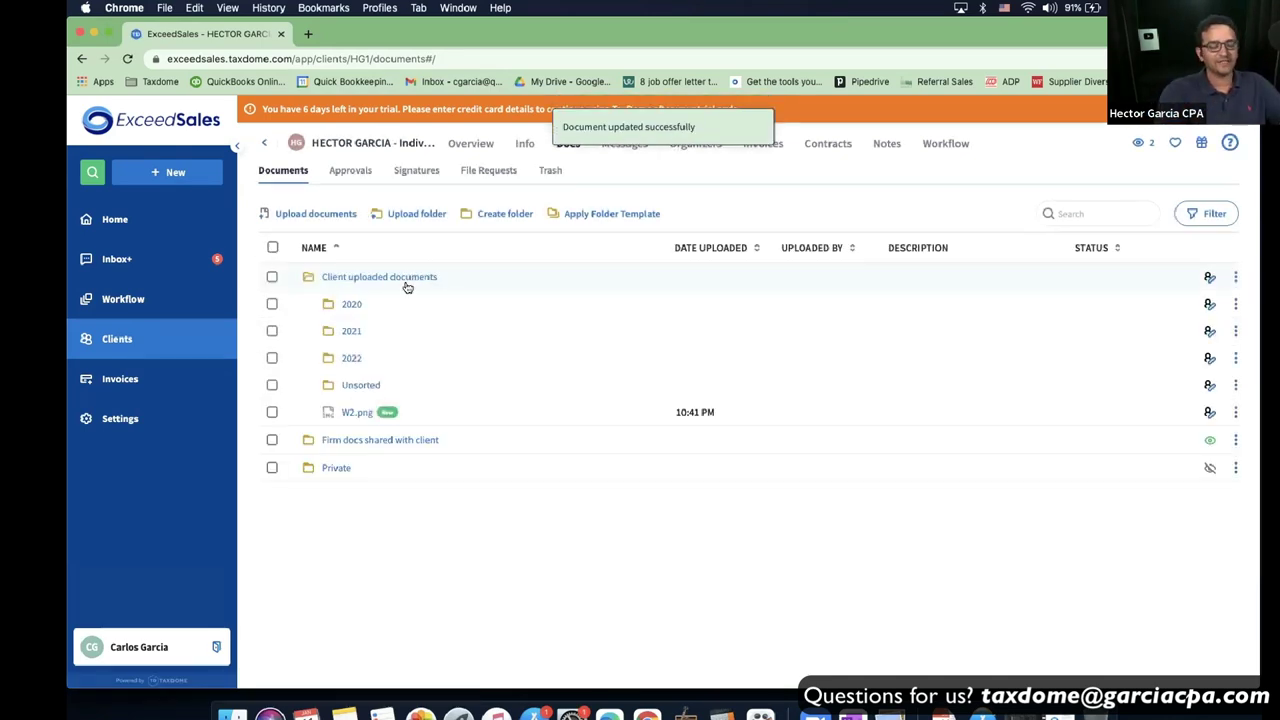
left_click(355, 330)
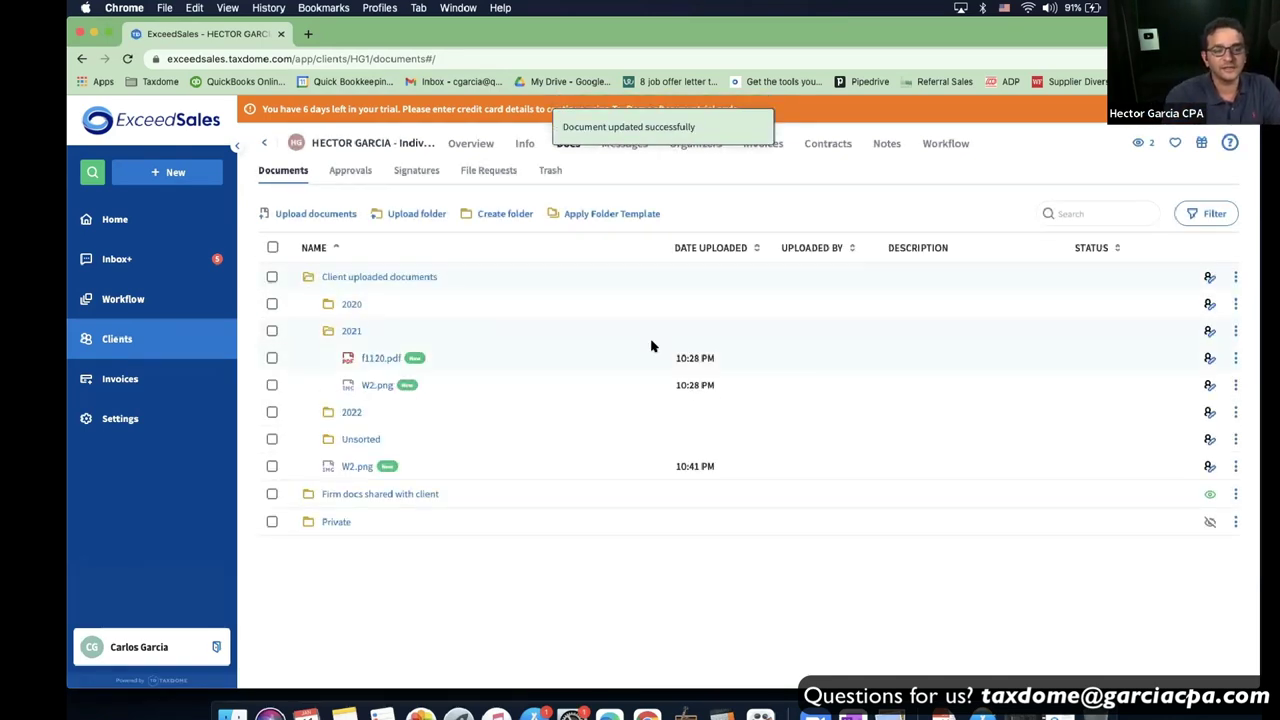
left_click(1235, 358)
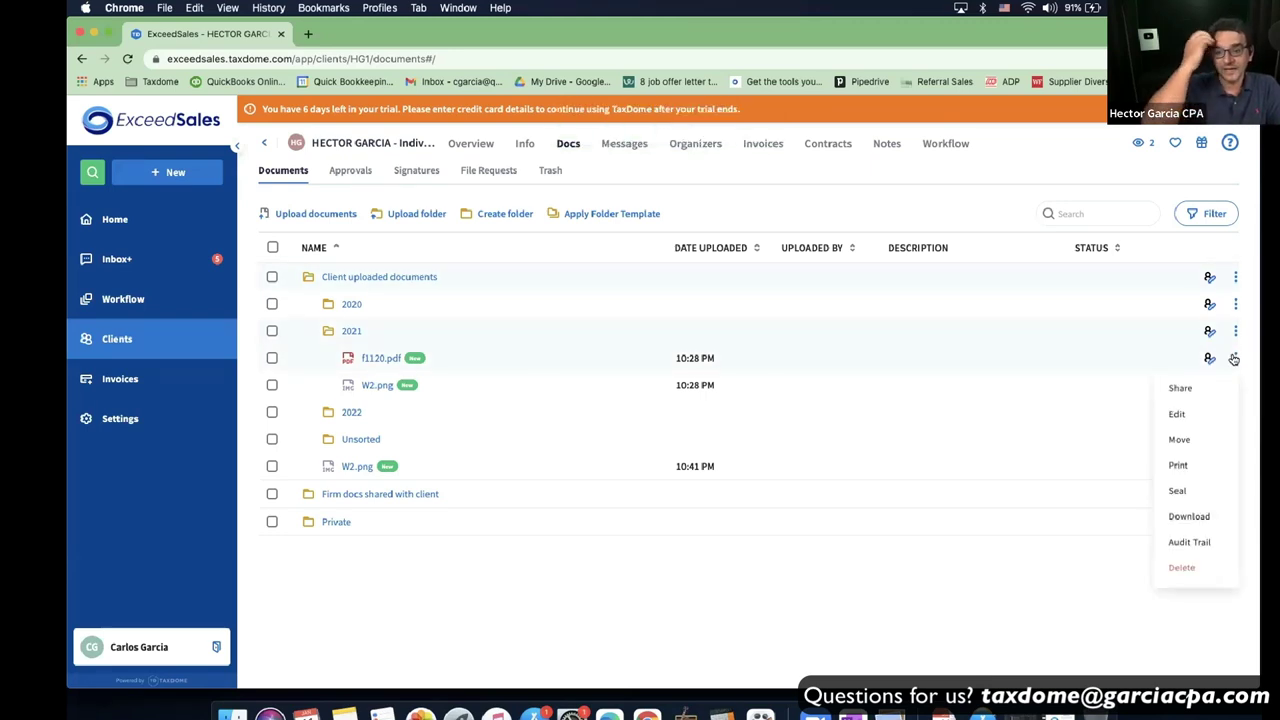
left_click(561, 358)
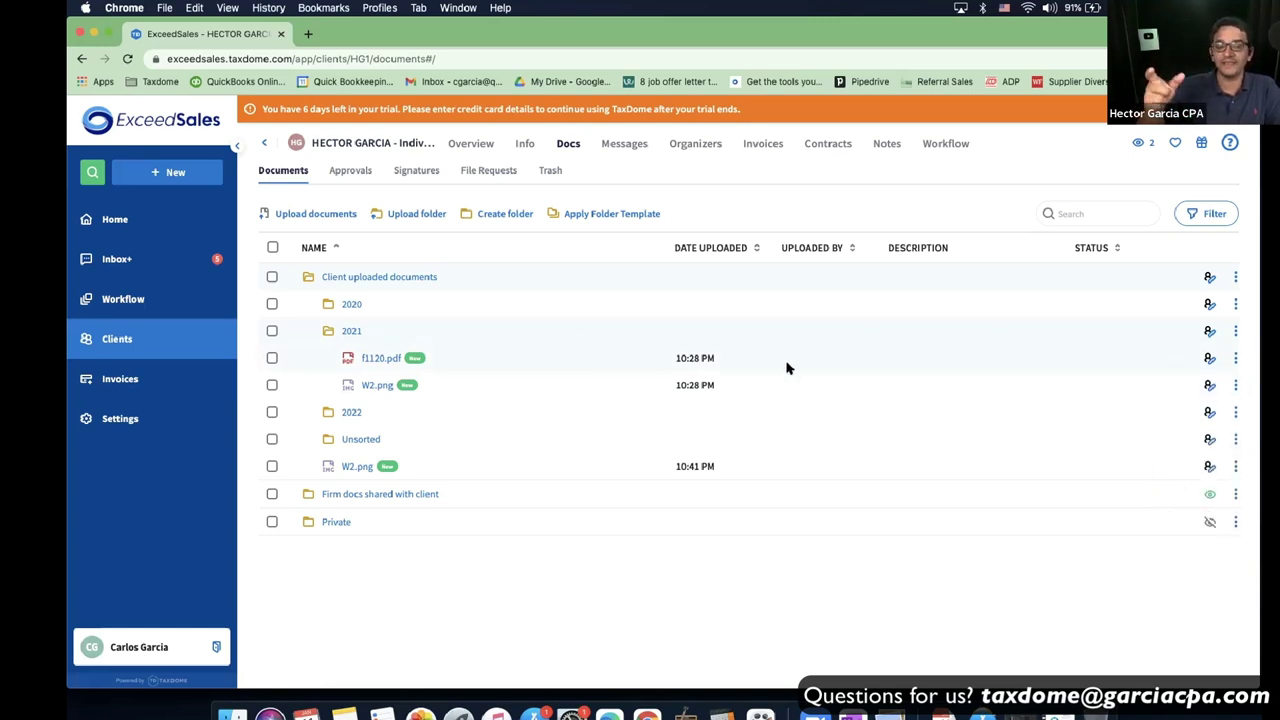
left_click(1236, 362)
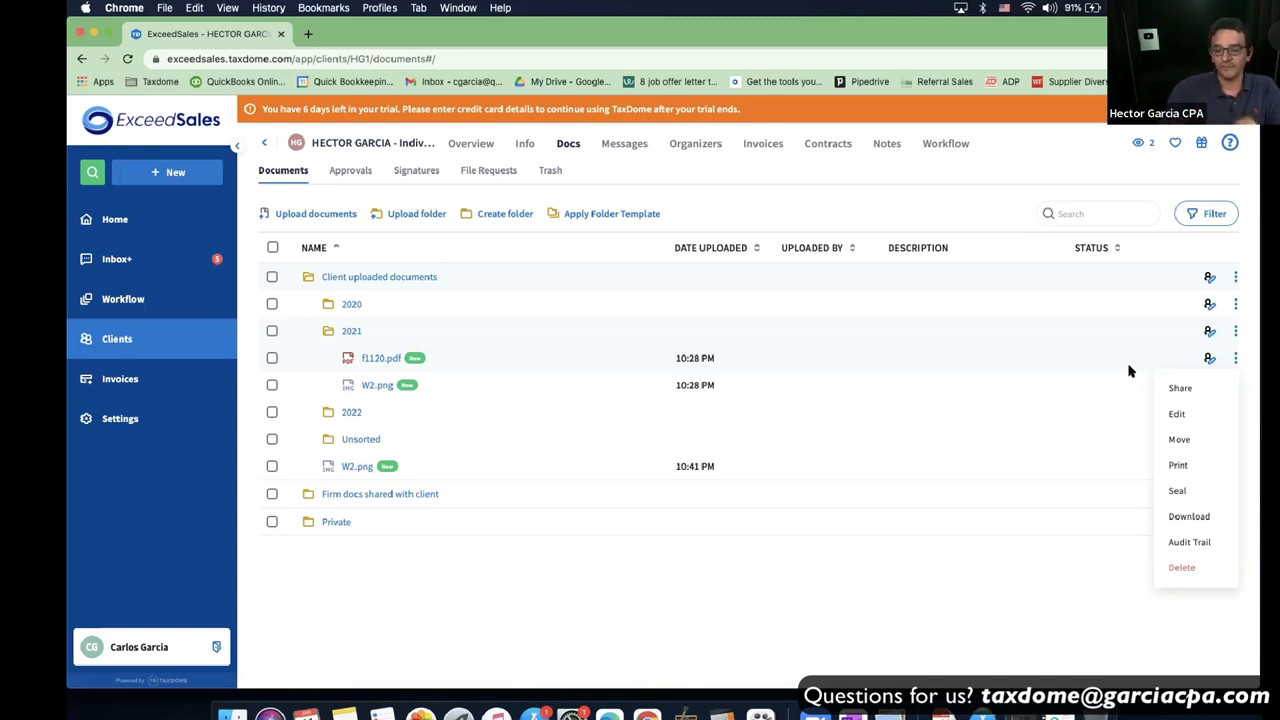
left_click(421, 494)
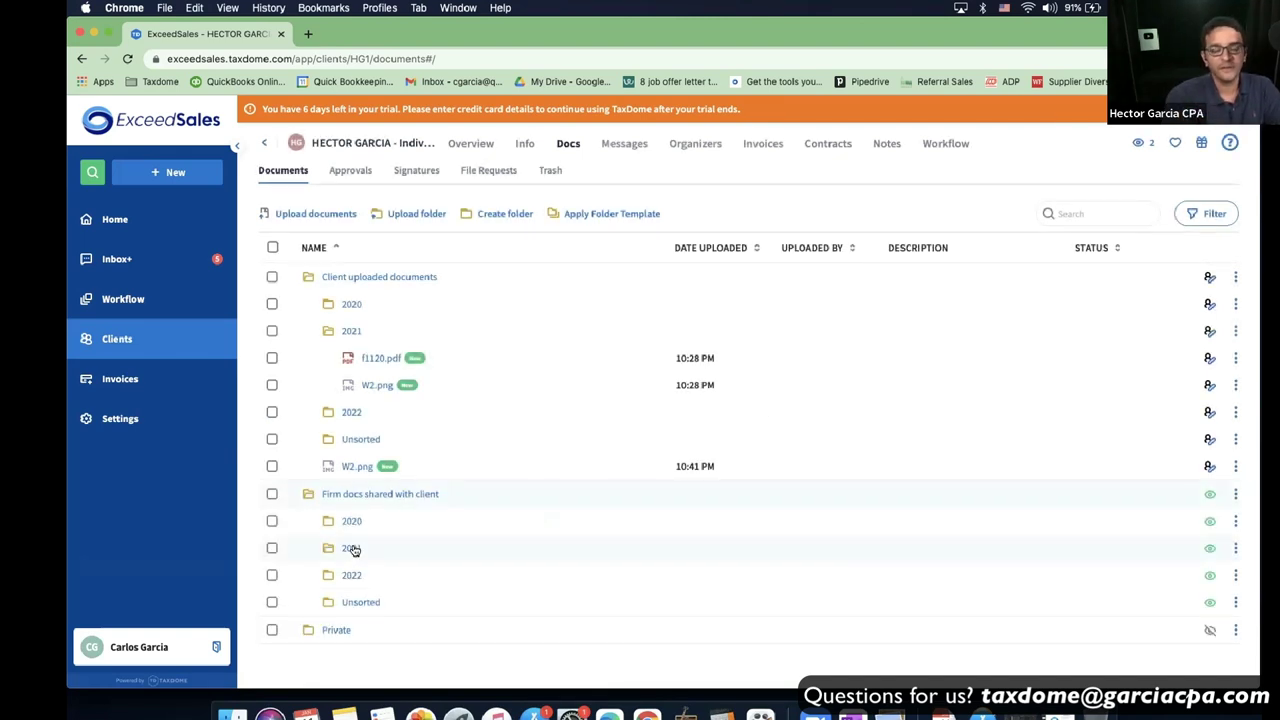
Move f1120.pdf into the 2021 subfolder of Firm docs shared with client.
left_click(272, 358)
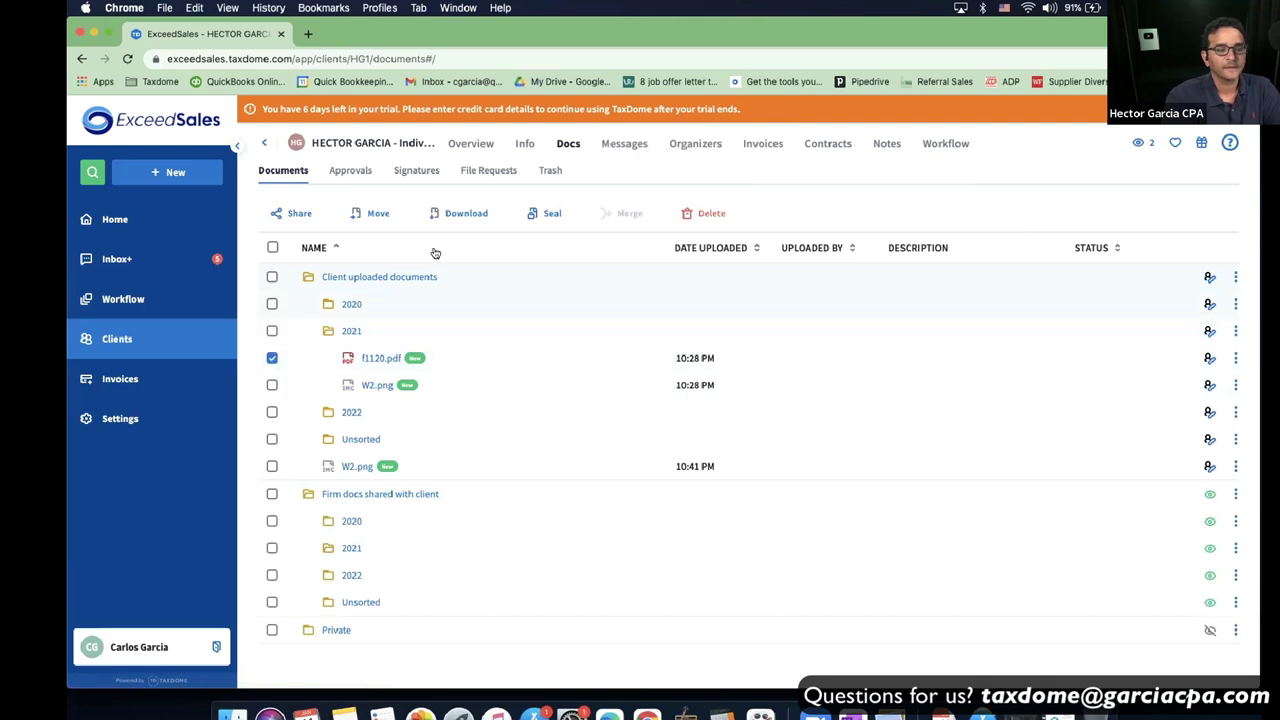
left_click(374, 213)
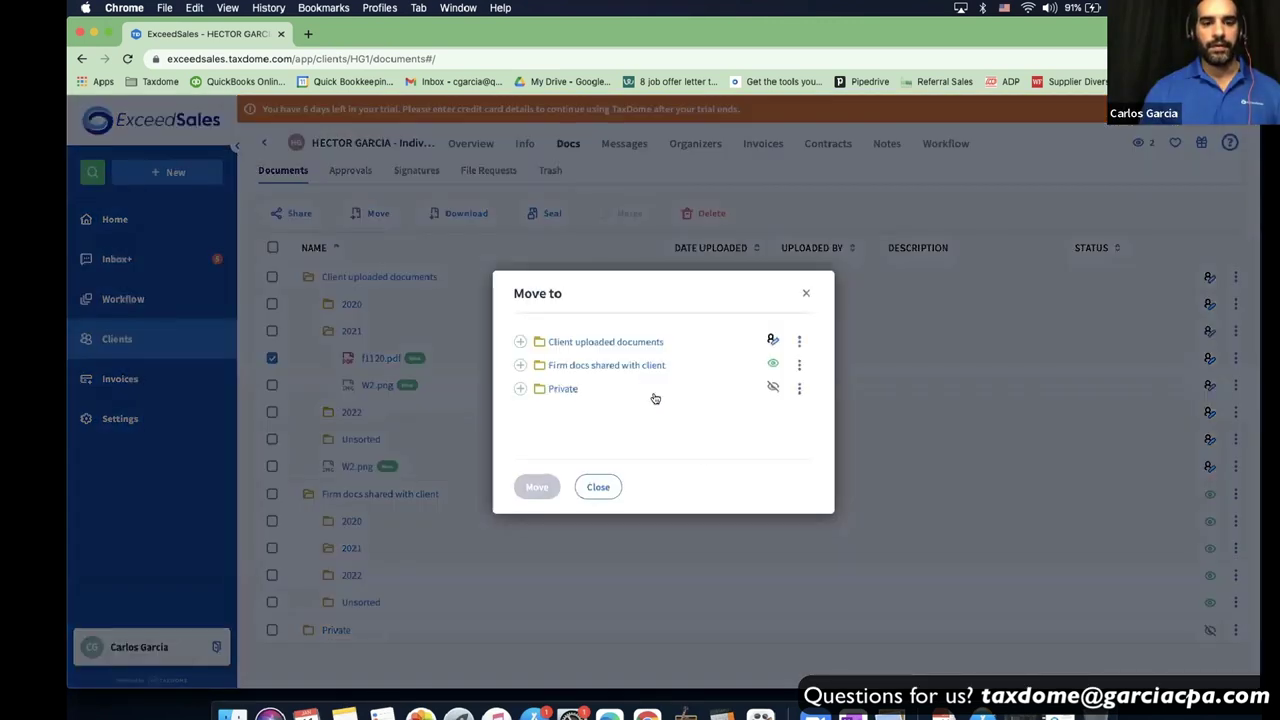
left_click(609, 366)
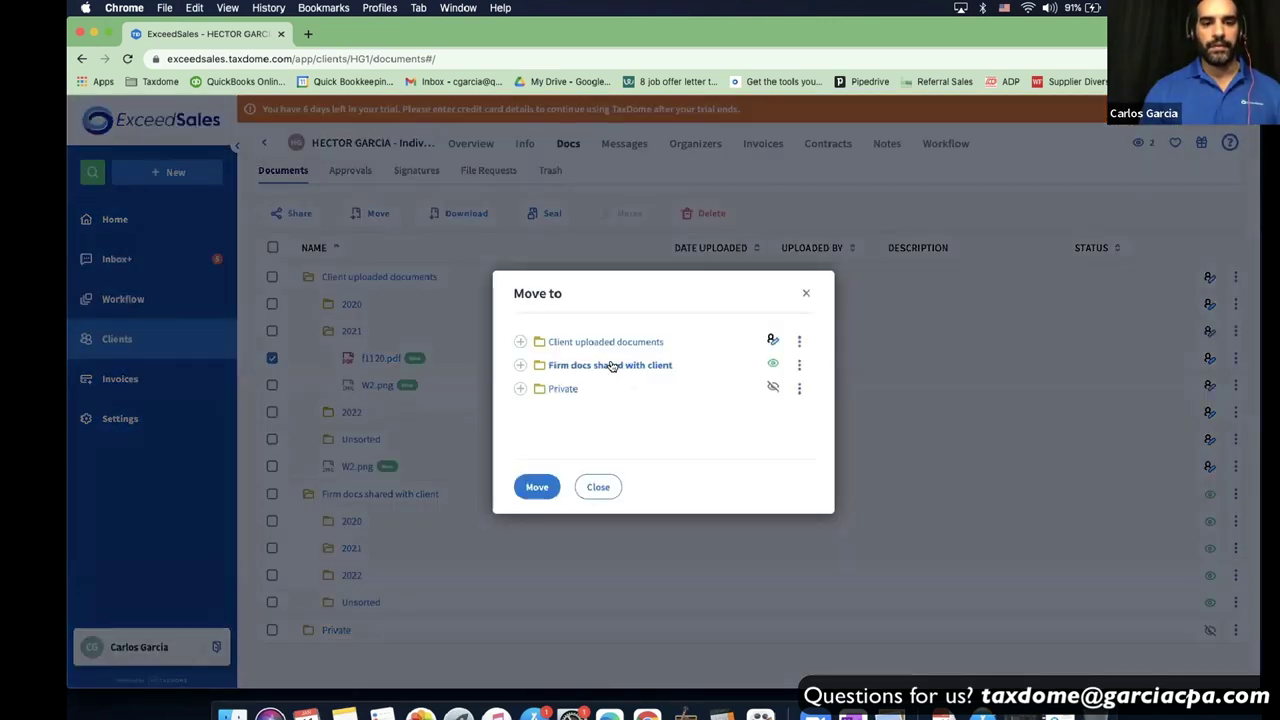
left_click(520, 367)
left_click(574, 412)
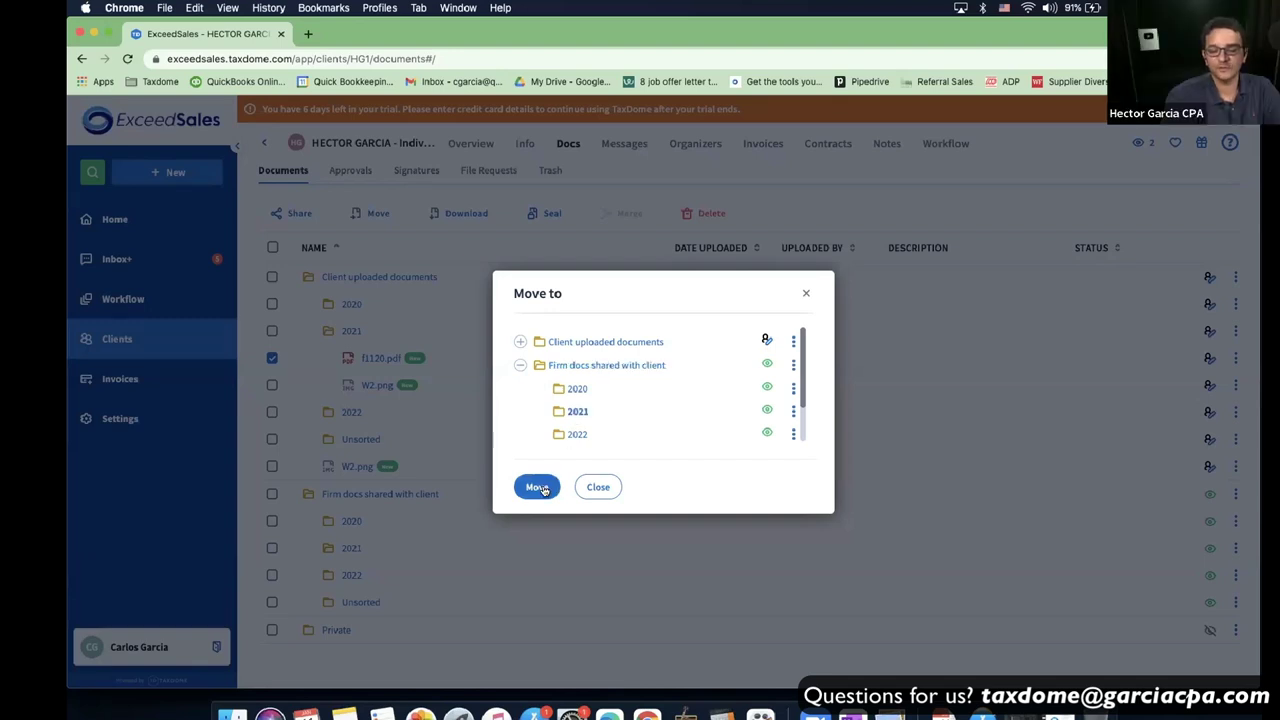
left_click(541, 487)
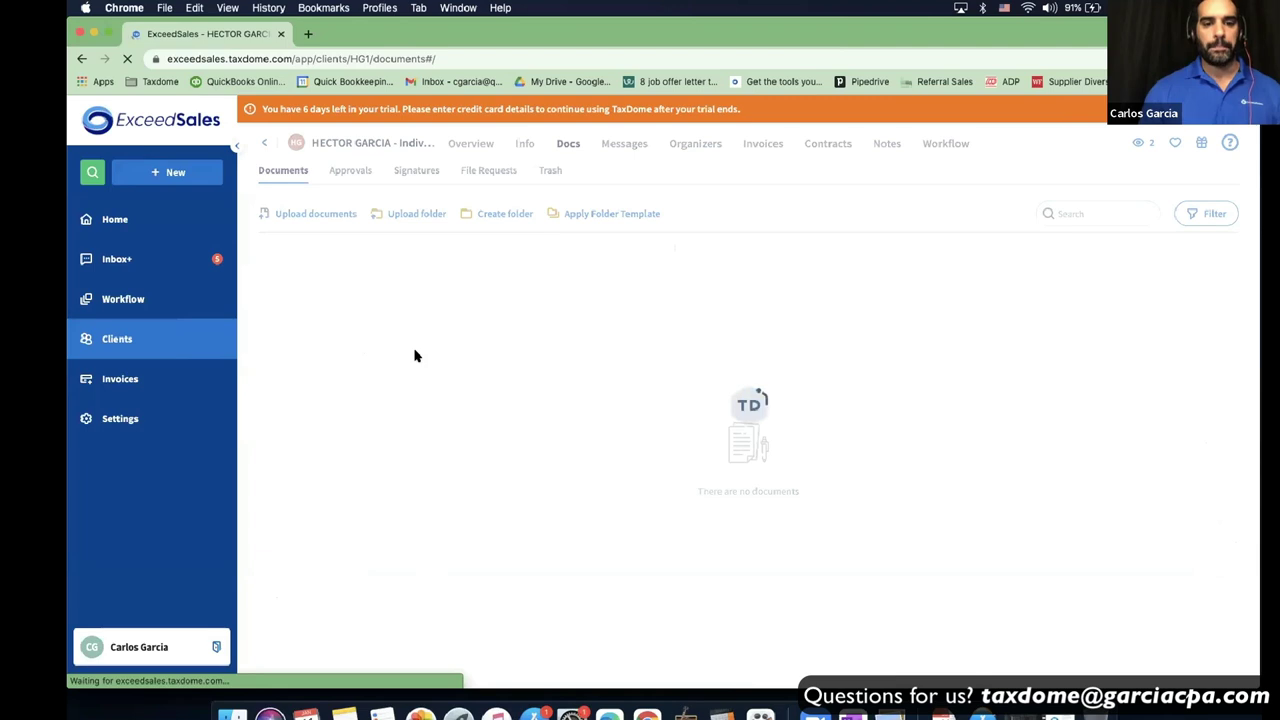
Expand Firm docs shared with client > 2021 to confirm f1120.pdf is there and open its actions.
left_click(346, 306)
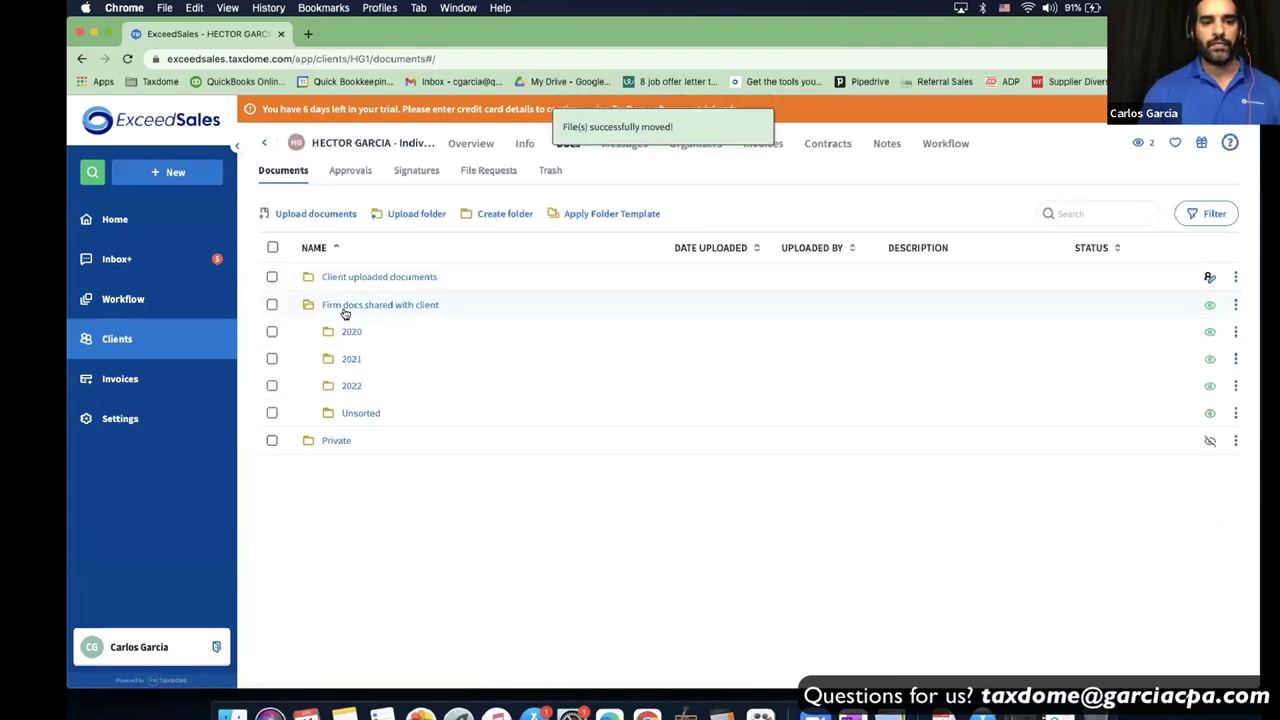
left_click(350, 369)
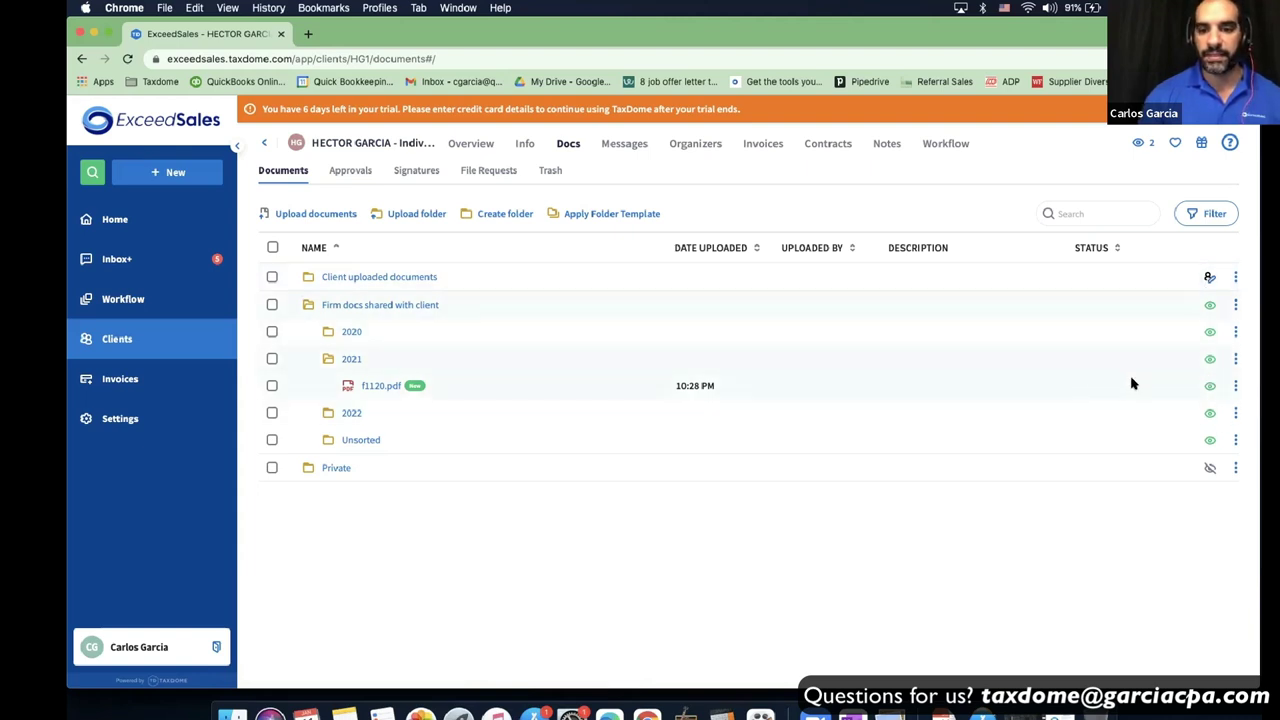
left_click(1234, 388)
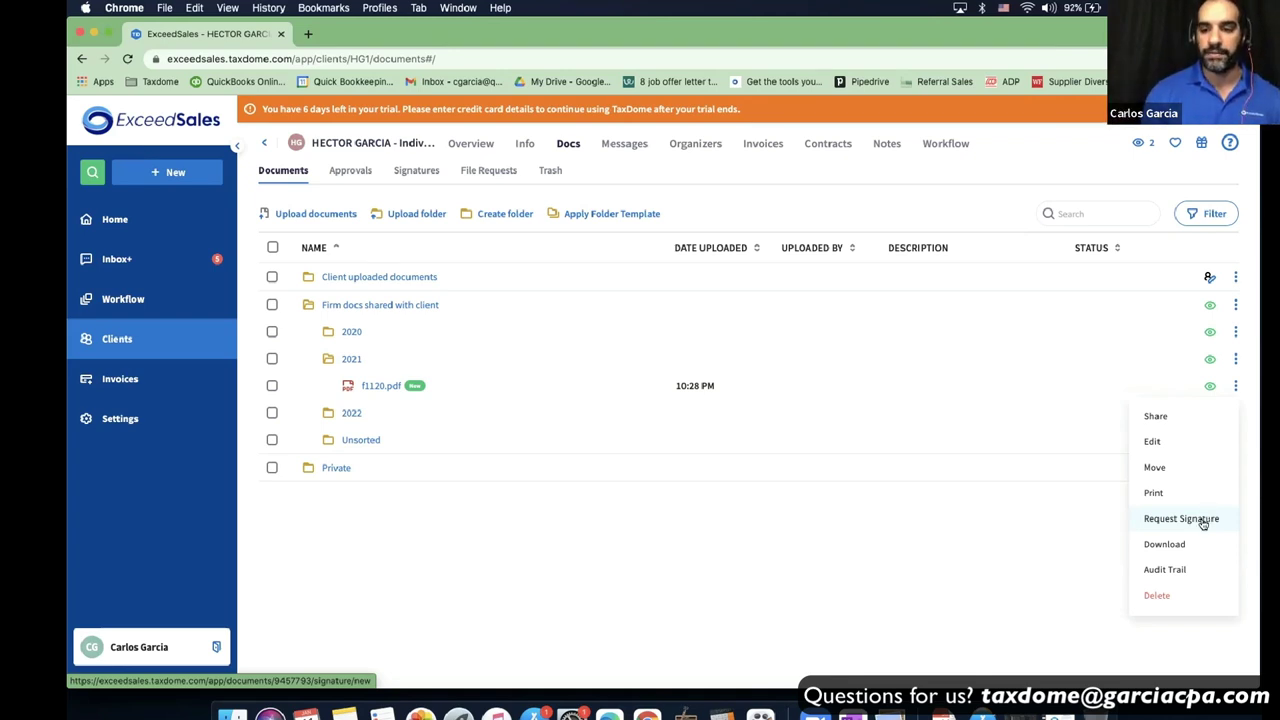
Start a signature request for f1120.pdf with the client as signer.
left_click(1199, 519)
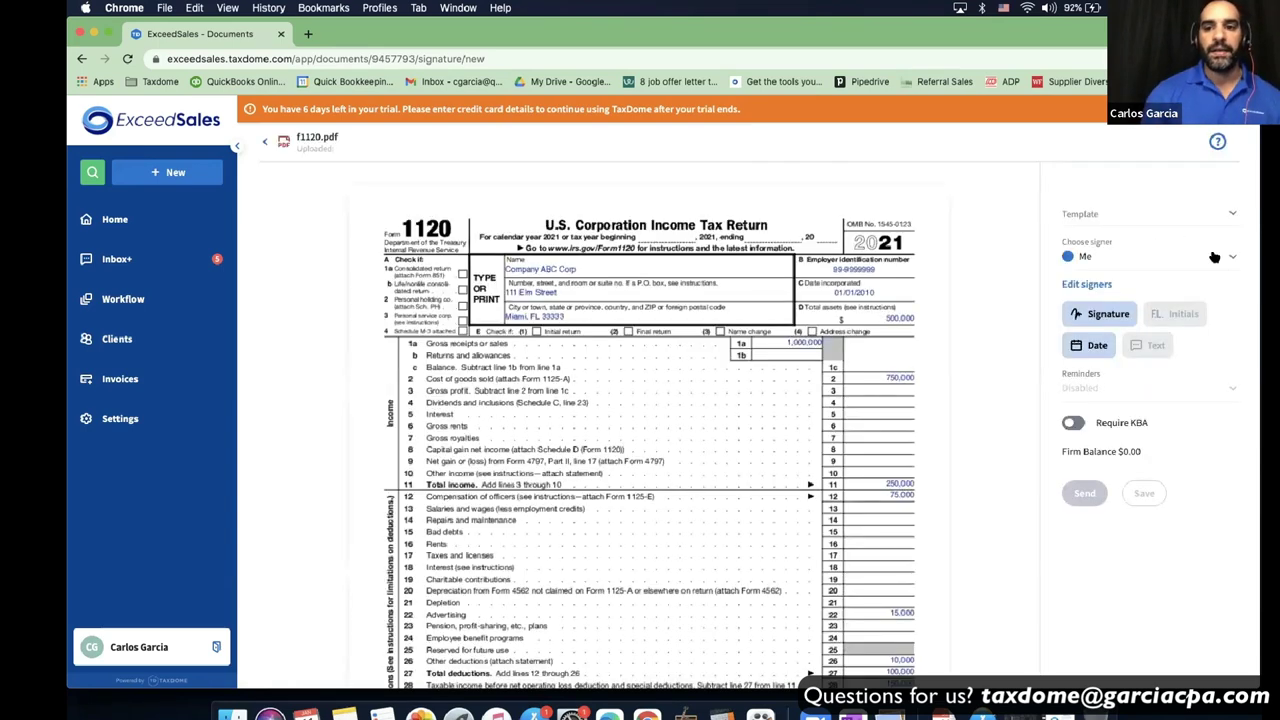
left_click(1232, 258)
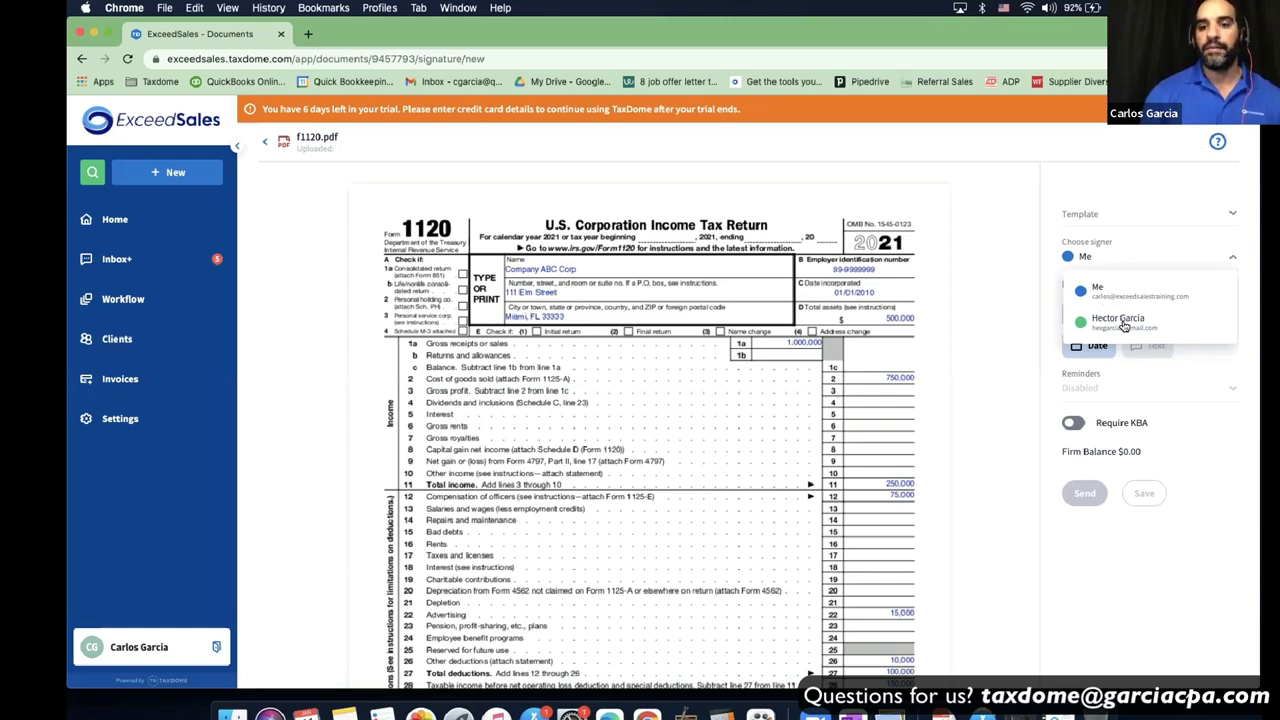
left_click(1120, 320)
Place signature, date and text fields on the Form 1120 Sign Here line.
scroll(925, 422, "down", 3)
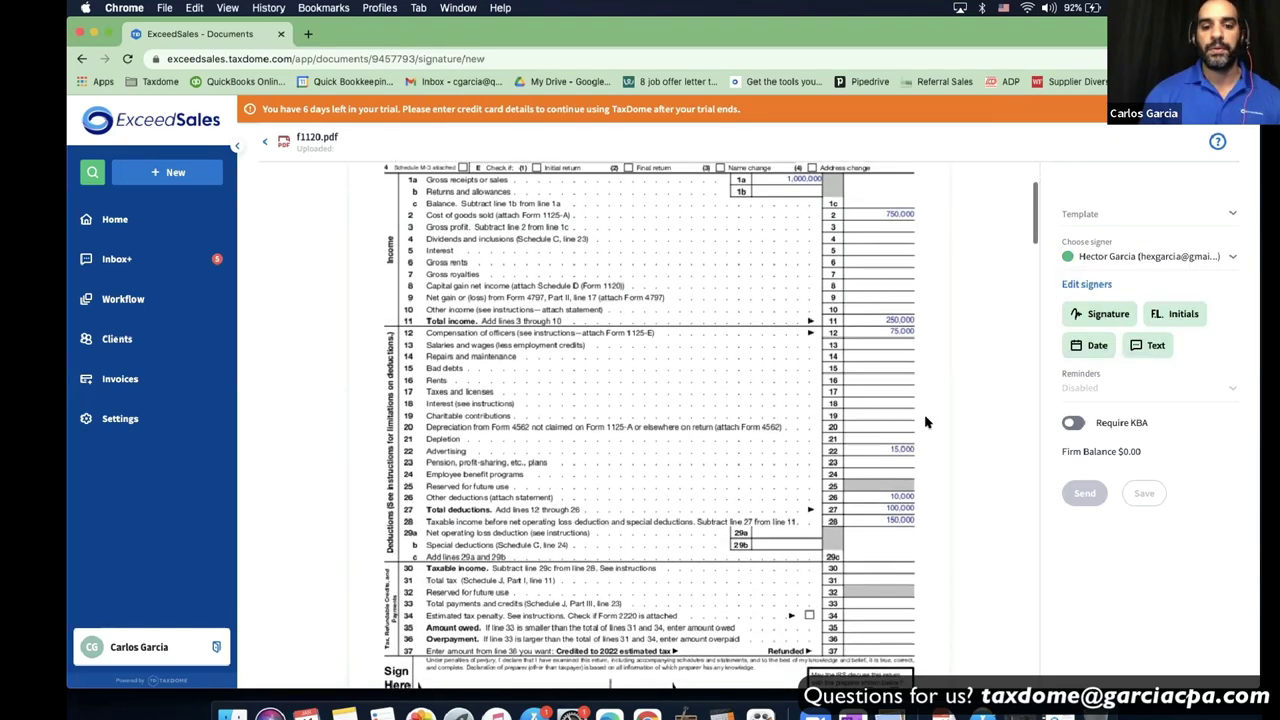
scroll(925, 422, "down", 5)
mouse_move(1108, 313)
left_mouse_down()
mouse_move(704, 398)
mouse_move(450, 506)
left_mouse_up()
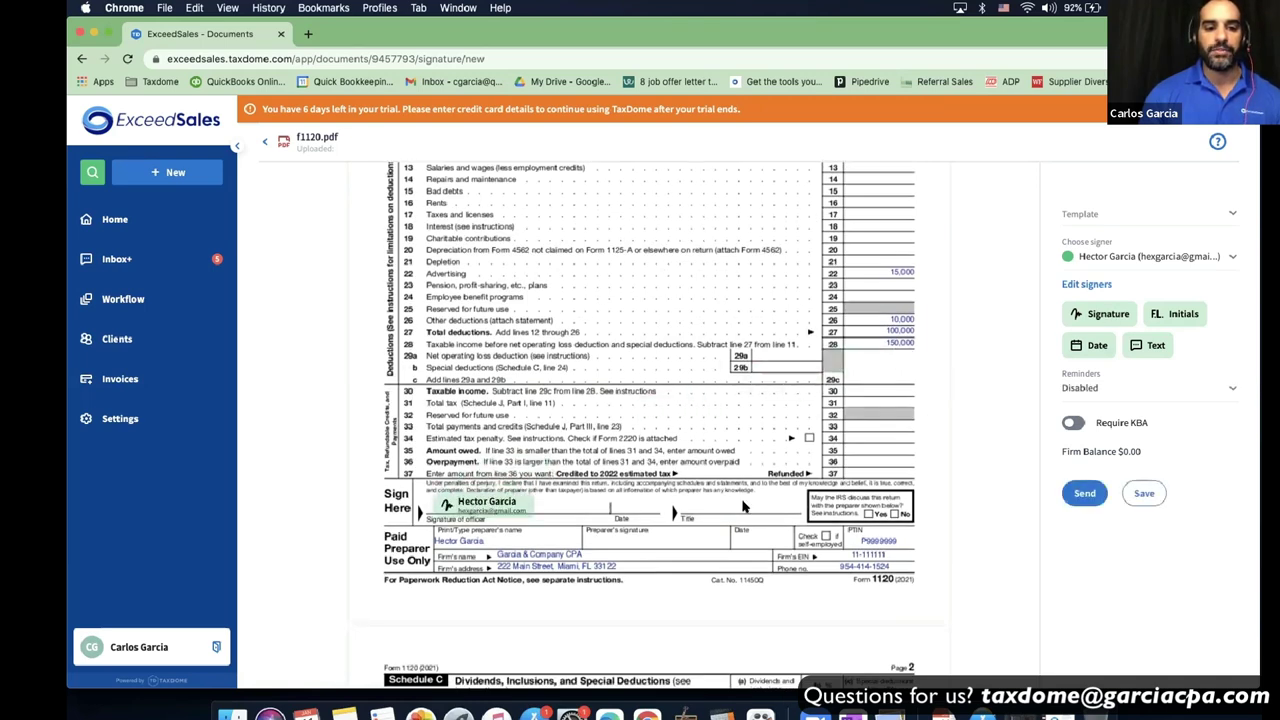
mouse_move(1097, 347)
left_mouse_down()
mouse_move(768, 438)
mouse_move(650, 513)
left_mouse_up()
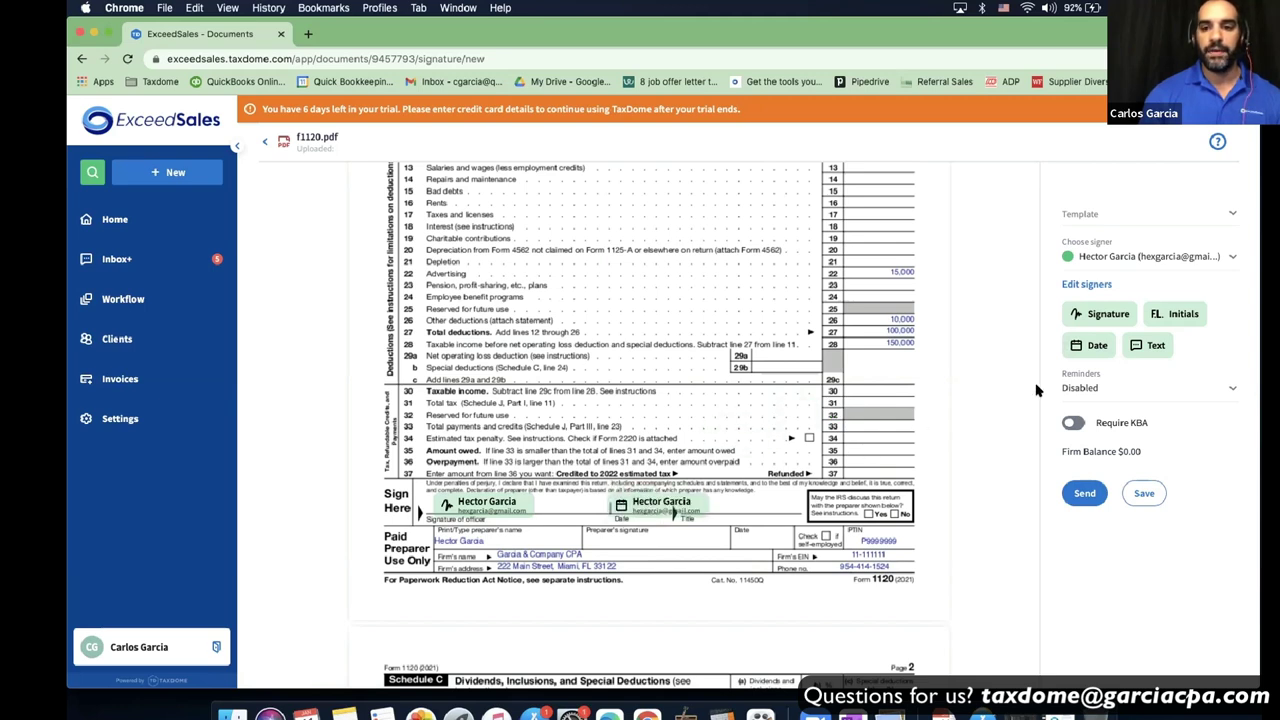
scroll(1140, 366, "down", 1)
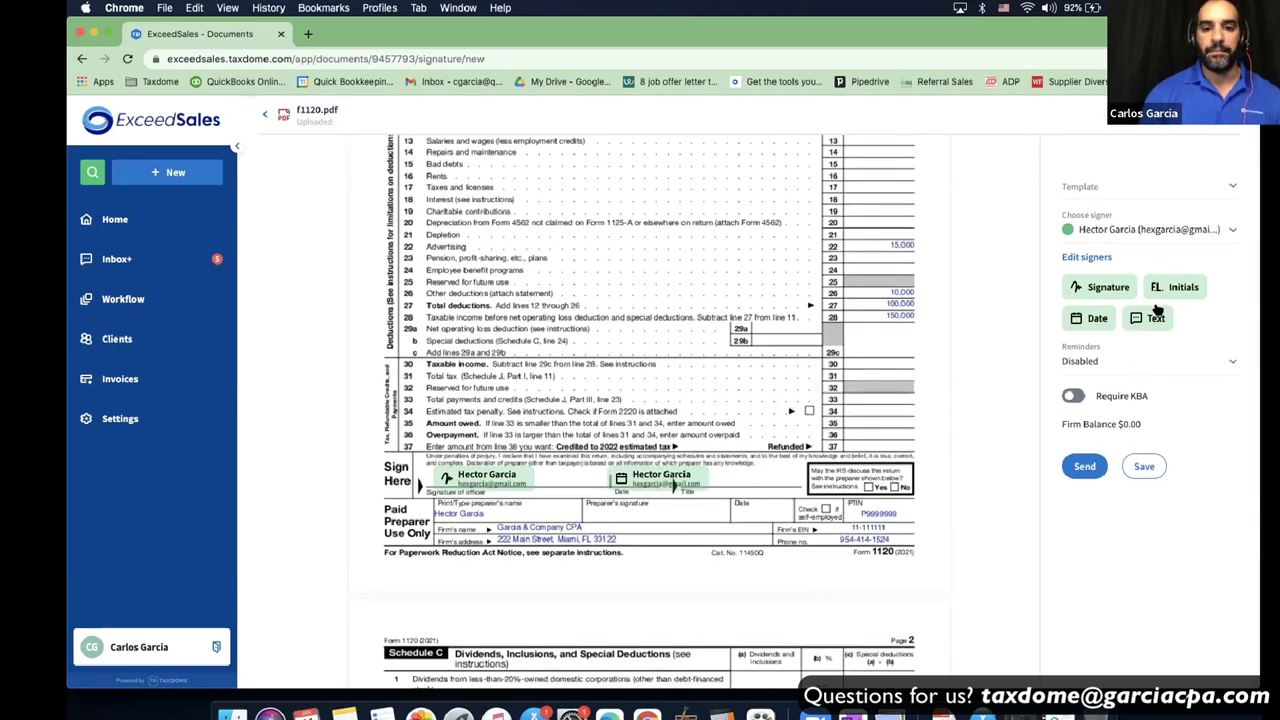
left_click_drag(1148, 317, 760, 470)
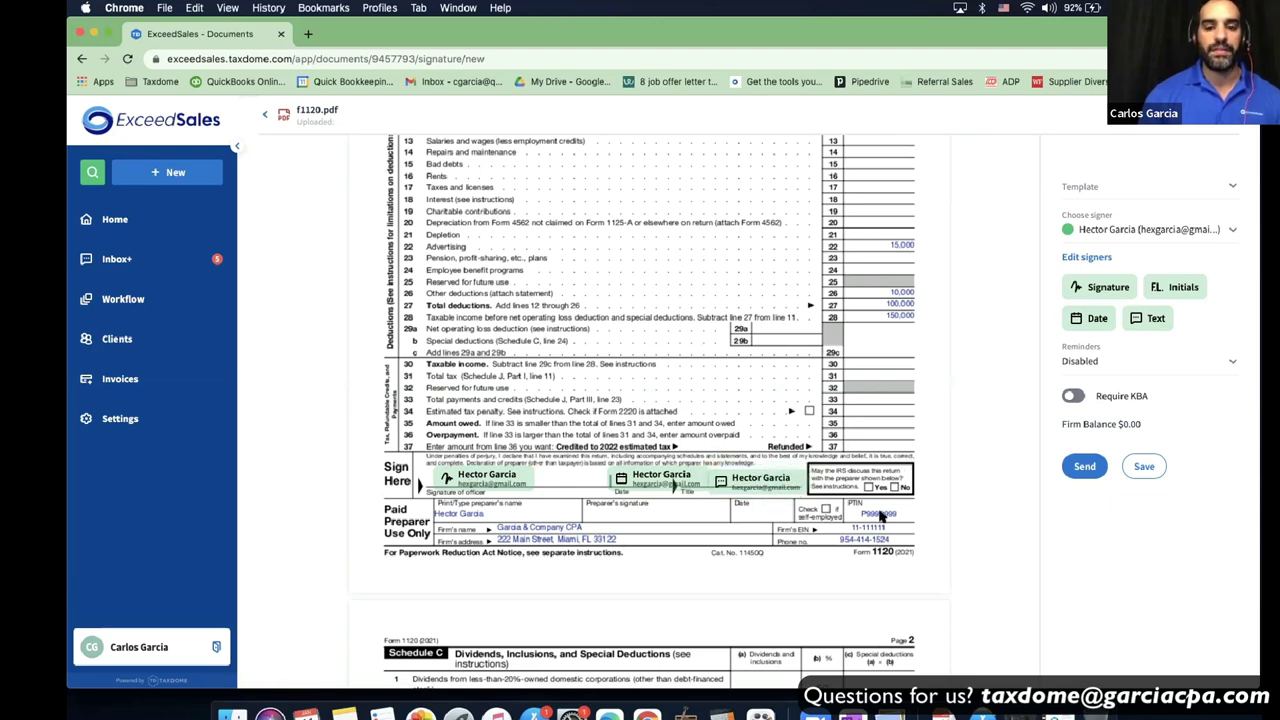
Scroll through the Form 1120 pages to review the placed signing fields.
scroll(880, 516, "down", 5)
scroll(880, 516, "down", 20)
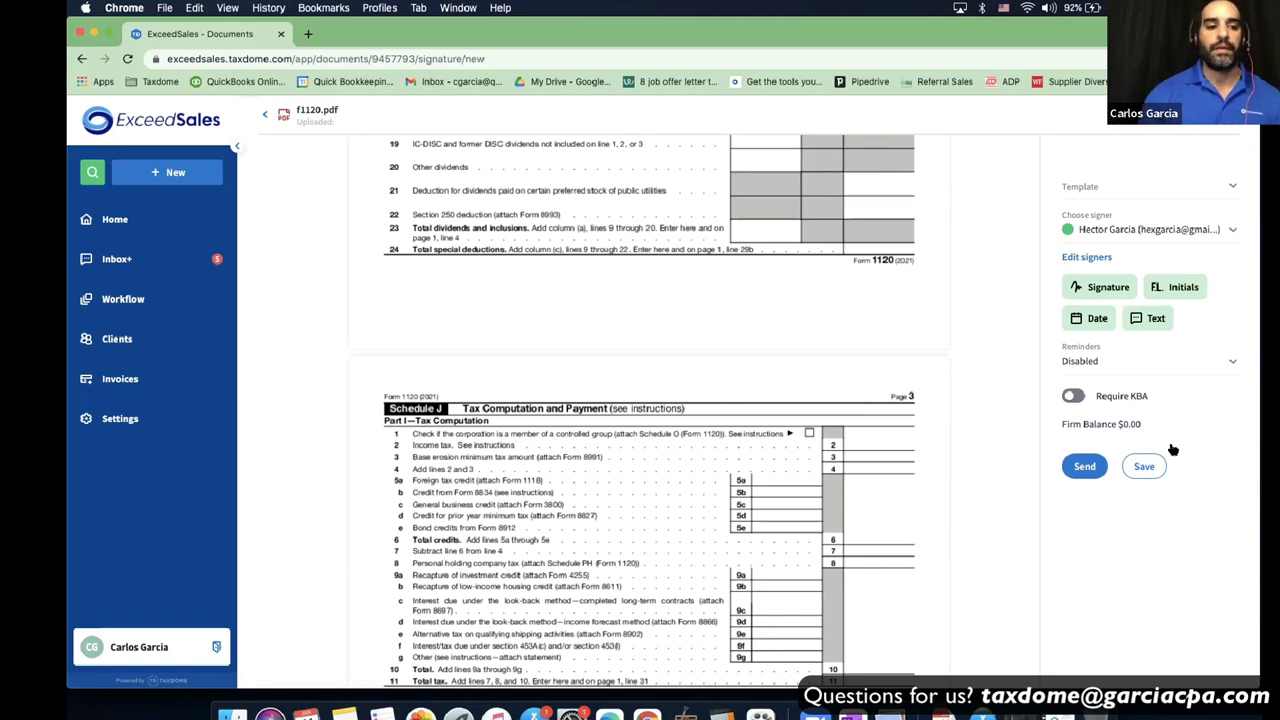
scroll(843, 462, "up", 1)
scroll(843, 462, "down", 10)
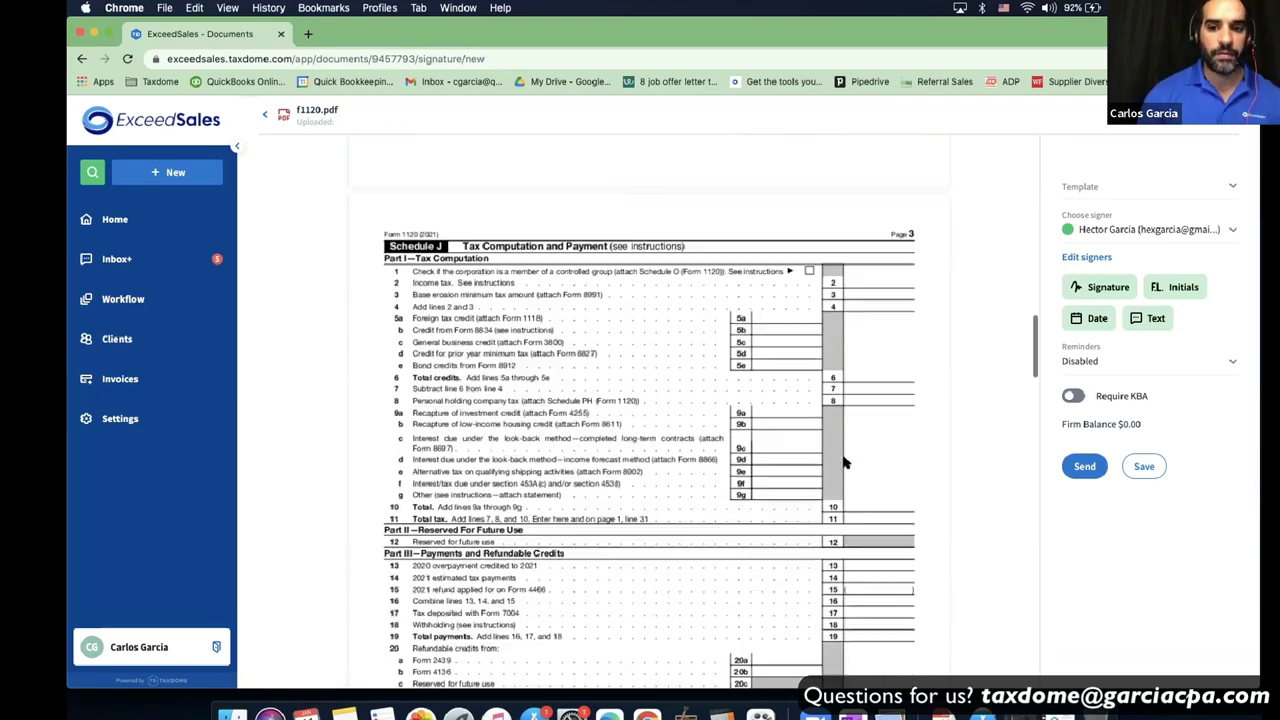
scroll(843, 462, "up", 20)
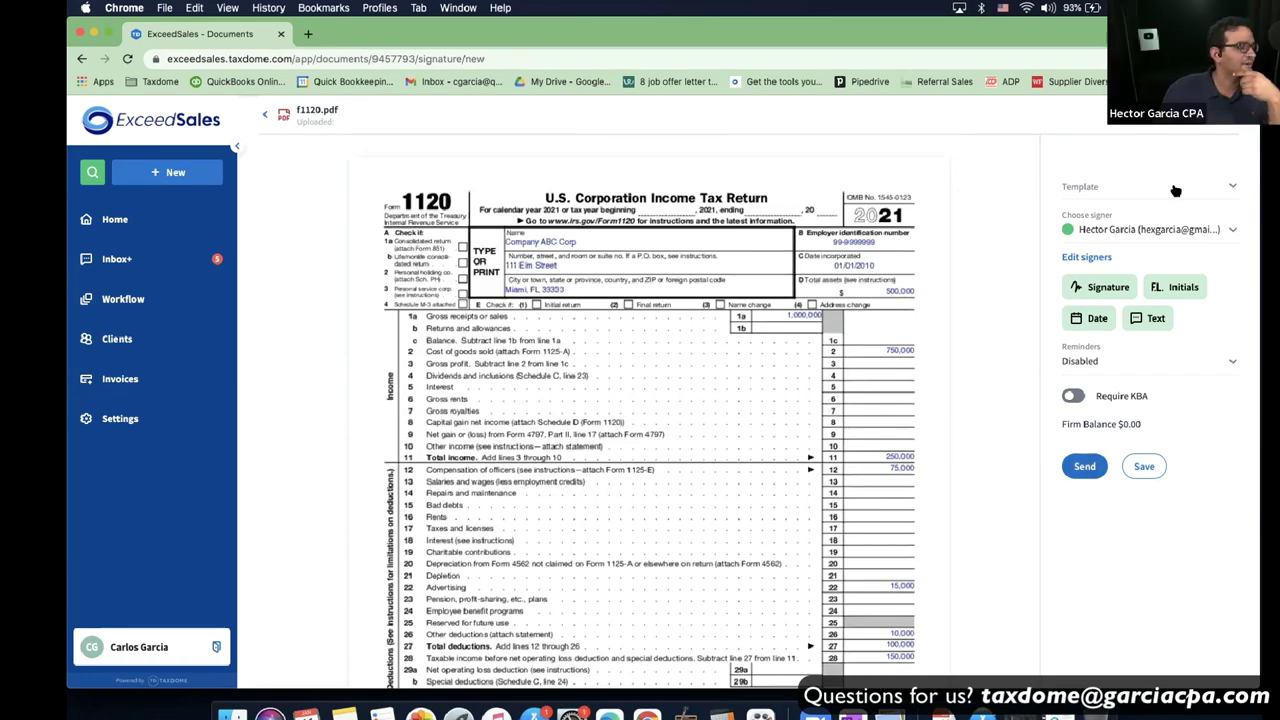
Check the signing Template list and toggle Require KBA on, then back off.
left_click(1230, 186)
left_click(1230, 186)
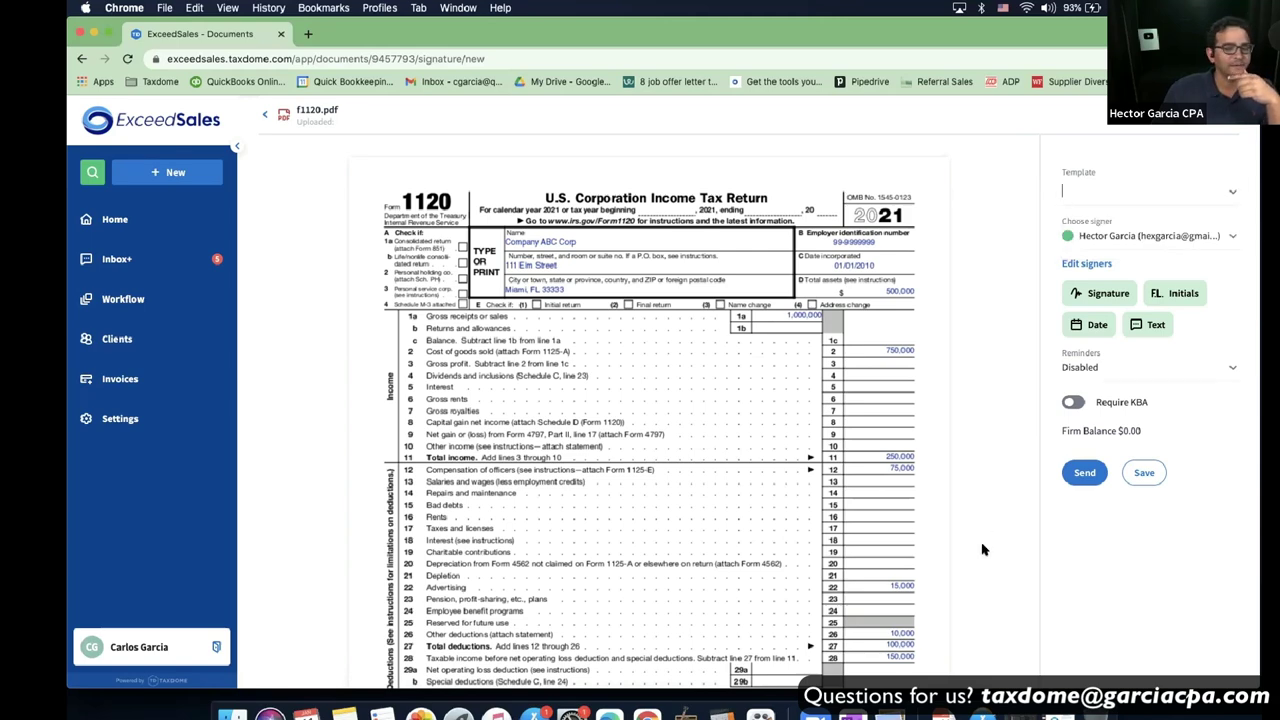
scroll(983, 558, "down", 3)
scroll(983, 558, "down", 3)
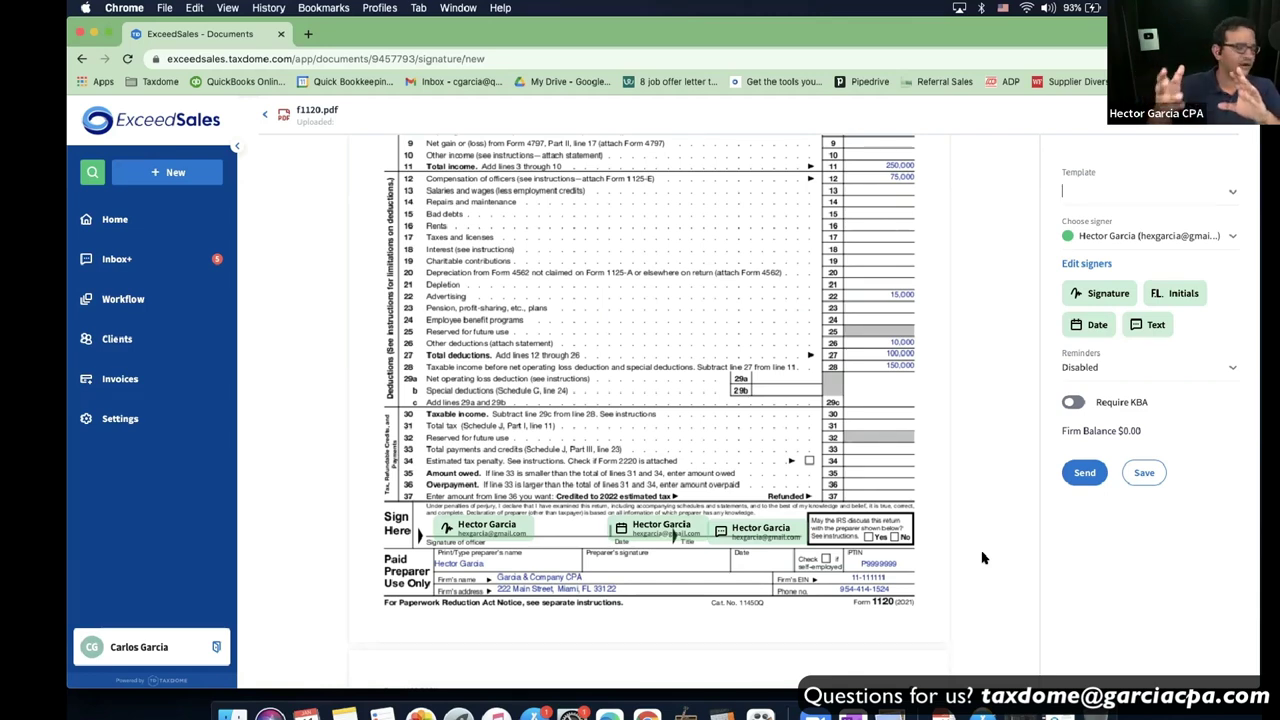
left_click(1075, 398)
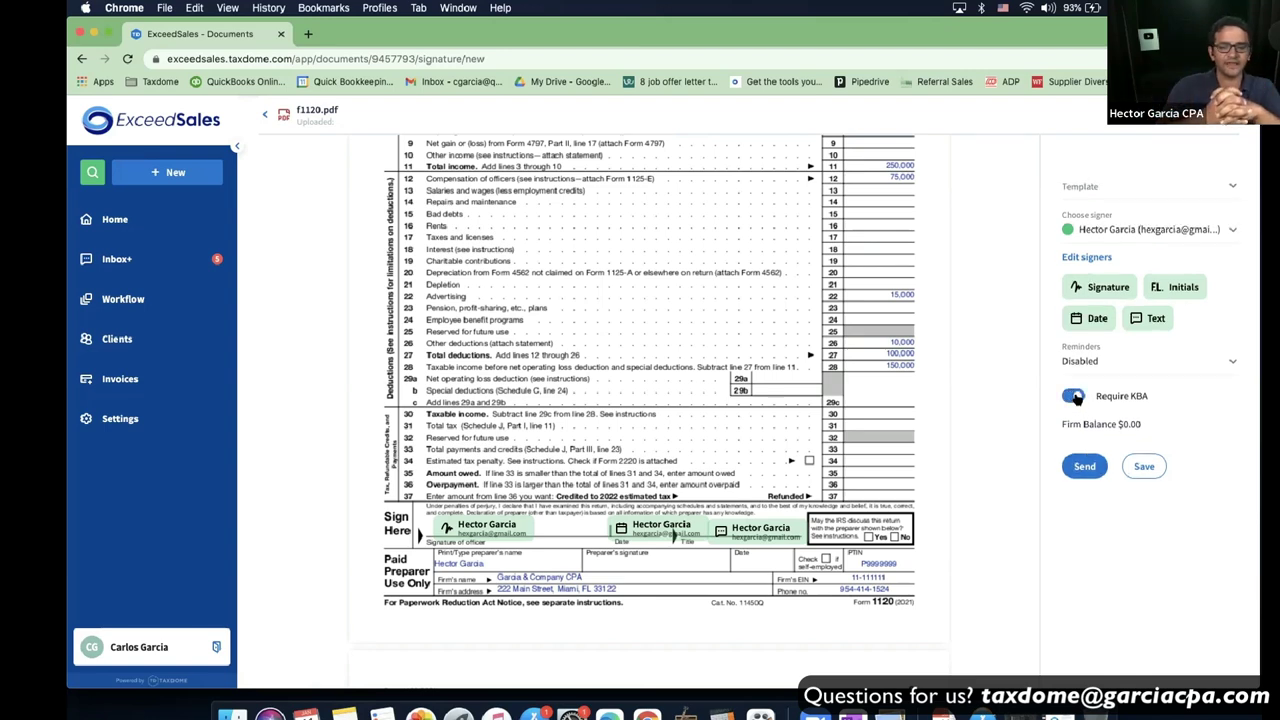
left_click(1075, 398)
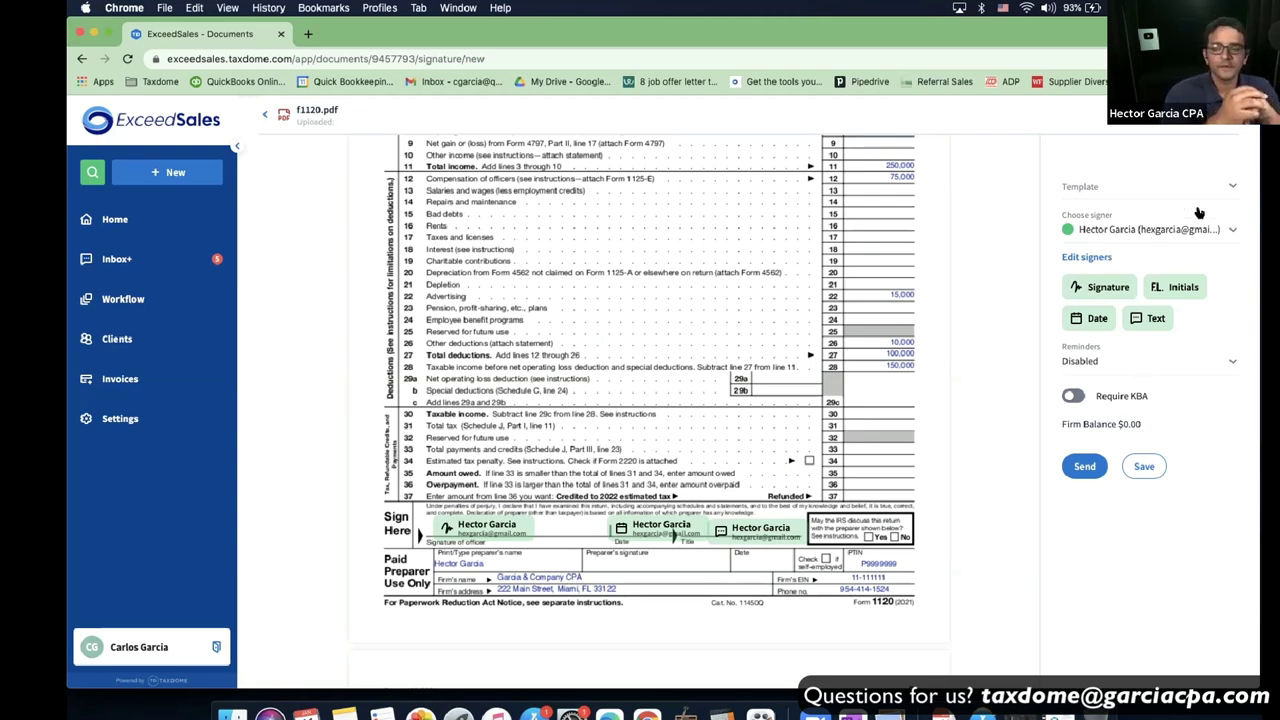
Try sending the request, which is blocked by a 'Field name can't be blank' error.
left_click(1233, 187)
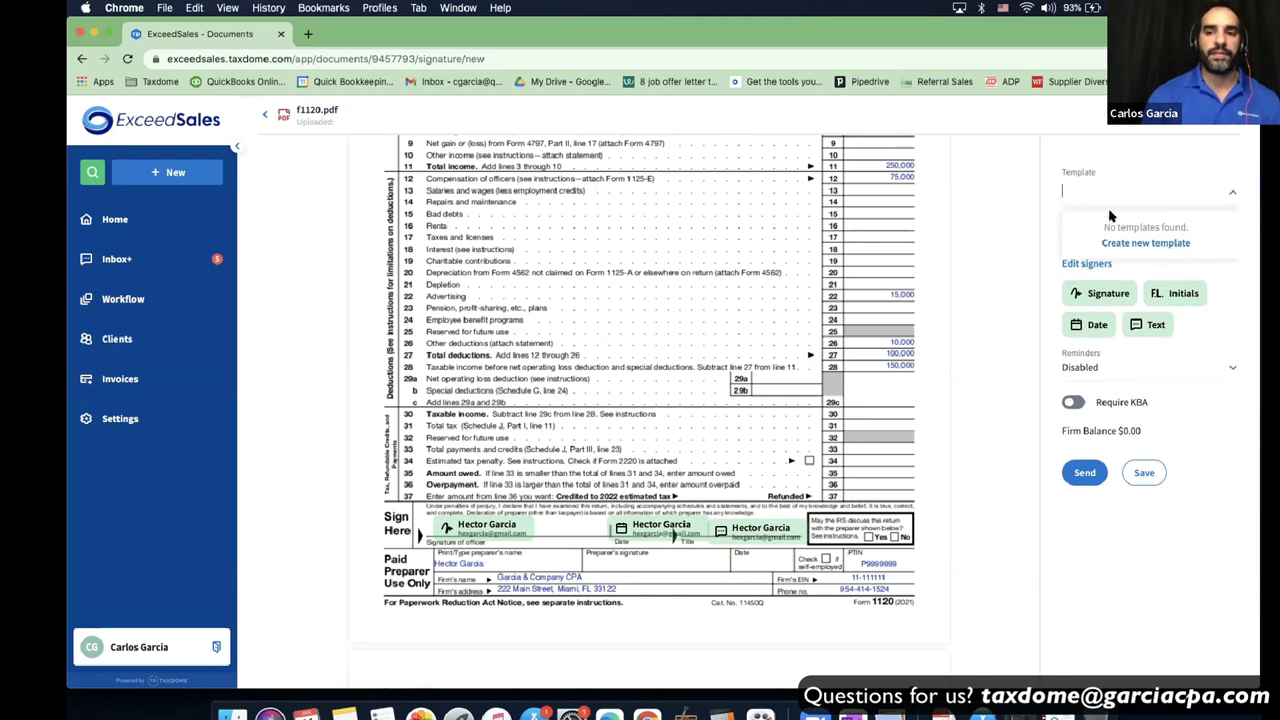
left_click(1192, 444)
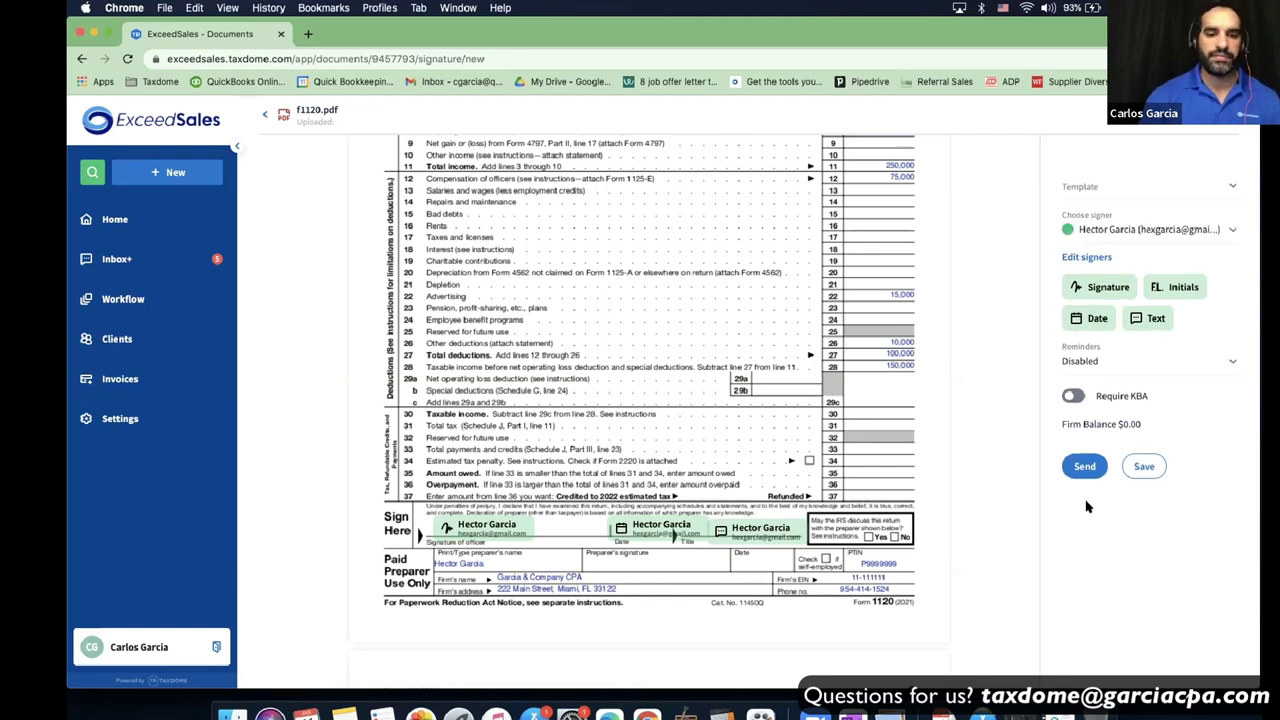
left_click(1087, 467)
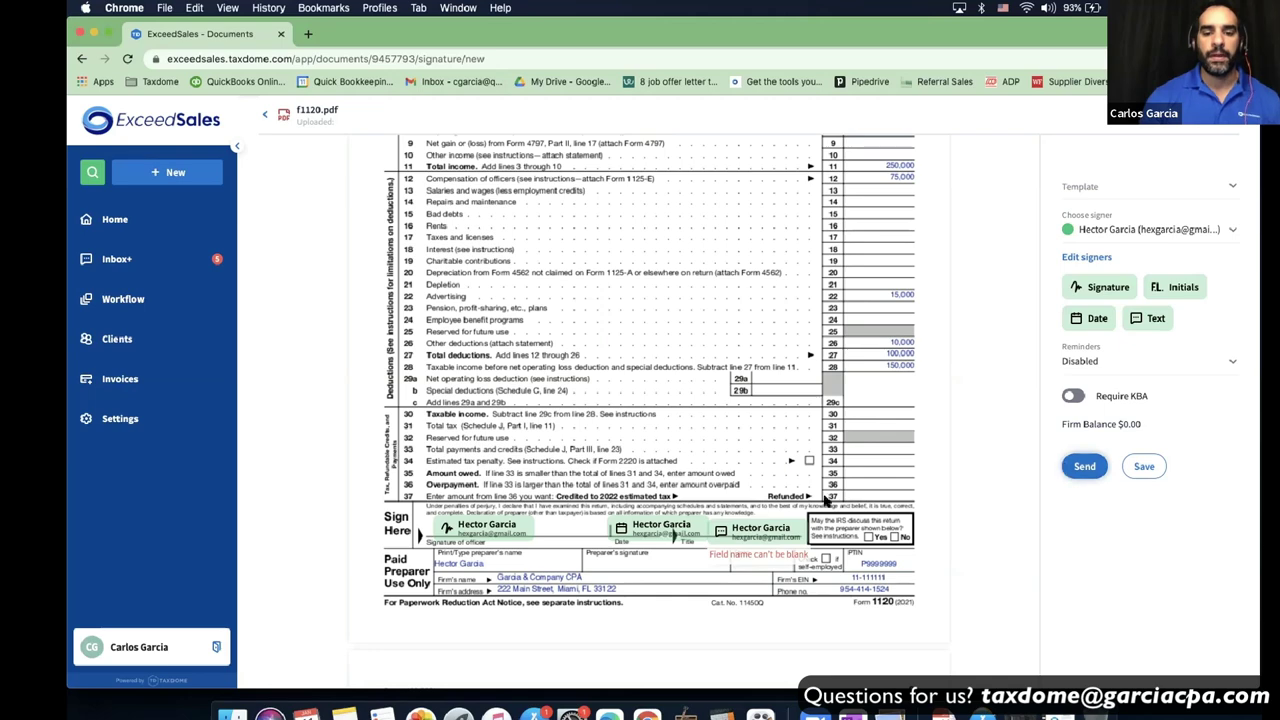
Name the text field's placeholder 'Title', then save and send the f1120.pdf signature request.
left_click(756, 526)
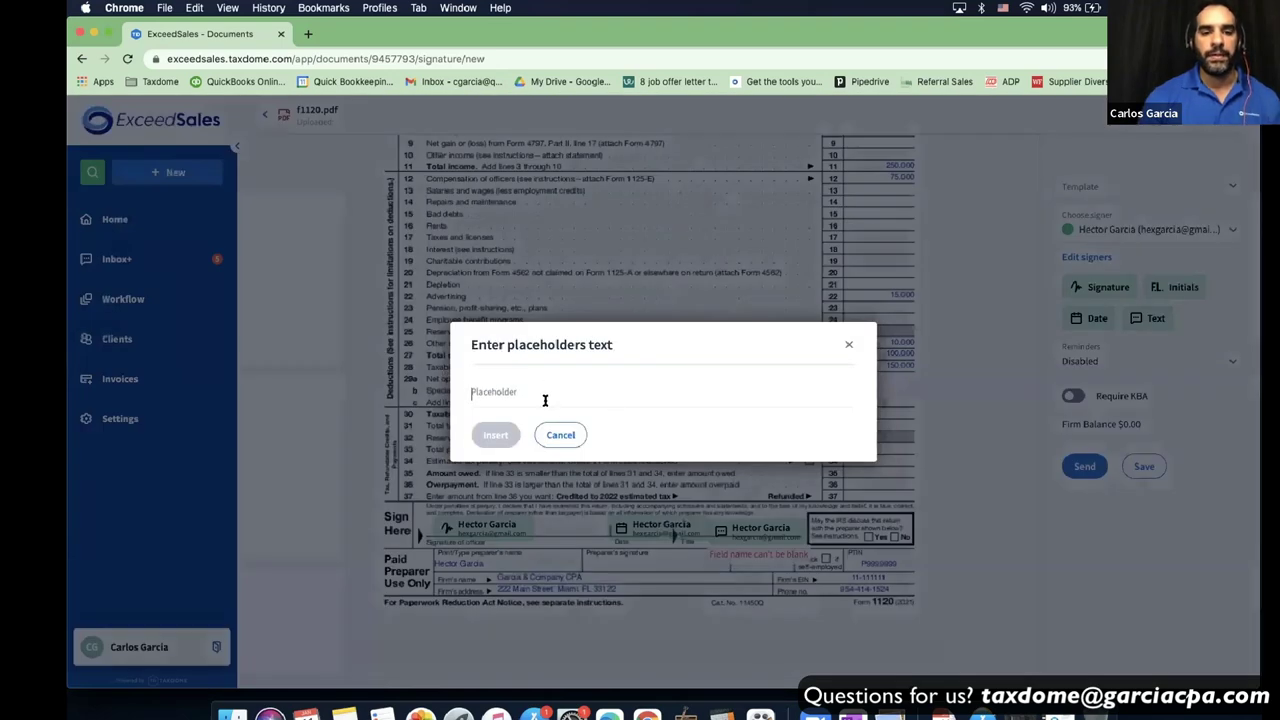
left_click(545, 400)
type("Title")
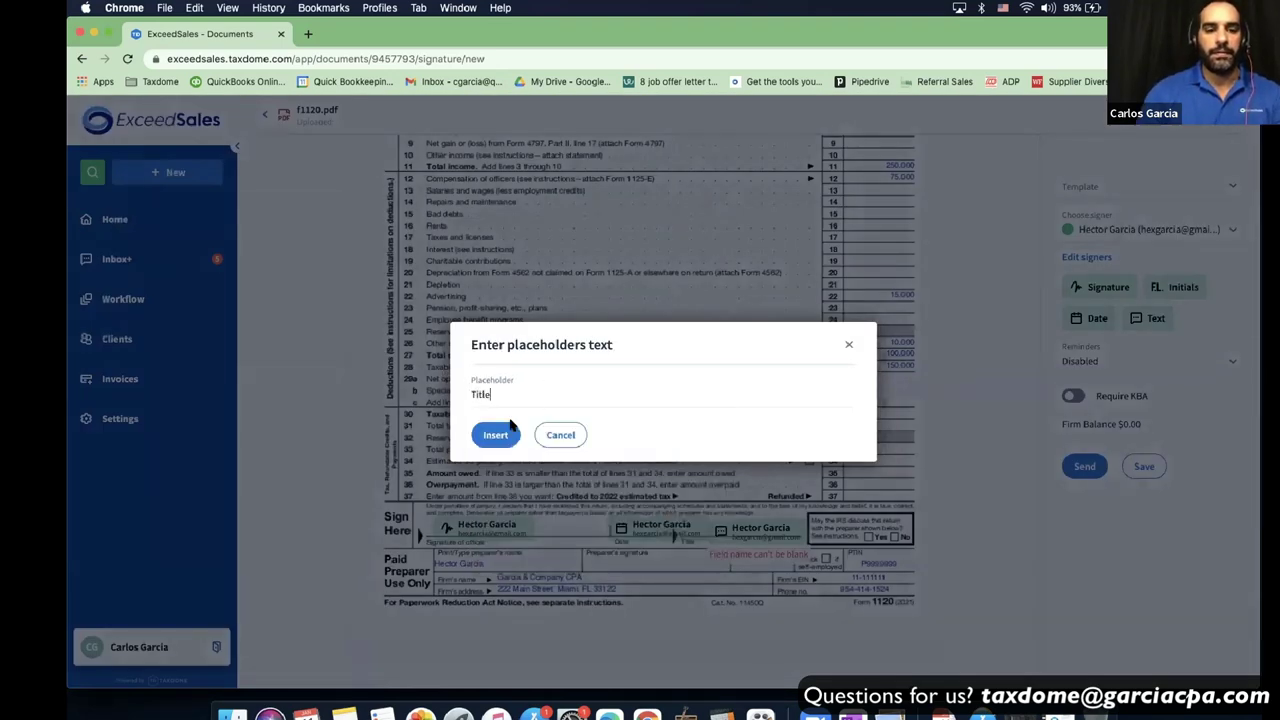
left_click(493, 435)
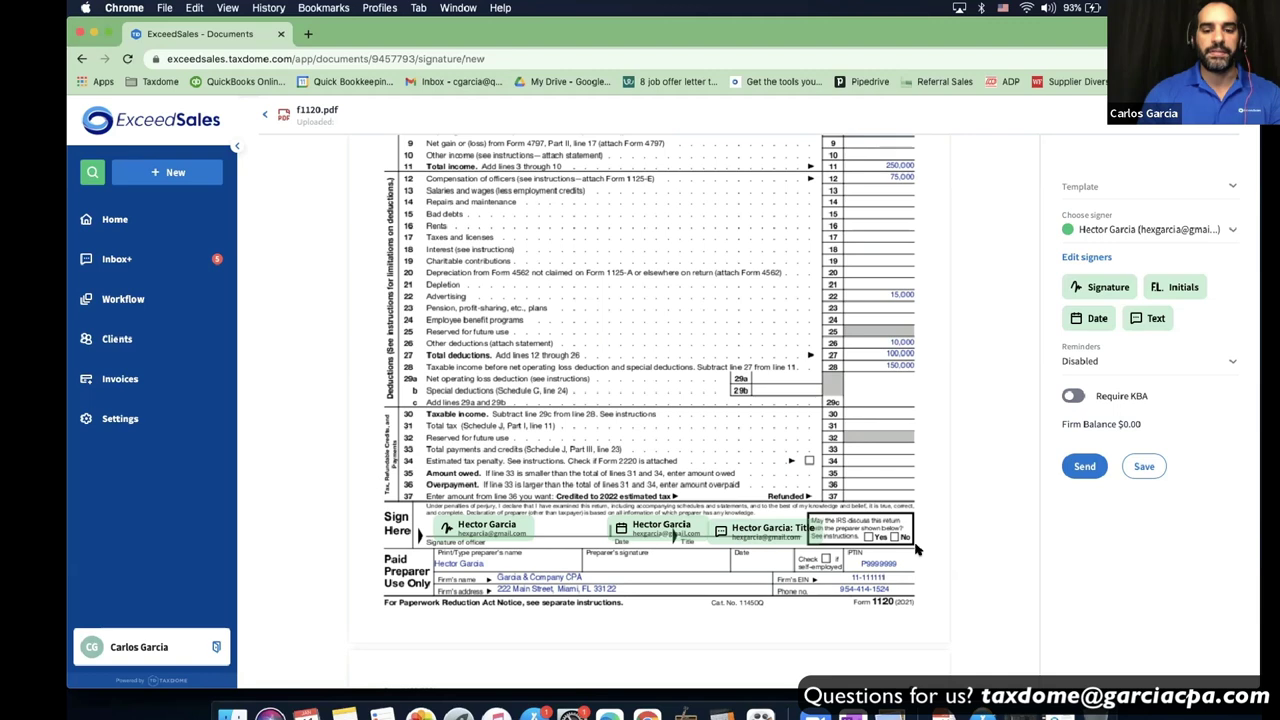
left_click(1146, 466)
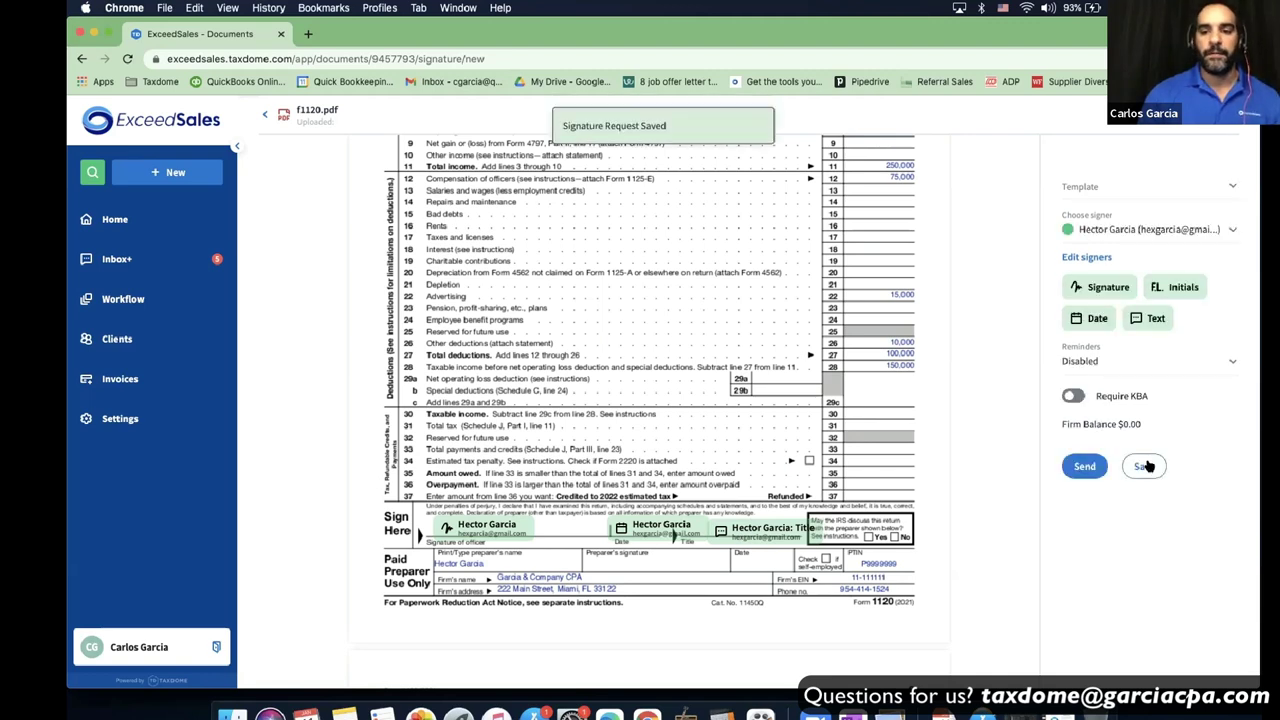
left_click(1086, 464)
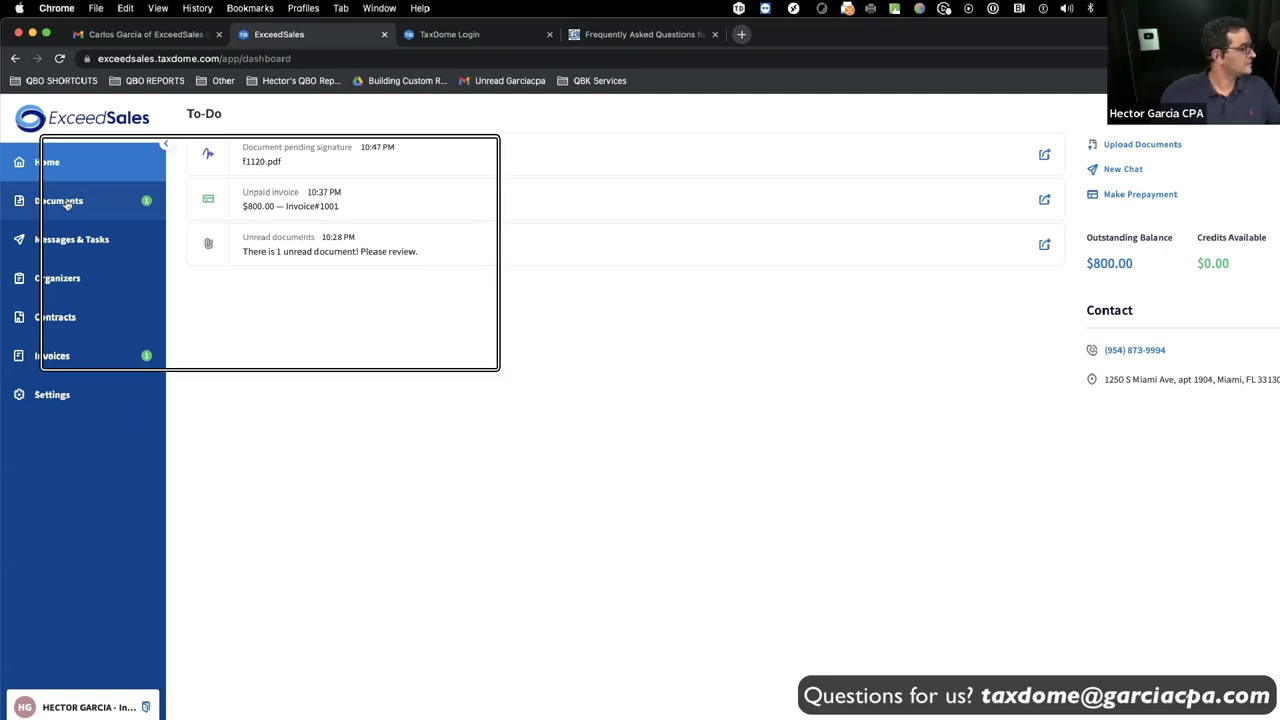
Find f1120.pdf under Firm docs shared with client > 2021, then switch to the Signatures list.
left_click(66, 203)
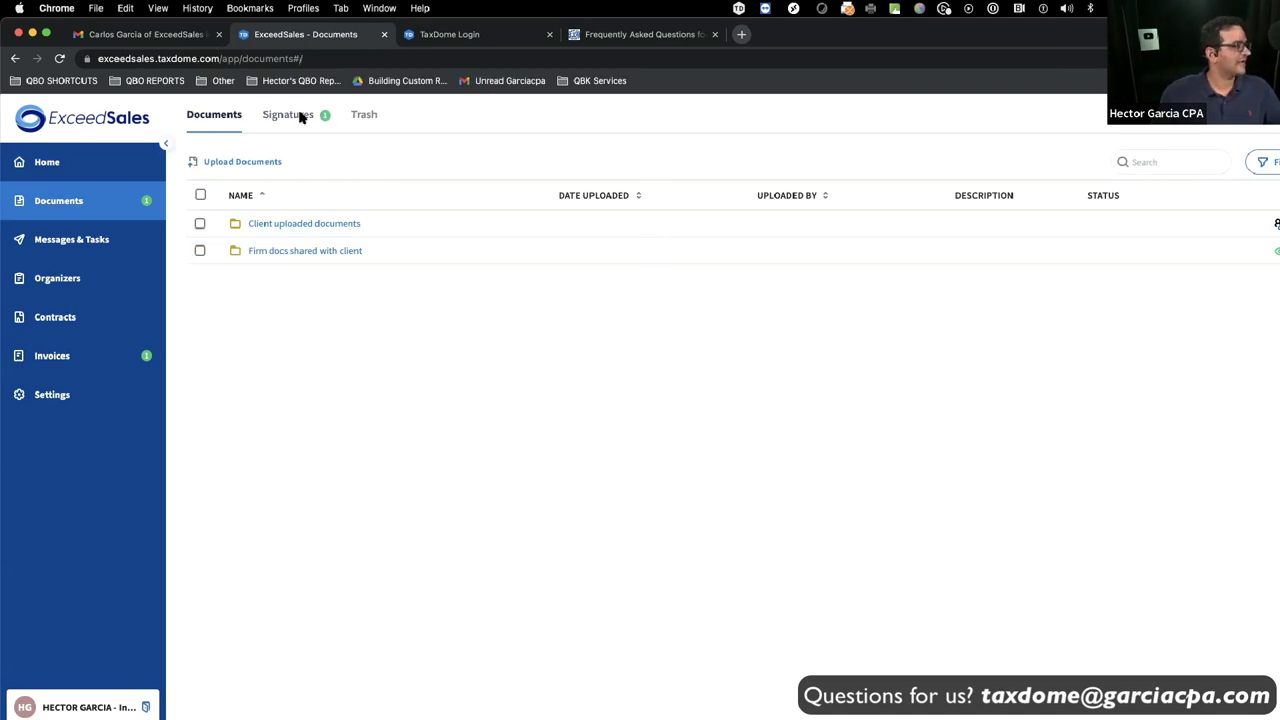
left_click(297, 252)
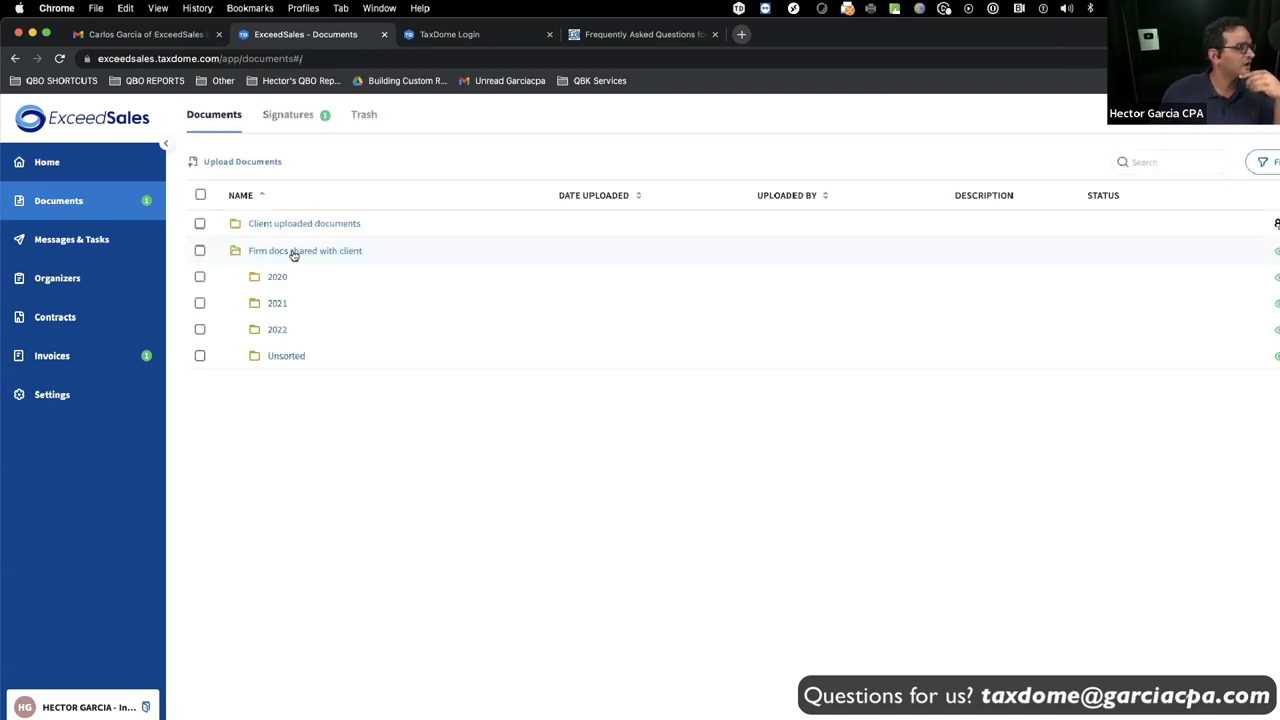
left_click(288, 304)
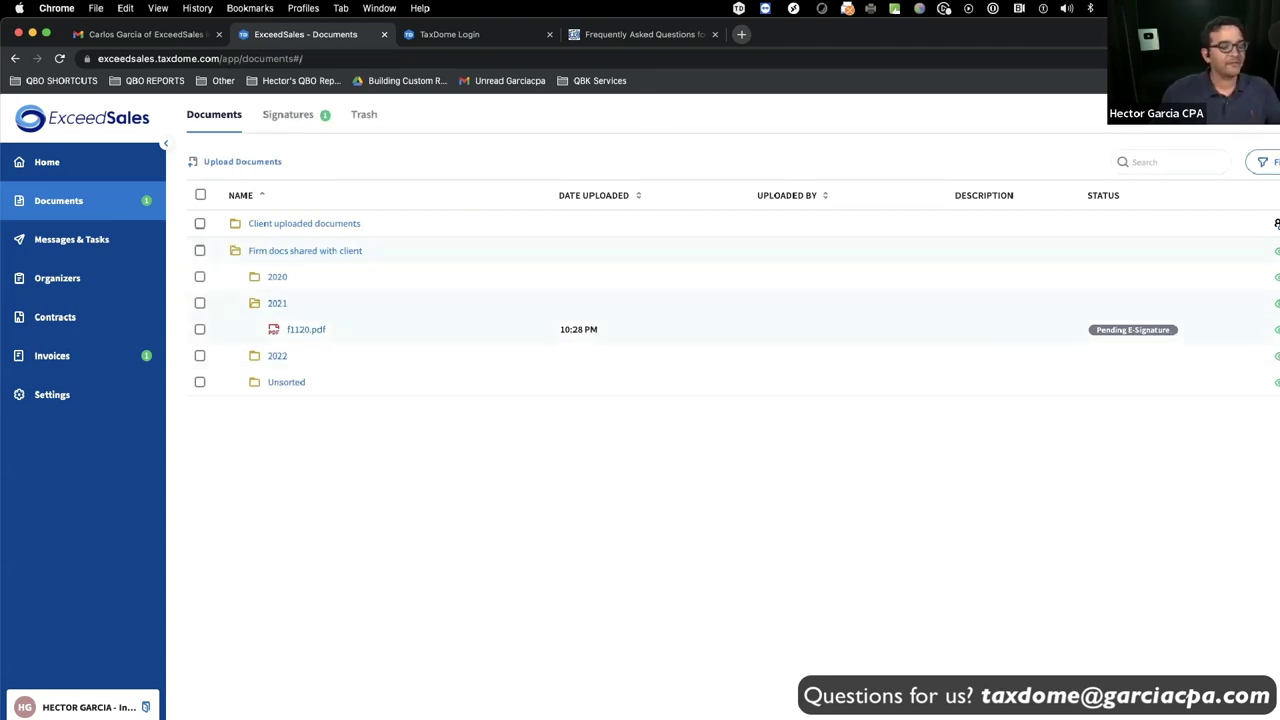
left_click(1276, 329)
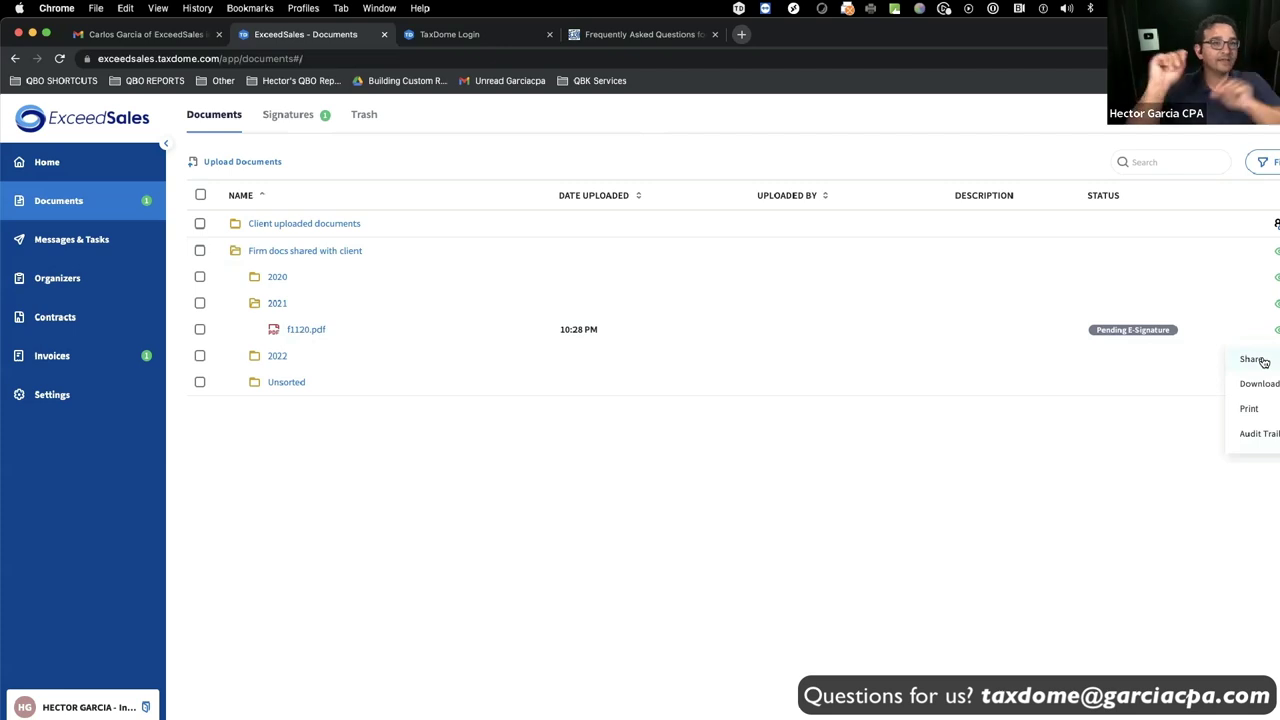
left_click(288, 115)
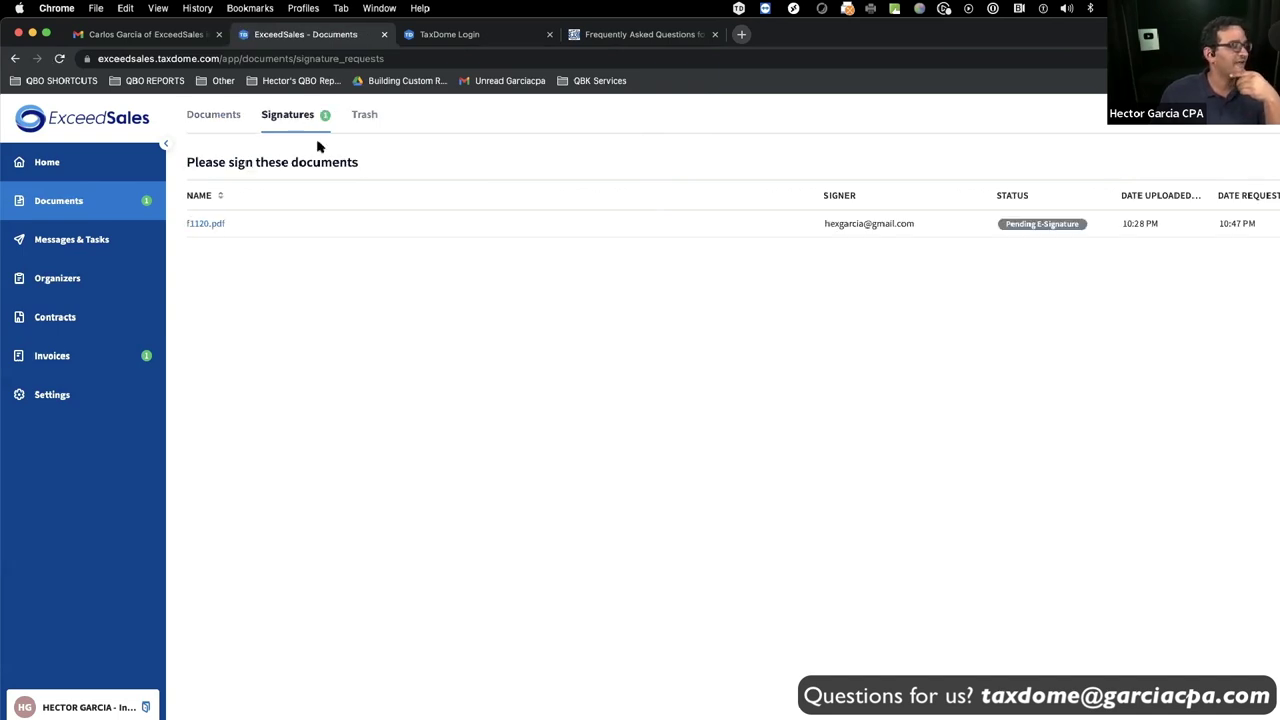
Open f1120.pdf and insert the client's suggested name into the signature field.
left_click(207, 224)
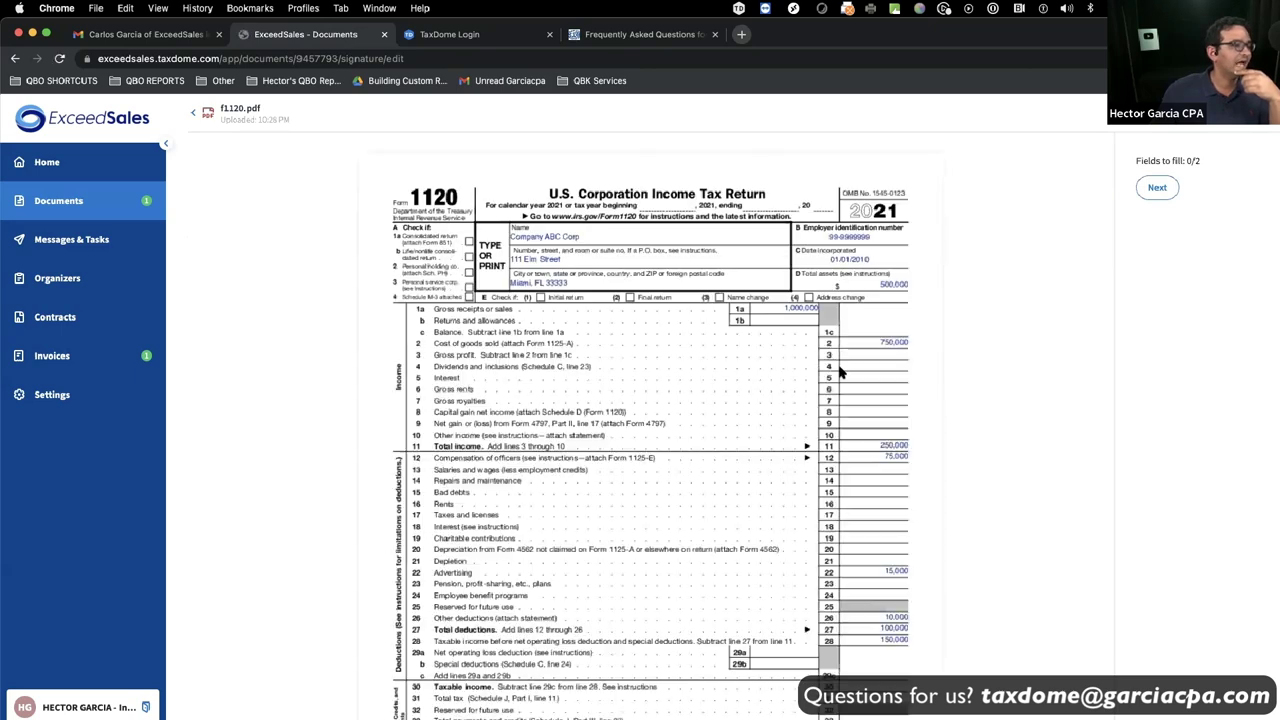
scroll(751, 400, "down", 5)
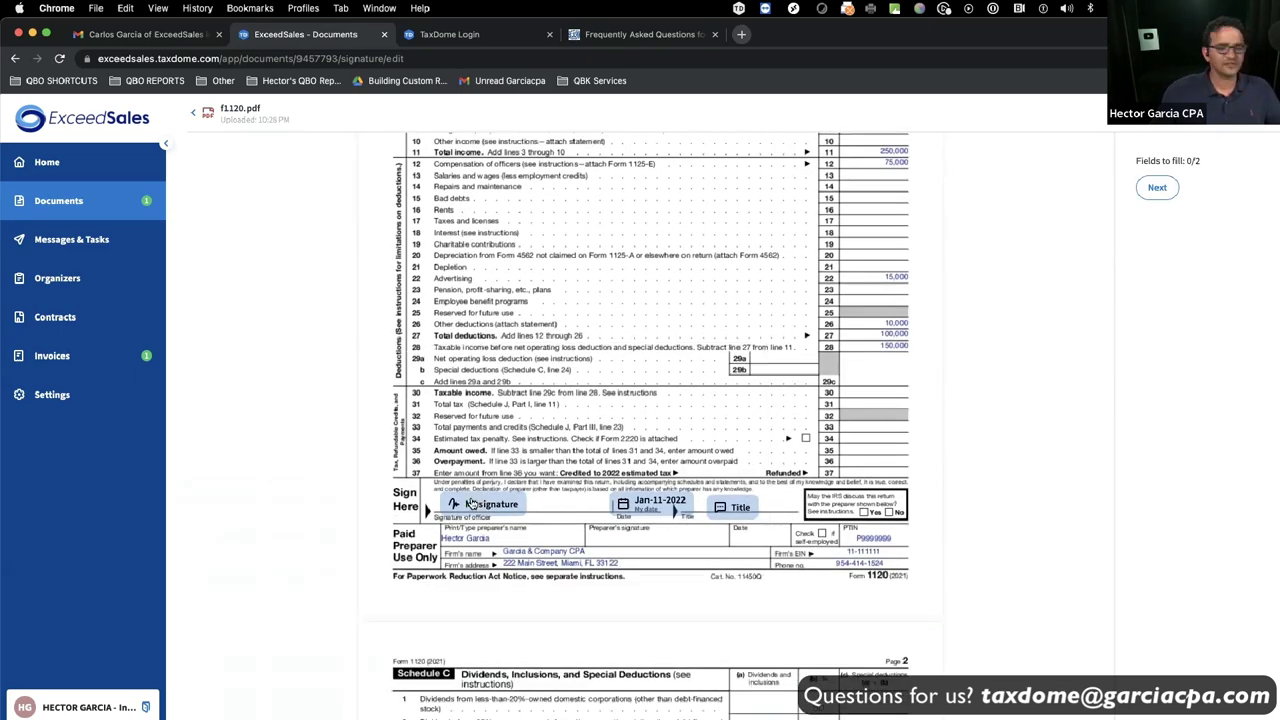
left_click(472, 504)
left_click(514, 422)
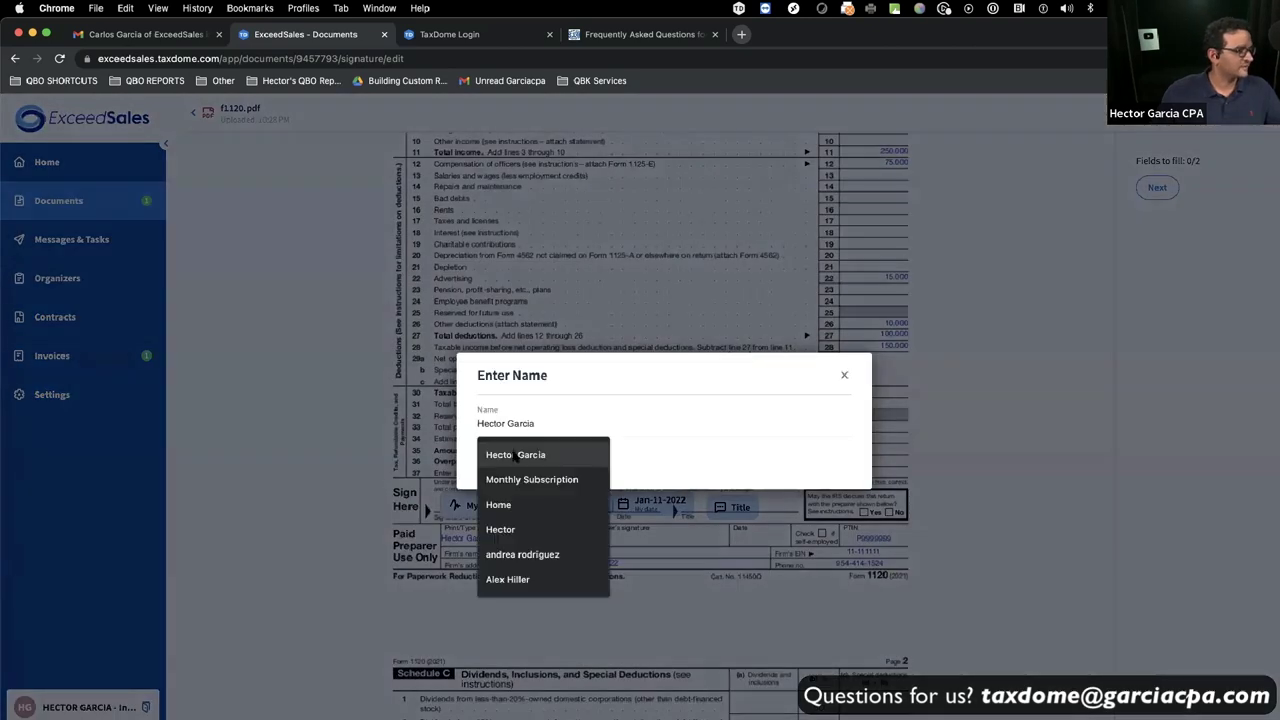
left_click(514, 451)
left_click(500, 462)
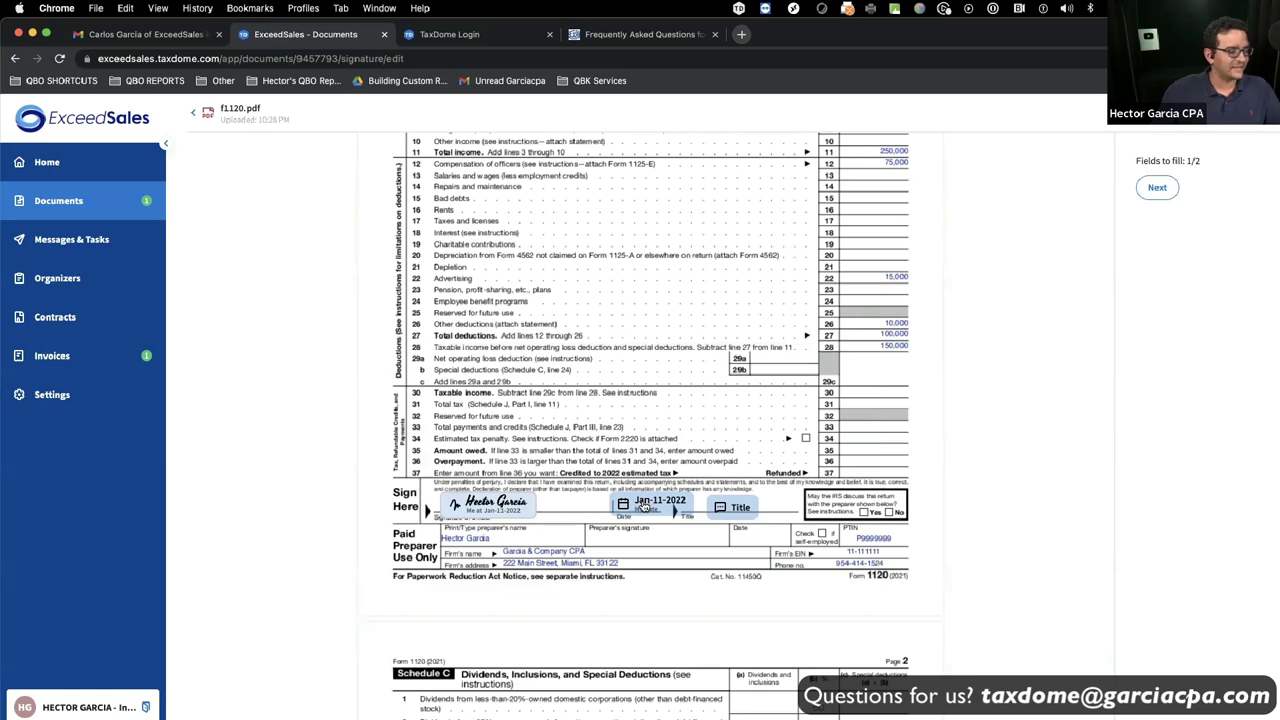
Fill in the Title field with 'President' and finish signing the return.
left_click(737, 505)
left_click(502, 418)
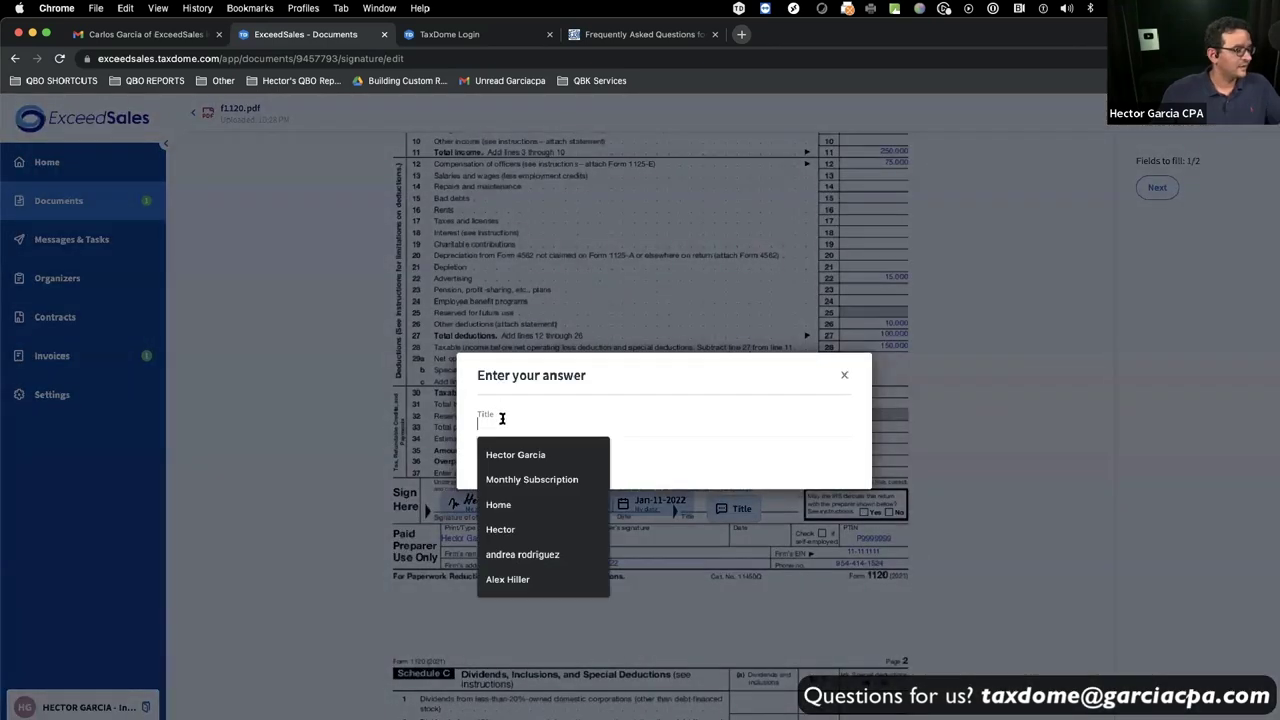
type("President")
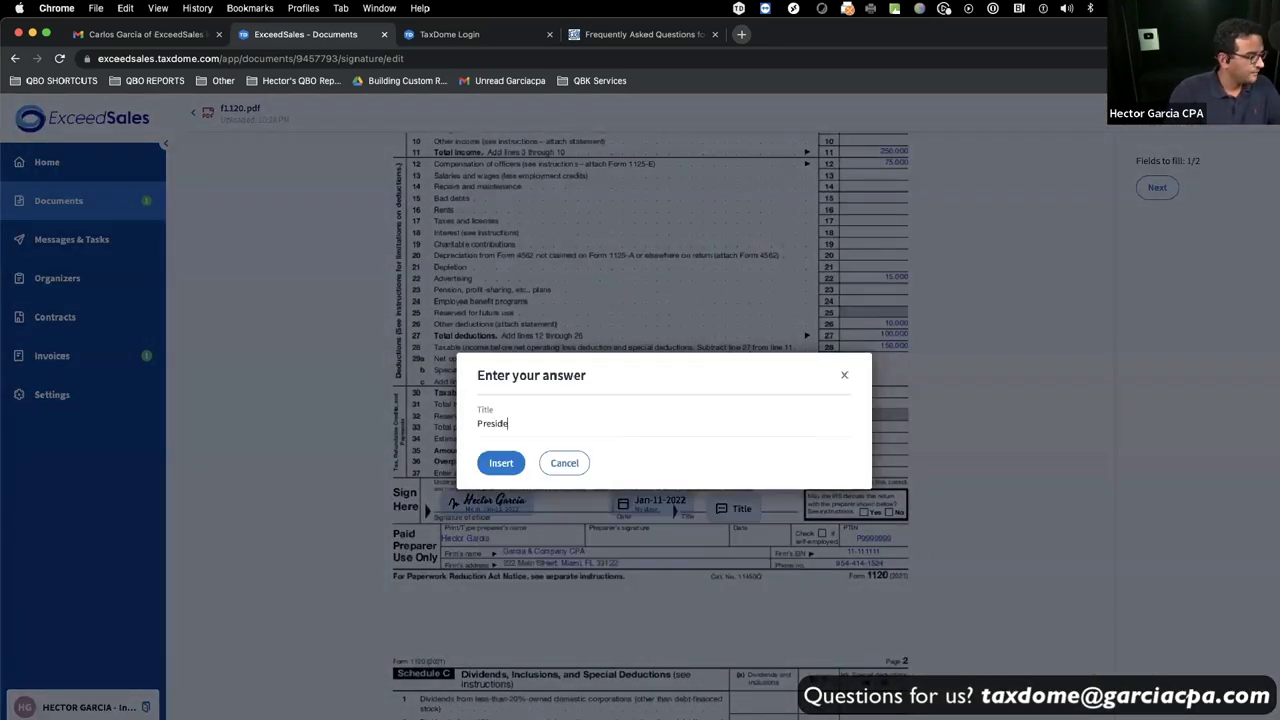
left_click(508, 463)
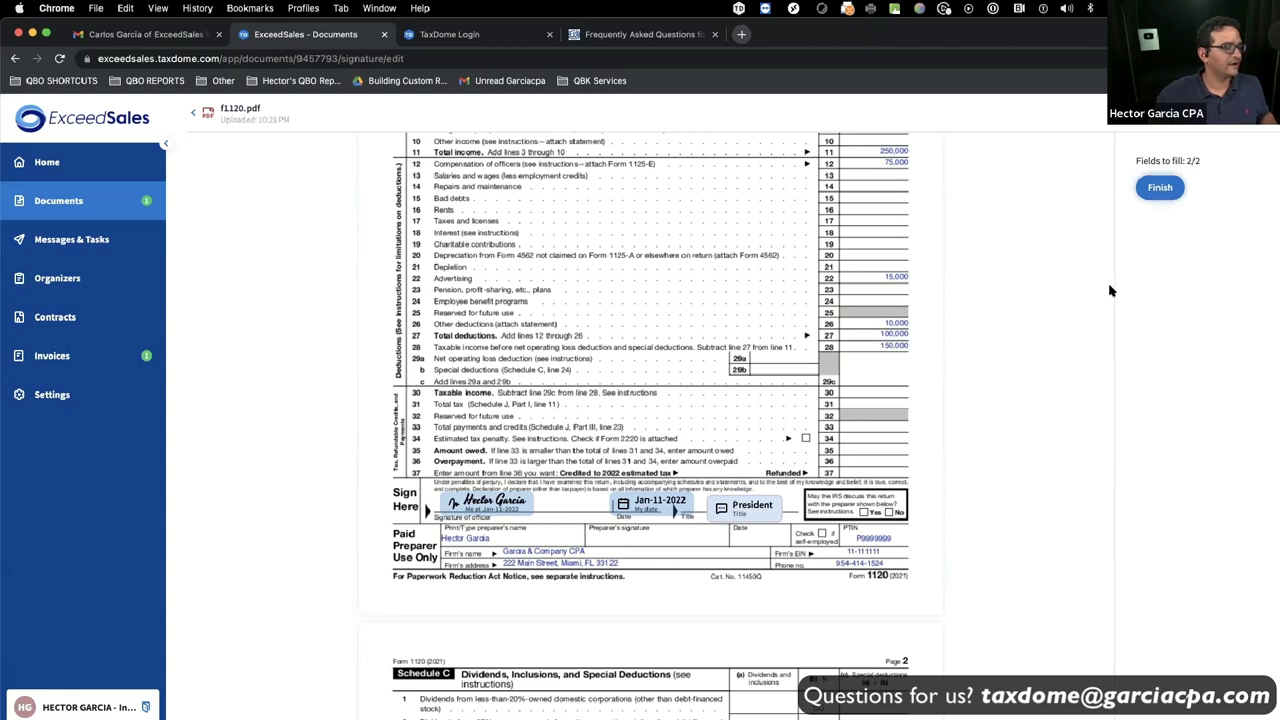
left_click(1160, 188)
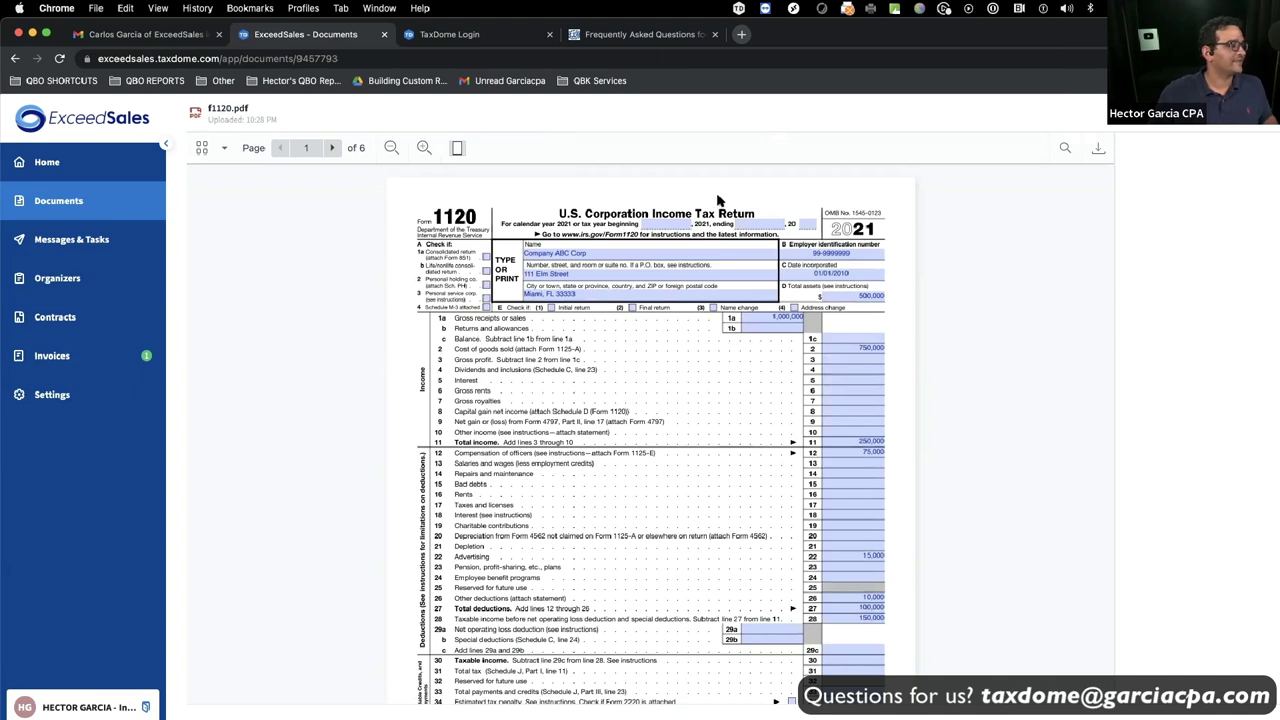
Browse to Firm docs shared with client > 2021 and view the signed f1120.pdf.
left_click(57, 203)
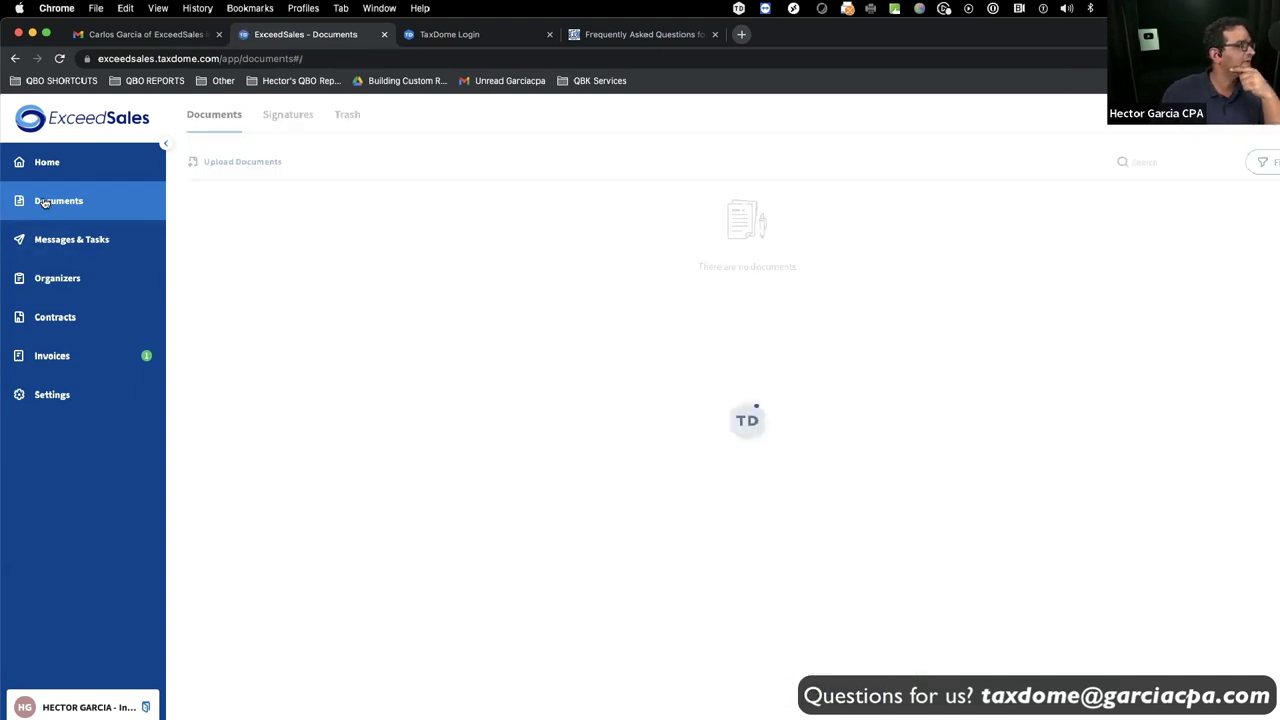
left_click(288, 254)
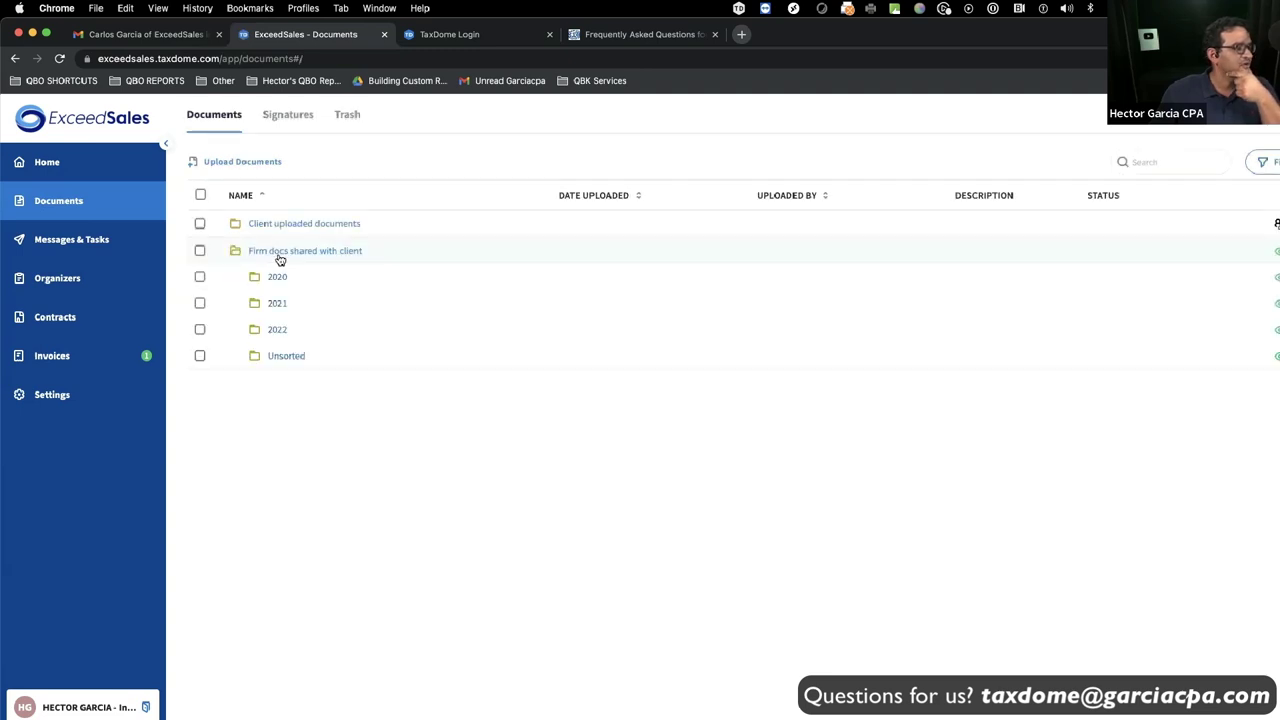
left_click(277, 305)
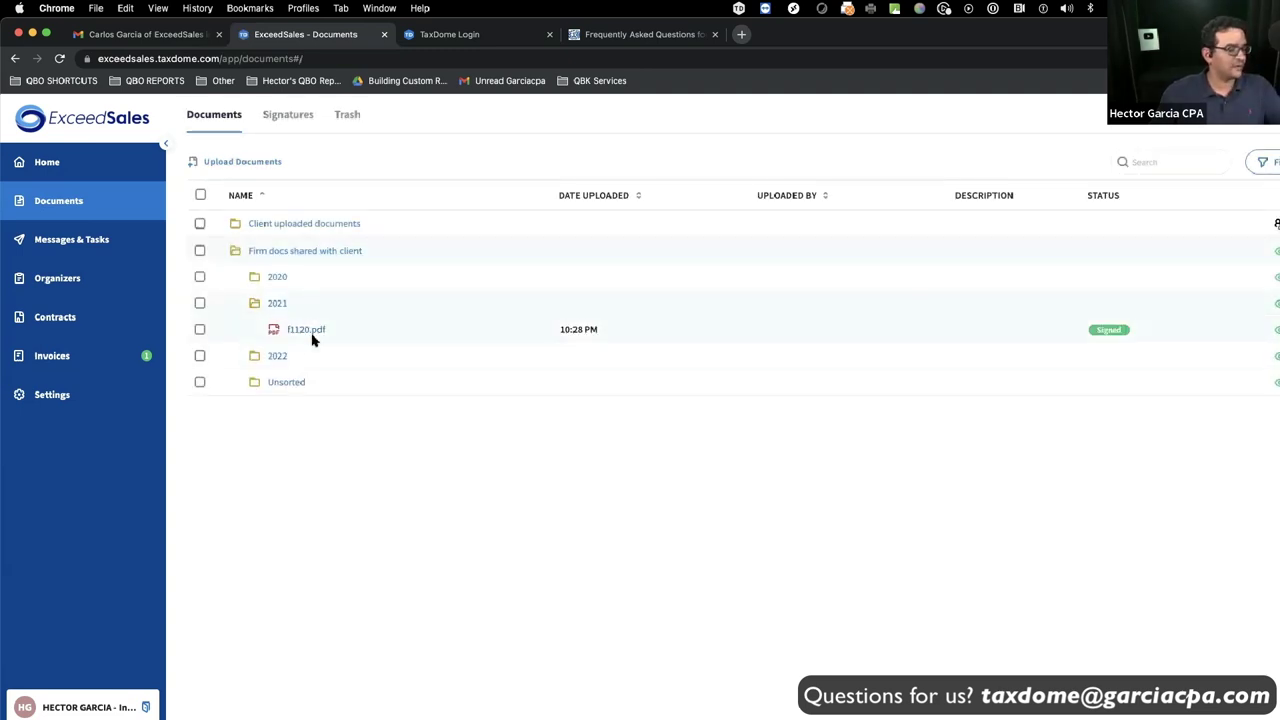
left_click_drag(312, 340, 296, 337)
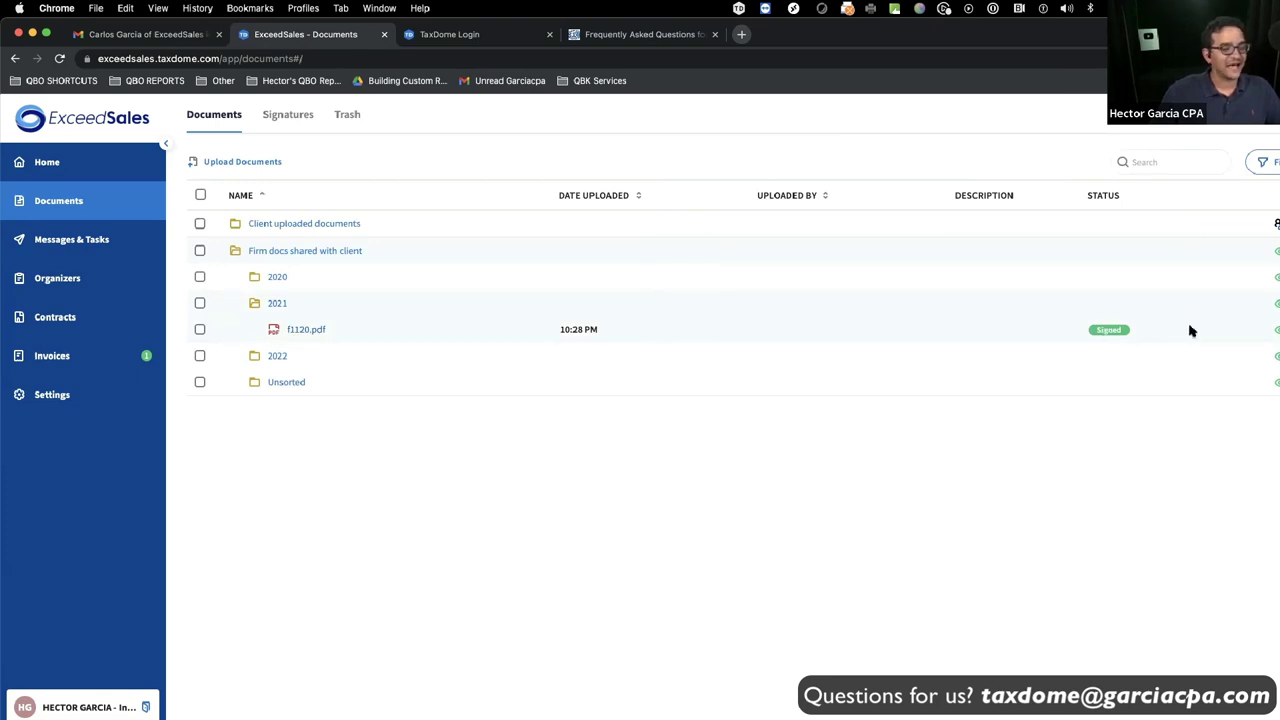
left_click(1277, 329)
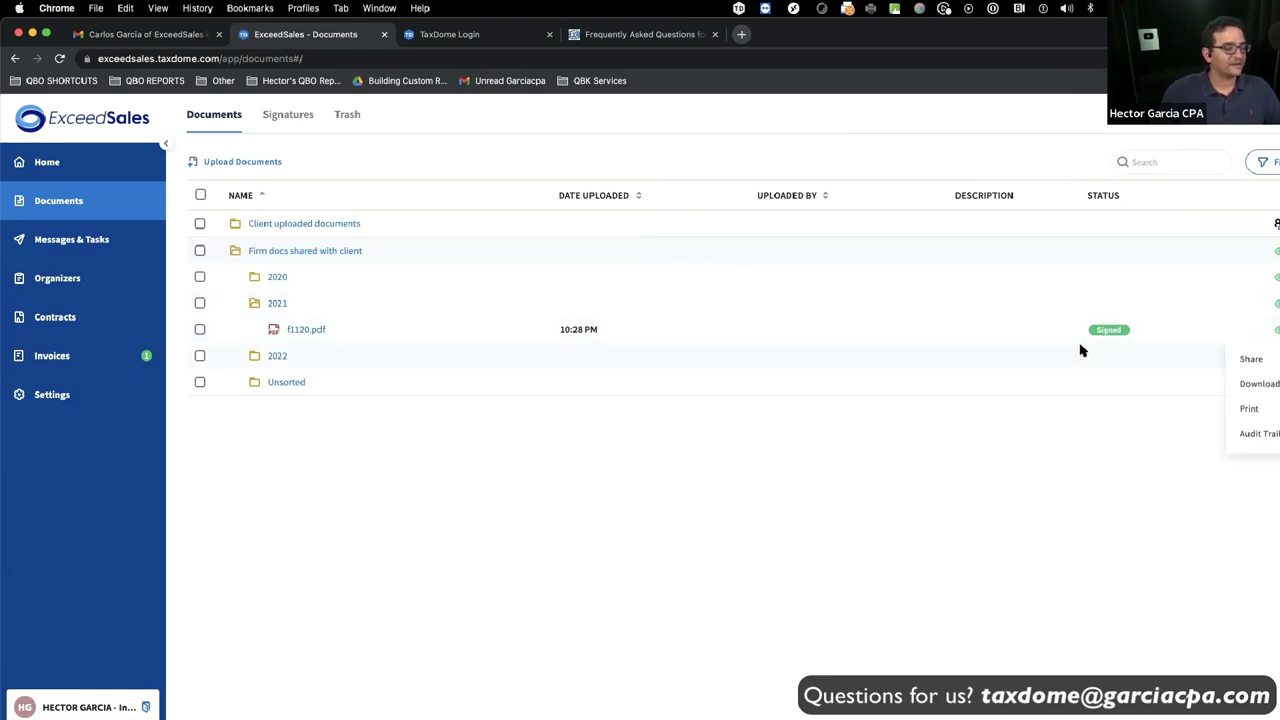
left_click(926, 322)
left_click(302, 333)
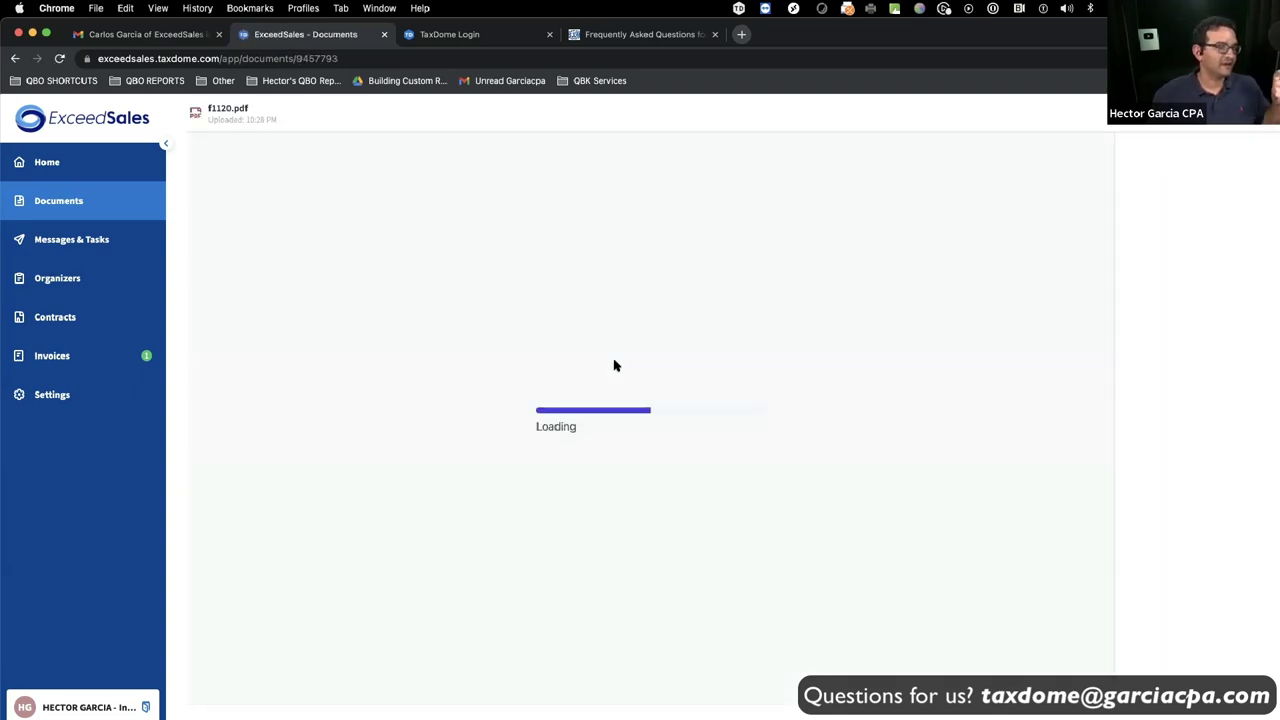
scroll(630, 380, "down", 5)
scroll(644, 397, "down", 3)
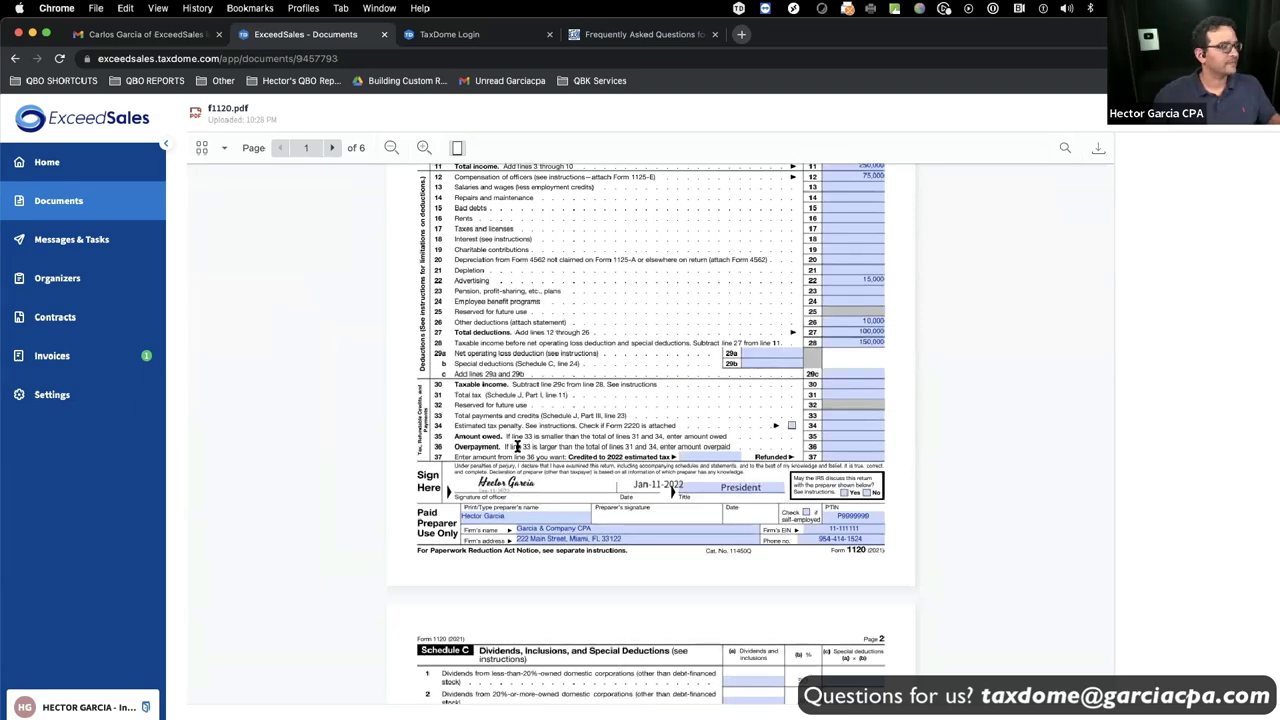
scroll(505, 487, "up", 6)
left_click(15, 58)
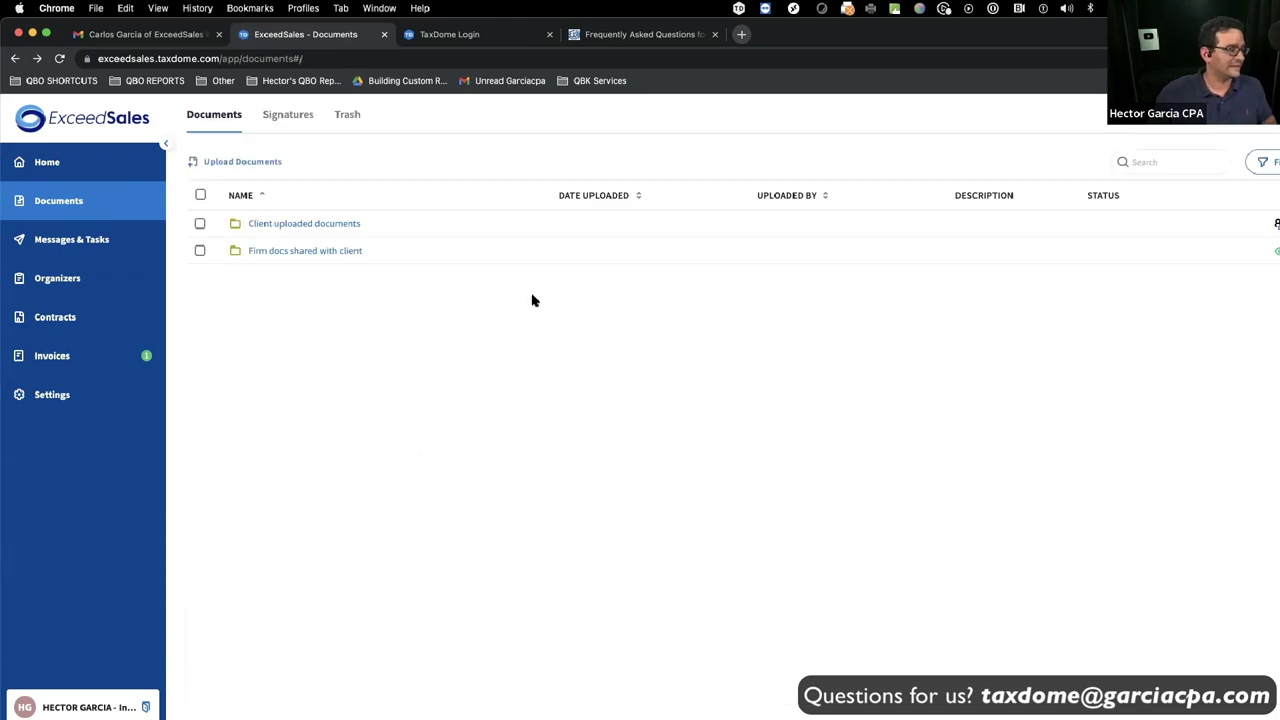
Download the signed f1120.pdf, then start sharing it by email.
left_click(336, 251)
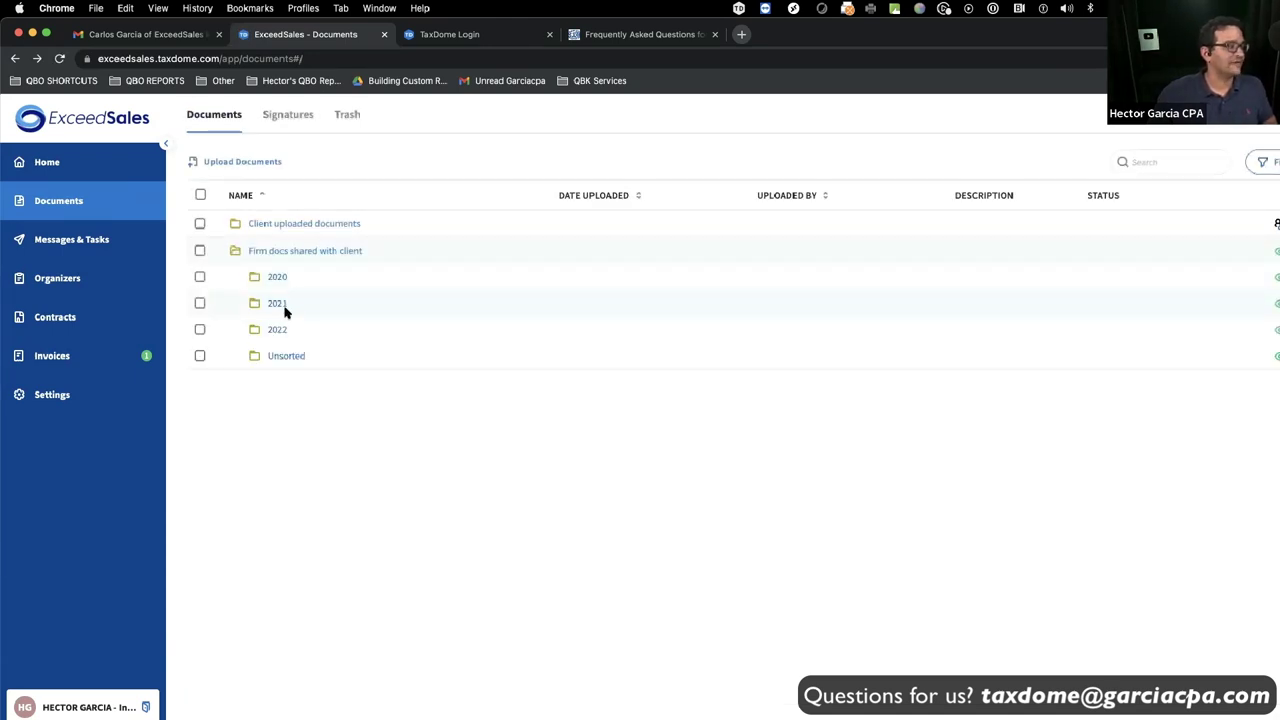
left_click(286, 312)
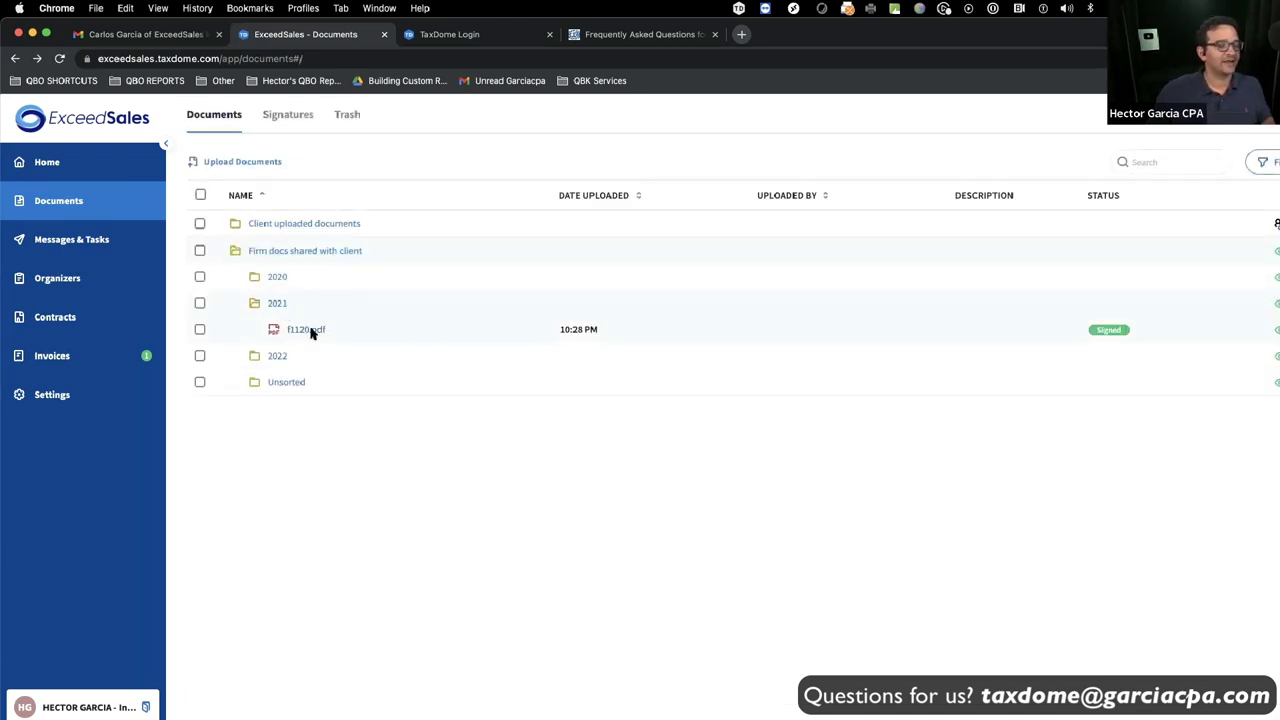
left_click(1276, 329)
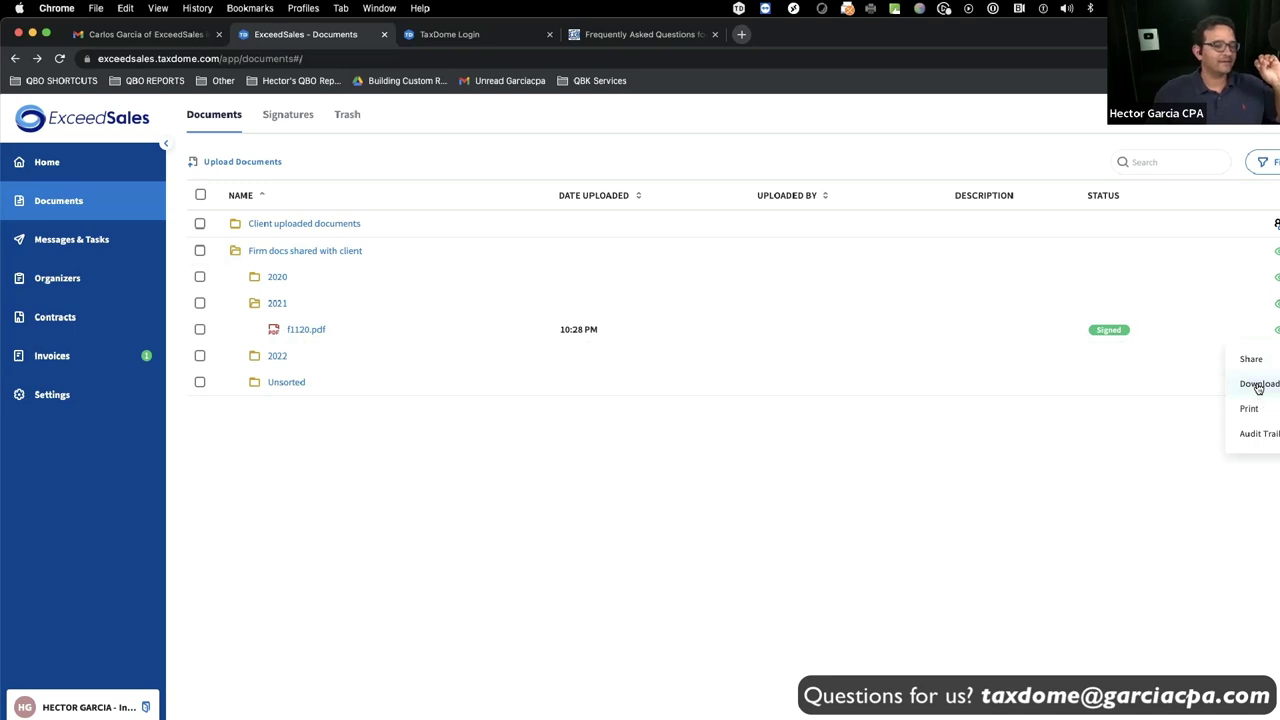
left_click(1258, 386)
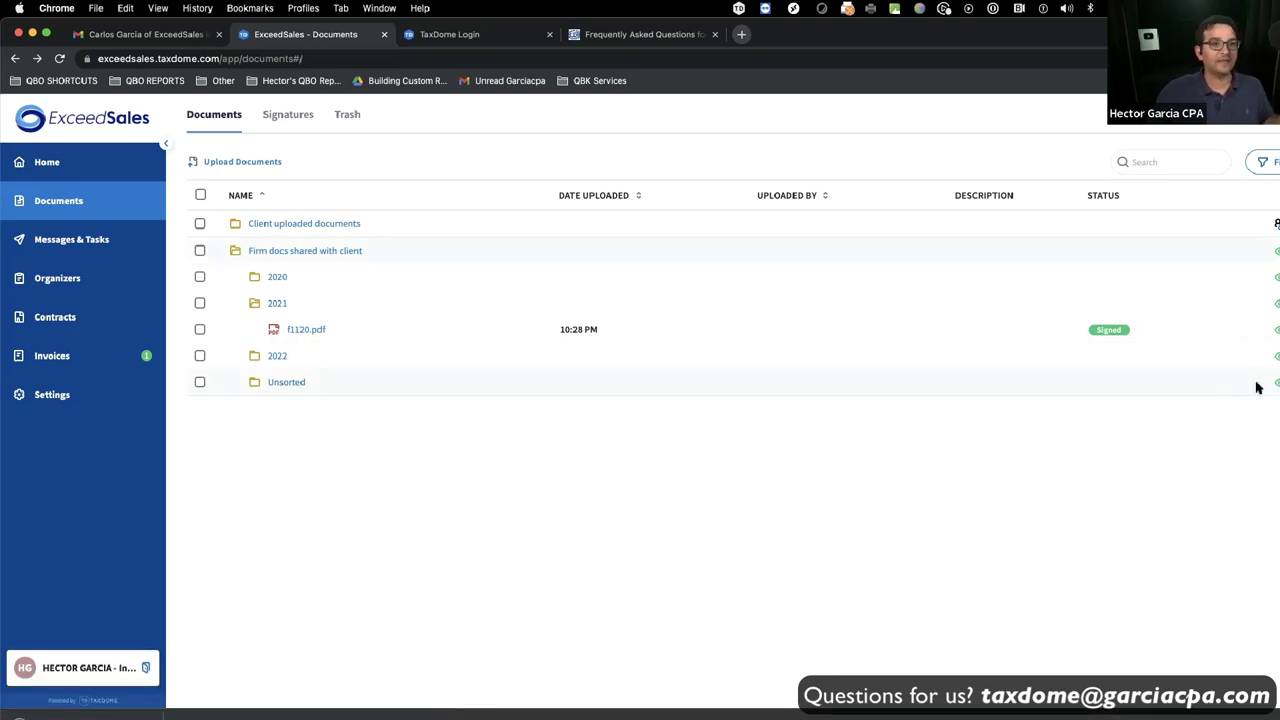
left_click(1276, 329)
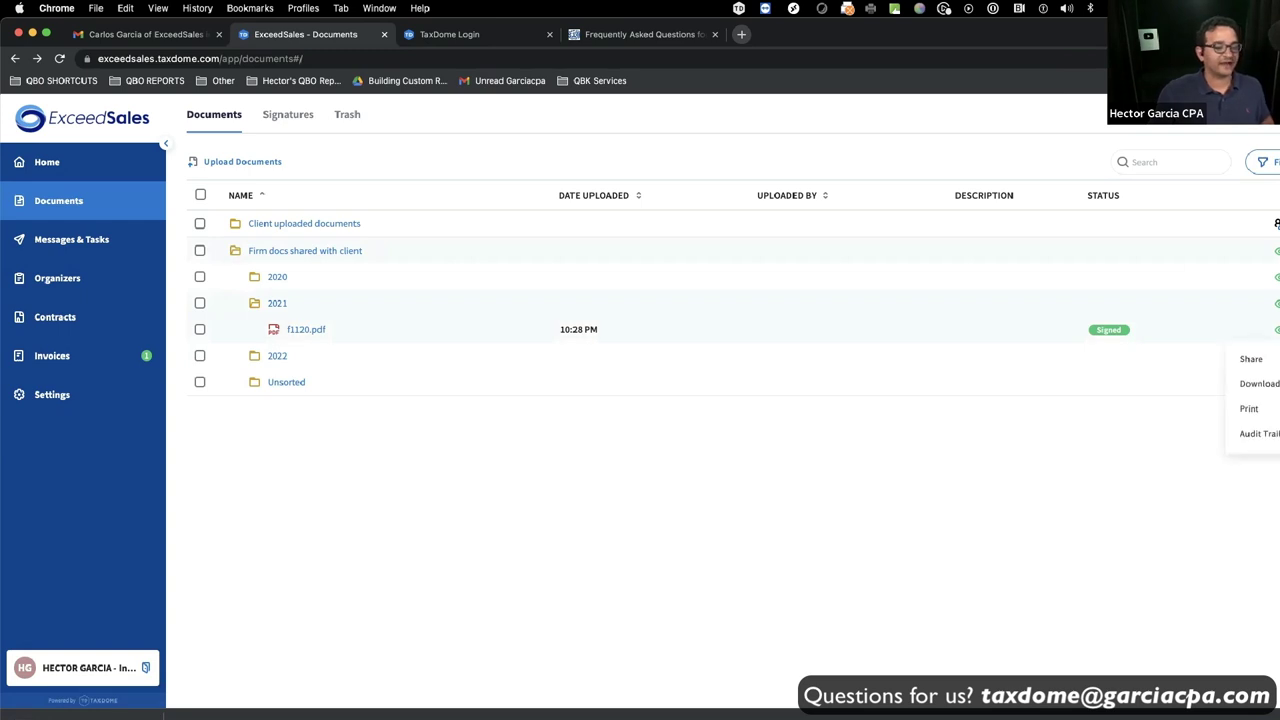
left_click(1251, 360)
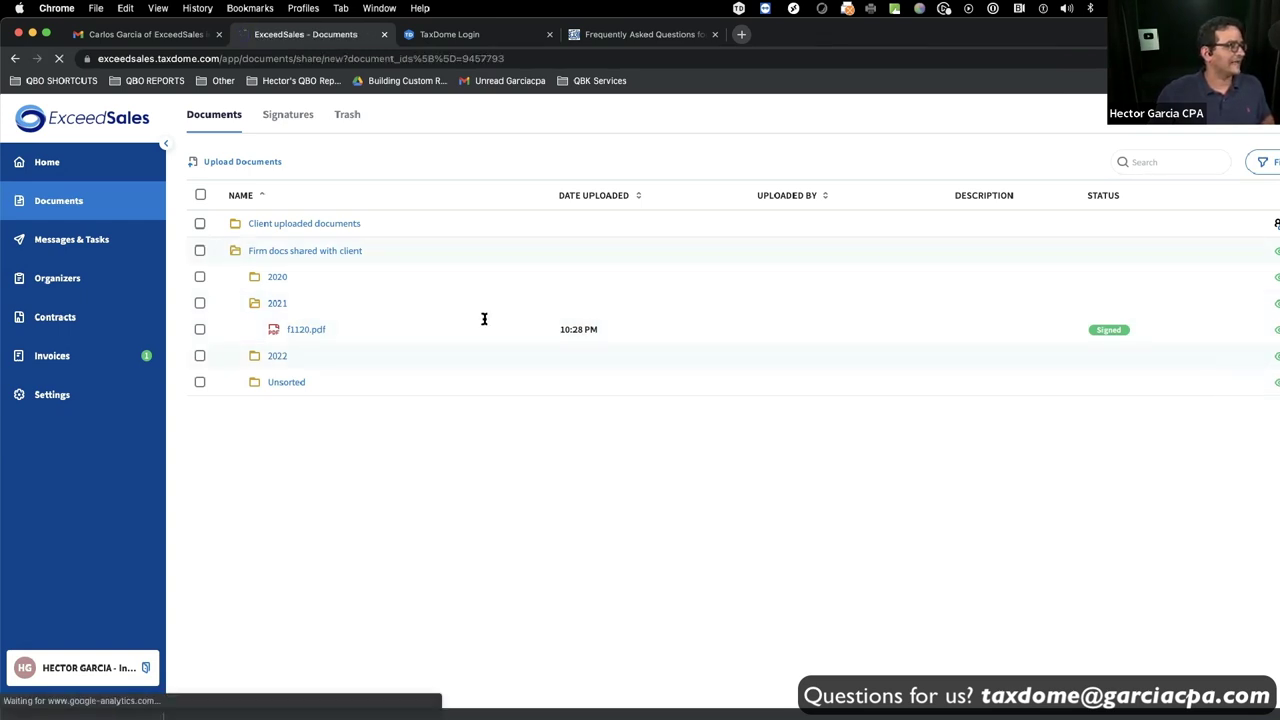
Email f1120.pdf to the saved recipient address with the link expiring Jan-31-2022.
left_click(239, 315)
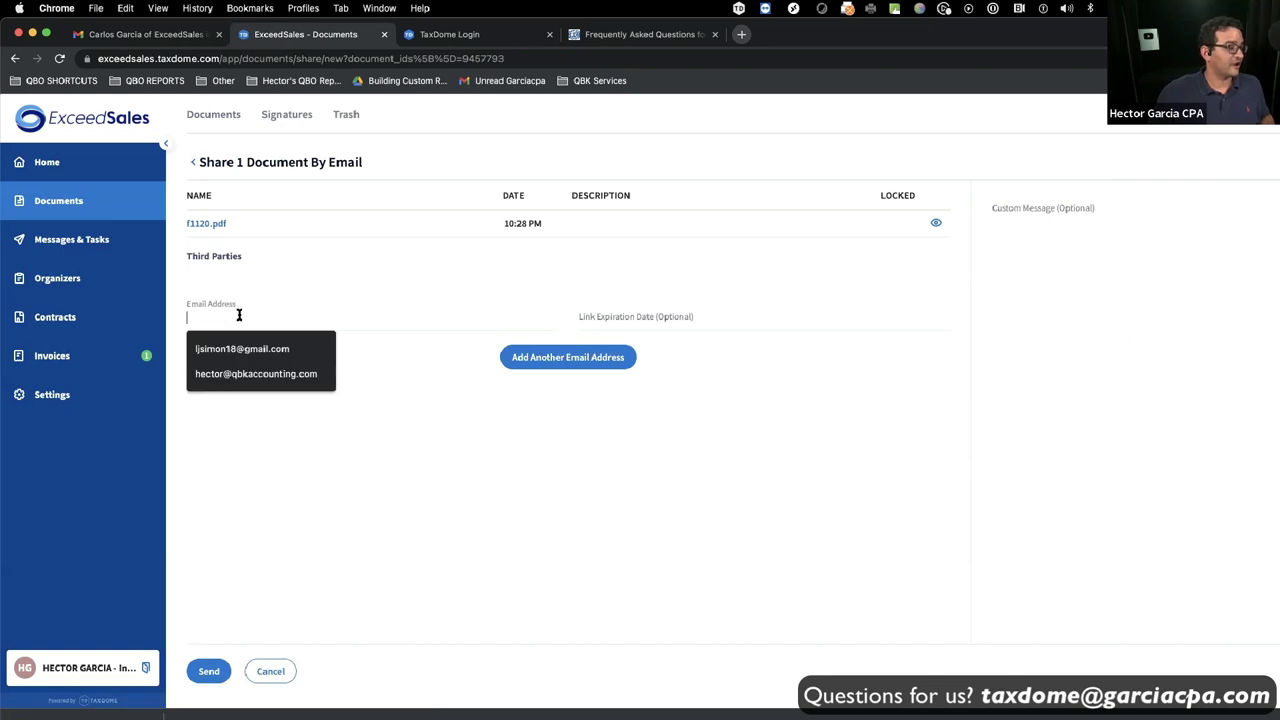
left_click(255, 373)
left_click(639, 316)
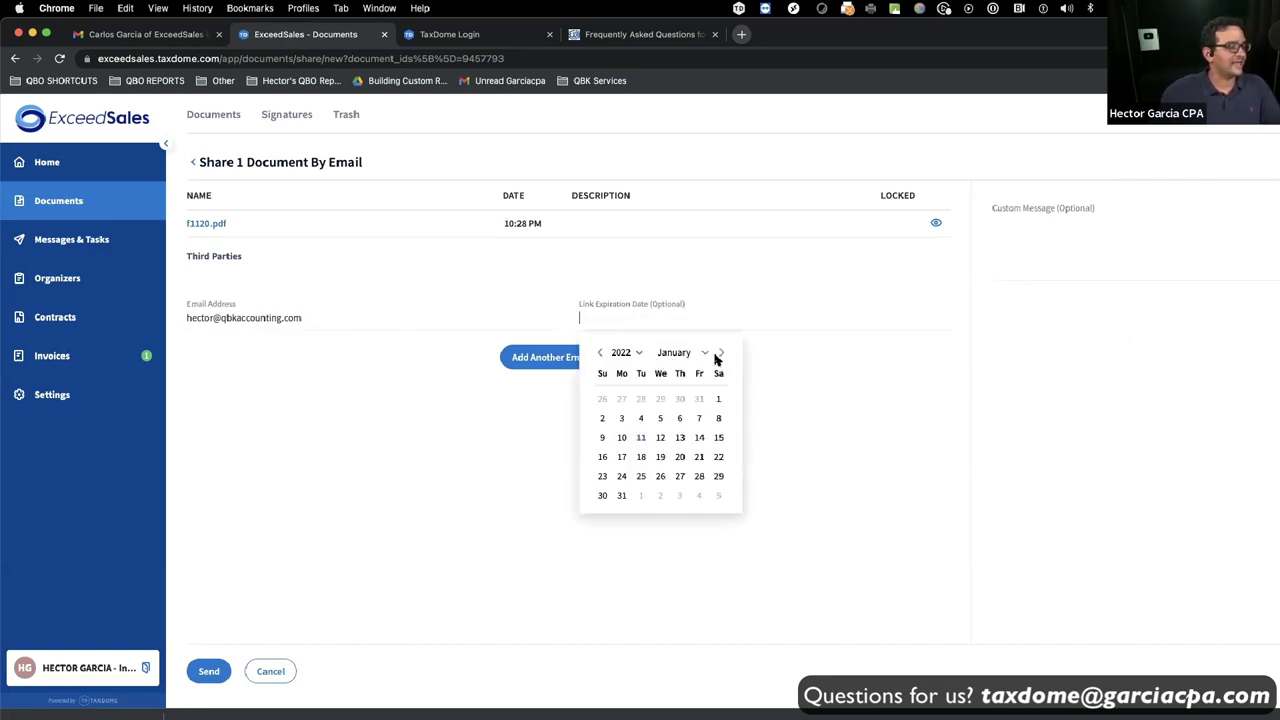
left_click(621, 496)
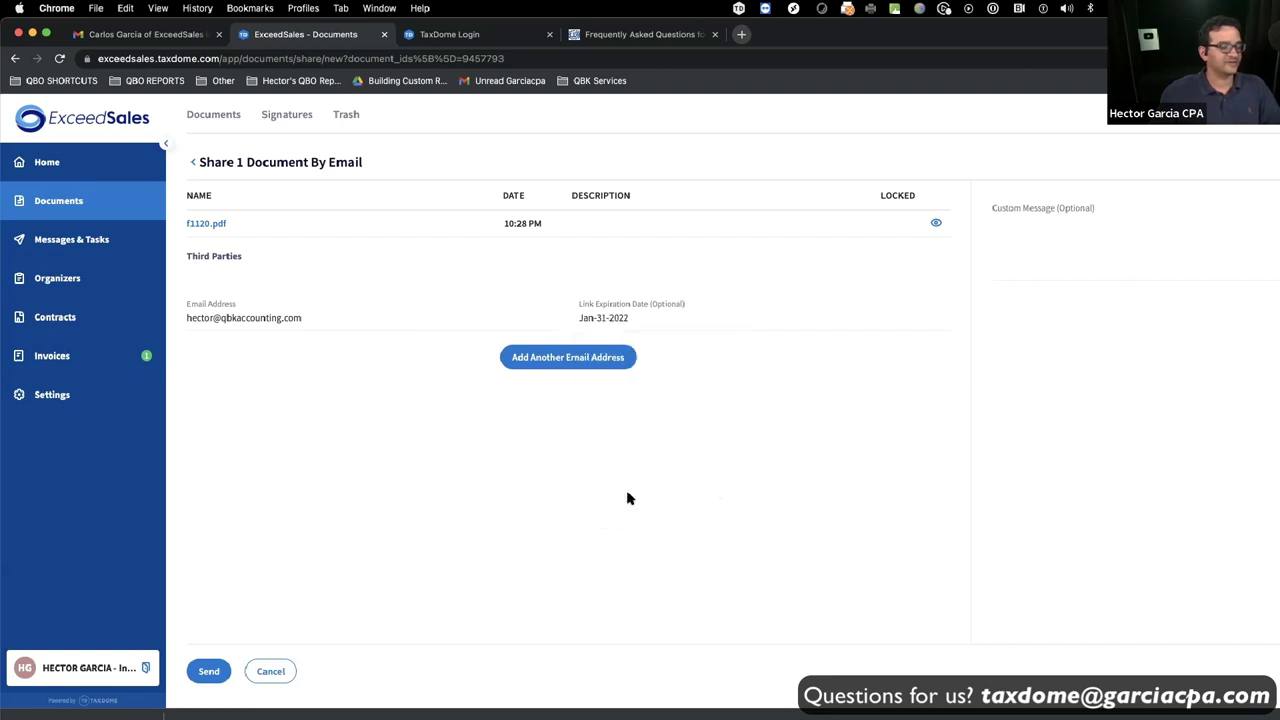
left_click(208, 670)
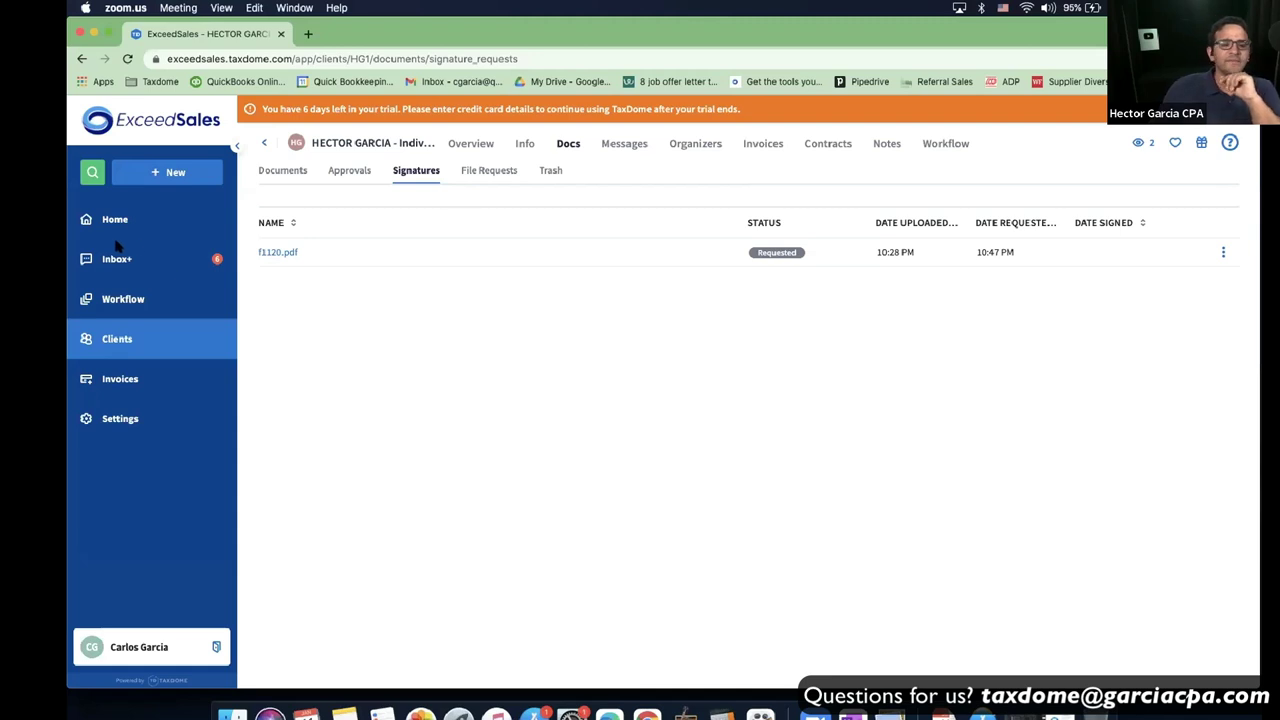
Open the client's Docs, expand both folders to see W2.png, and begin a new document upload.
left_click(122, 230)
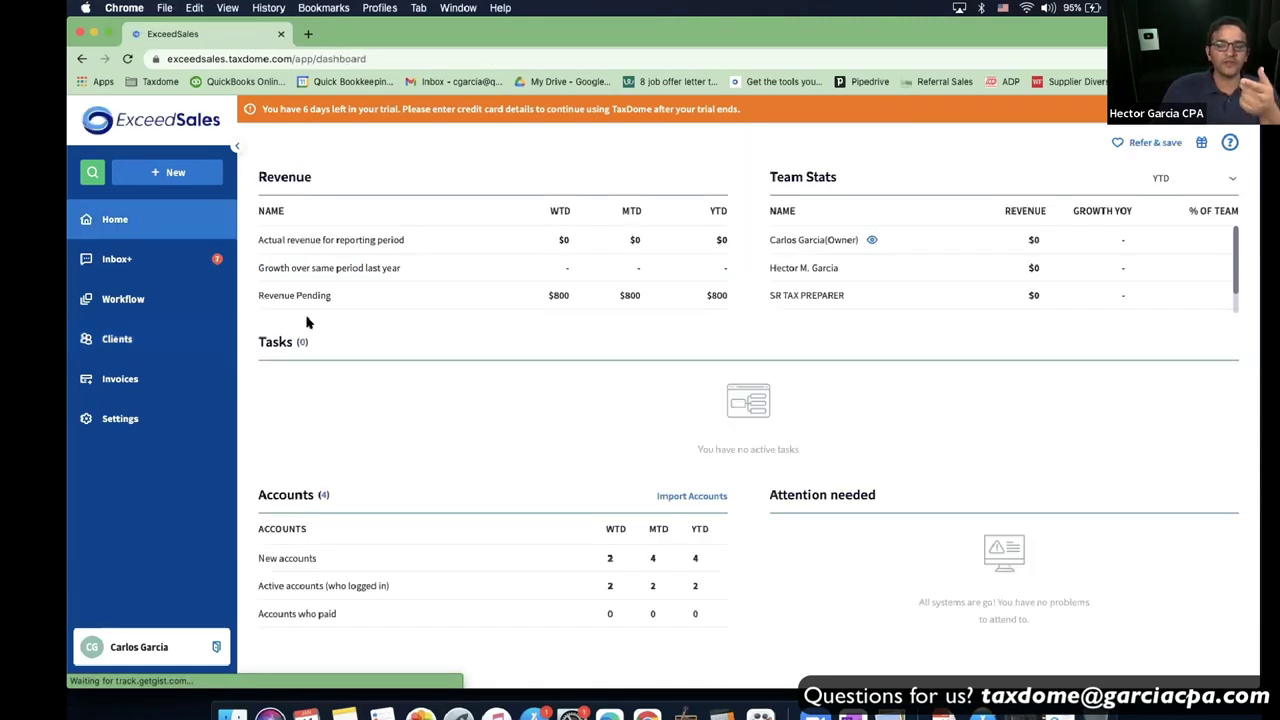
left_click(118, 339)
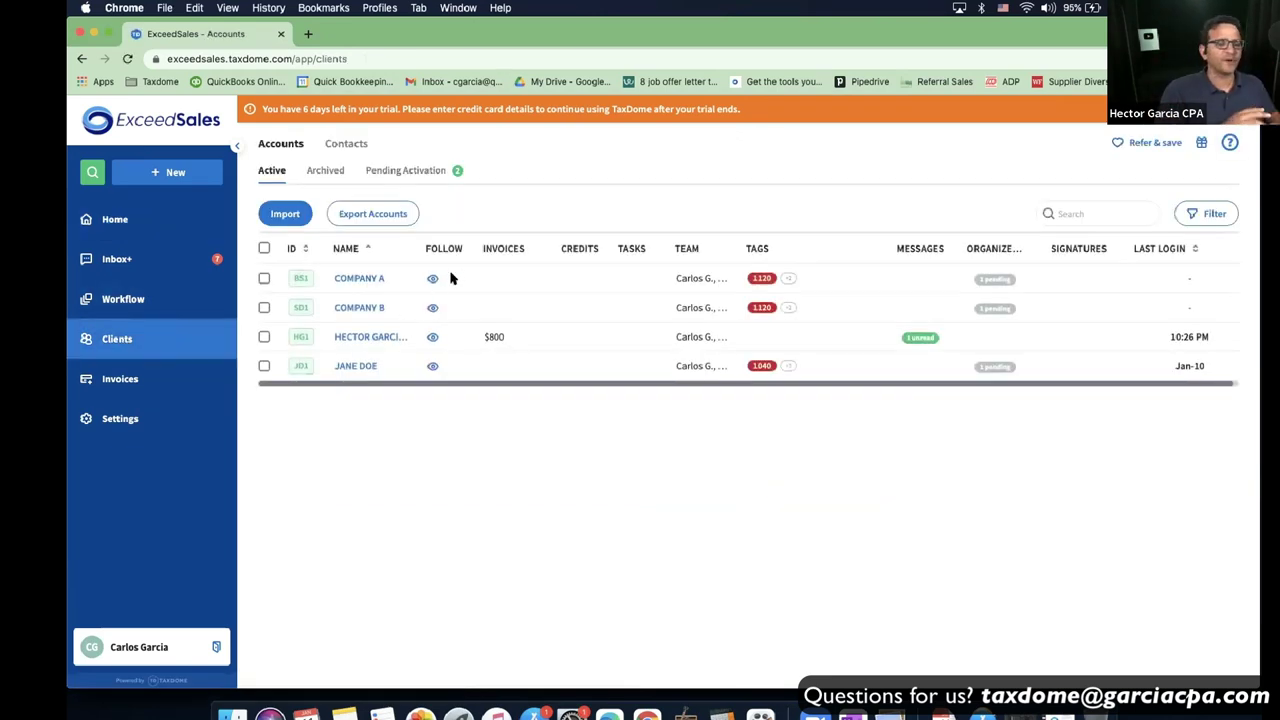
left_click(369, 339)
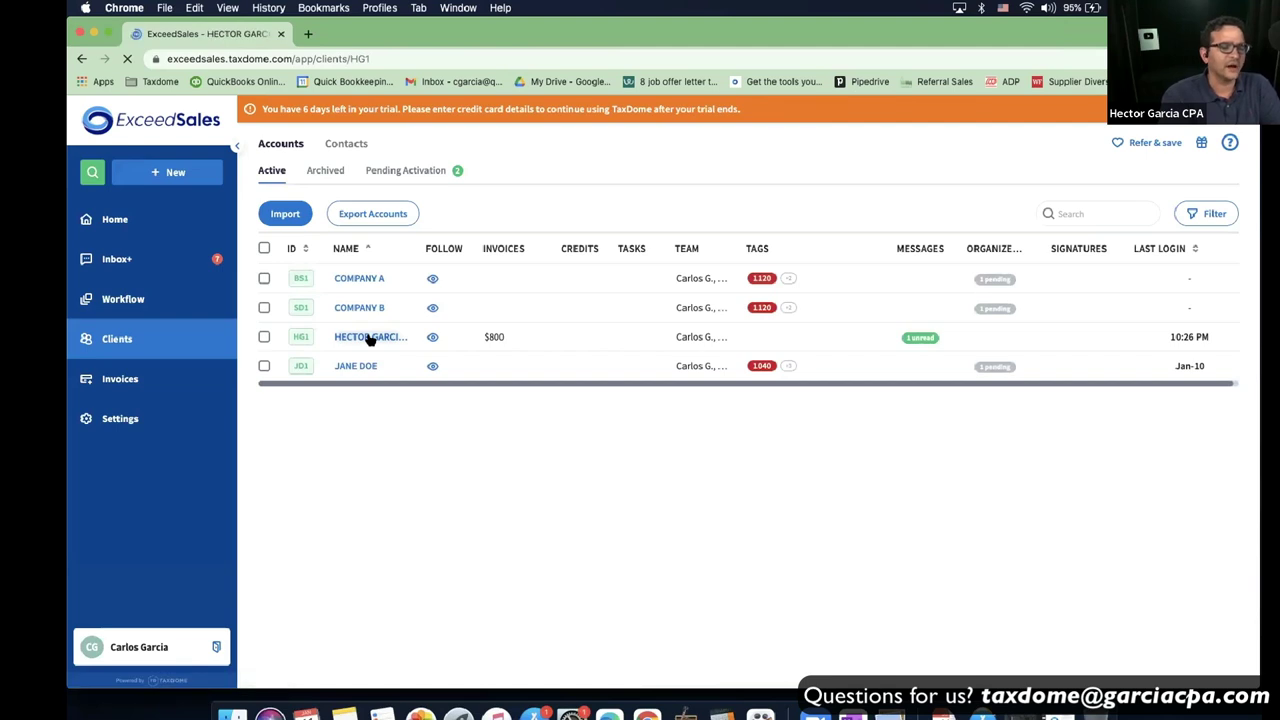
left_click(570, 145)
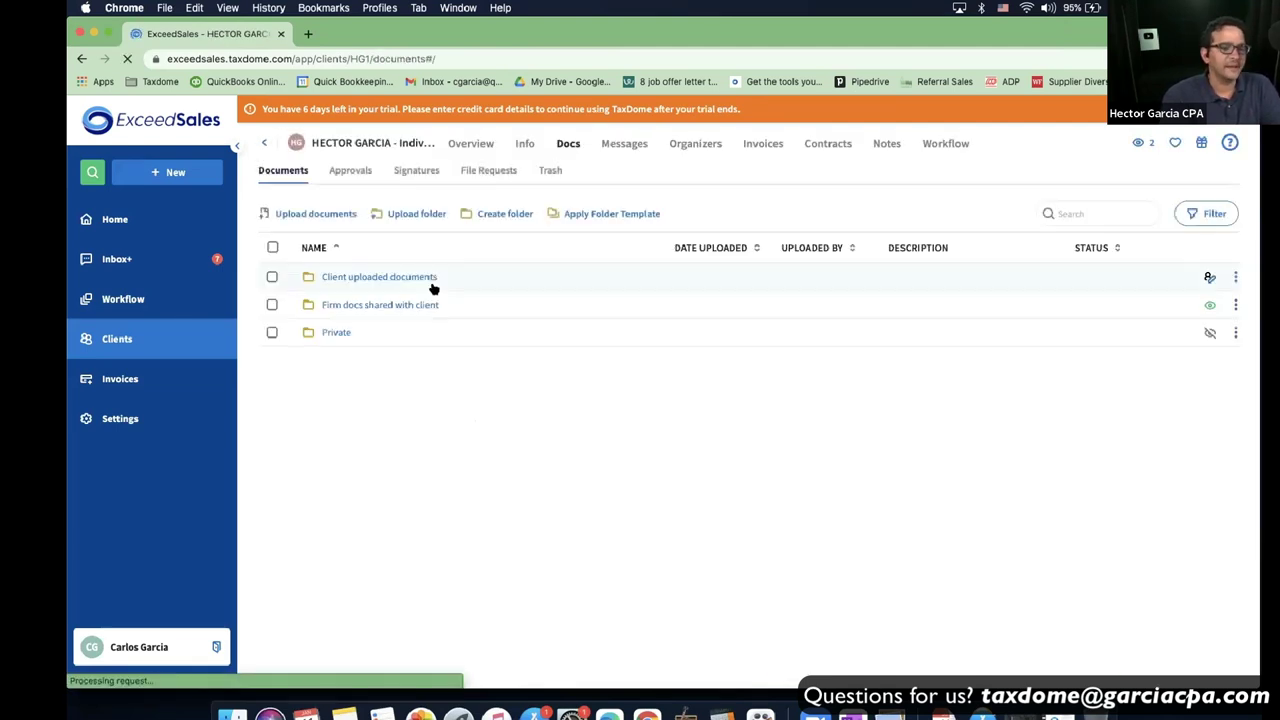
left_click(400, 304)
left_click(409, 277)
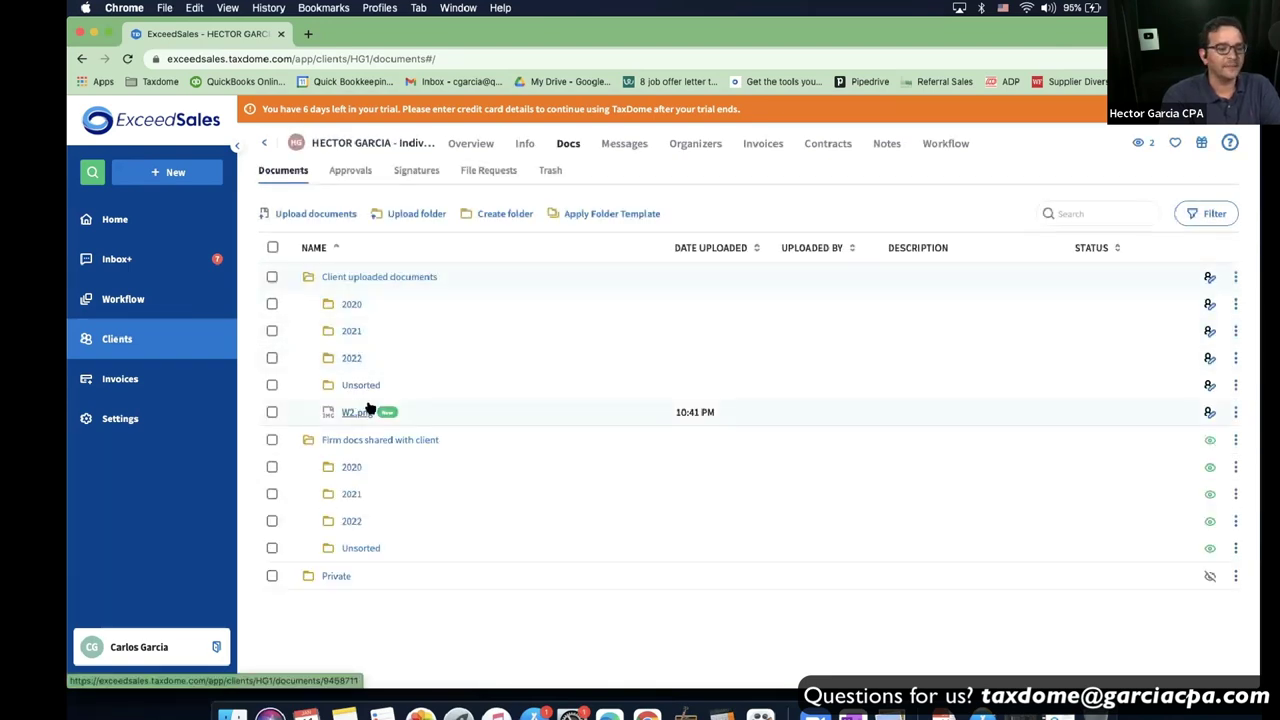
left_click(1236, 412)
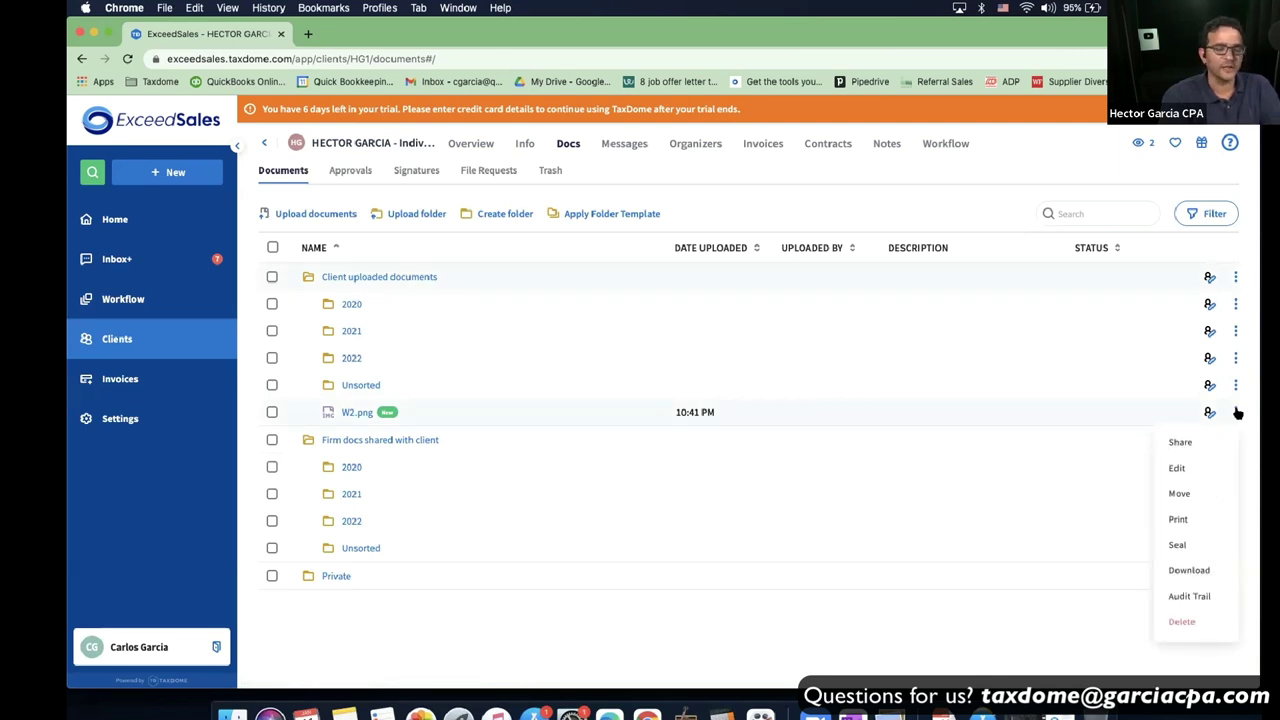
left_click(314, 215)
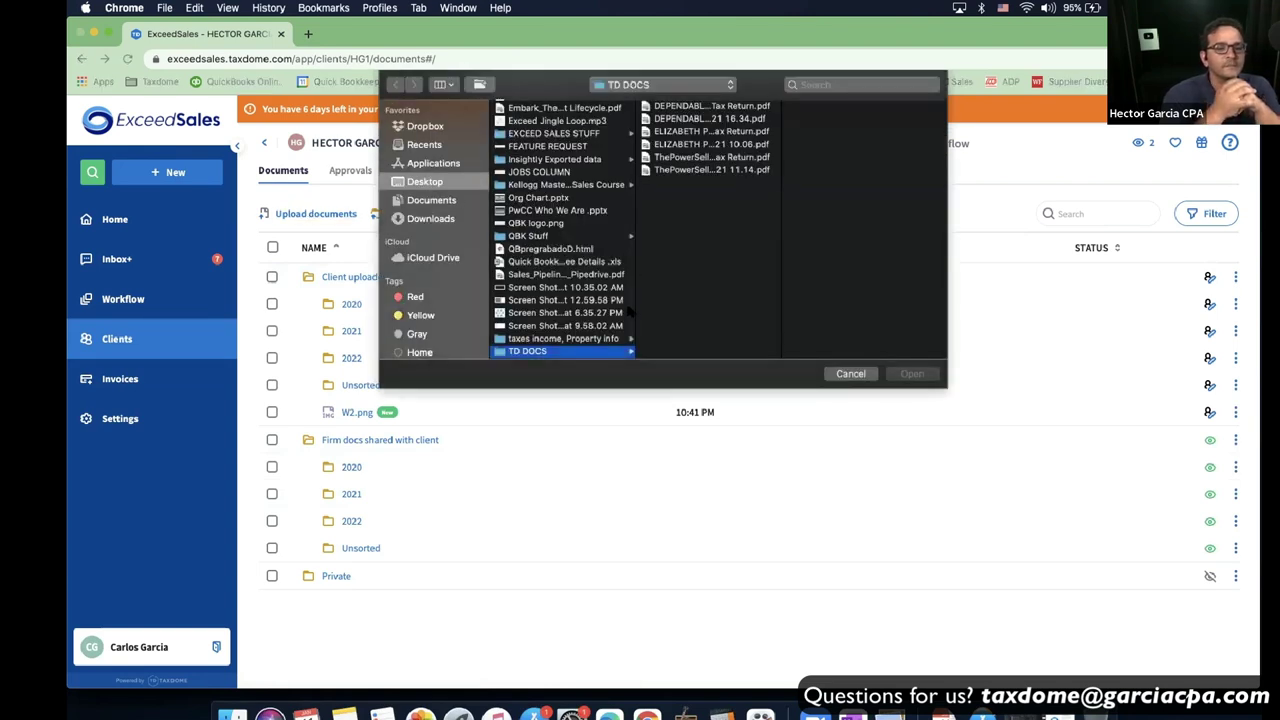
Upload QBK logo.png to the shared 2021 folder with client approval required.
double_click(562, 275)
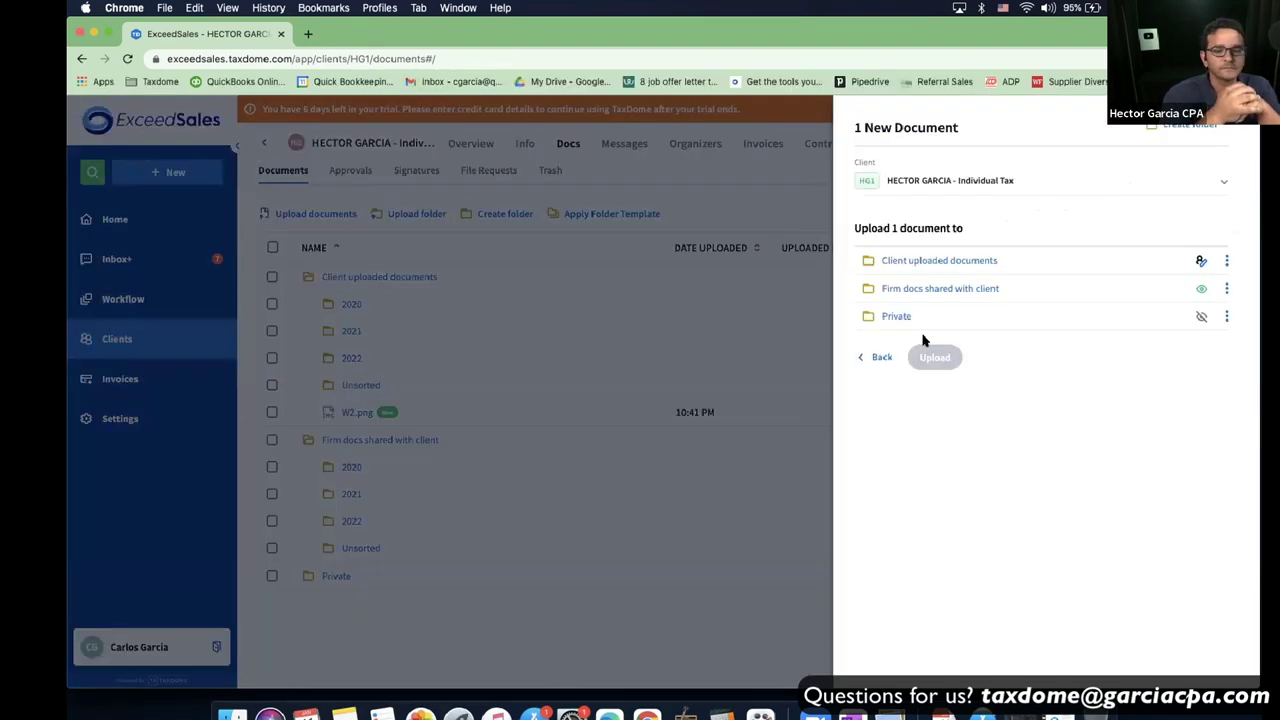
left_click(955, 288)
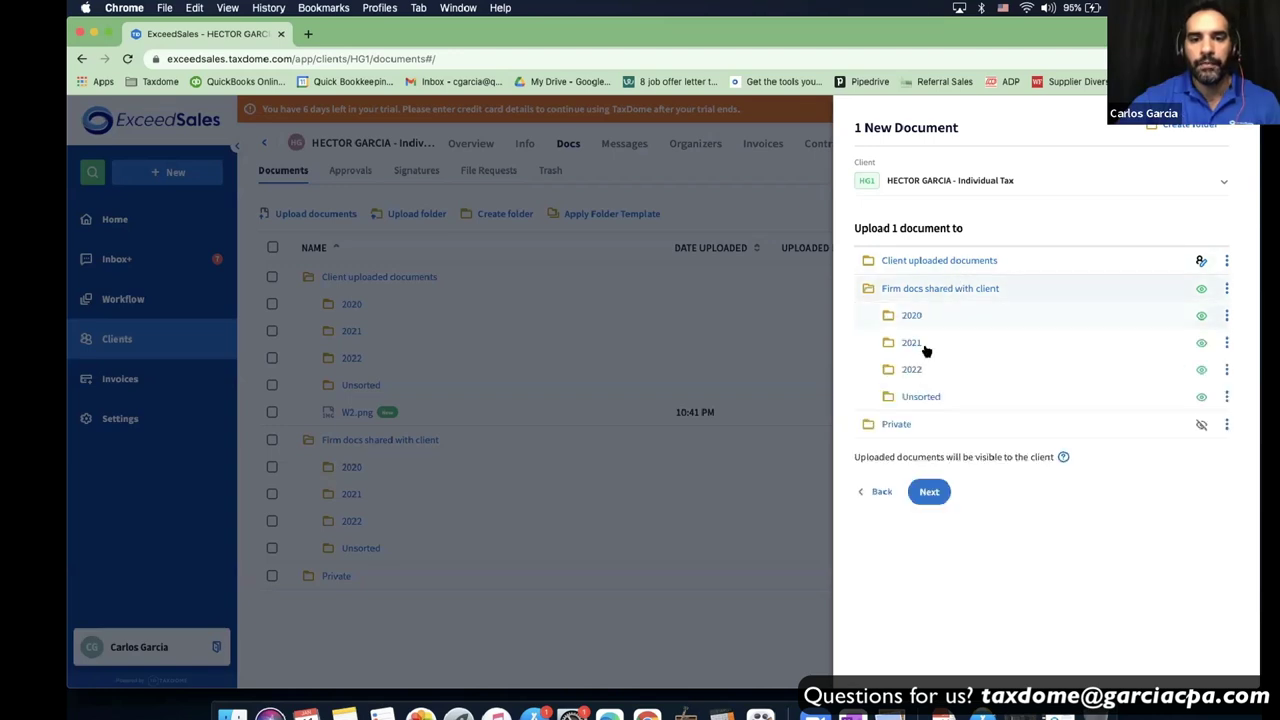
left_click(929, 491)
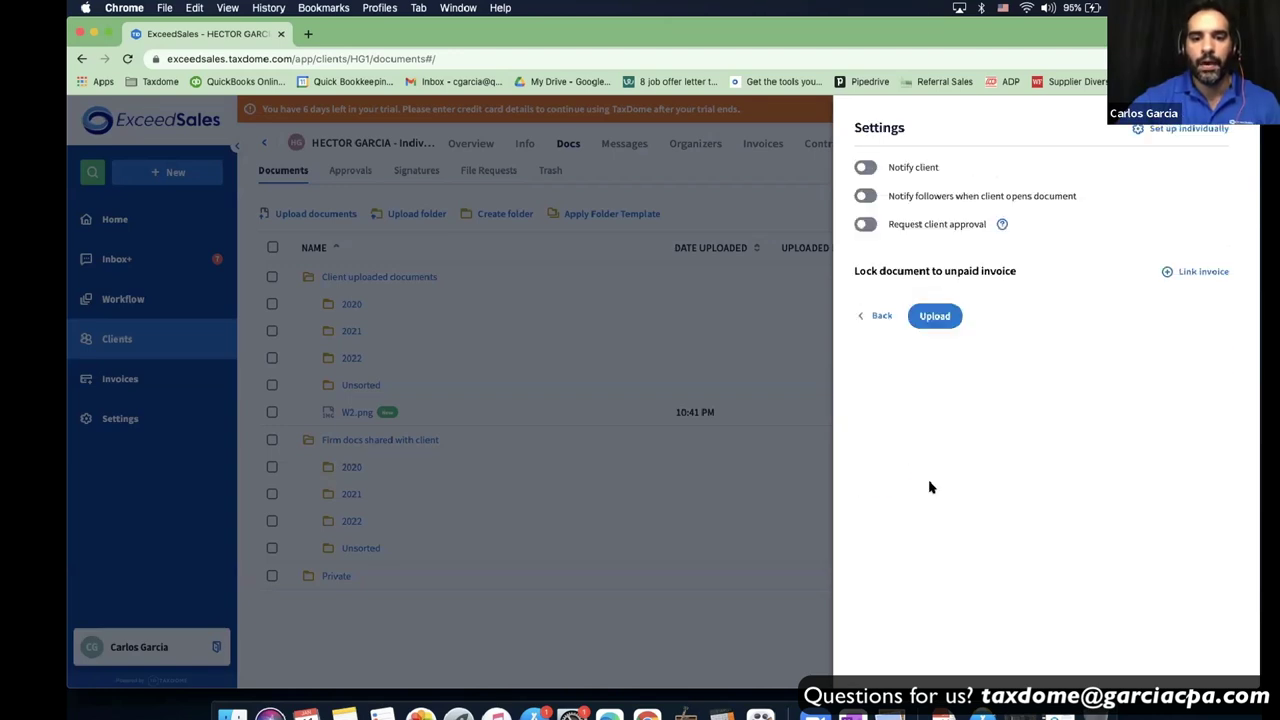
left_click(865, 224)
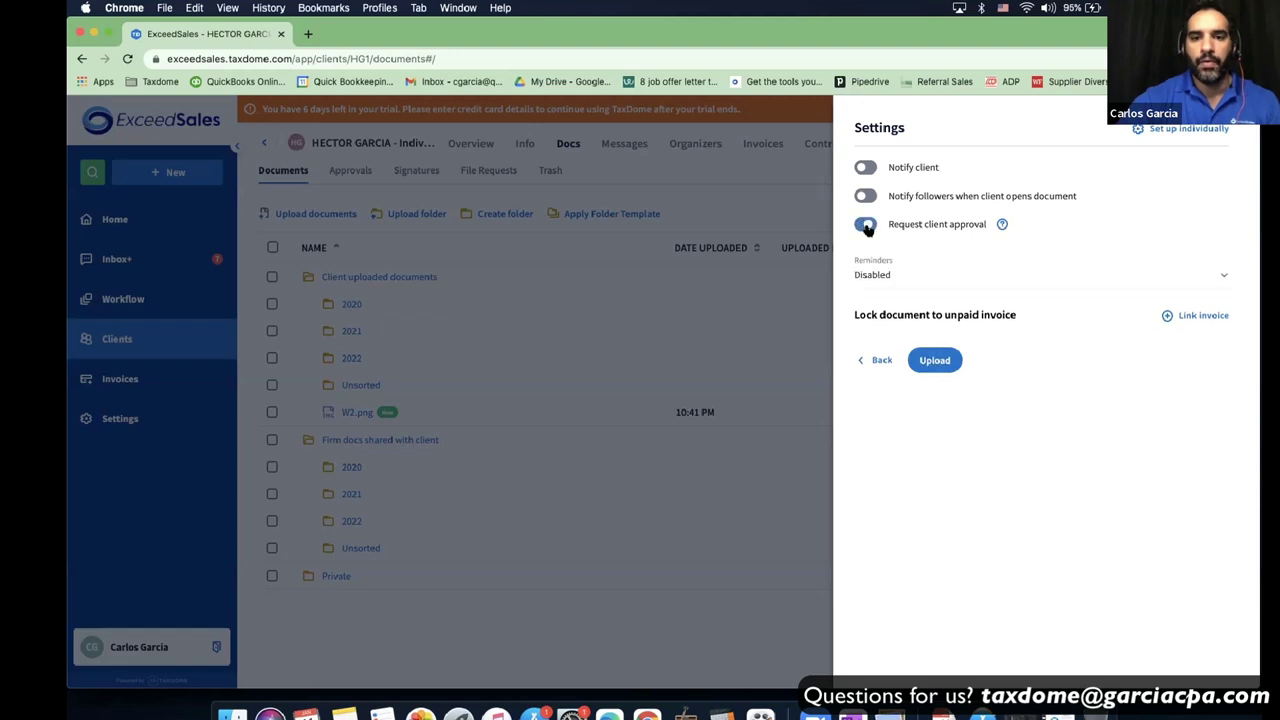
left_click(938, 362)
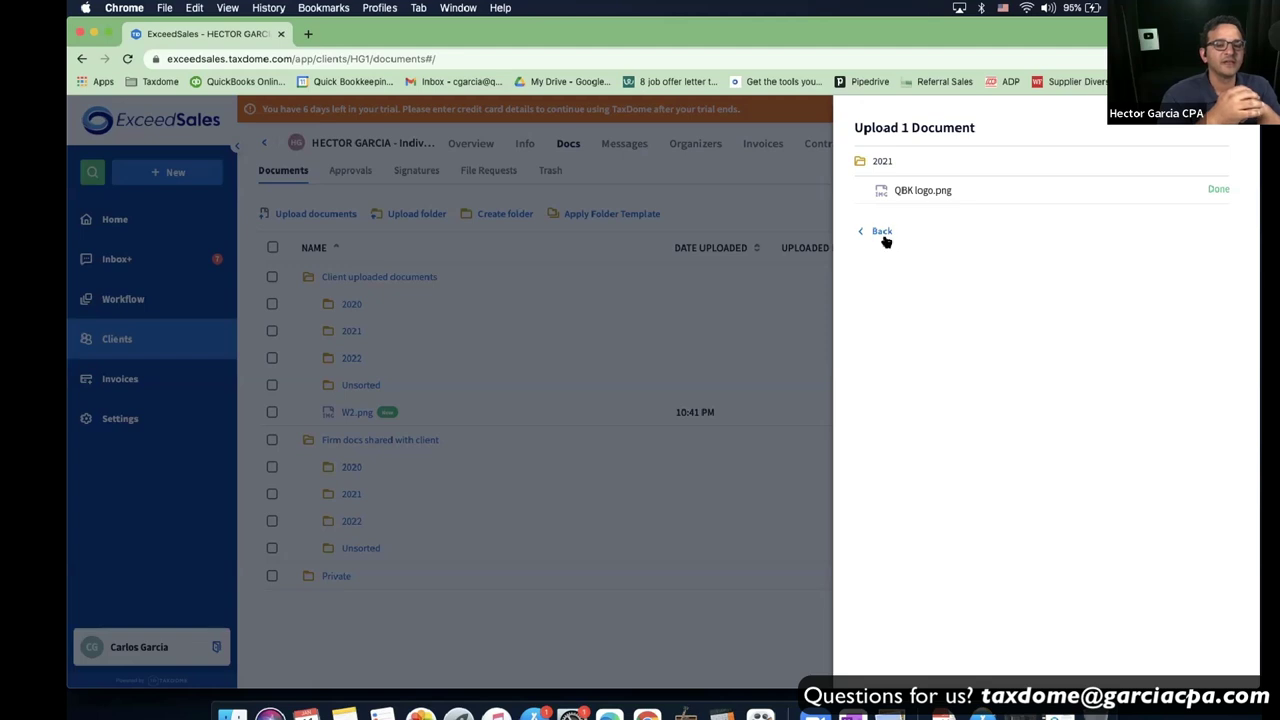
left_click(884, 238)
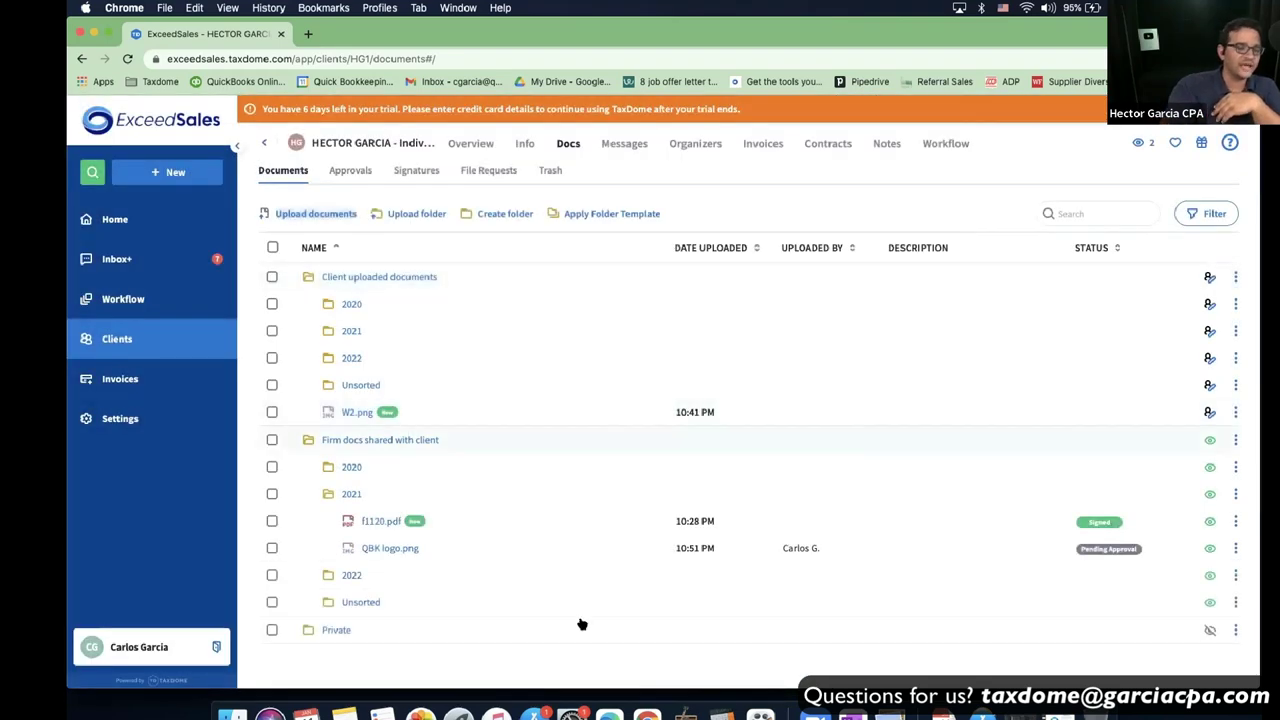
left_click(1235, 549)
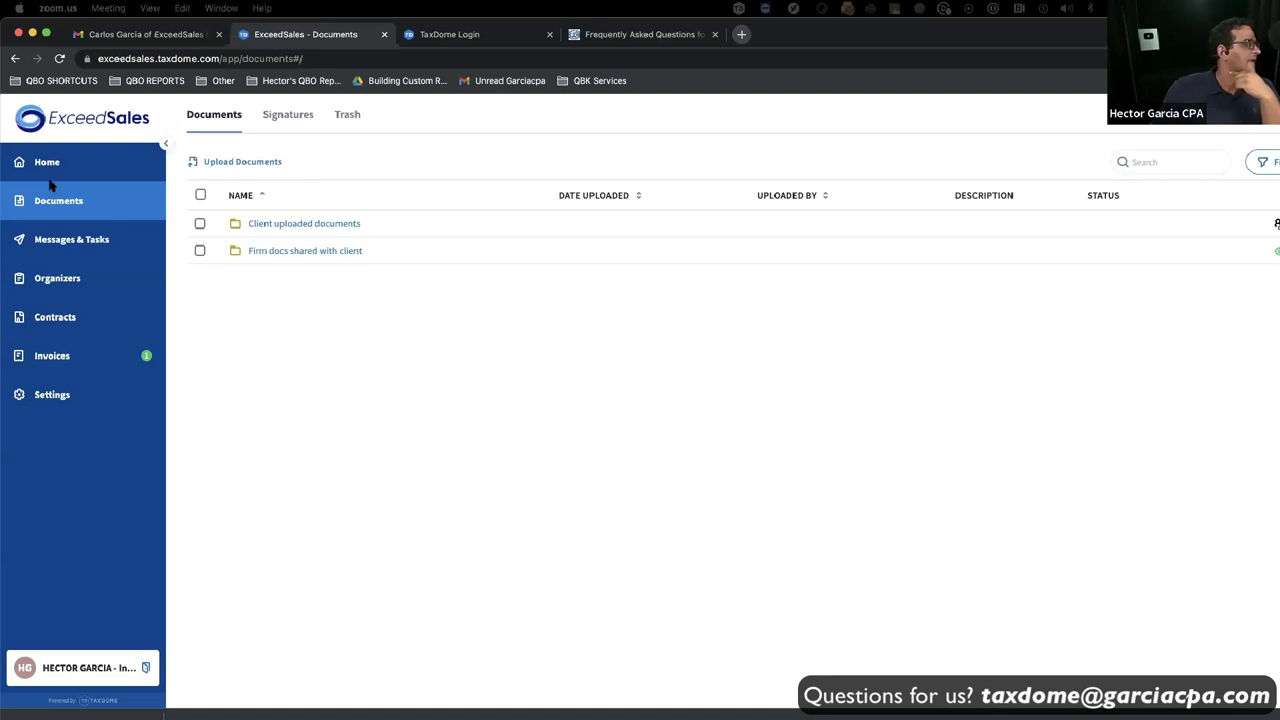
As the client, approve QBK logo.png from the portal's Pending Approval tab.
left_click(58, 59)
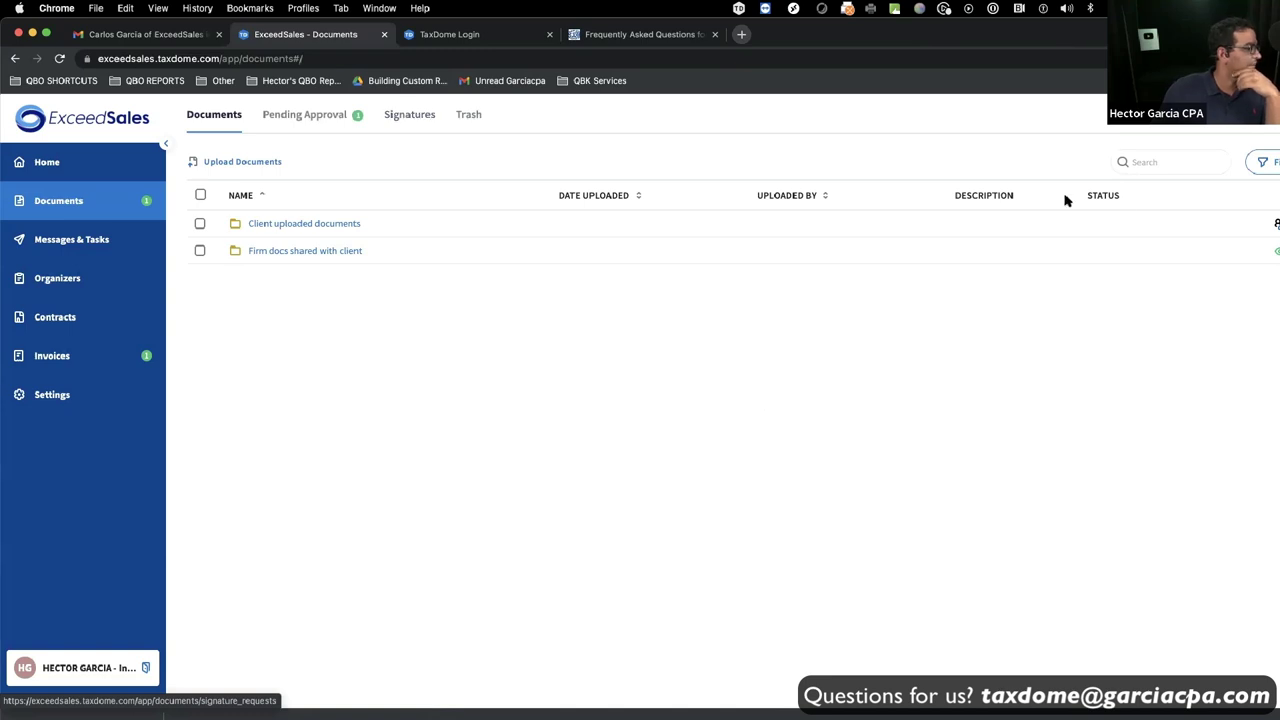
left_click(72, 206)
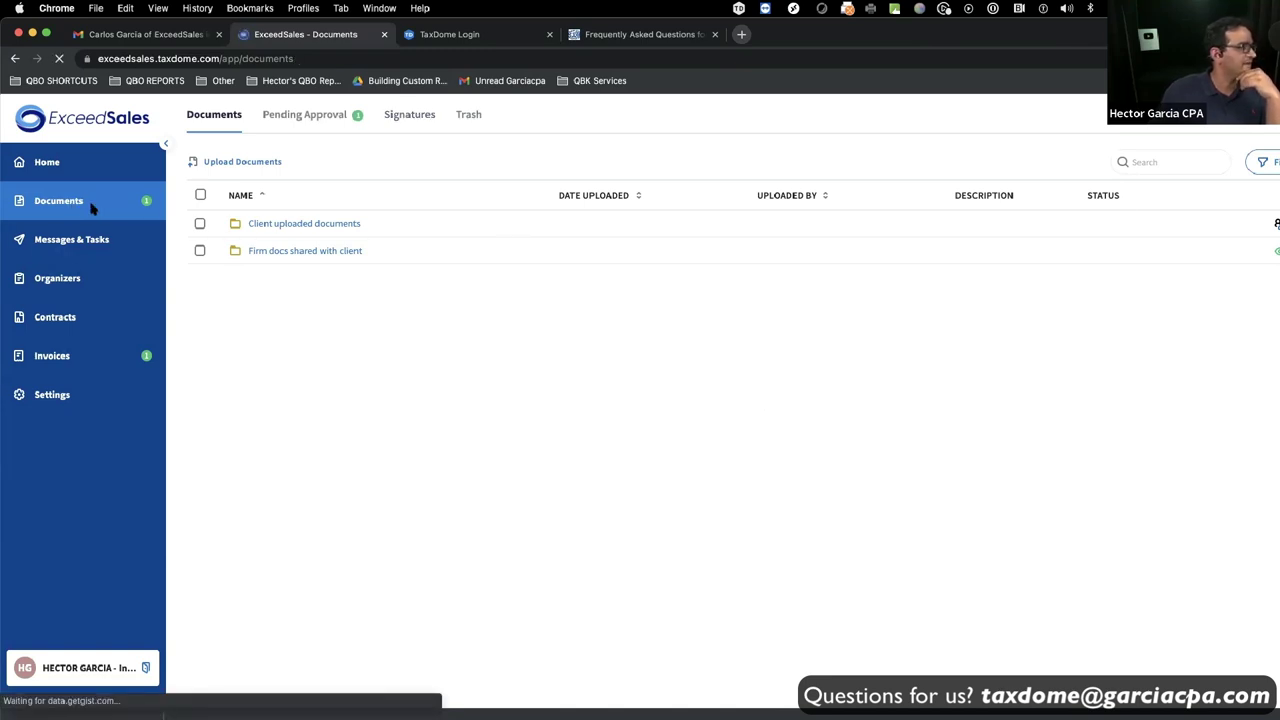
left_click(297, 116)
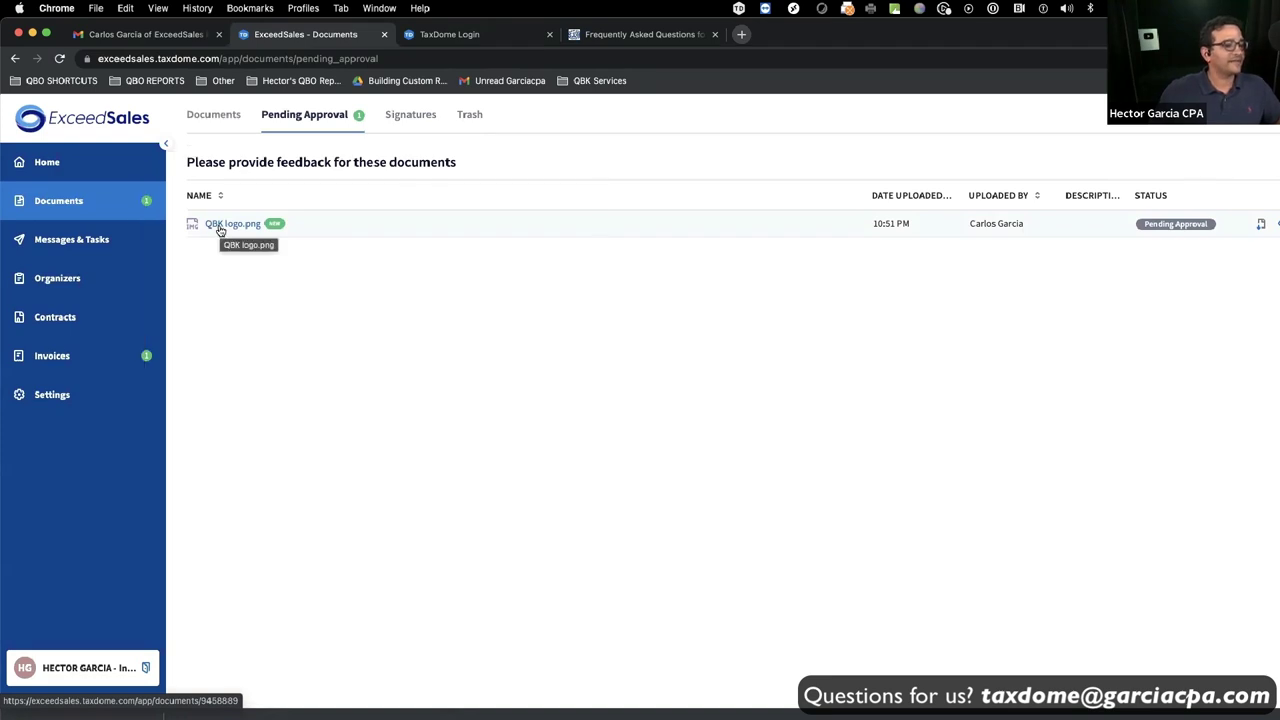
left_click(220, 226)
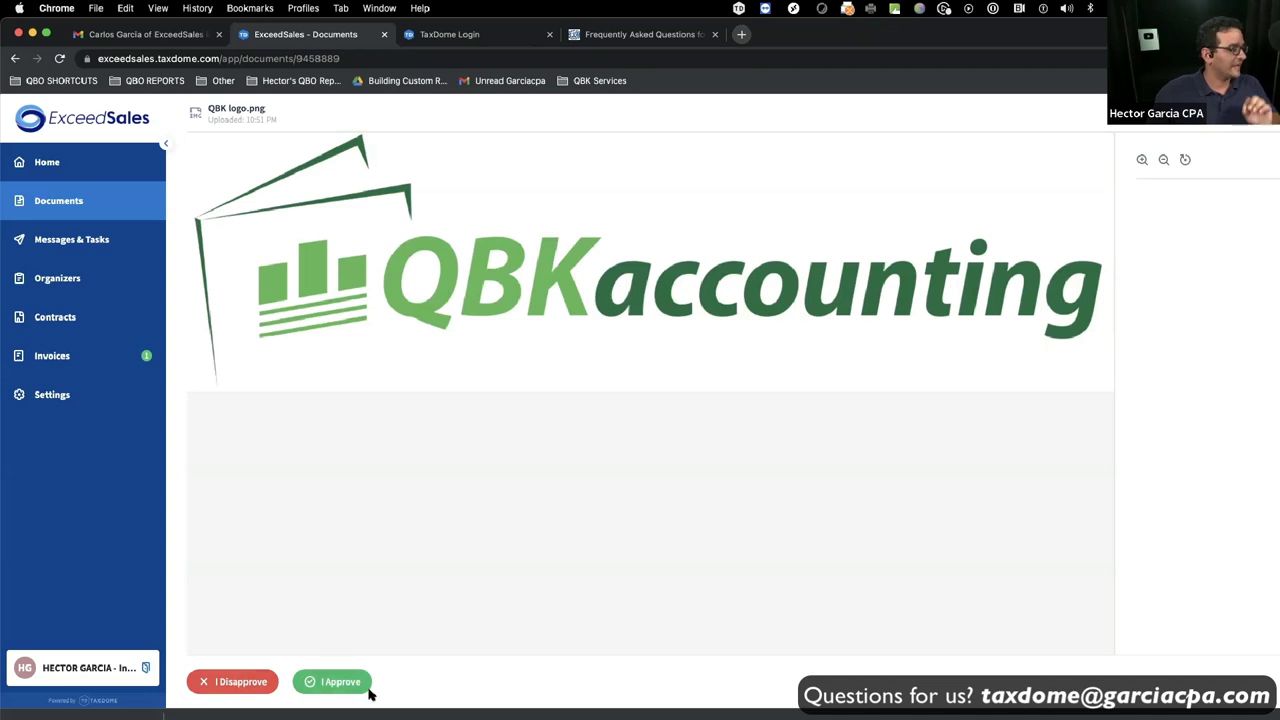
left_click(336, 684)
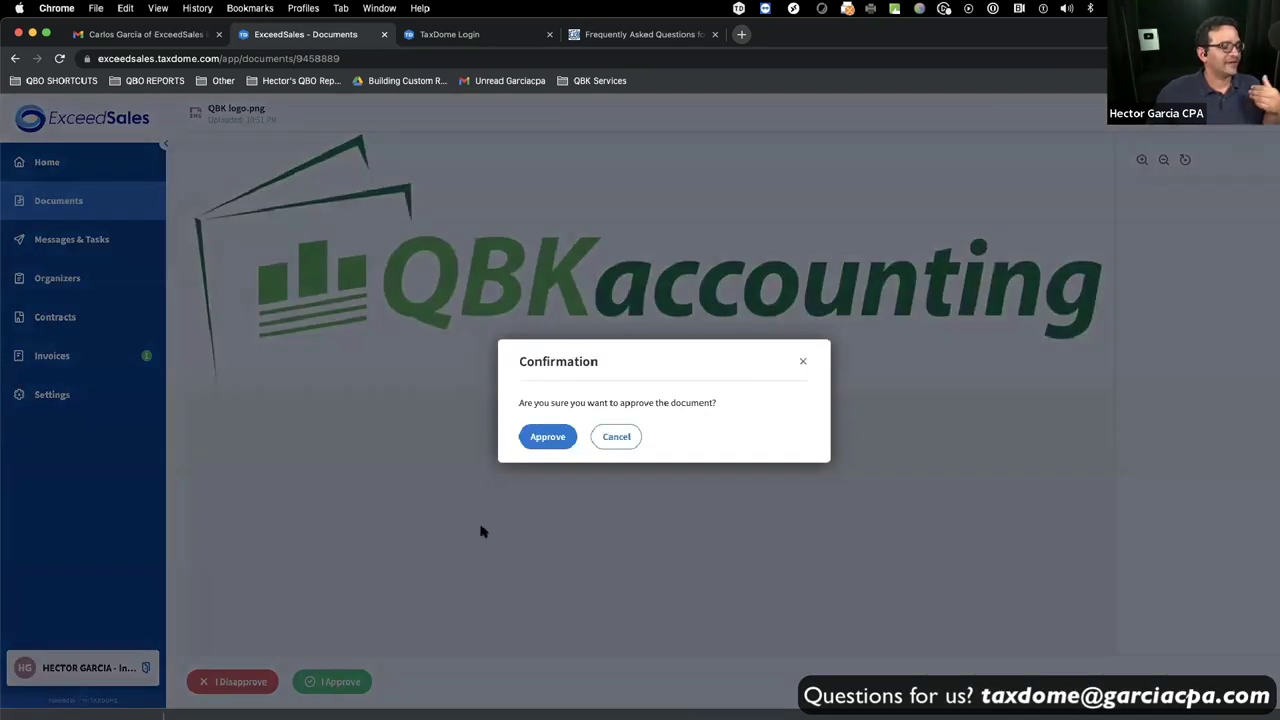
left_click(547, 436)
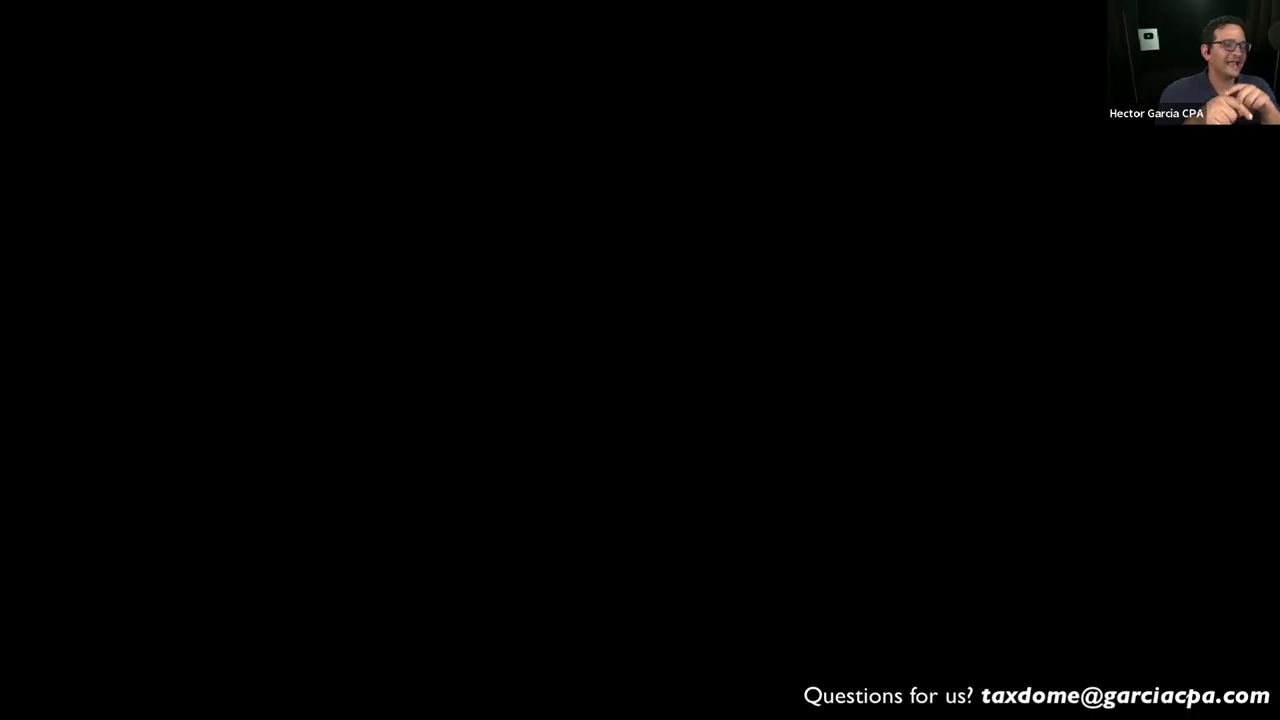
Start a document upload for the client and pick the screenshot file.
left_click(400, 214)
left_click(848, 374)
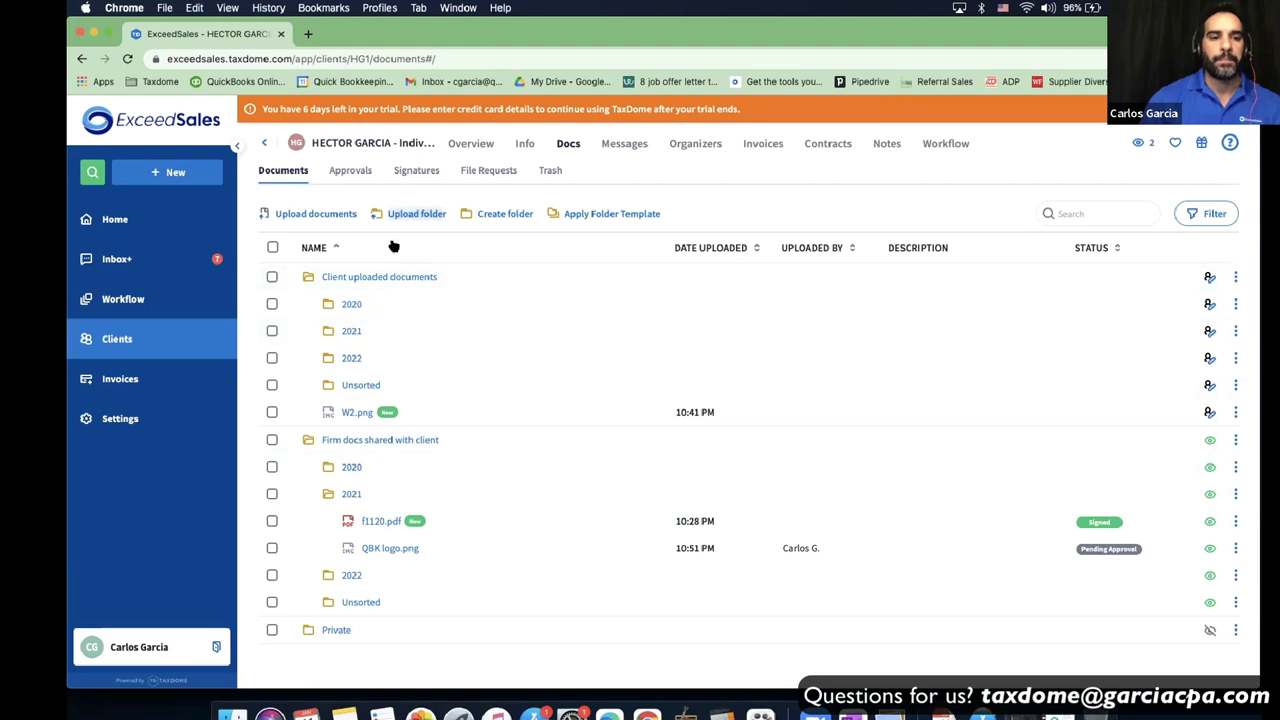
left_click(320, 215)
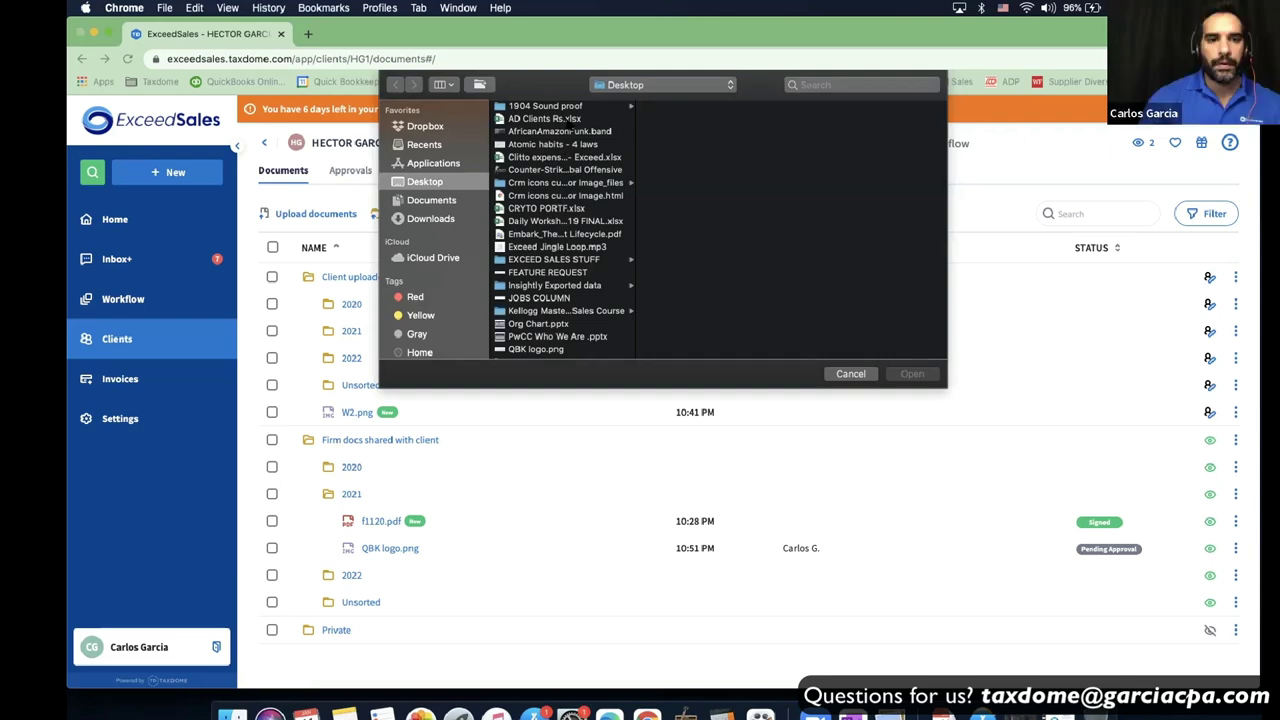
scroll(570, 135, "down", 5)
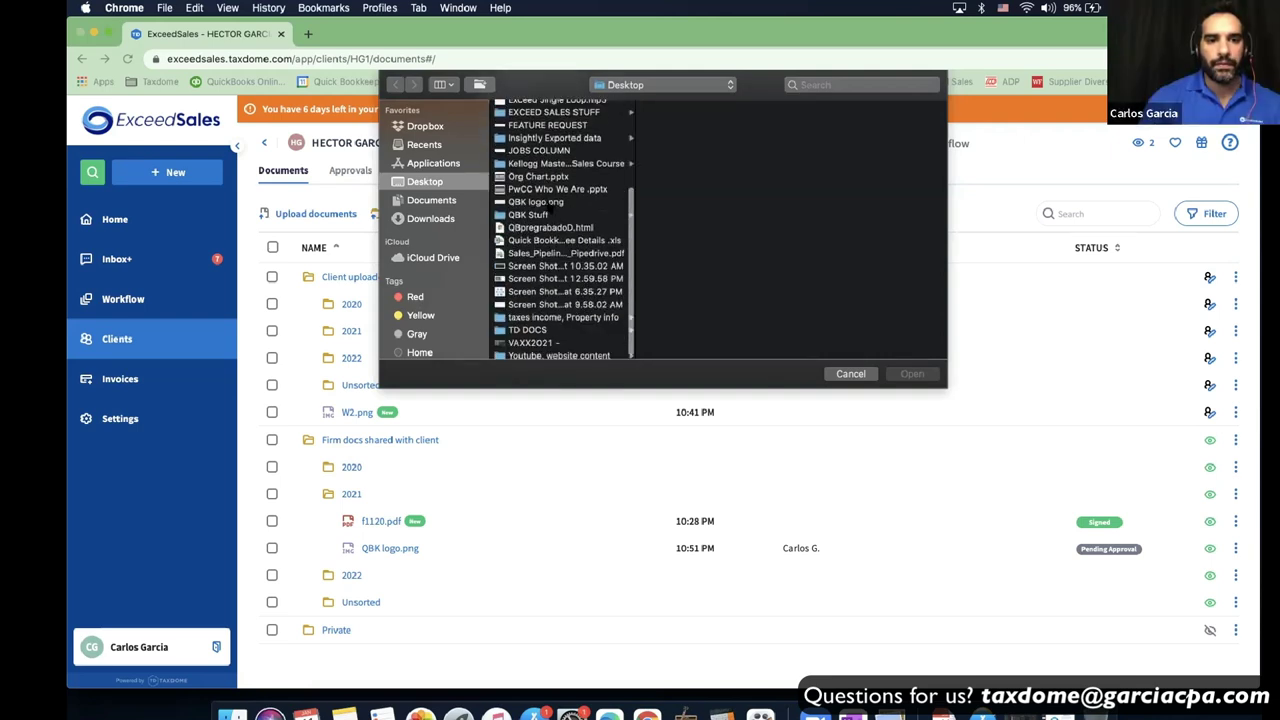
double_click(548, 203)
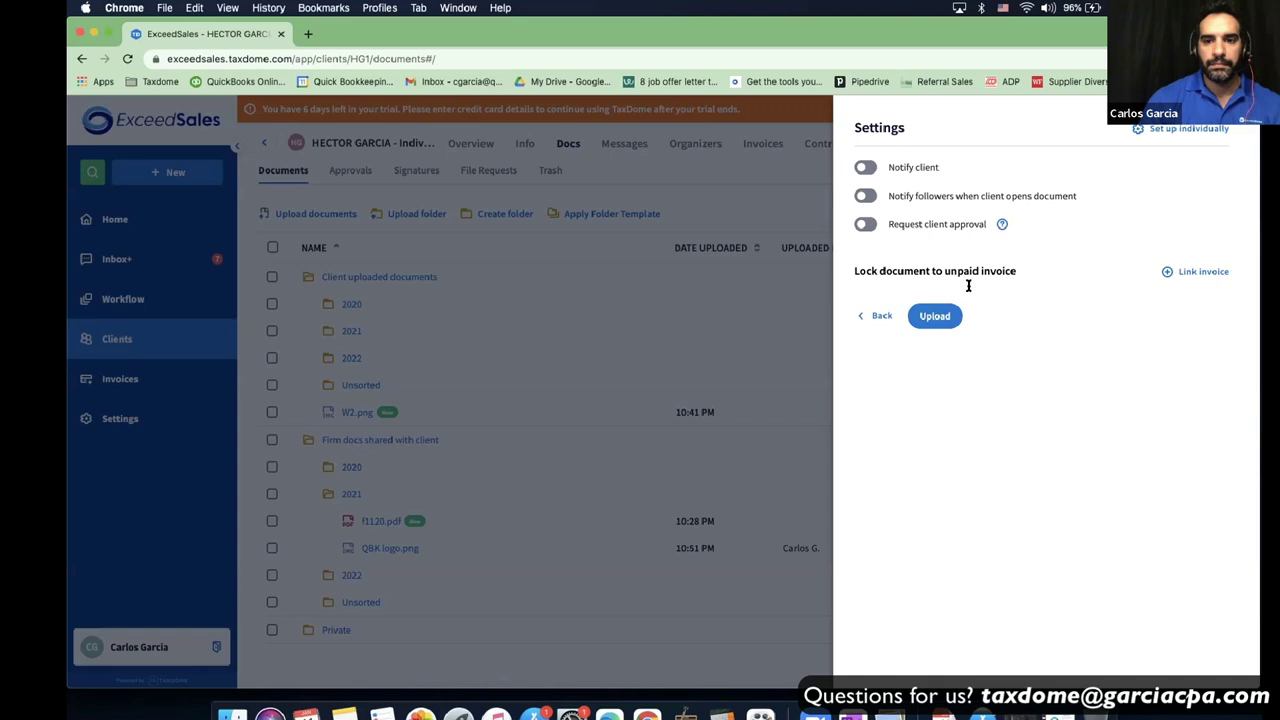
Require client approval, lock the screenshot to the $800.00 unpaid invoice, and upload it.
left_click(865, 226)
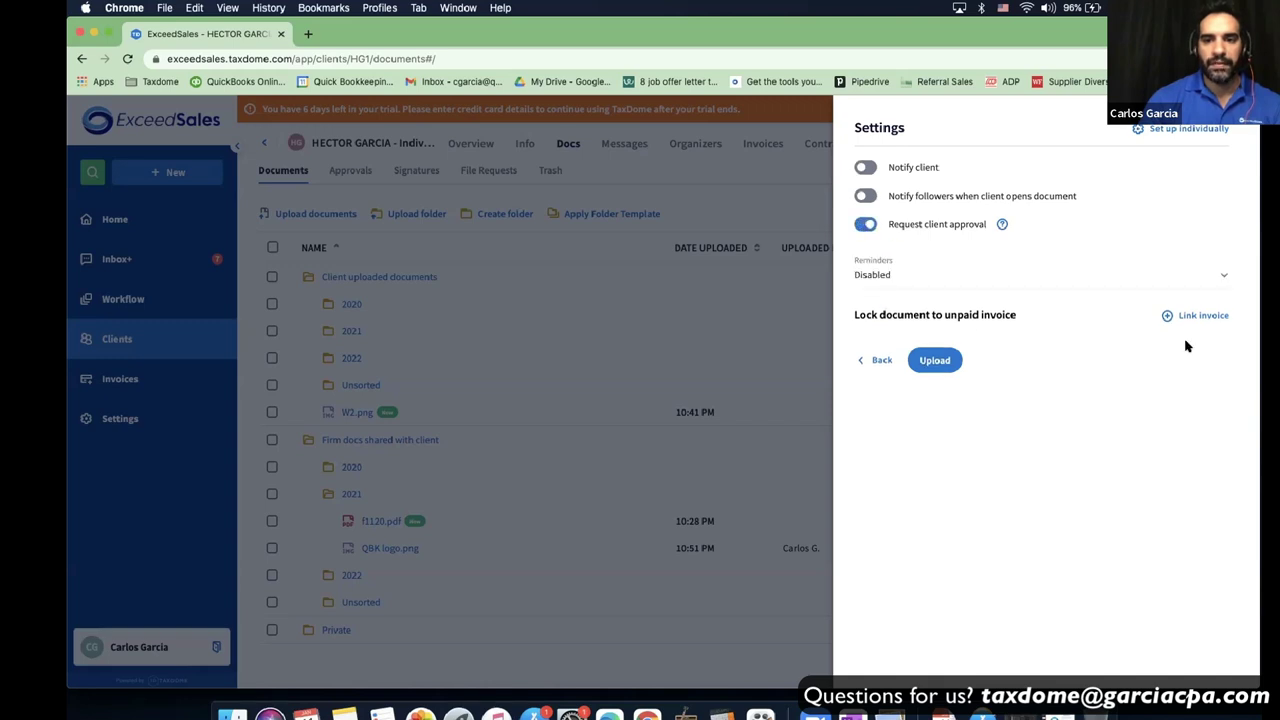
left_click(1196, 318)
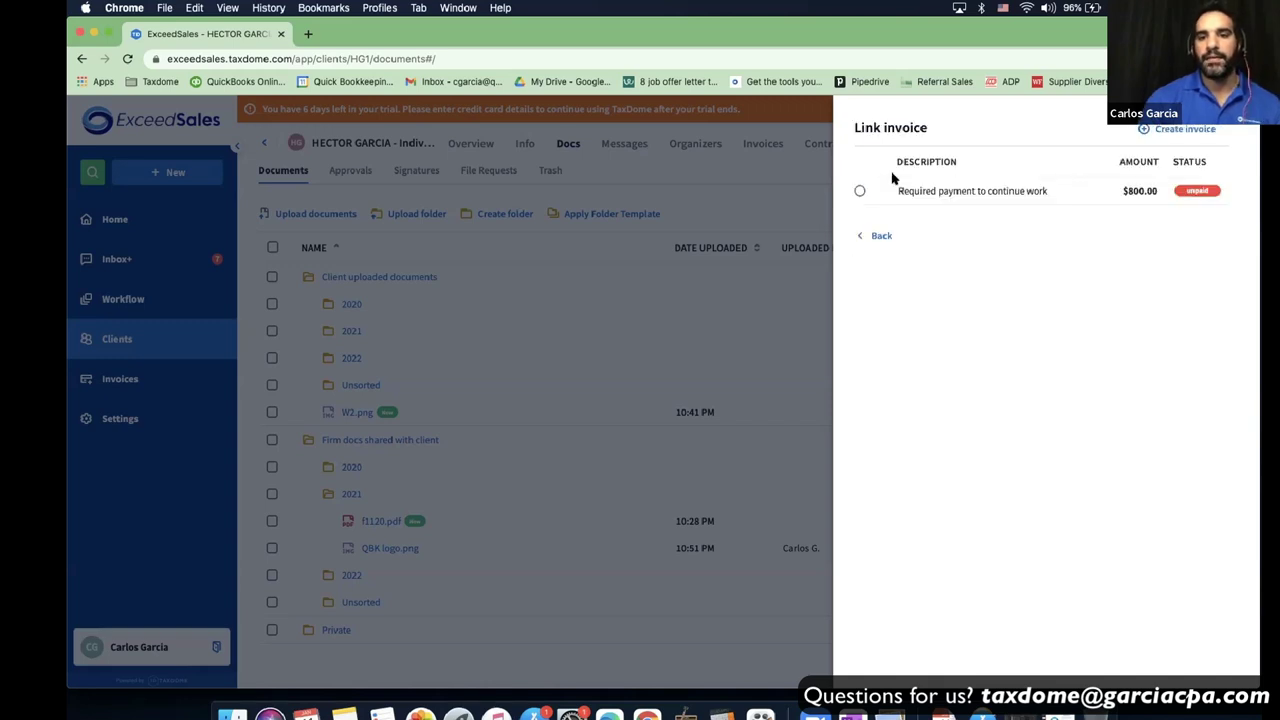
left_click(859, 191)
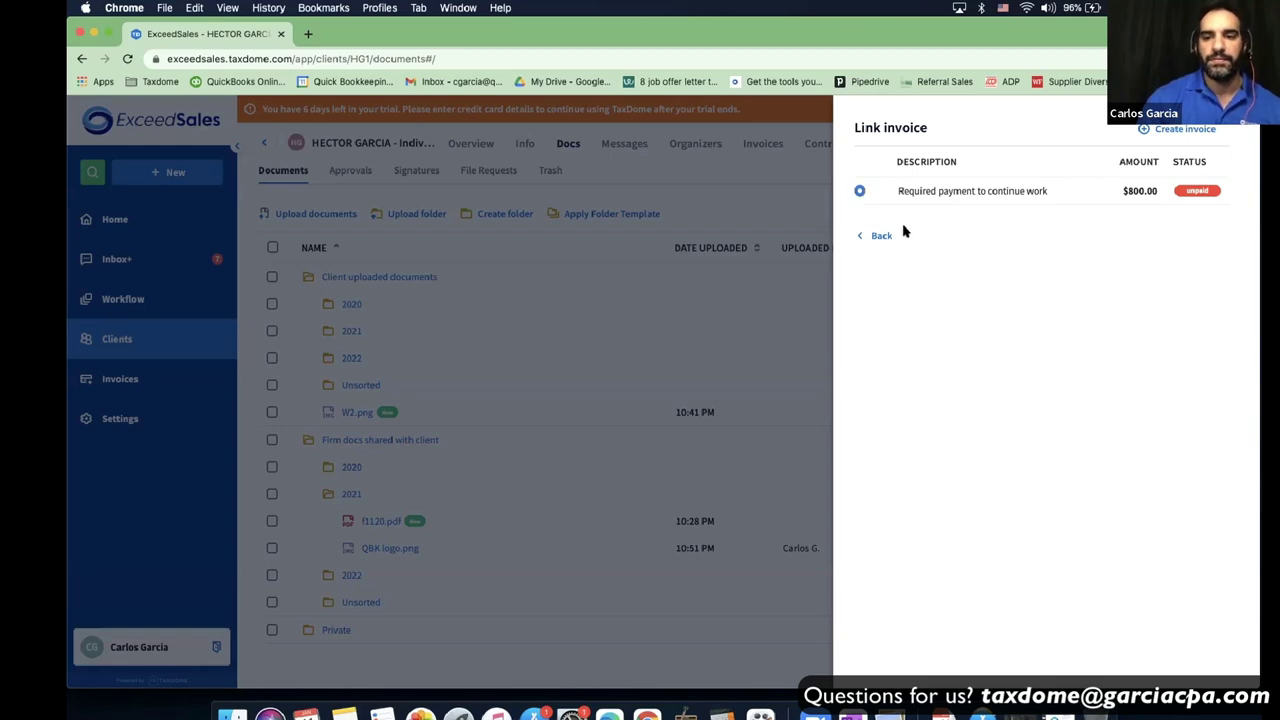
left_click(879, 238)
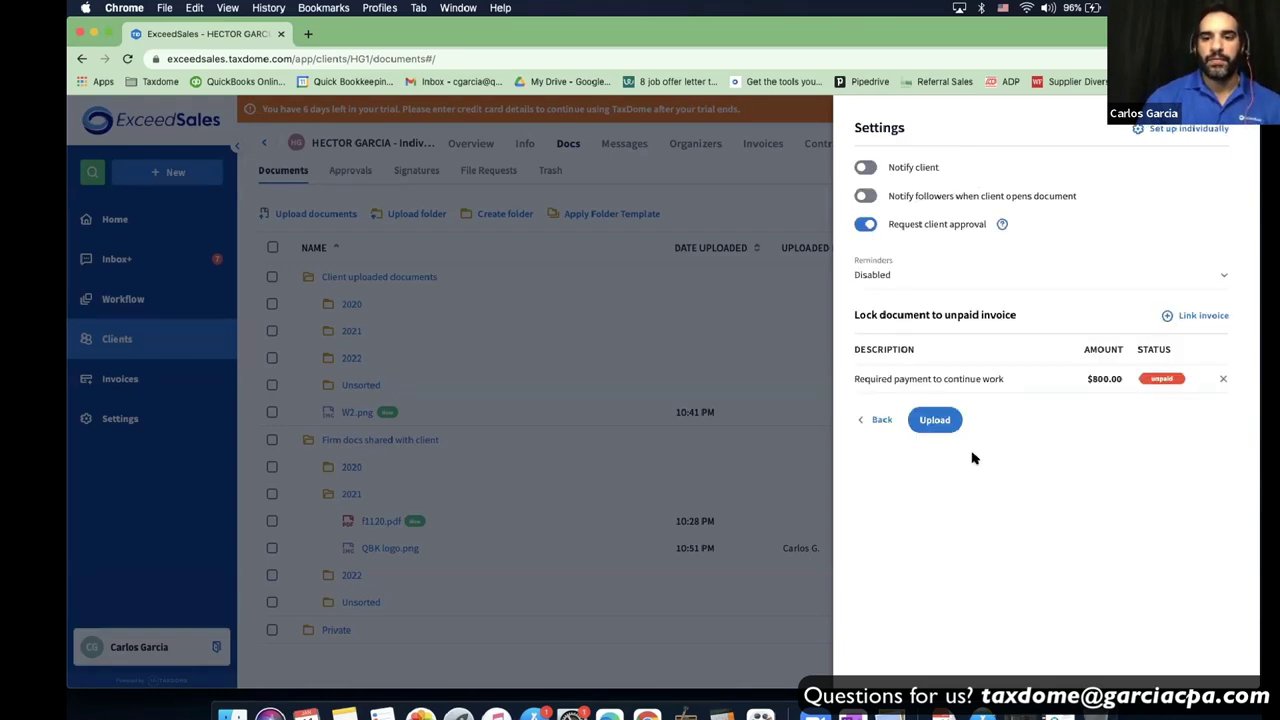
left_click(935, 420)
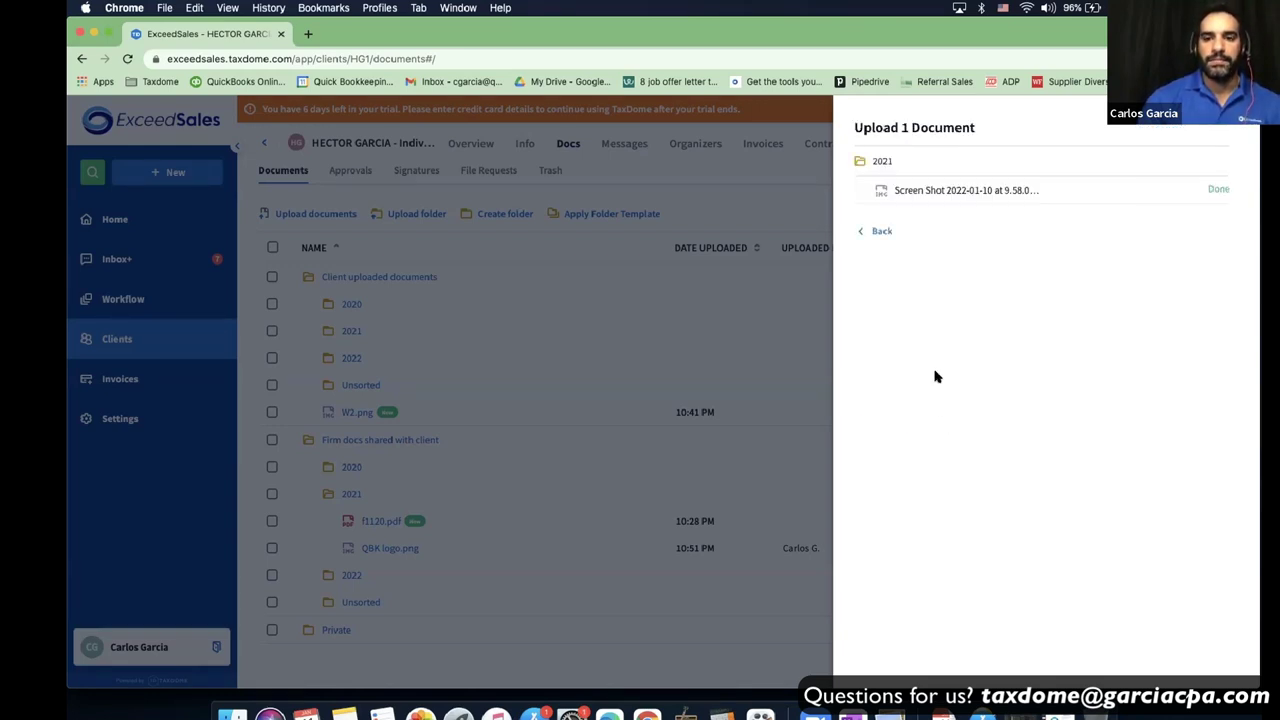
left_click(551, 530)
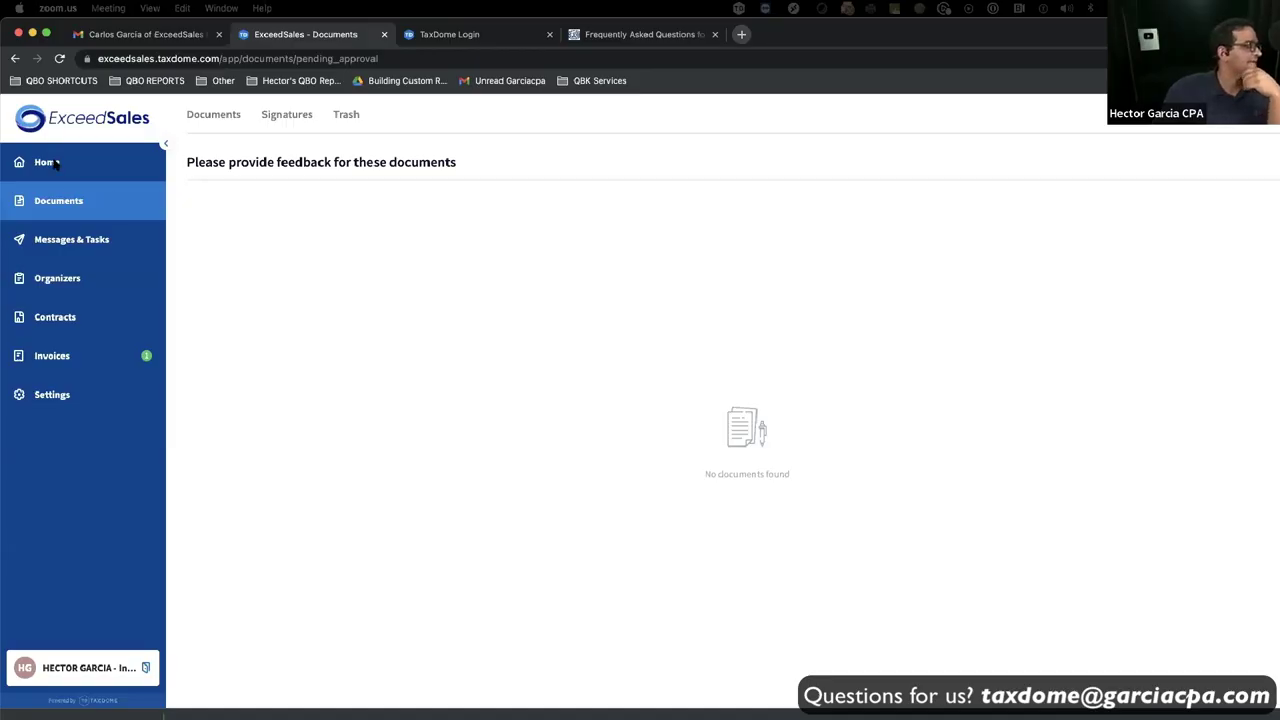
left_click(50, 164)
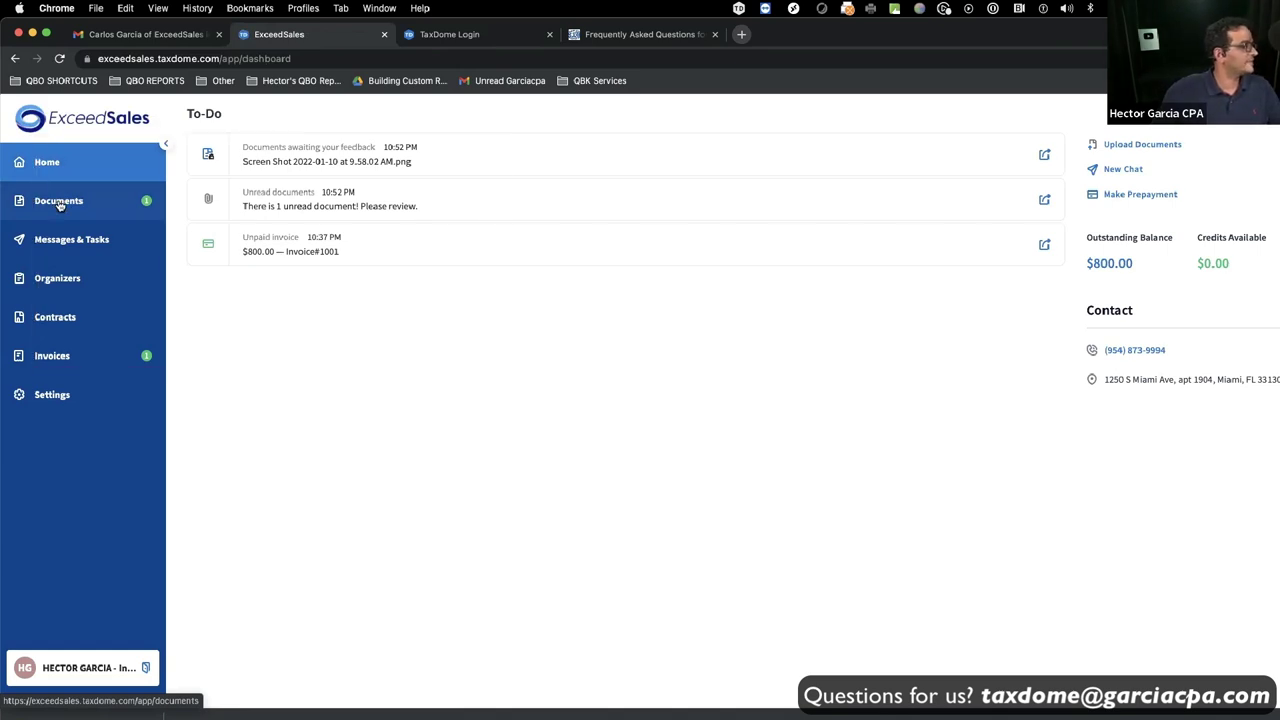
In the portal's Documents, expand Firm docs shared with client > 2021 and open the locked screenshot.
left_click(60, 204)
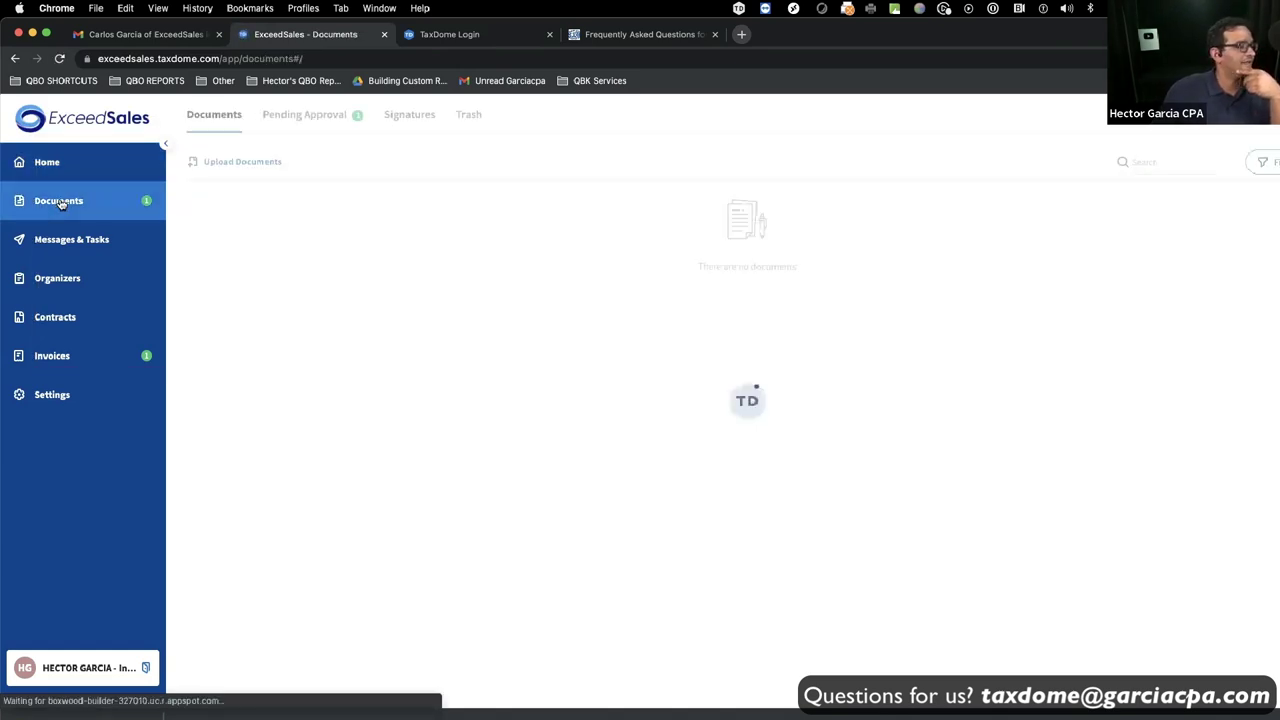
left_click(300, 250)
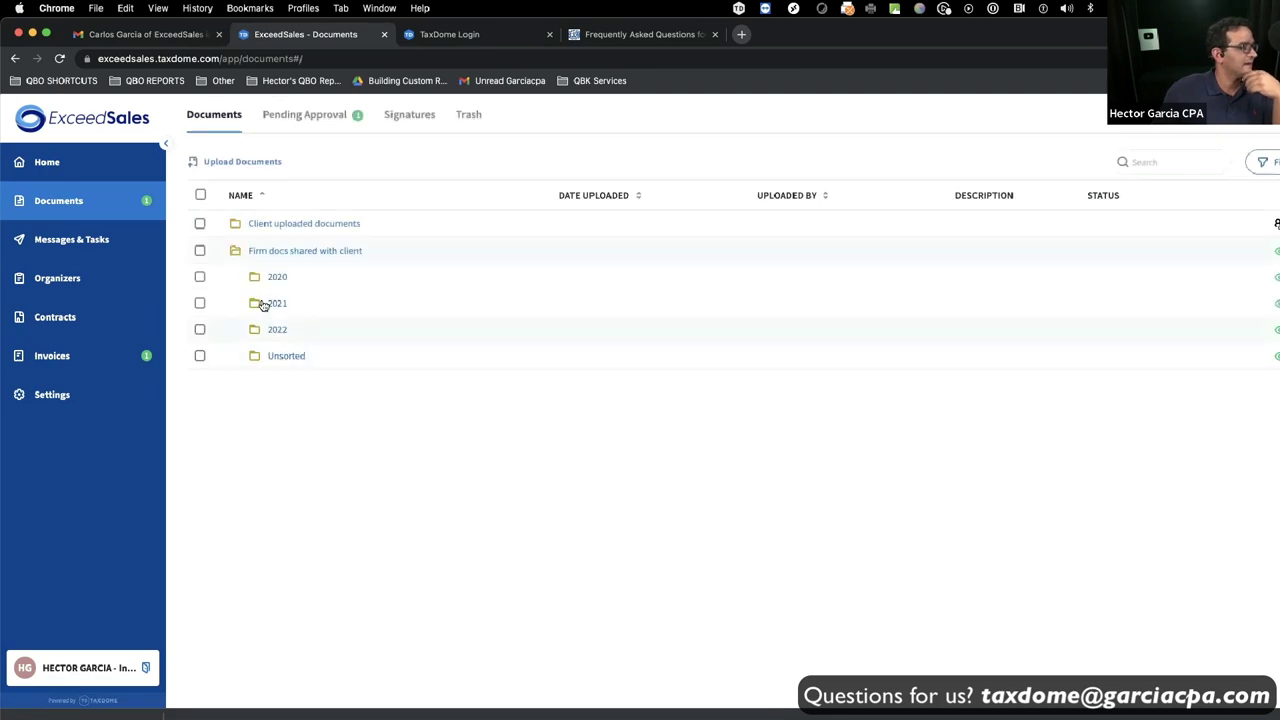
left_click(262, 302)
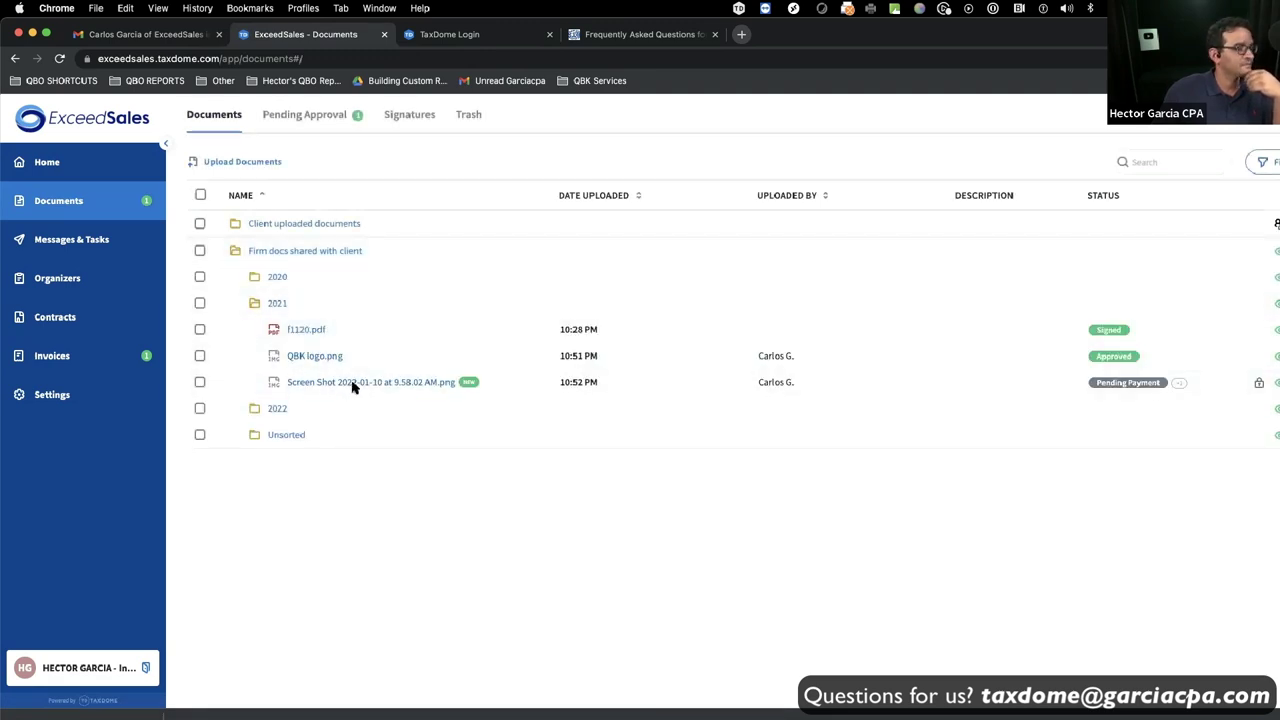
left_click(1128, 382)
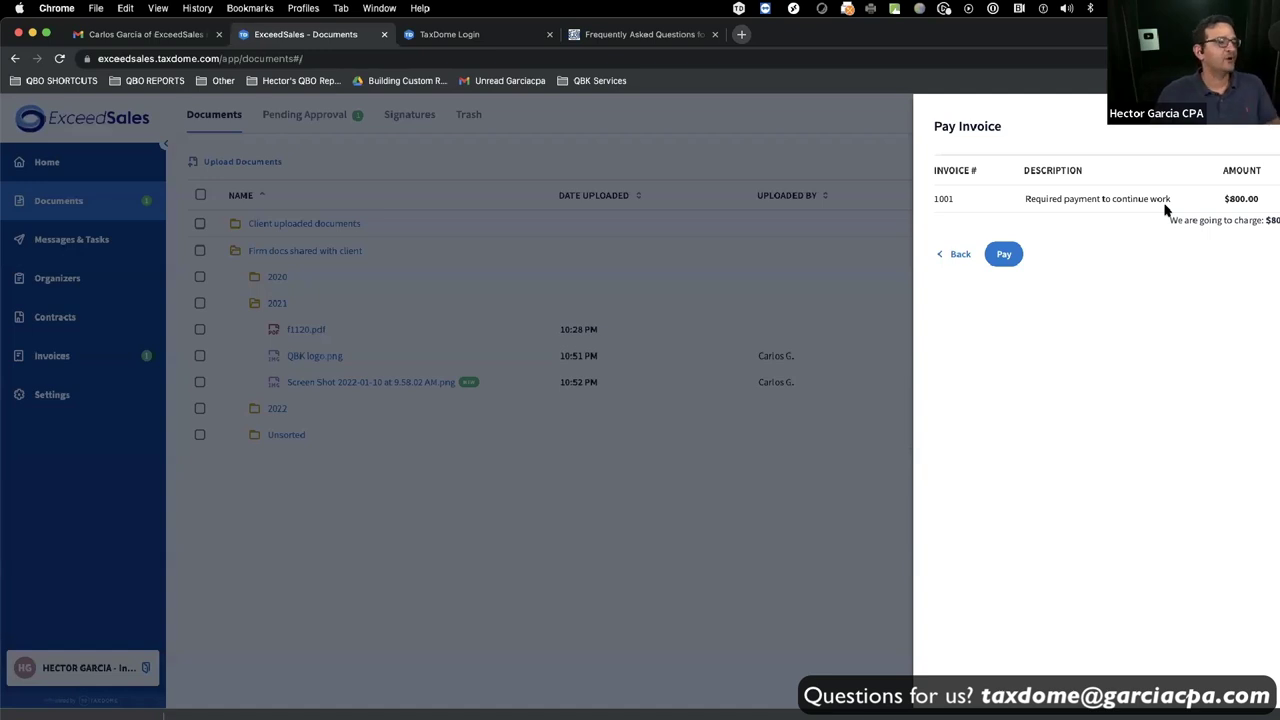
Abandon the $800.00 invoice payment and go to the firm's Workflow pipelines.
left_click(1008, 258)
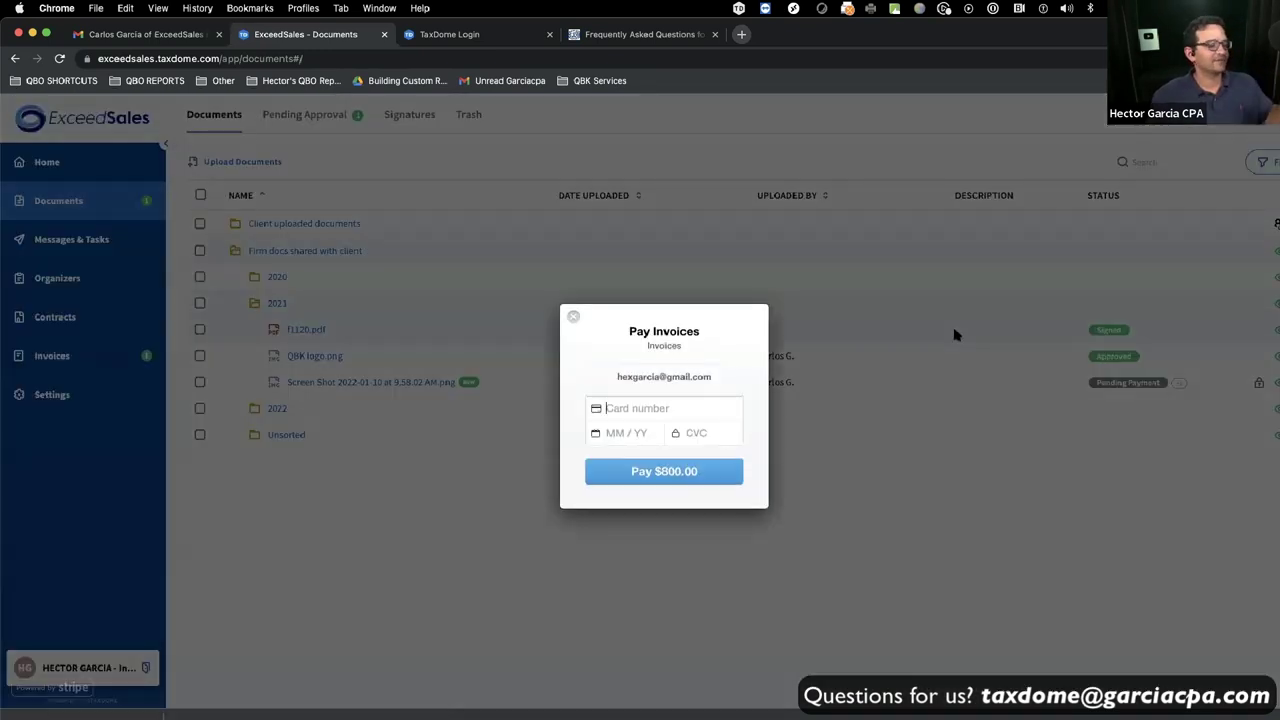
left_click(573, 316)
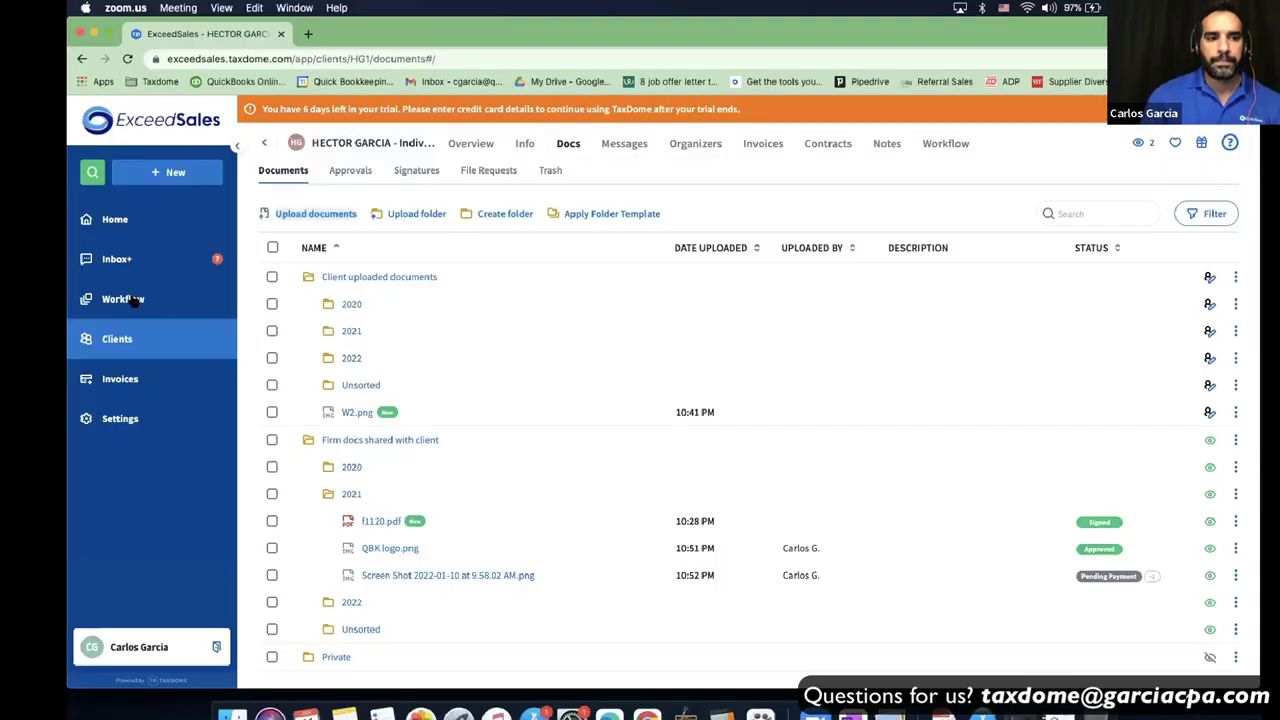
left_click(134, 300)
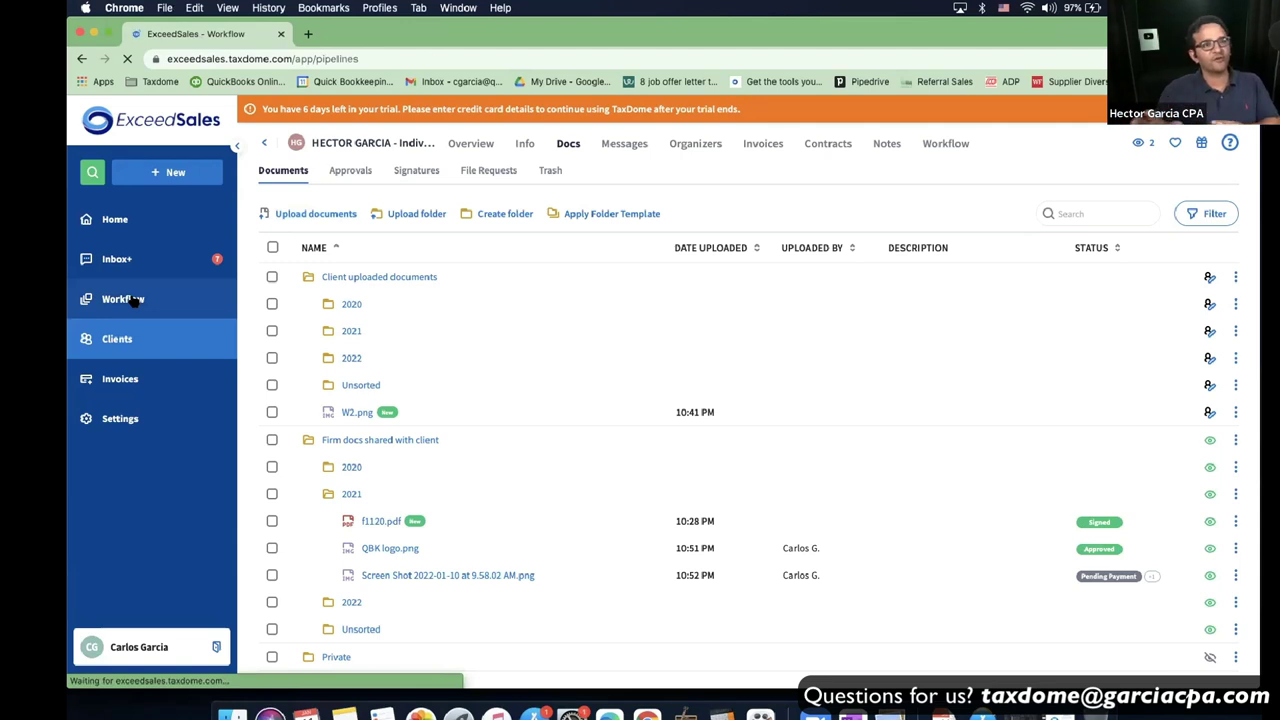
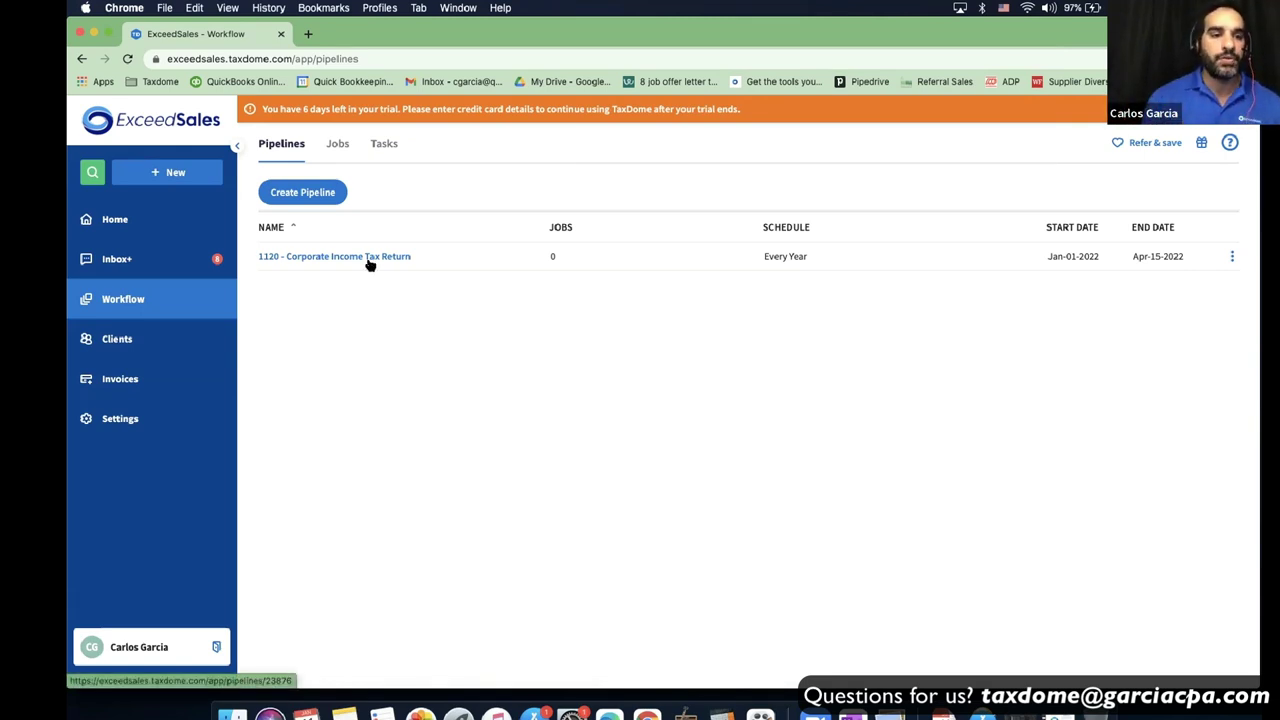
Open the 1120 - Corporate Income Tax Return pipeline and bring up its edit settings.
left_click(366, 258)
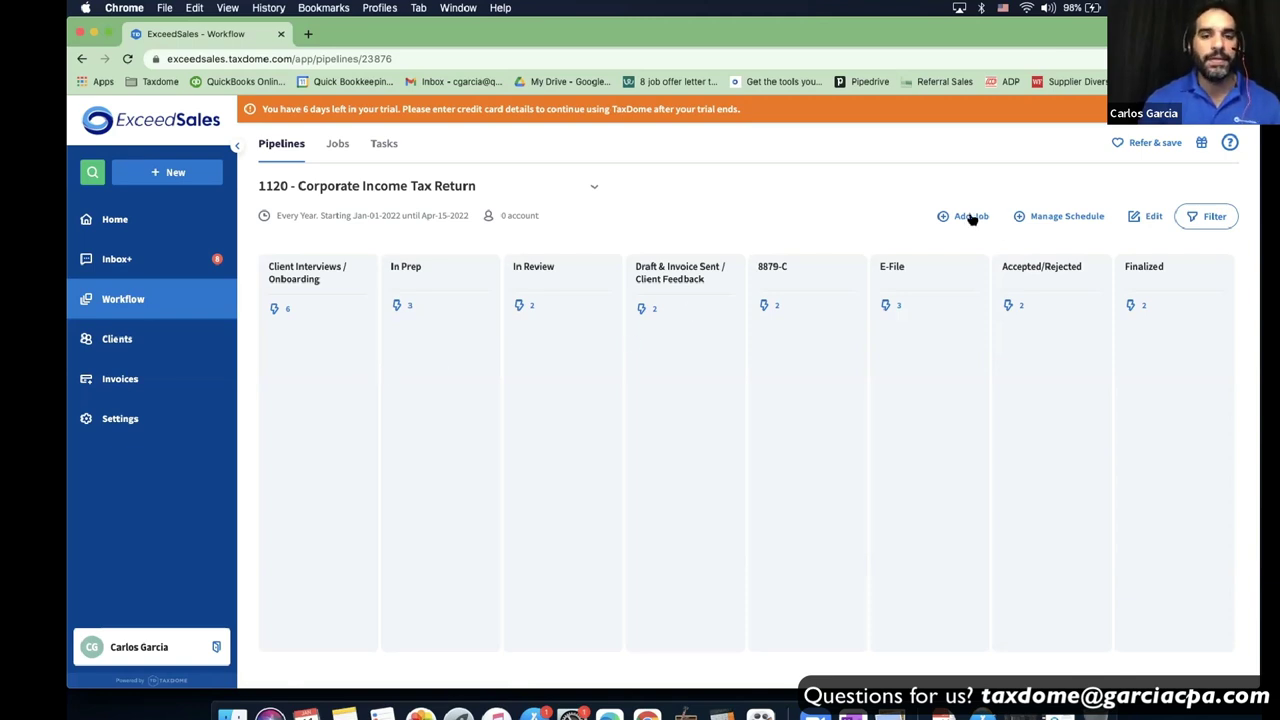
left_click(1146, 218)
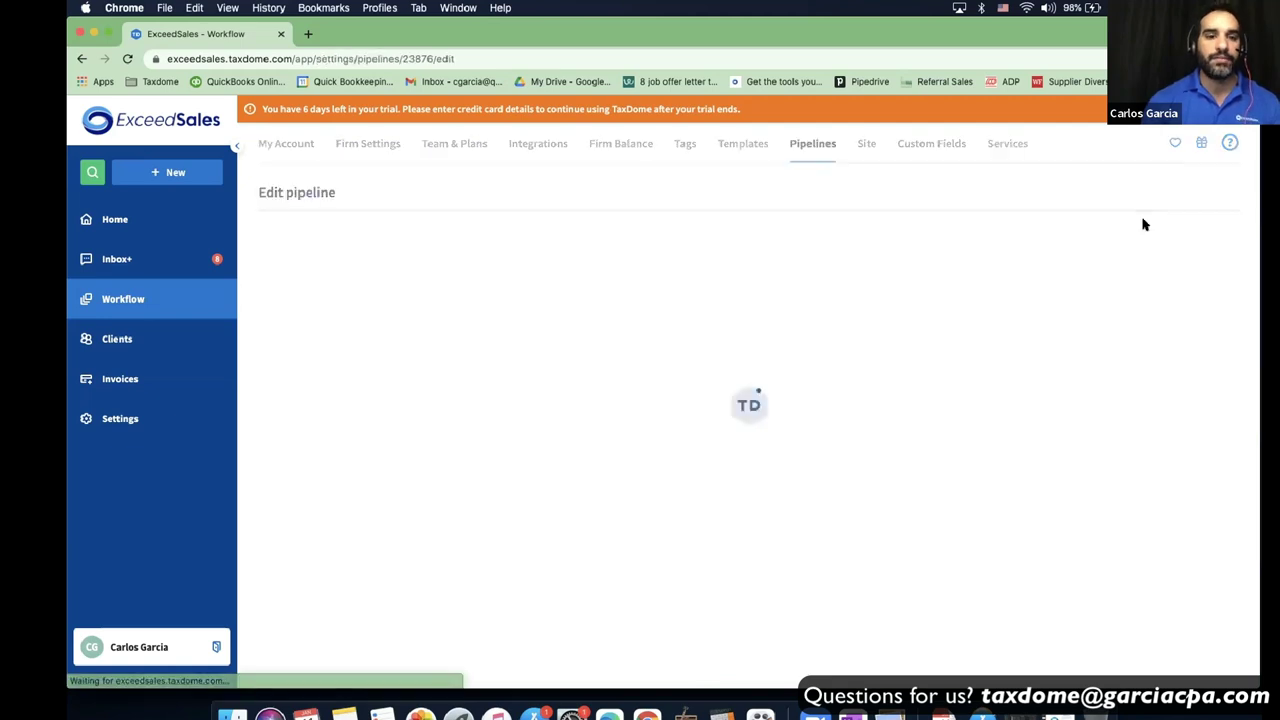
Scroll down to Stages and briefly expand, then collapse, the Client Interviews / Onboarding stage.
scroll(895, 435, "down", 1)
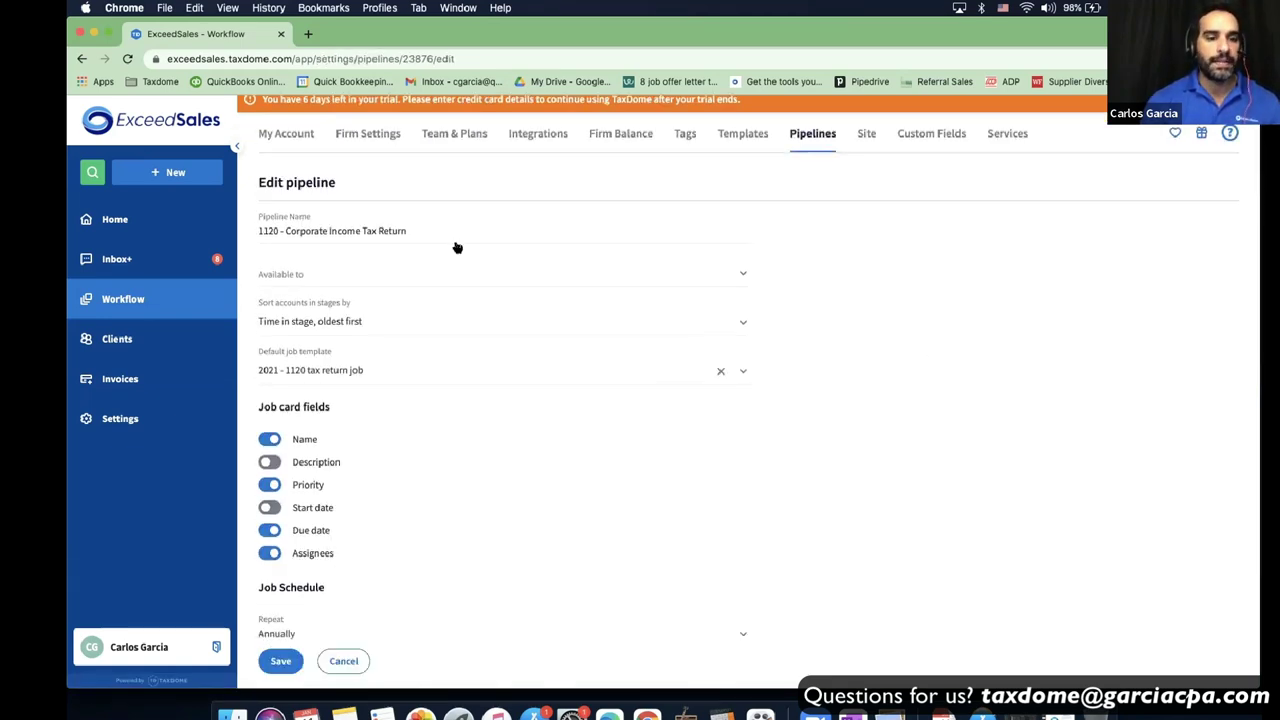
scroll(563, 377, "down", 5)
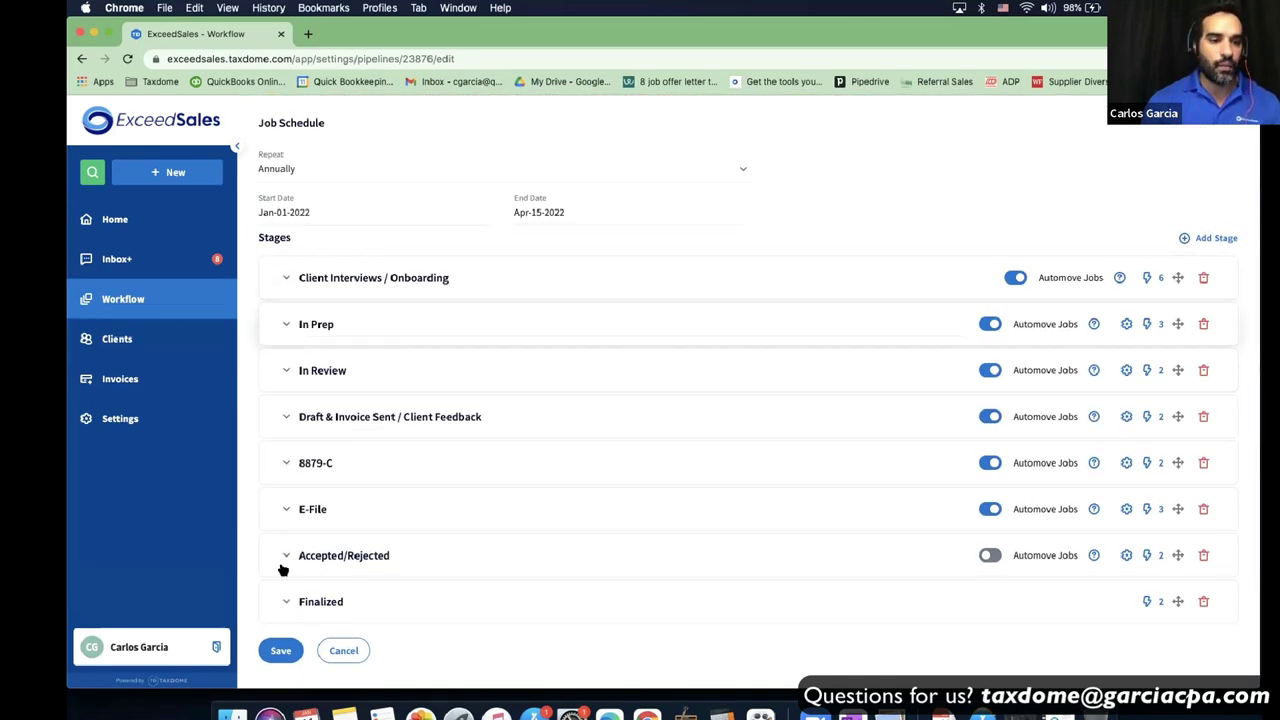
left_click(359, 278)
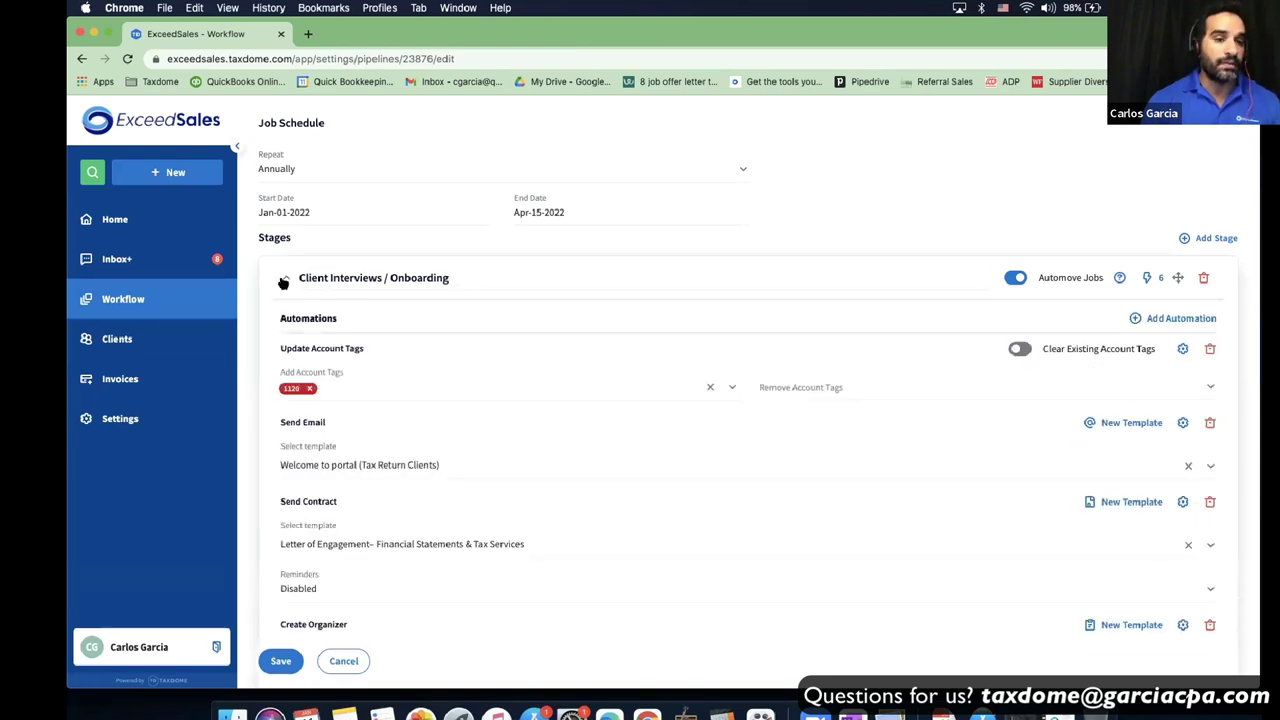
left_click(286, 278)
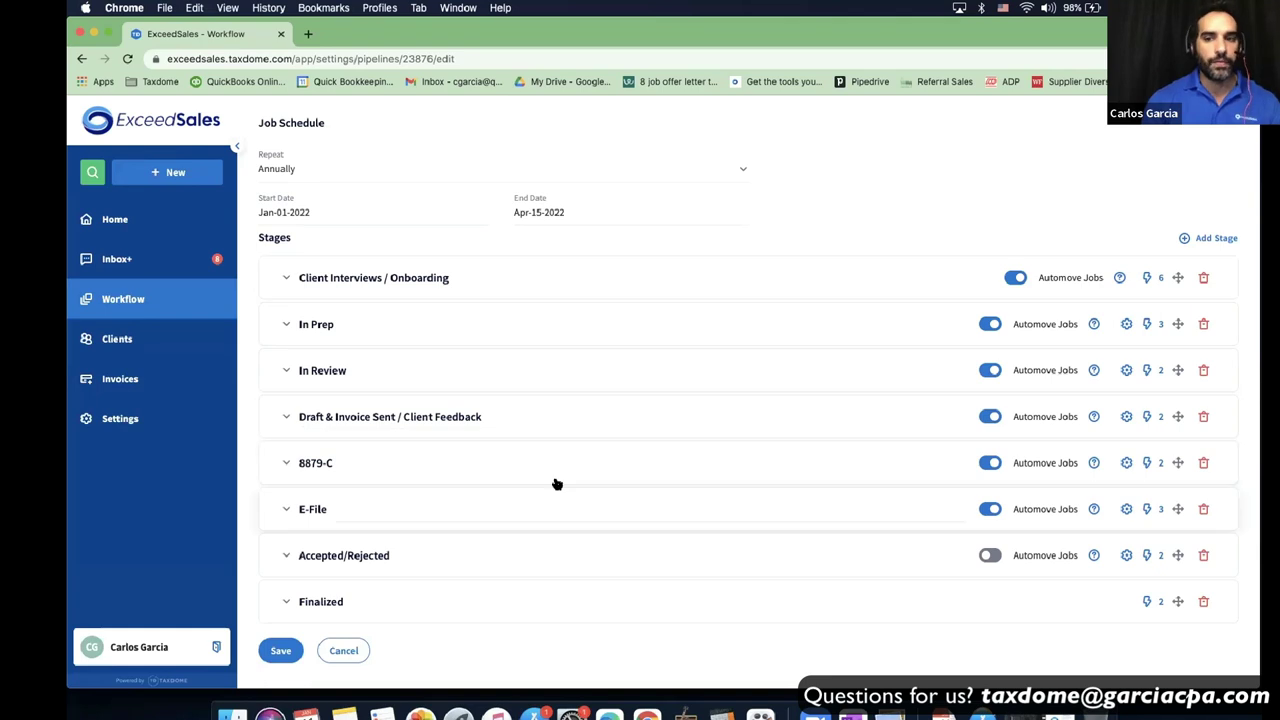
Review Client Interviews / Onboarding's tag, email, engagement letter, organizer and verification automations, then expand In Prep.
left_click(287, 278)
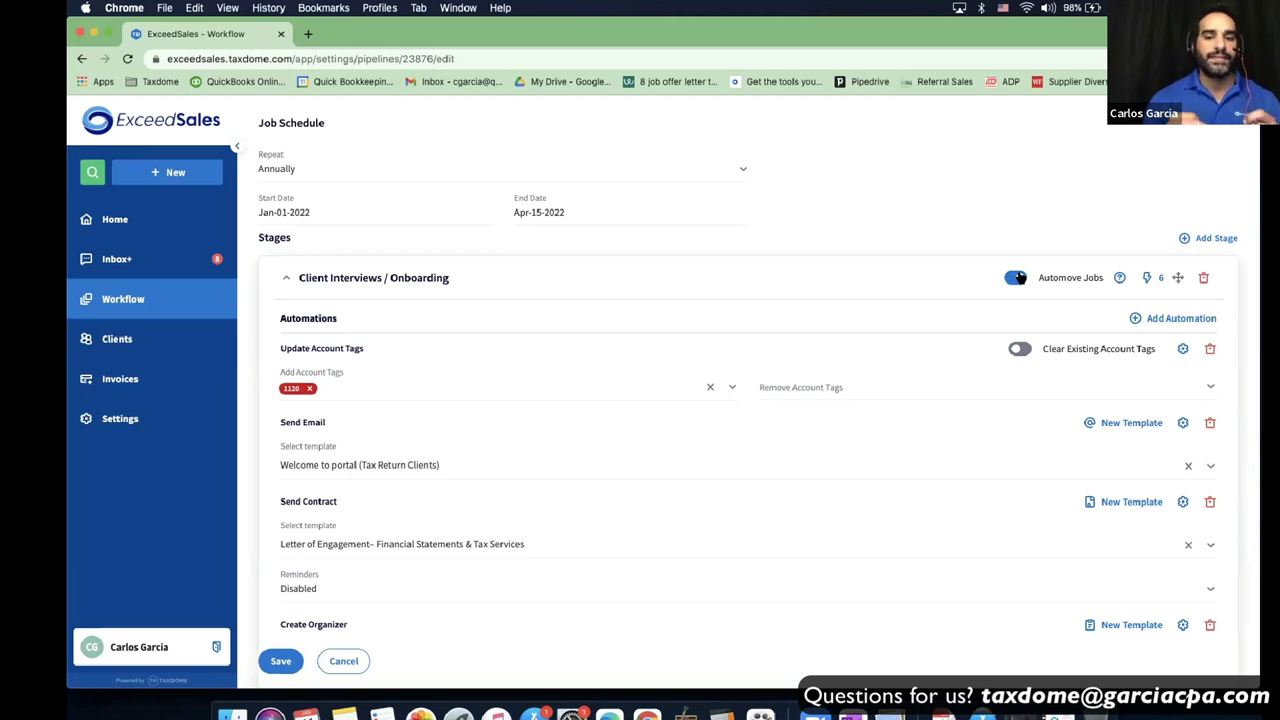
scroll(888, 330, "down", 3)
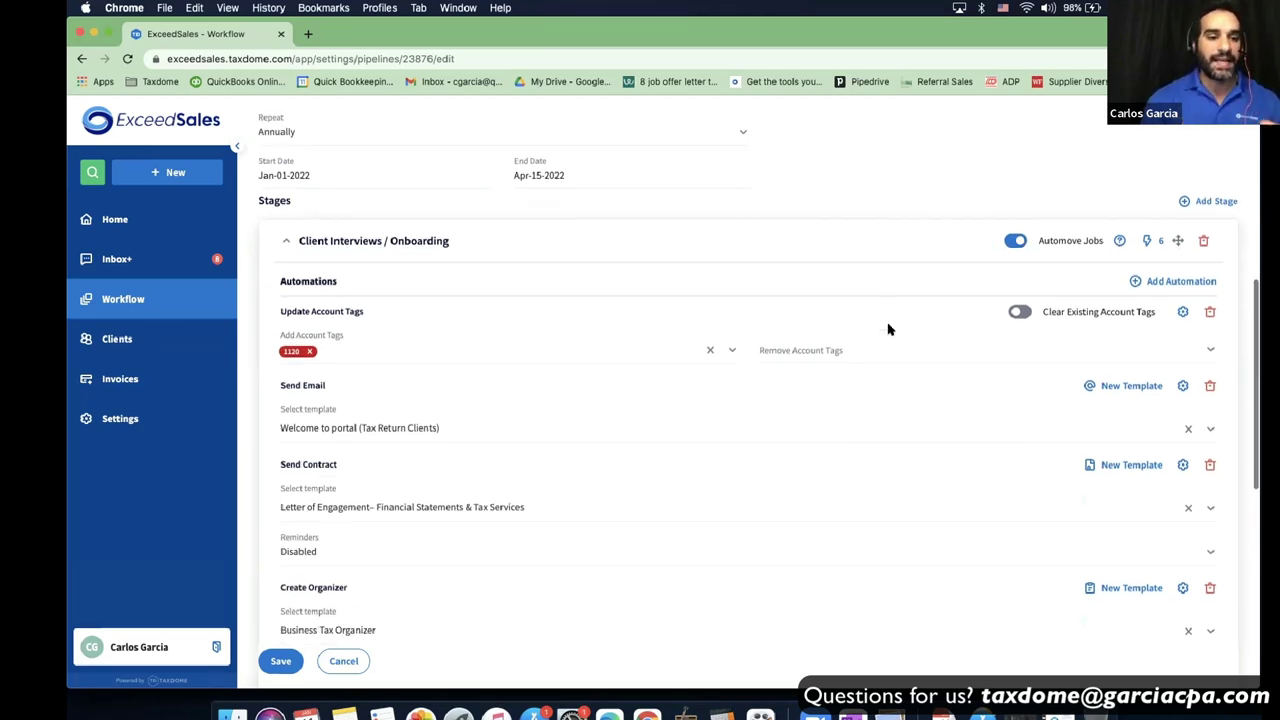
scroll(888, 330, "down", 2)
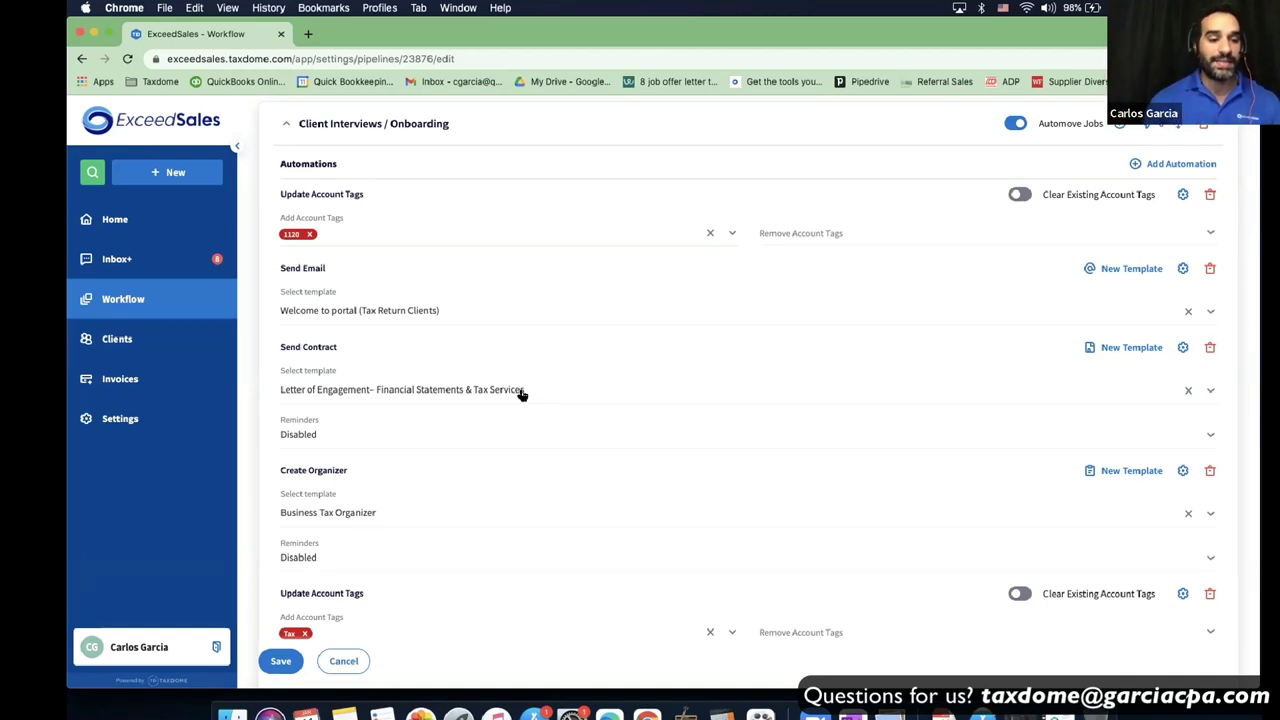
scroll(551, 386, "down", 2)
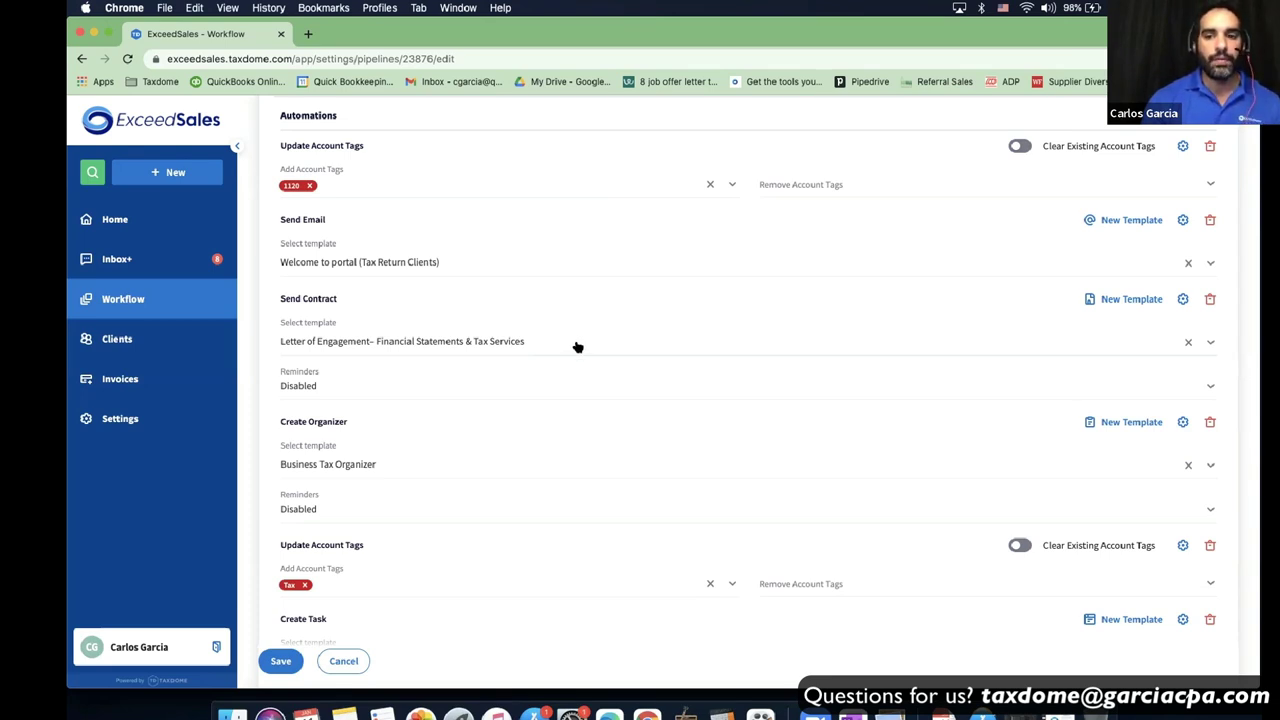
scroll(574, 348, "down", 2)
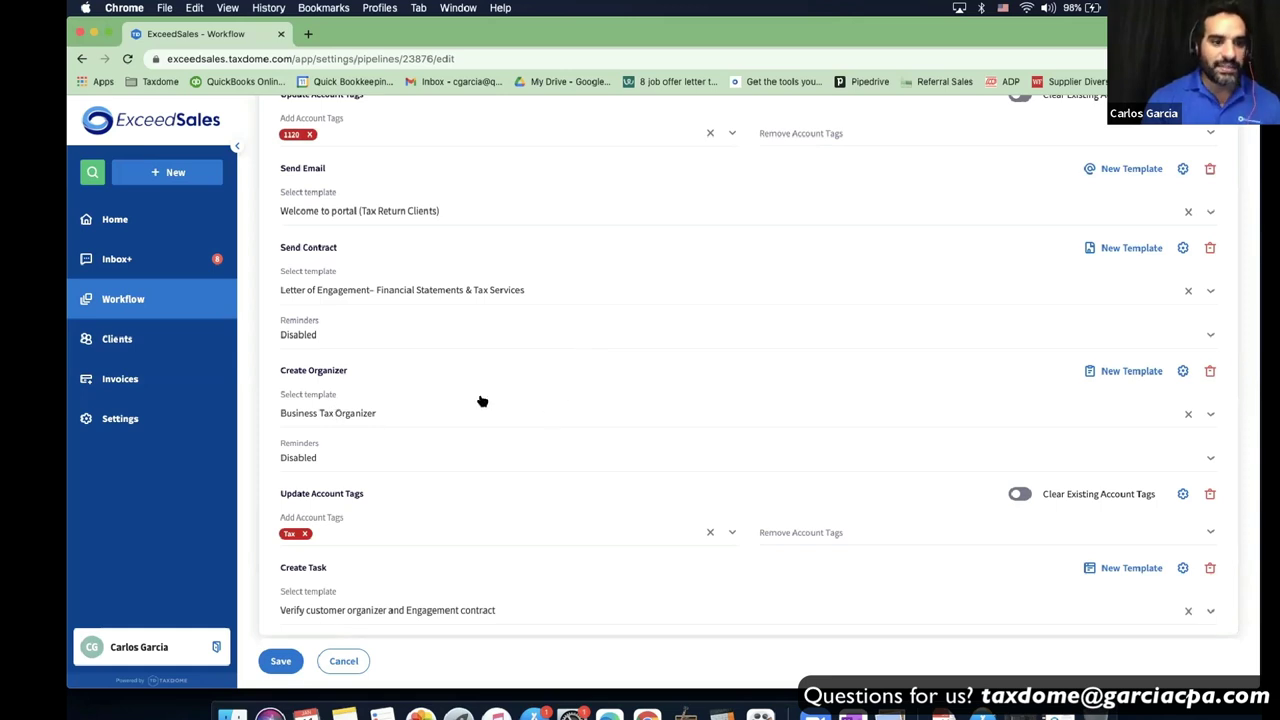
scroll(481, 401, "up", 1)
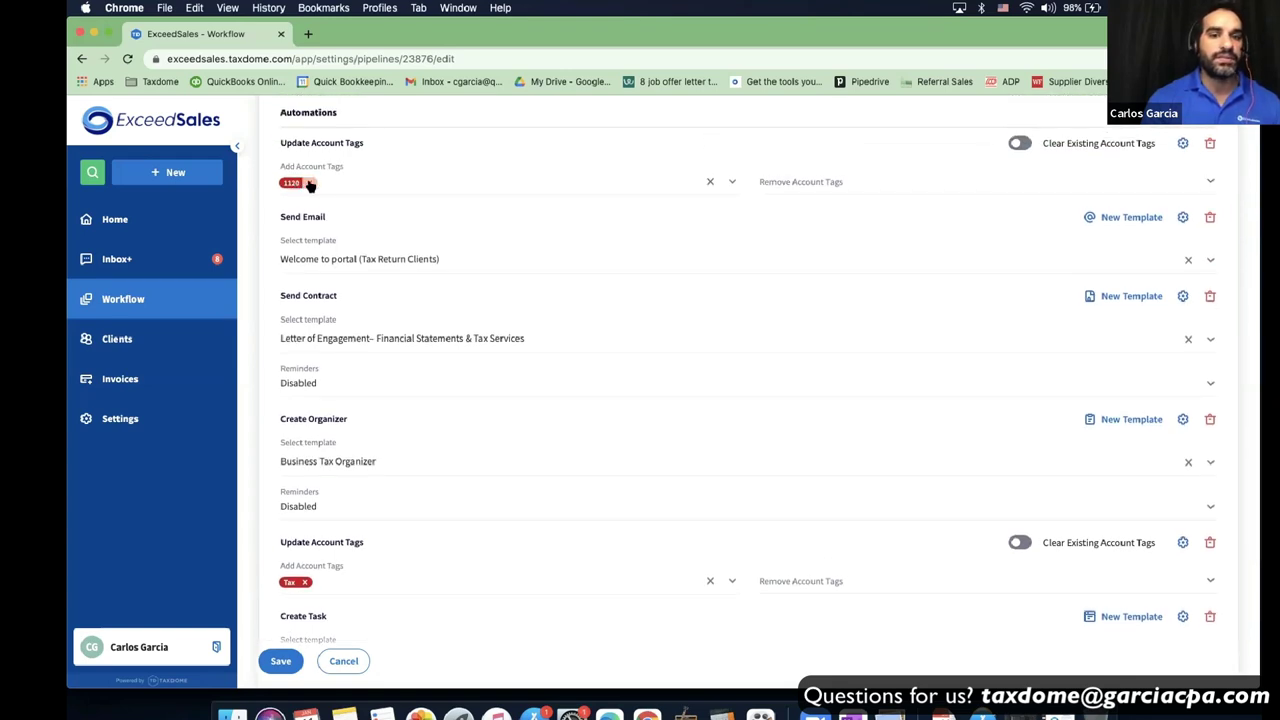
scroll(739, 432, "down", 1)
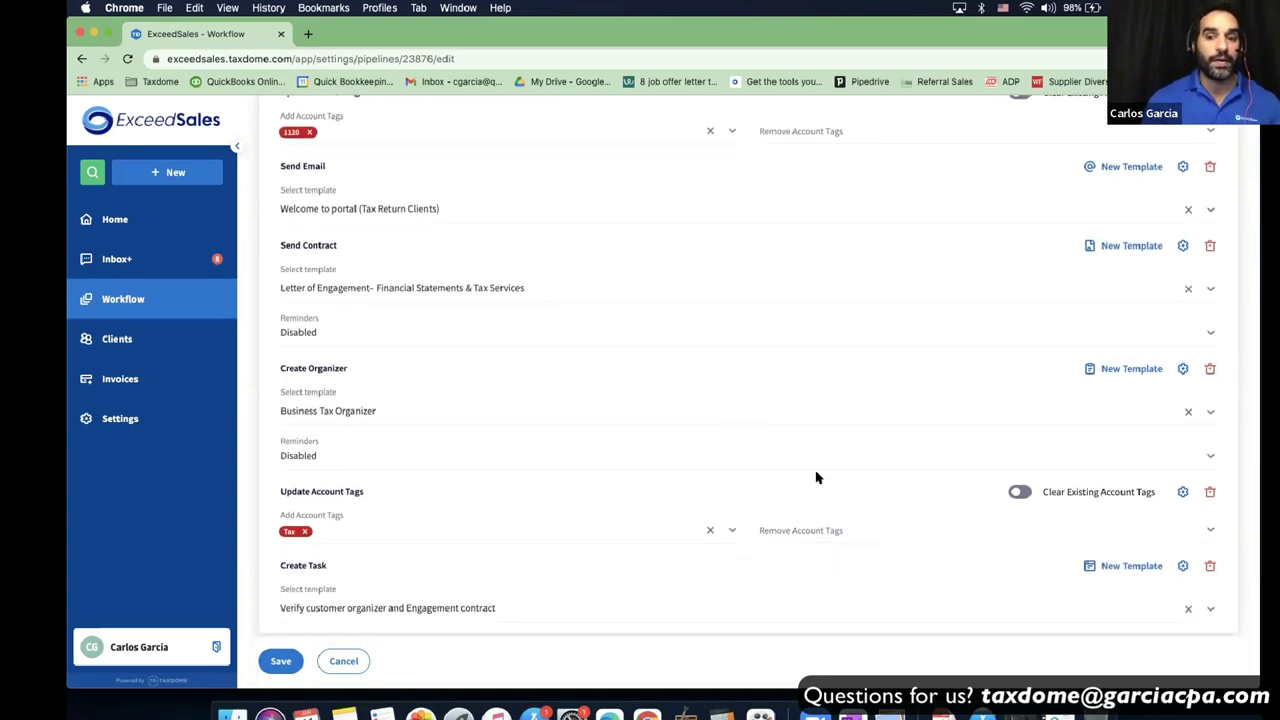
scroll(815, 477, "down", 4)
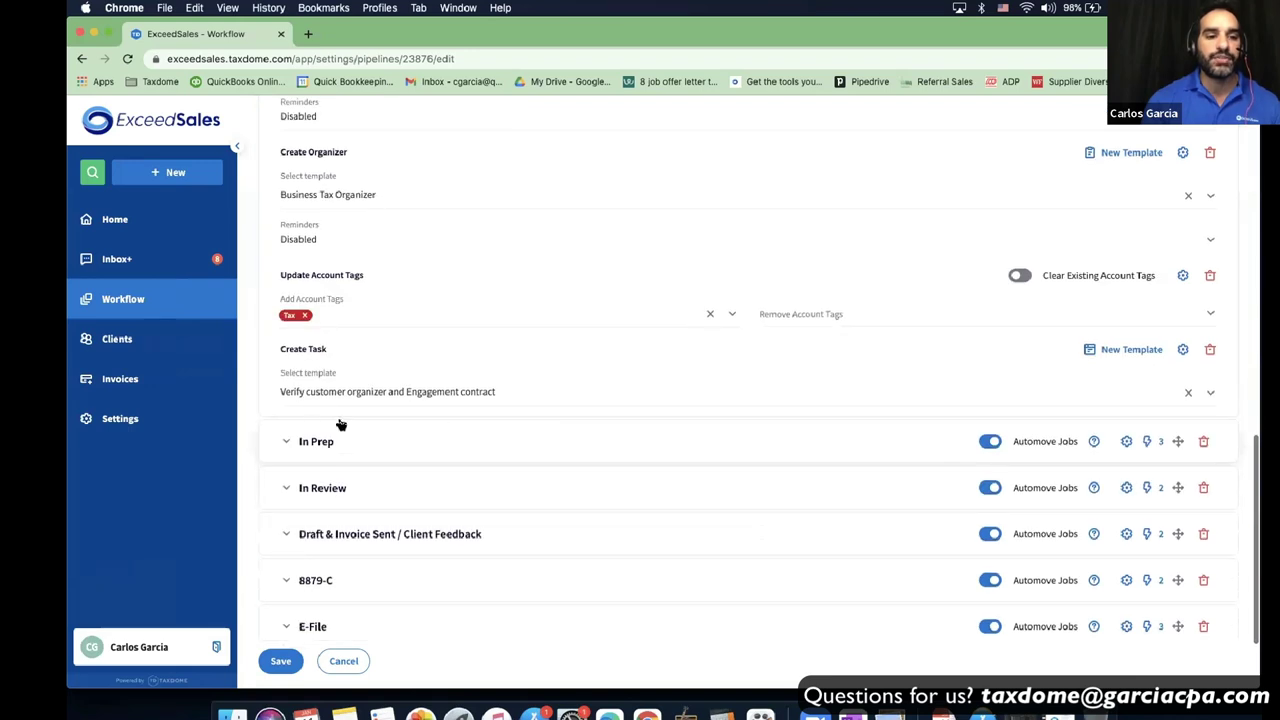
left_click(287, 441)
Review In Prep's status-update email and its 1120 All docs received and Prepare Tax Return tasks.
scroll(414, 480, "down", 4)
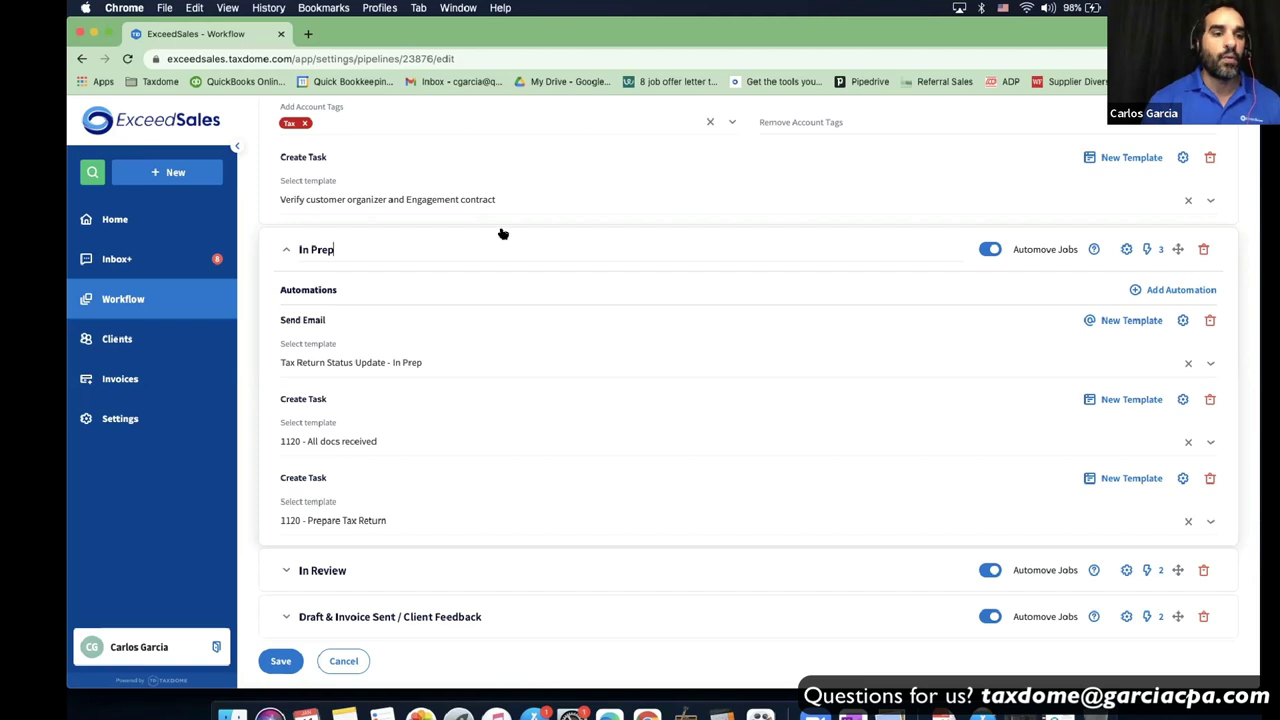
scroll(435, 210, "up", 3)
scroll(435, 210, "up", 3)
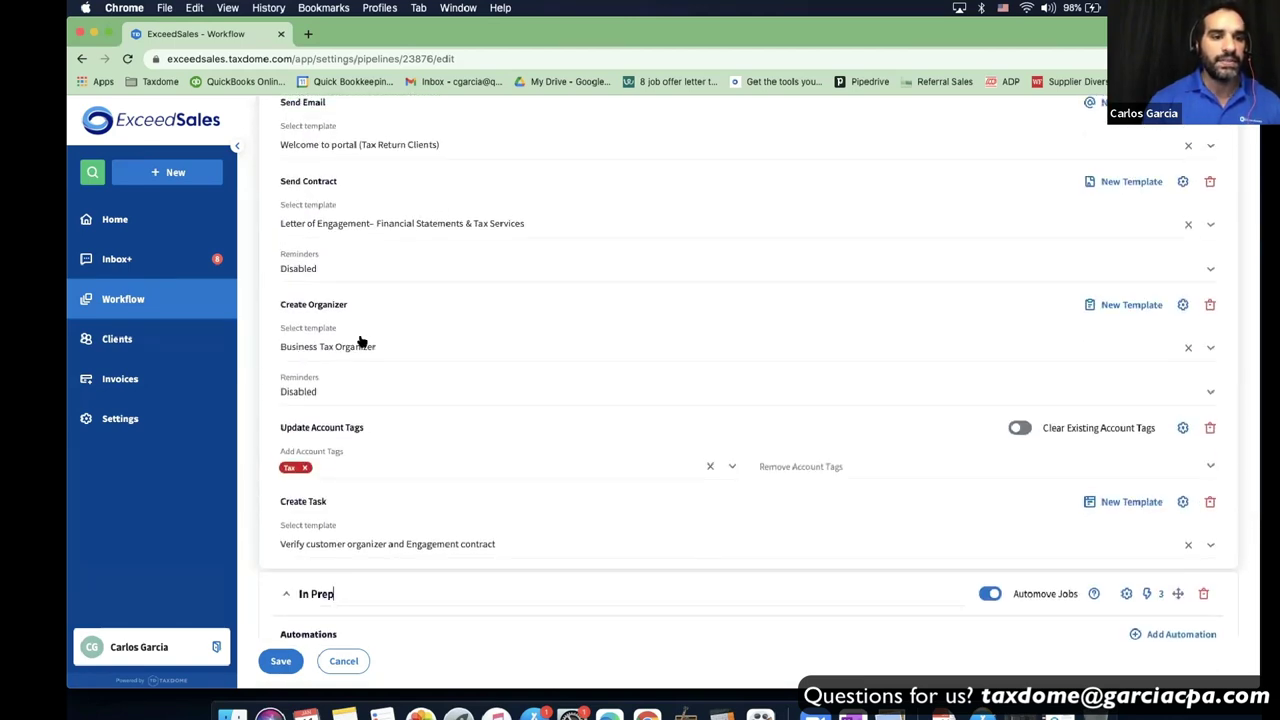
scroll(362, 334, "up", 1)
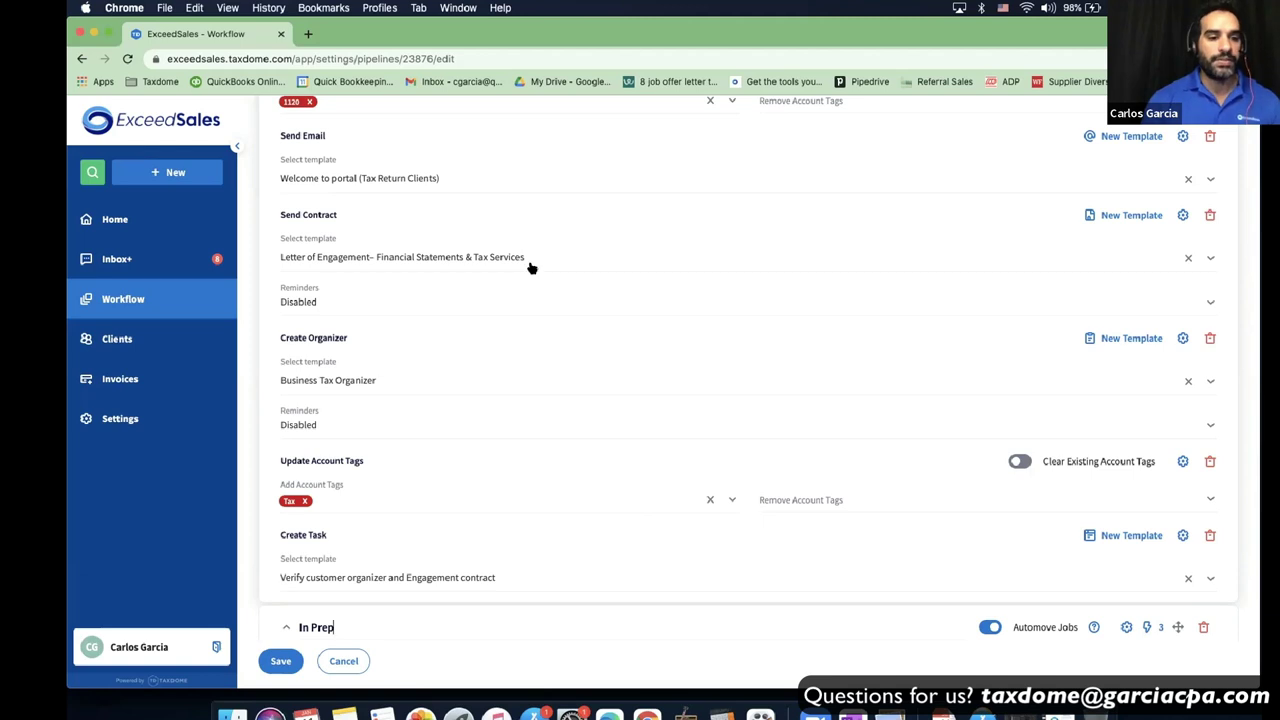
scroll(529, 266, "down", 2)
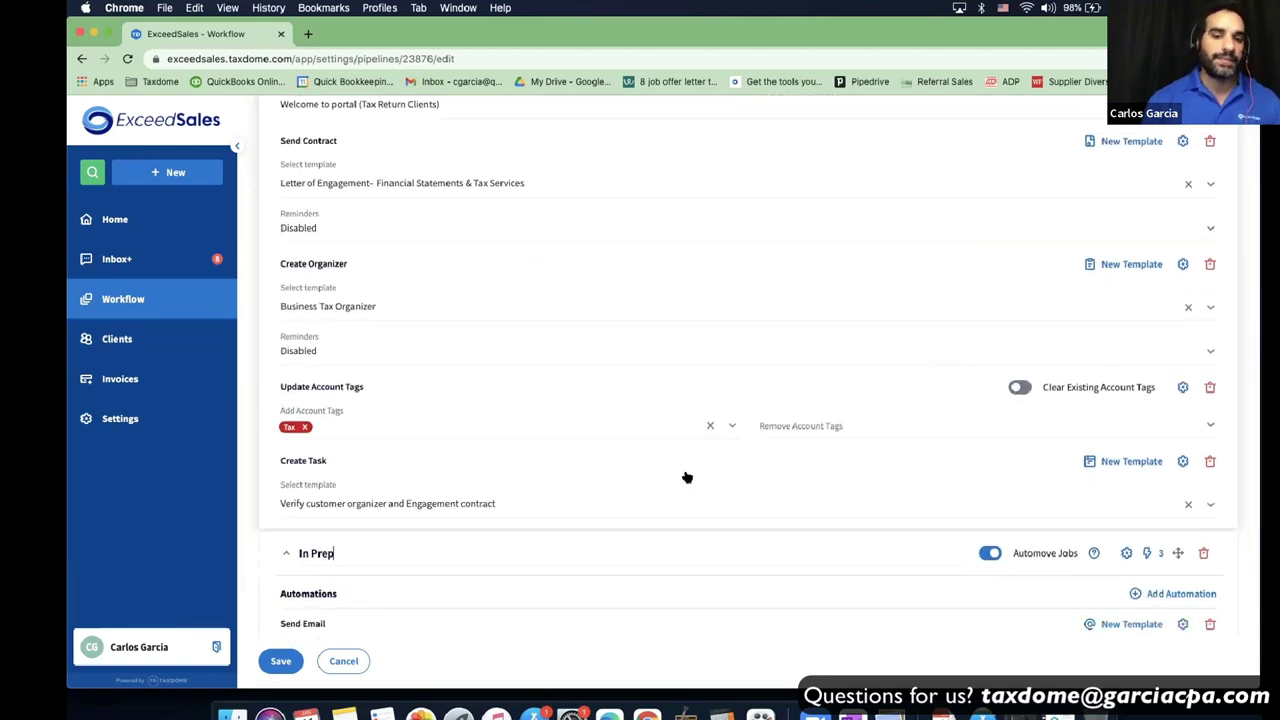
scroll(686, 294, "down", 10)
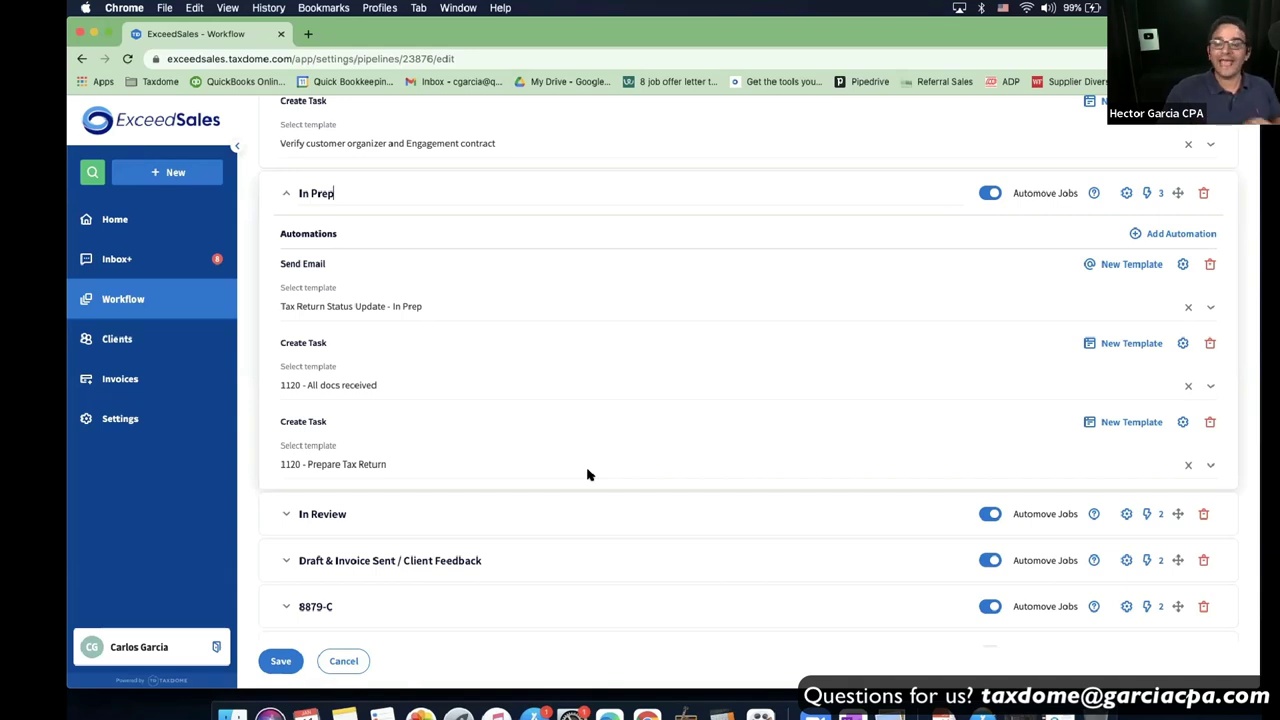
scroll(528, 547, "down", 1)
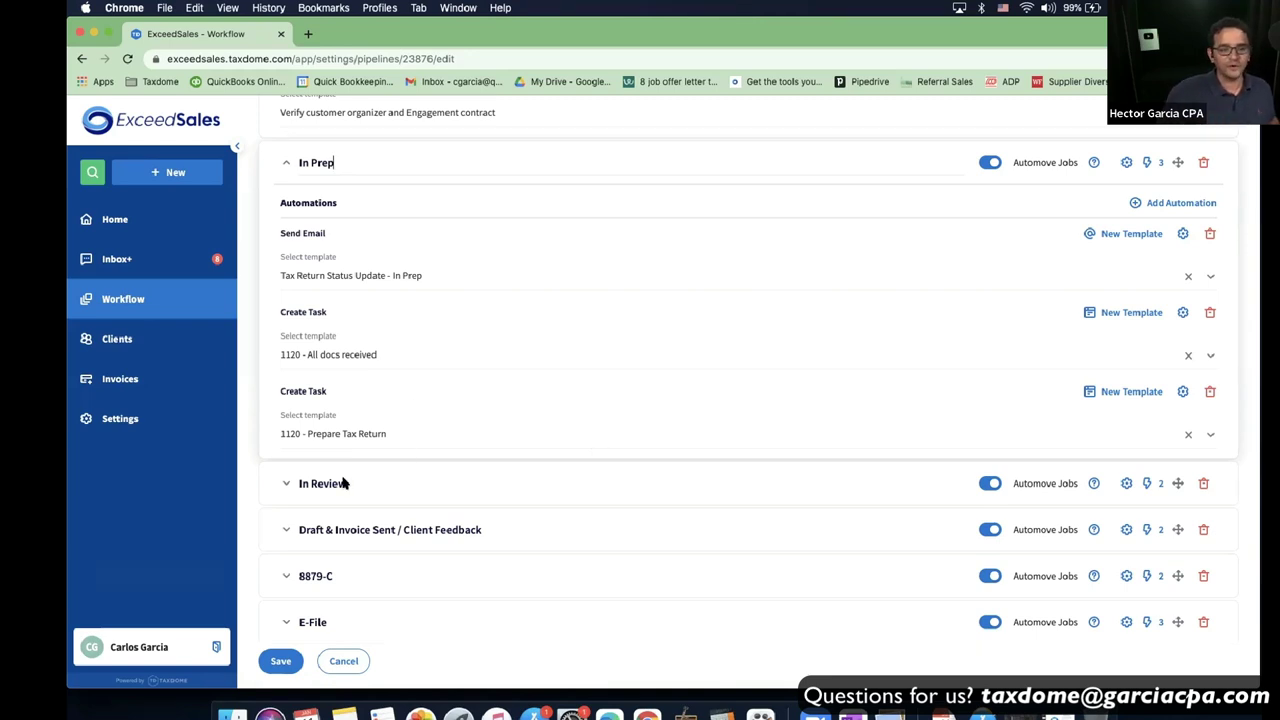
Expand In Review to see its In Review status email and 1120 - reviewed by partner task.
left_click(288, 484)
scroll(343, 460, "down", 5)
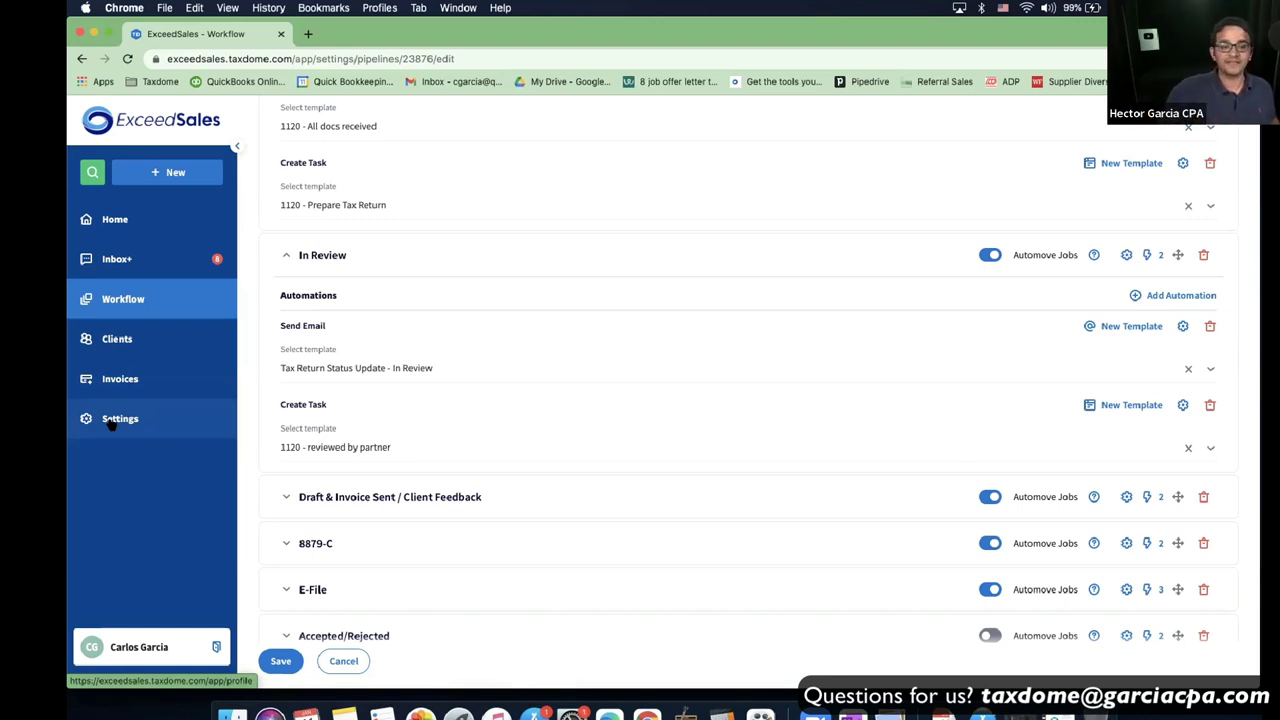
scroll(254, 453, "down", 2)
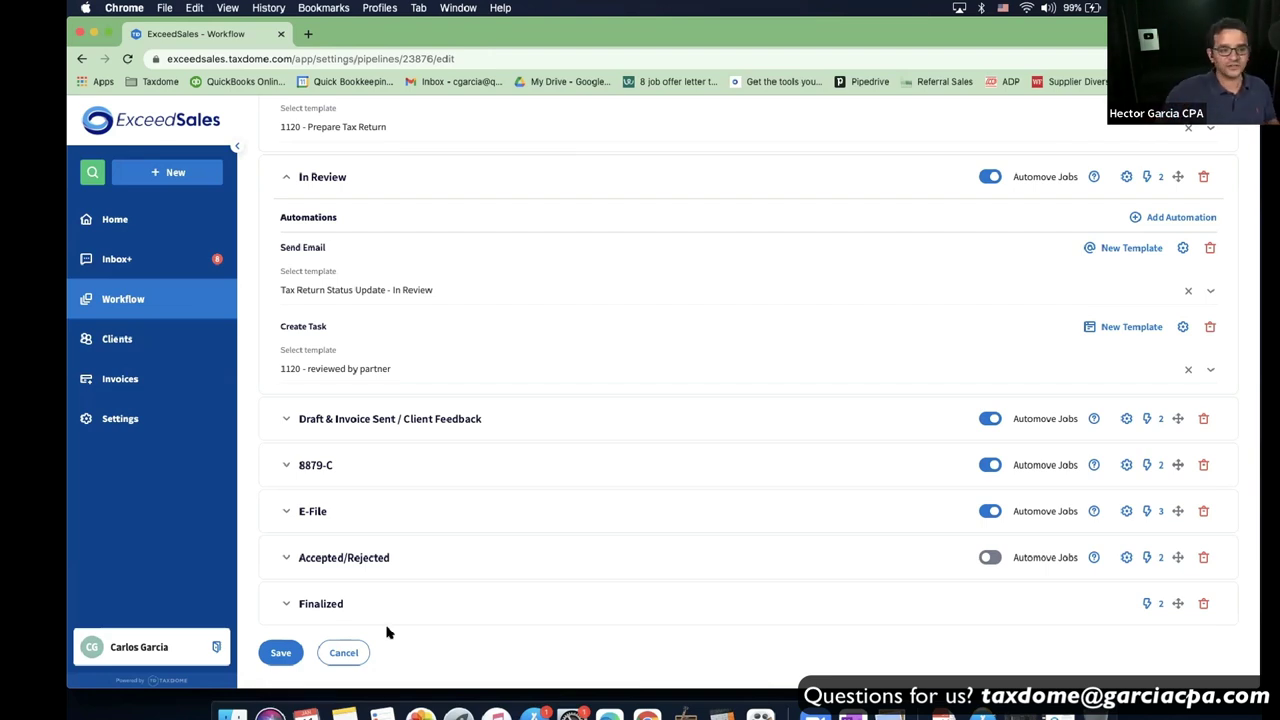
Expand Draft & Invoice Sent to see its Draft Ready & Pending Payment email and Send Draft task.
left_click(284, 416)
scroll(340, 408, "down", 1)
scroll(340, 408, "down", 3)
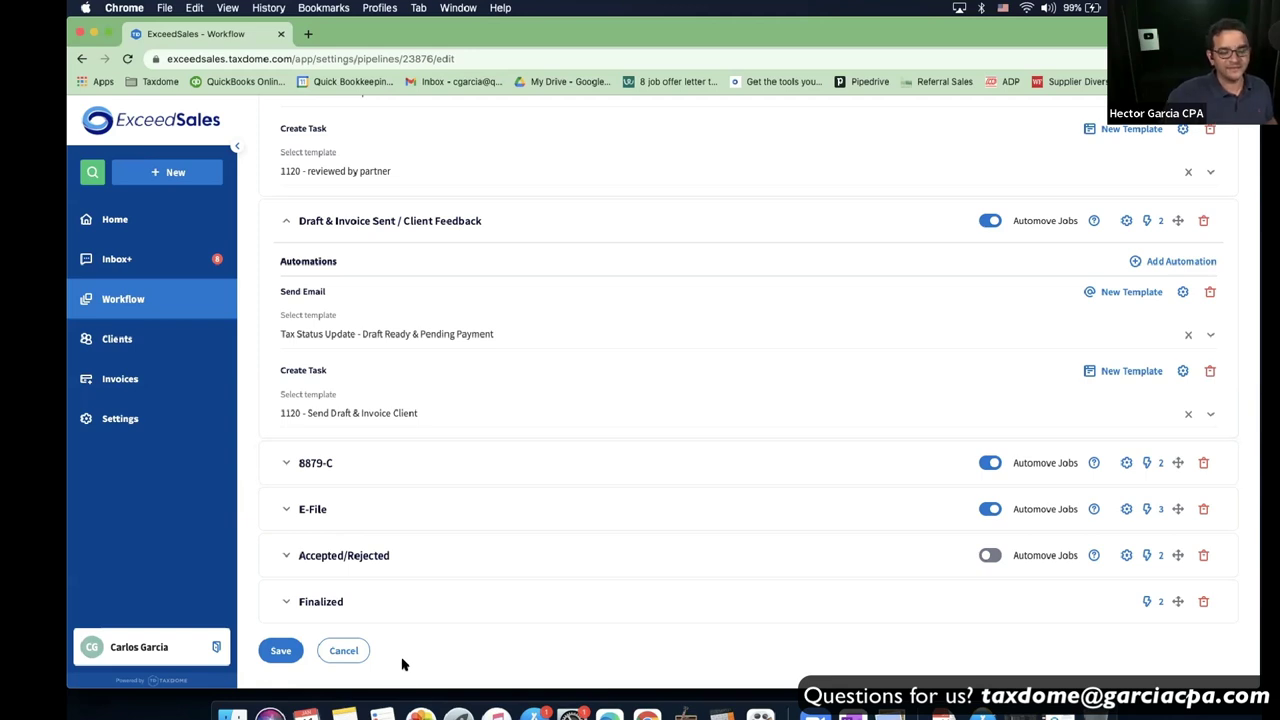
Expand 8879-C to see its Tax - Client E-signature (8879) email and Request Client E-signature task.
left_click(300, 462)
scroll(359, 427, "down", 3)
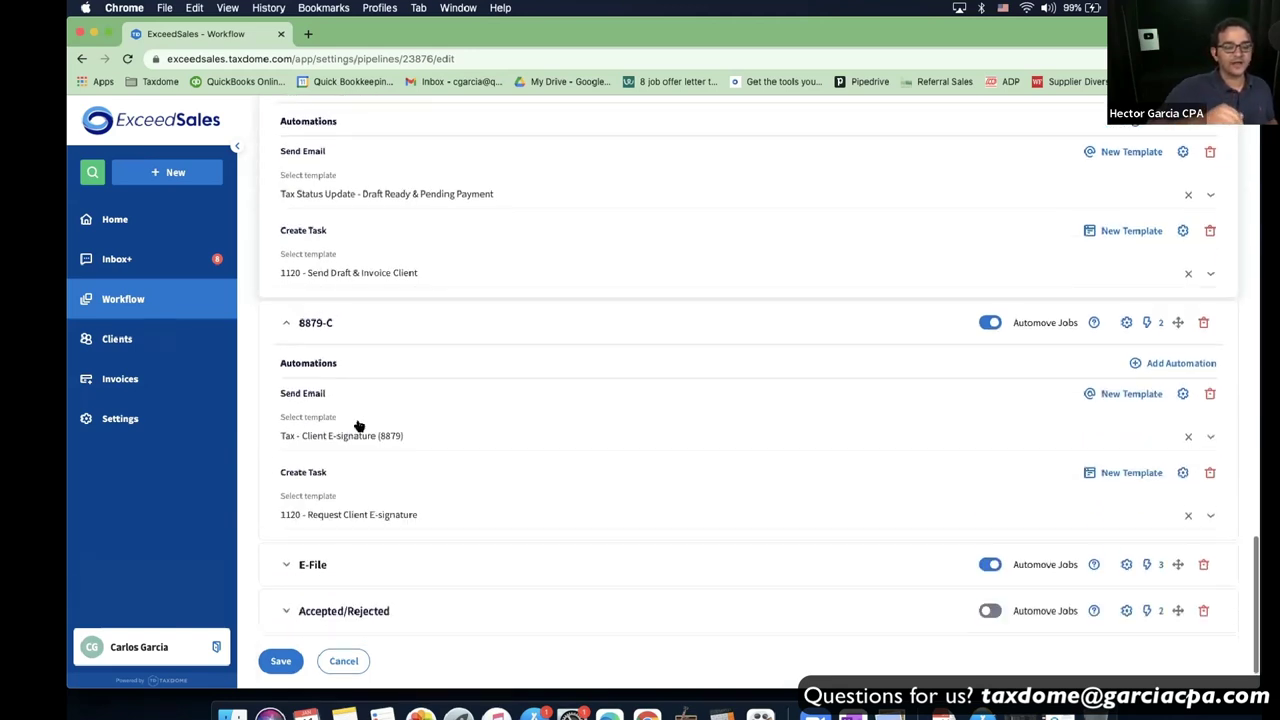
scroll(359, 427, "down", 1)
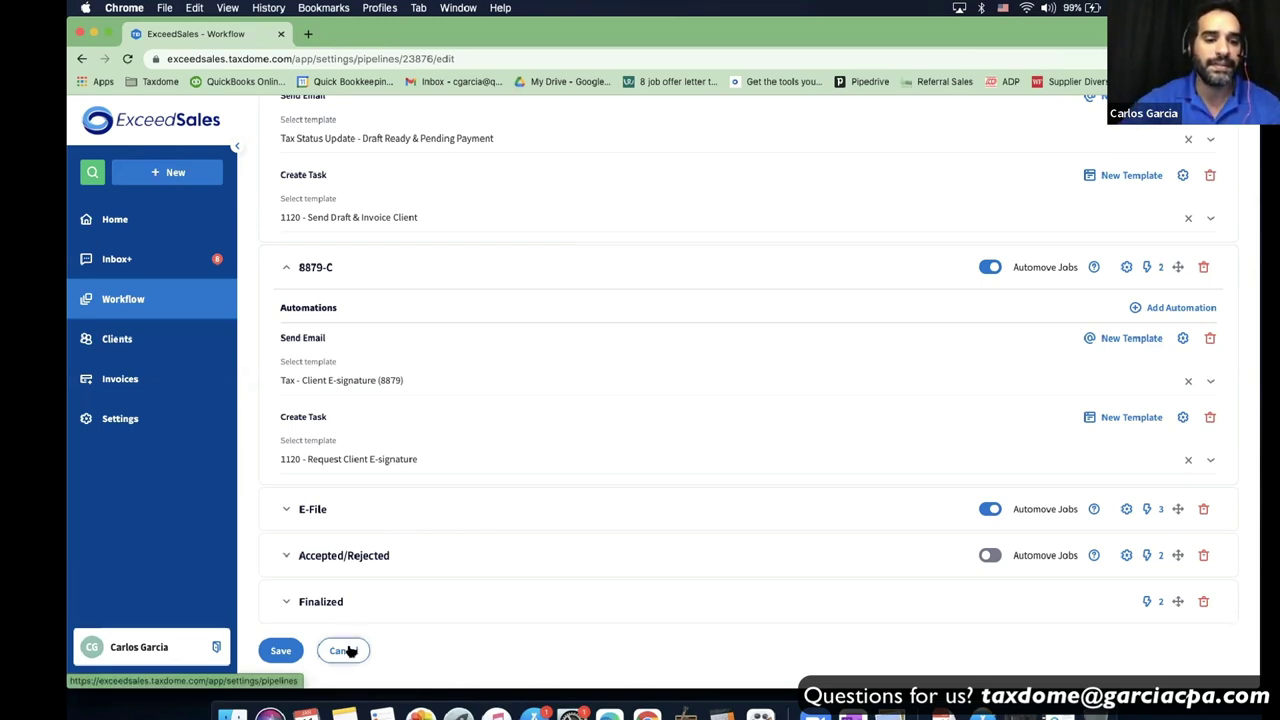
Discard the unsaved pipeline edits and return to the 1120 - Corporate Income Tax Return board.
left_click(343, 650)
left_click(771, 248)
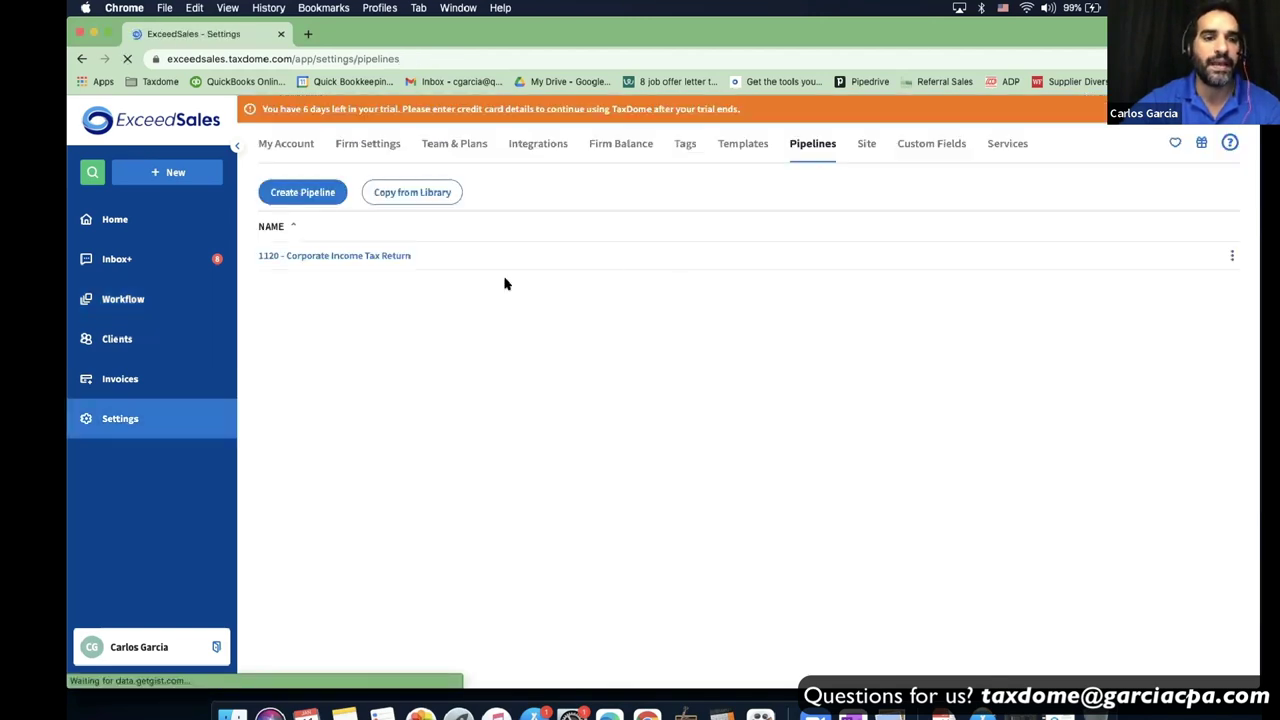
left_click(379, 256)
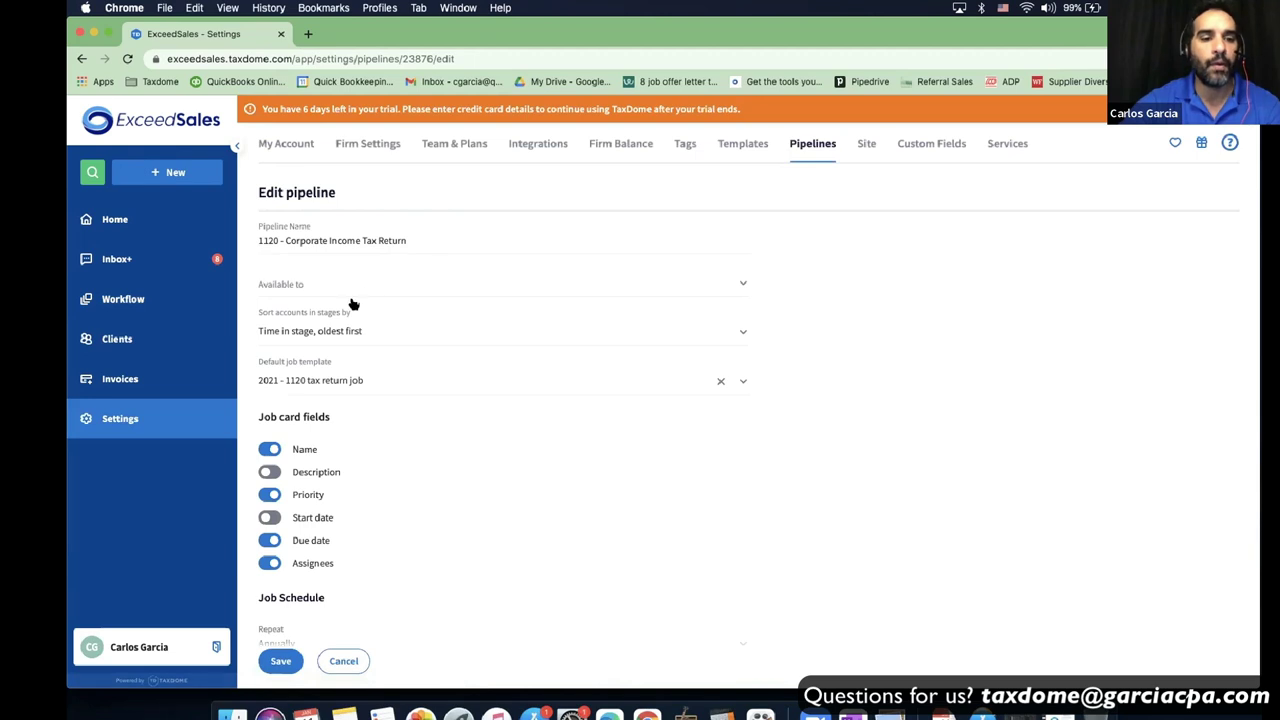
left_click(147, 300)
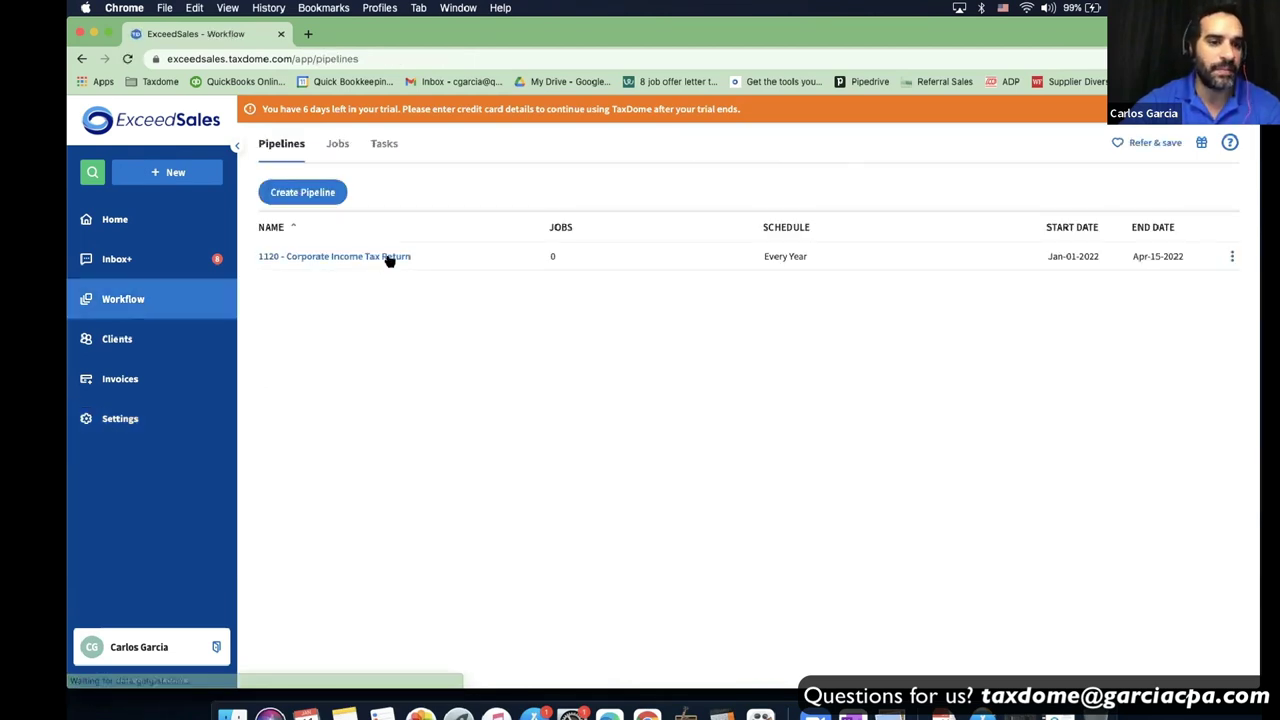
left_click(388, 257)
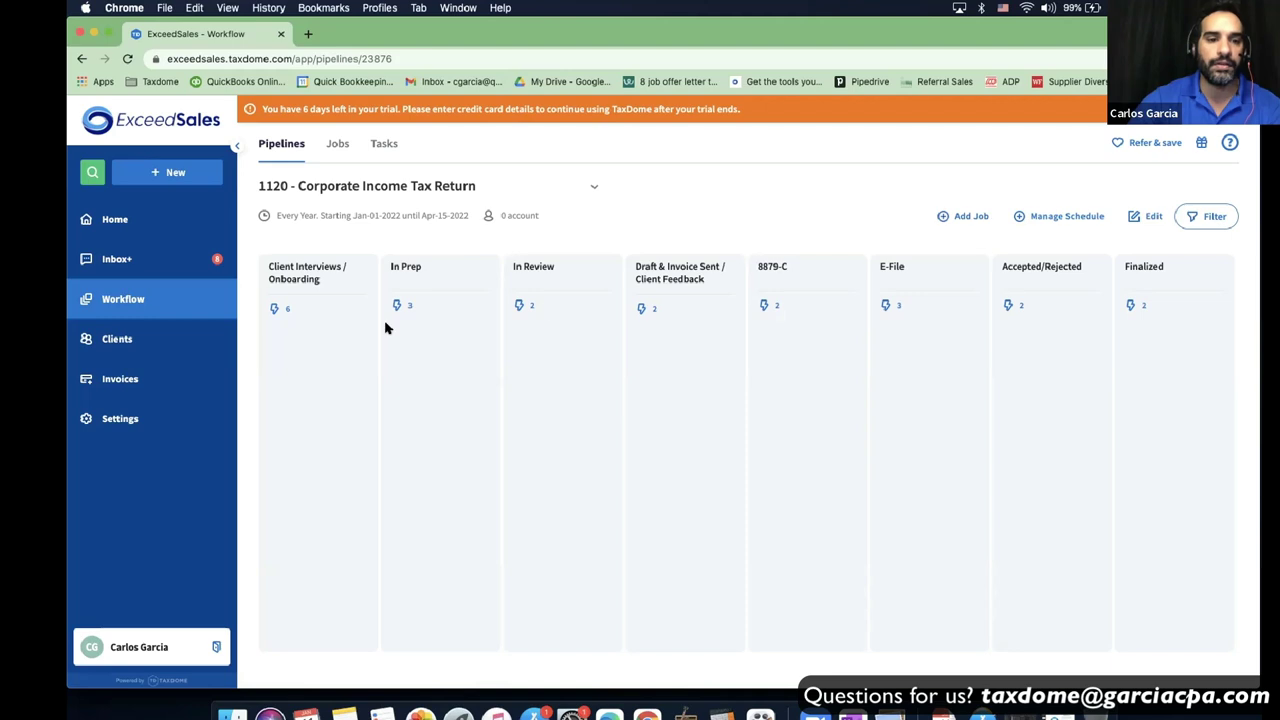
left_click(970, 216)
Set COMPANY A as the new job's account, deselecting the individual tax client.
left_click(973, 182)
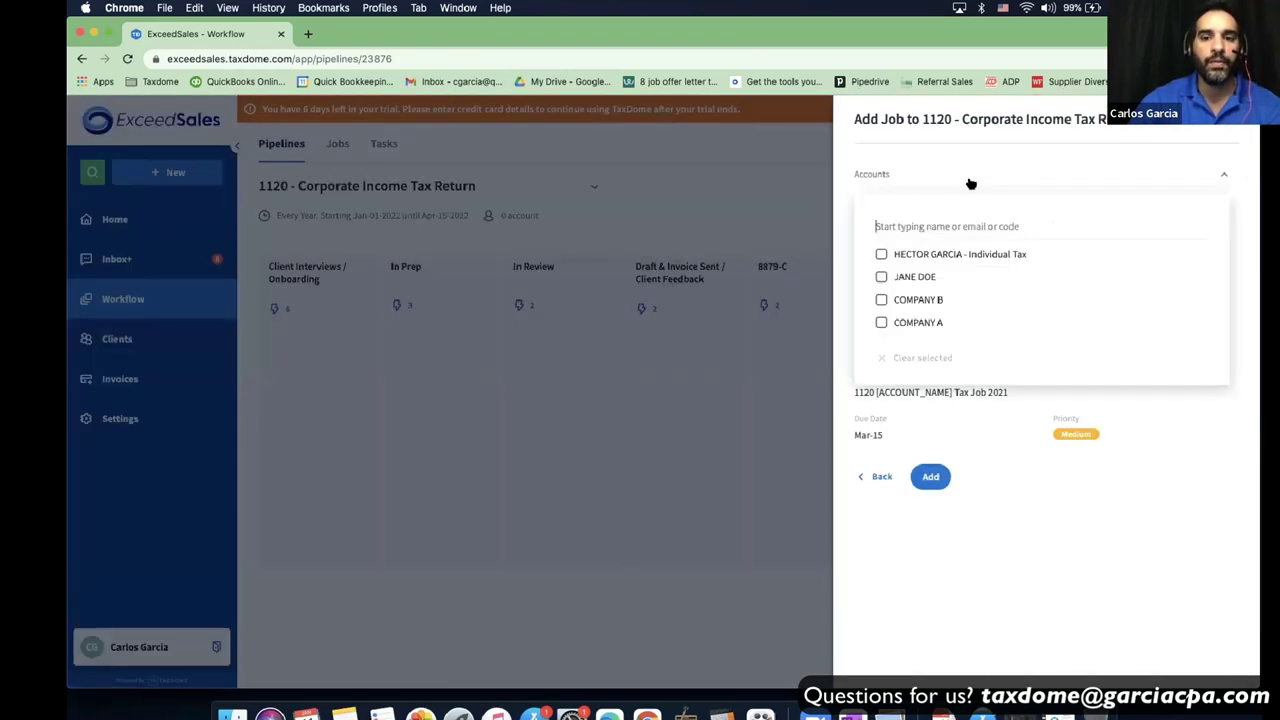
left_click(918, 254)
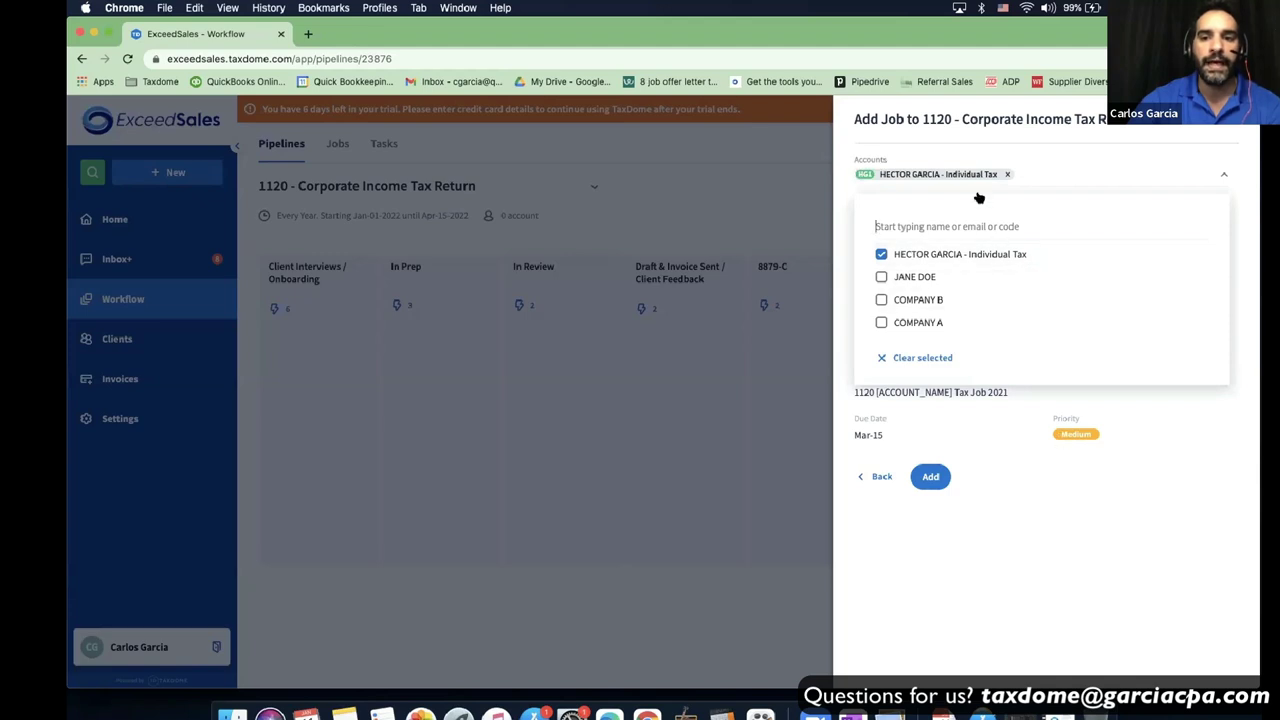
left_click(936, 254)
left_click(909, 321)
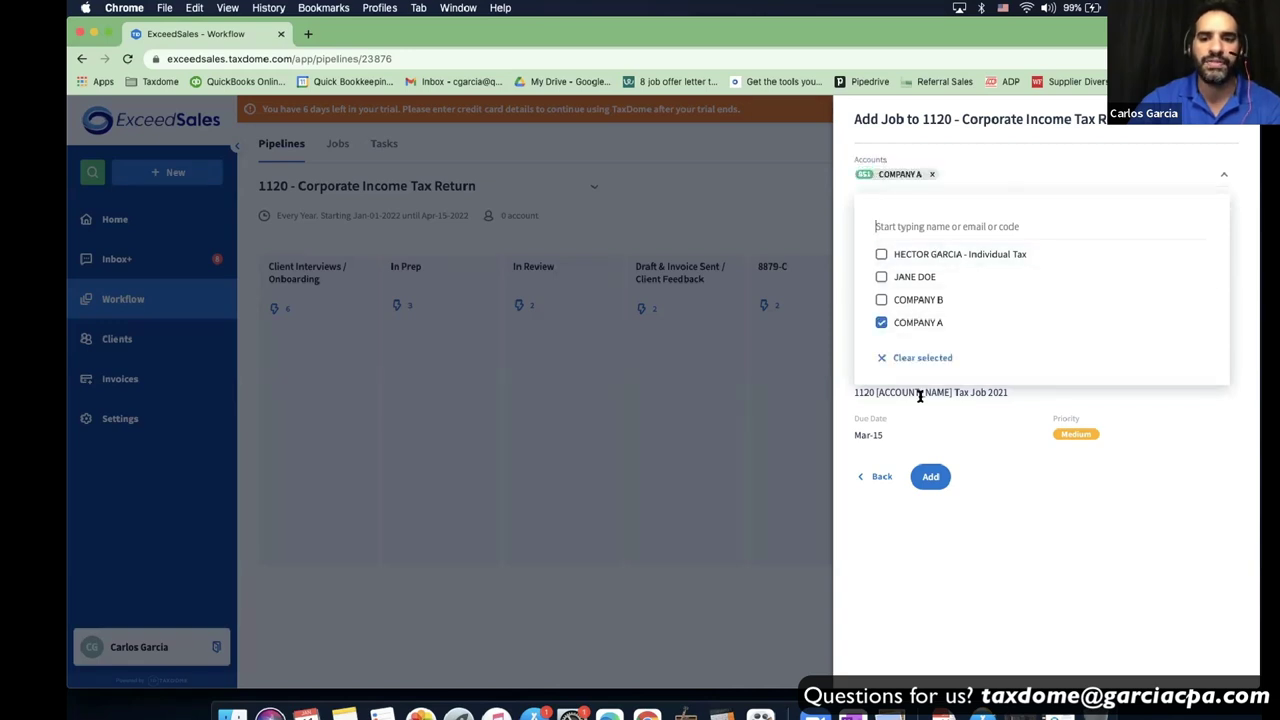
left_click(1051, 521)
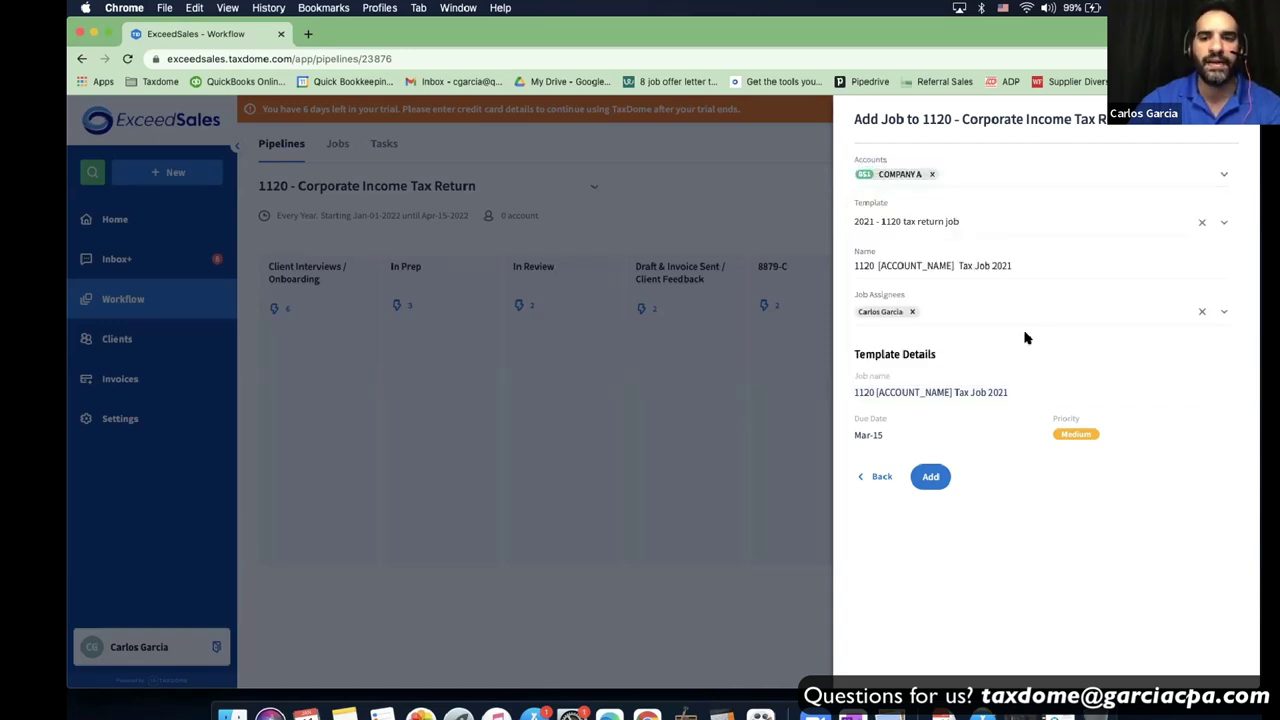
Apply the 2021 - 1120 tax return job template, add SR TAX PREPARER as an assignee, and submit.
left_click(968, 222)
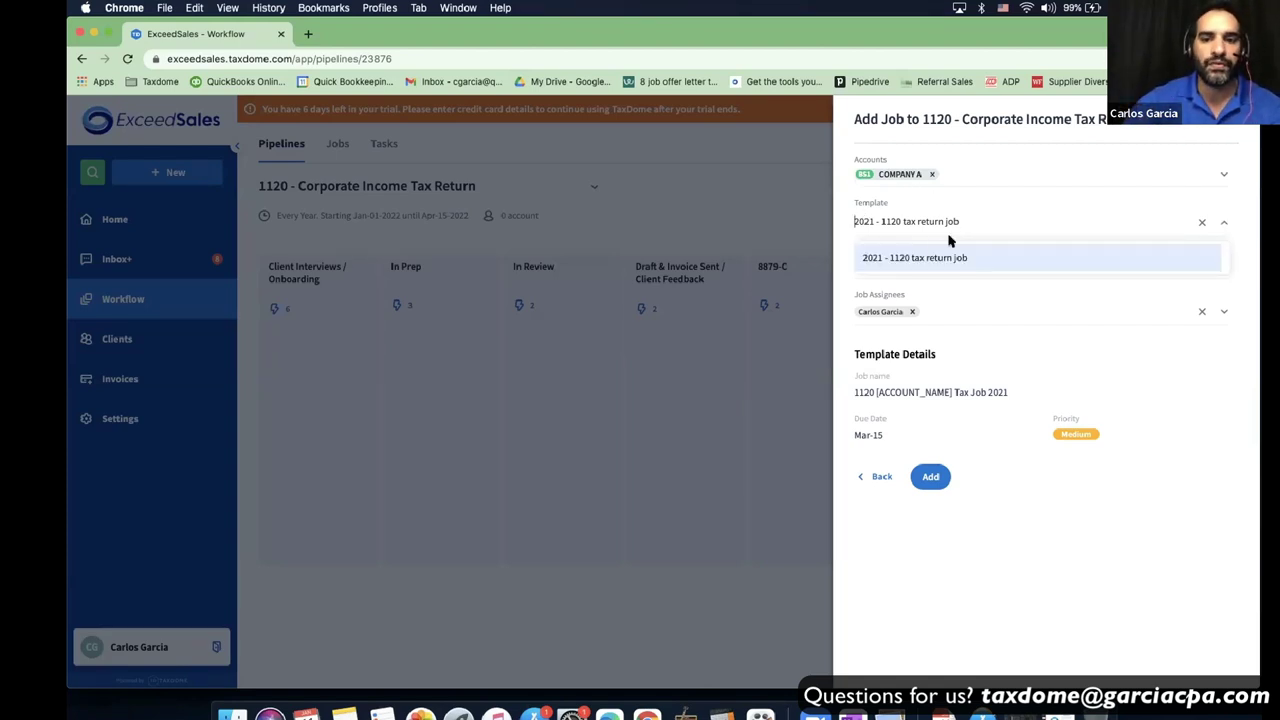
left_click(935, 257)
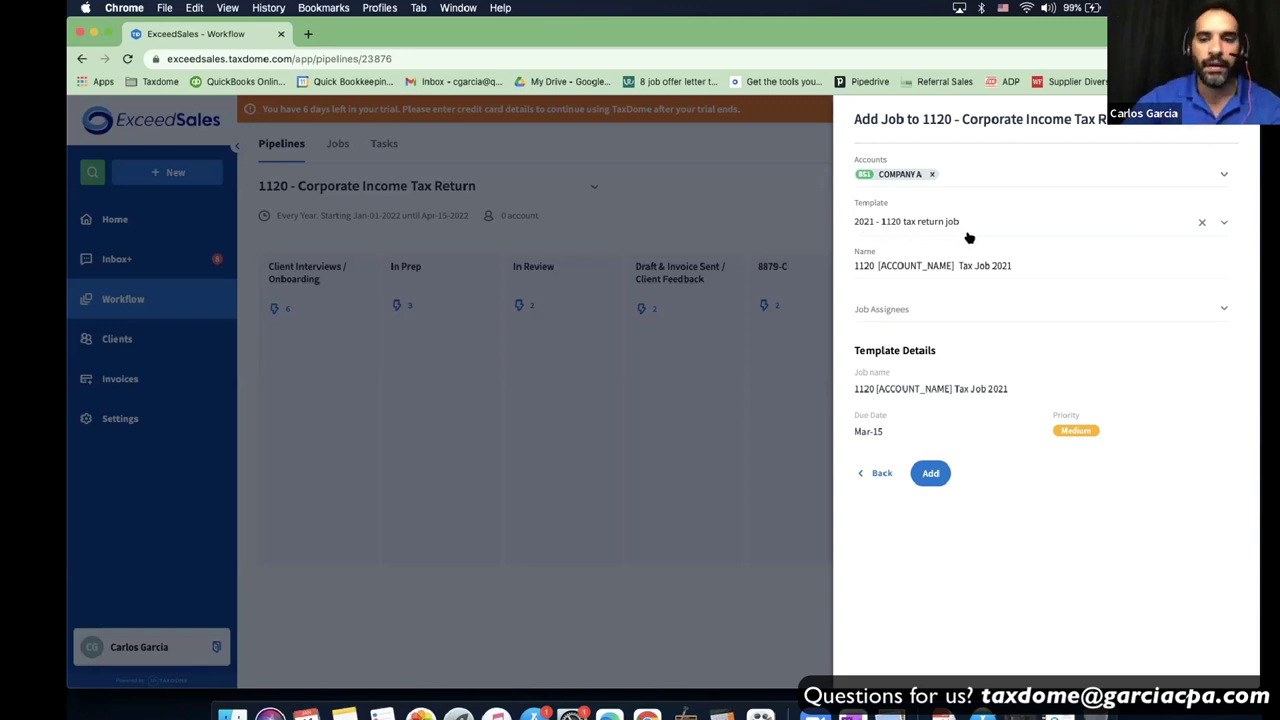
left_click(965, 307)
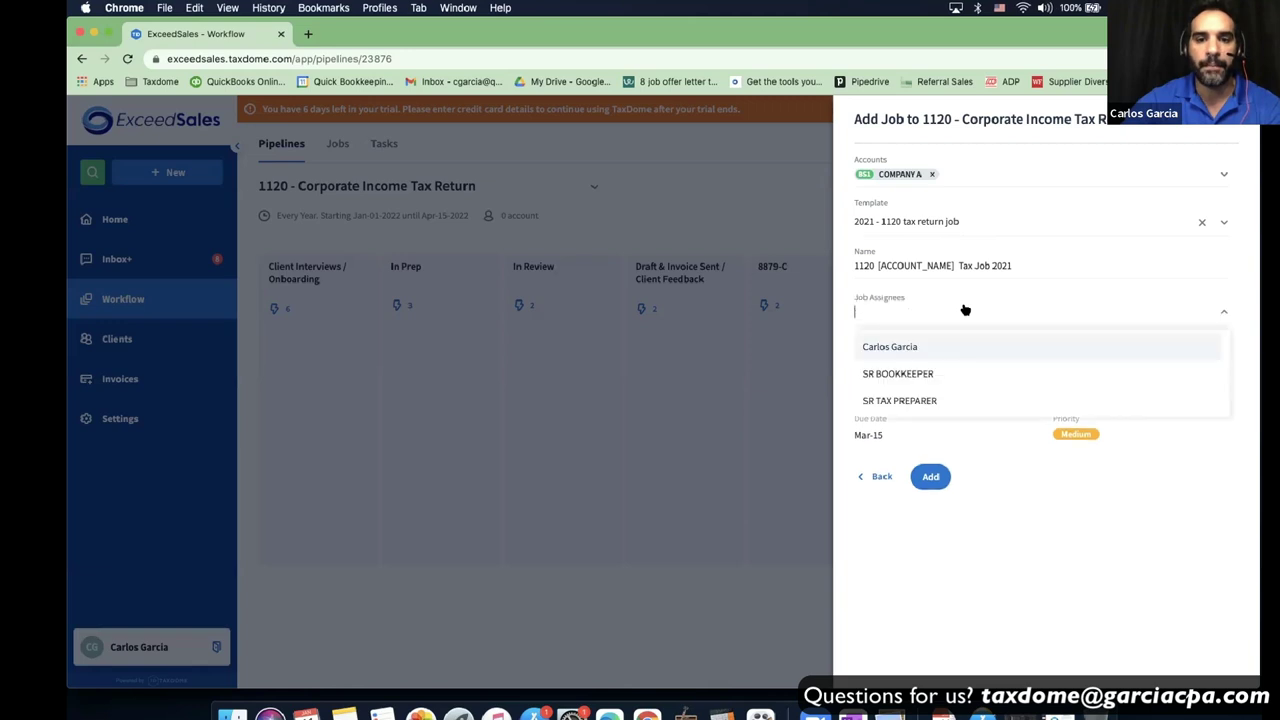
left_click(913, 349)
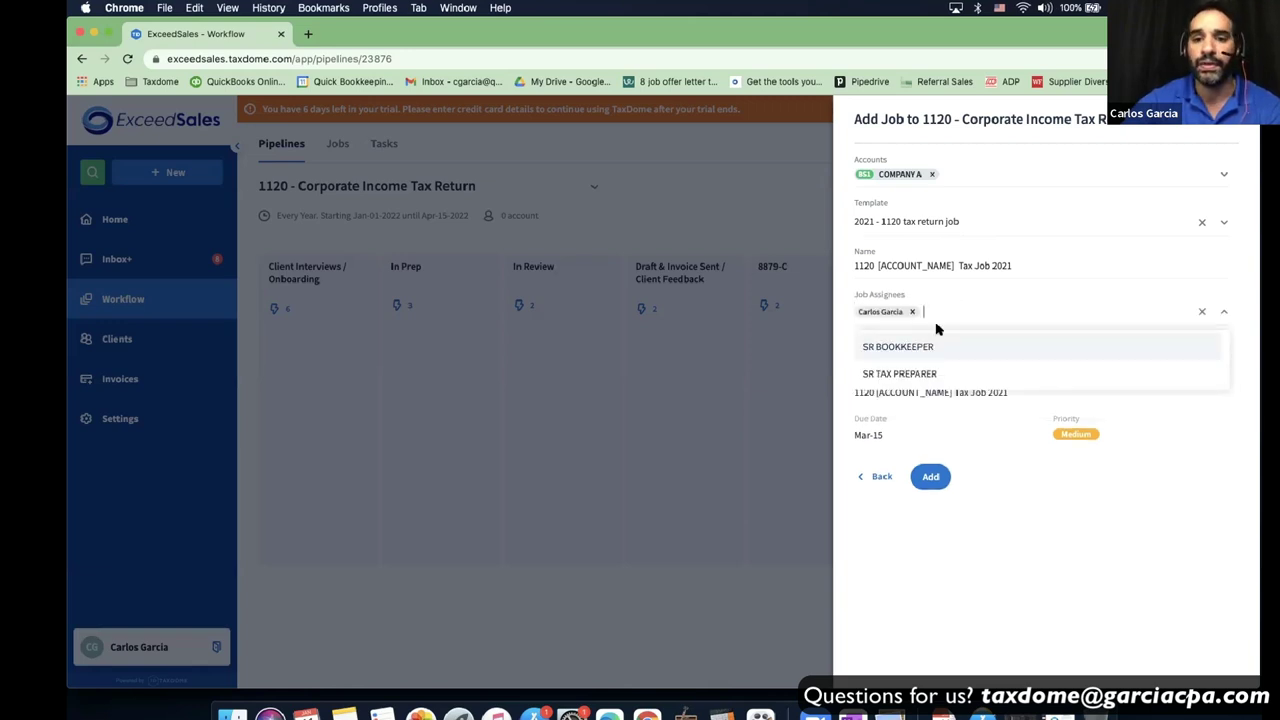
left_click(917, 372)
left_click(1074, 520)
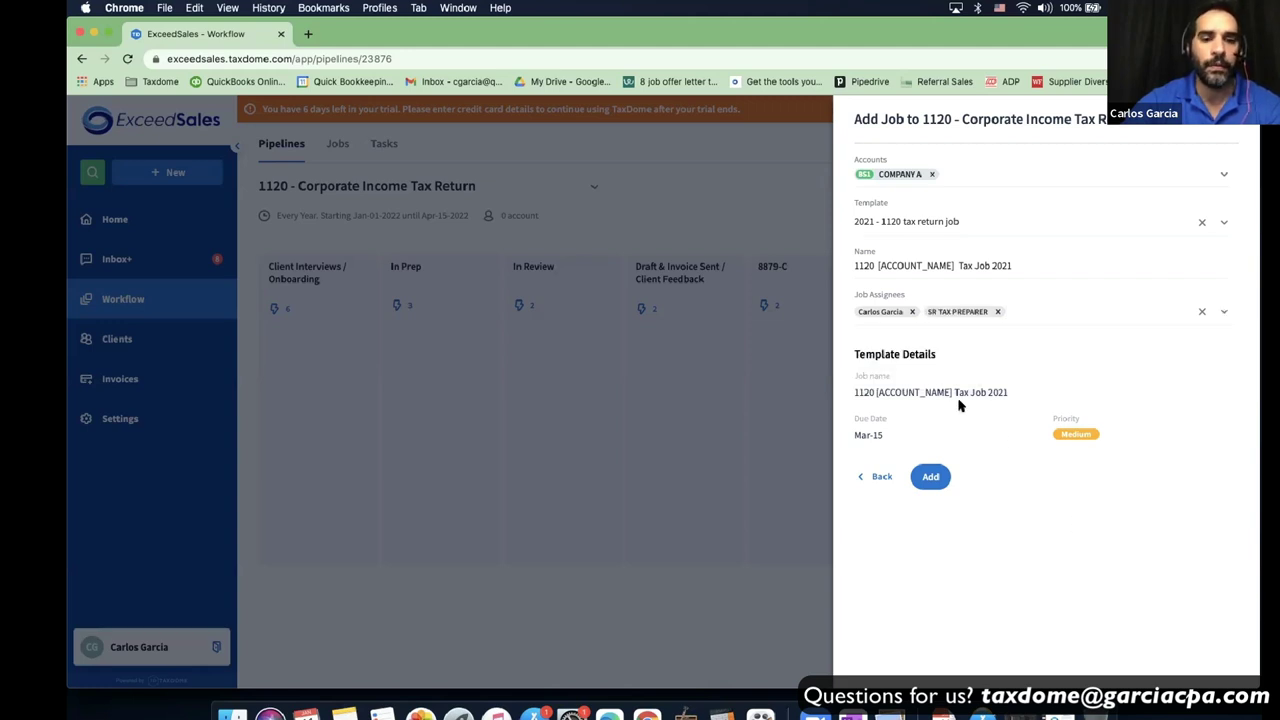
left_click(930, 476)
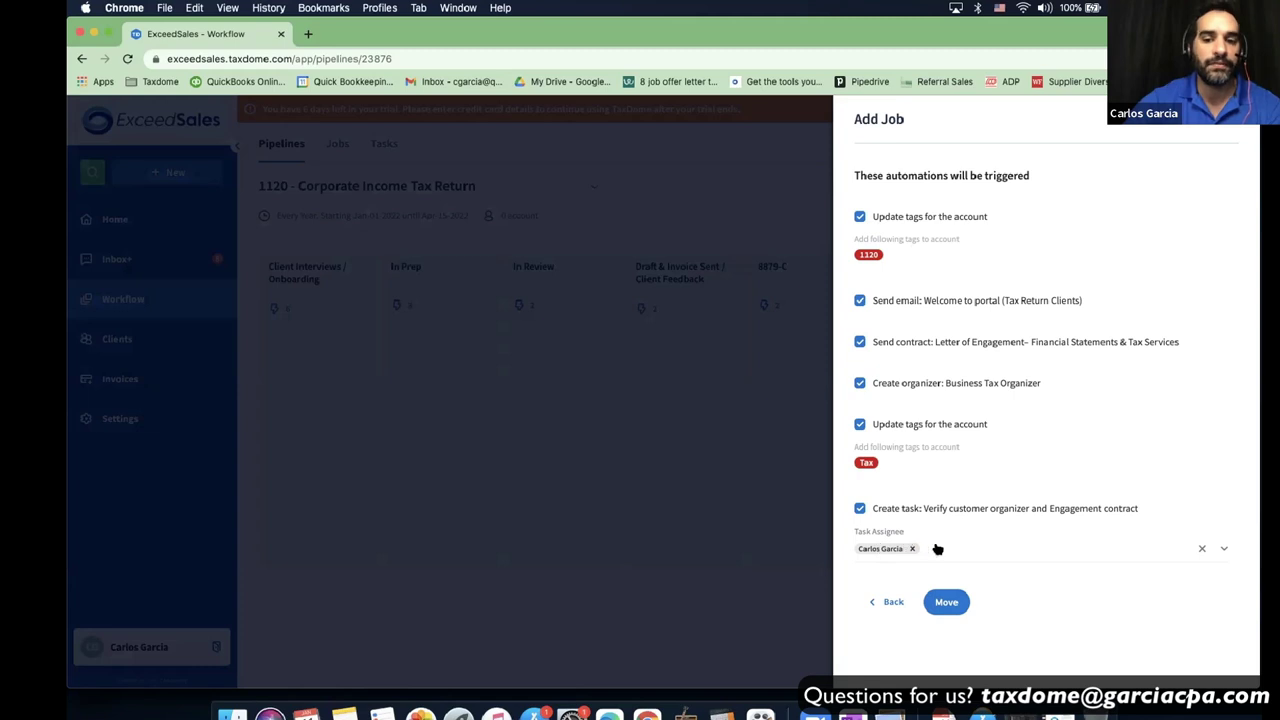
Assign the verification task solely to SR TAX PREPARER, move the job in, and close its details.
left_click(948, 549)
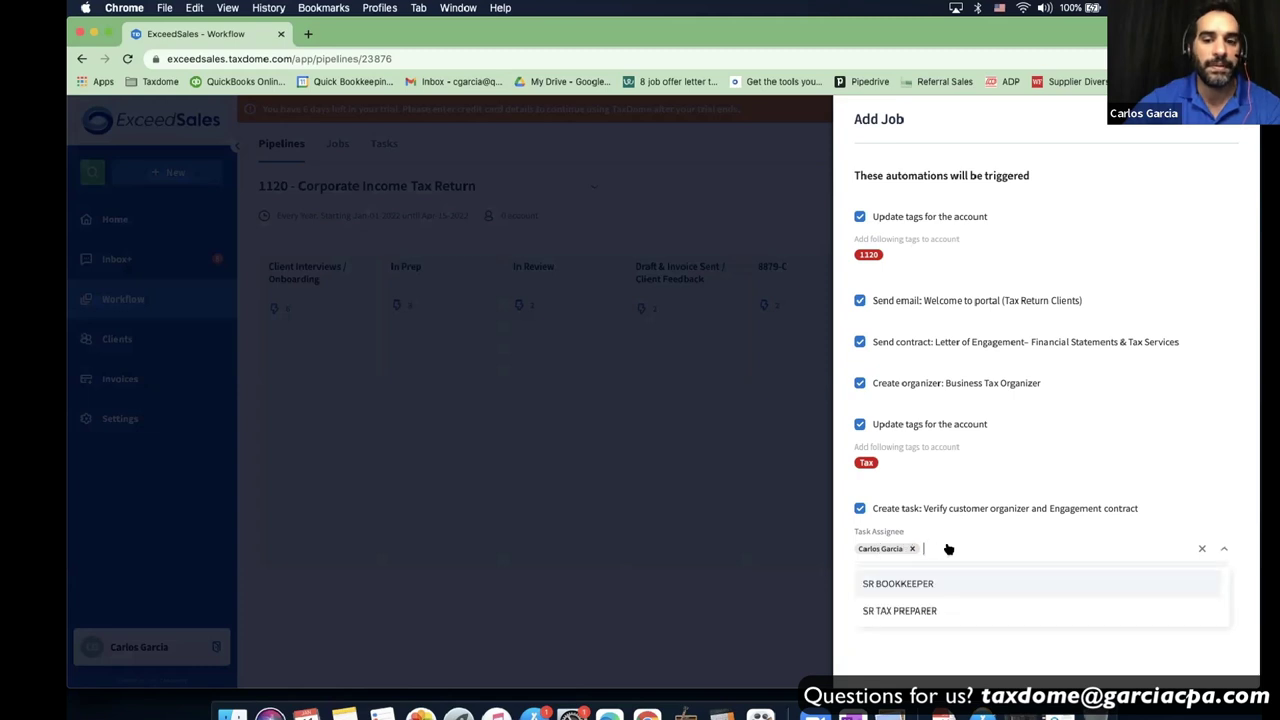
left_click(922, 612)
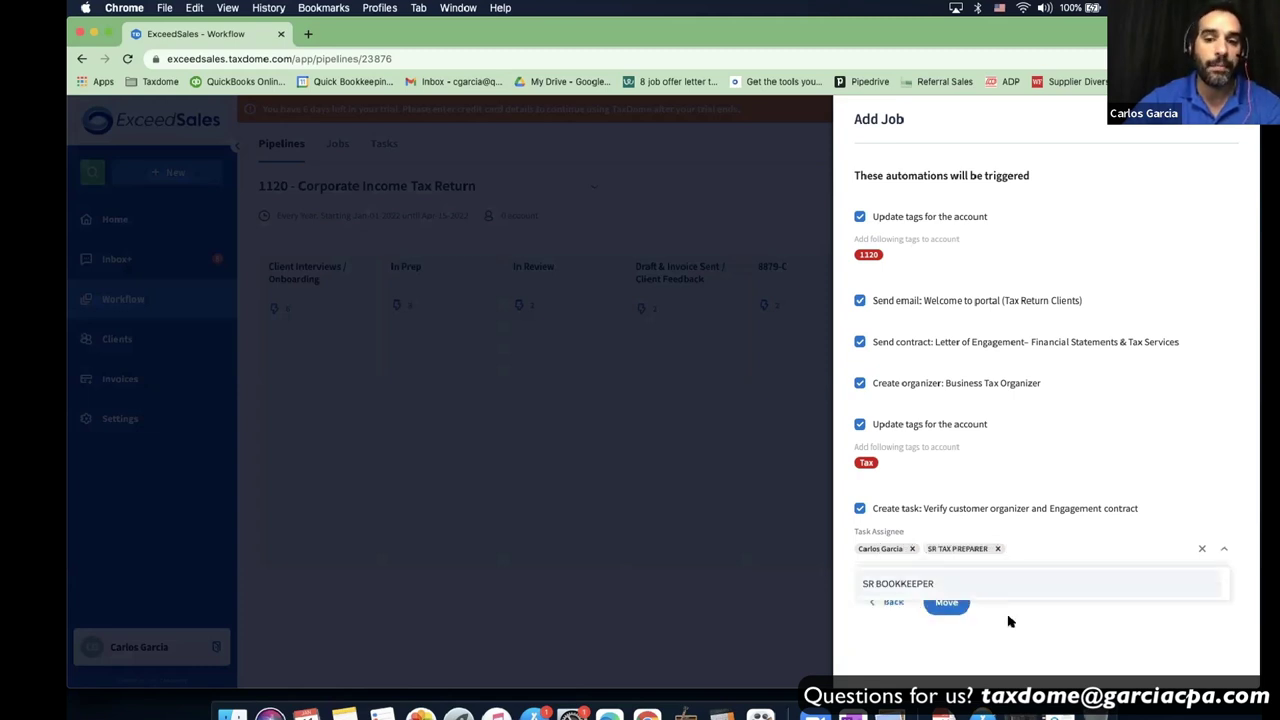
left_click(913, 549)
left_click(1004, 645)
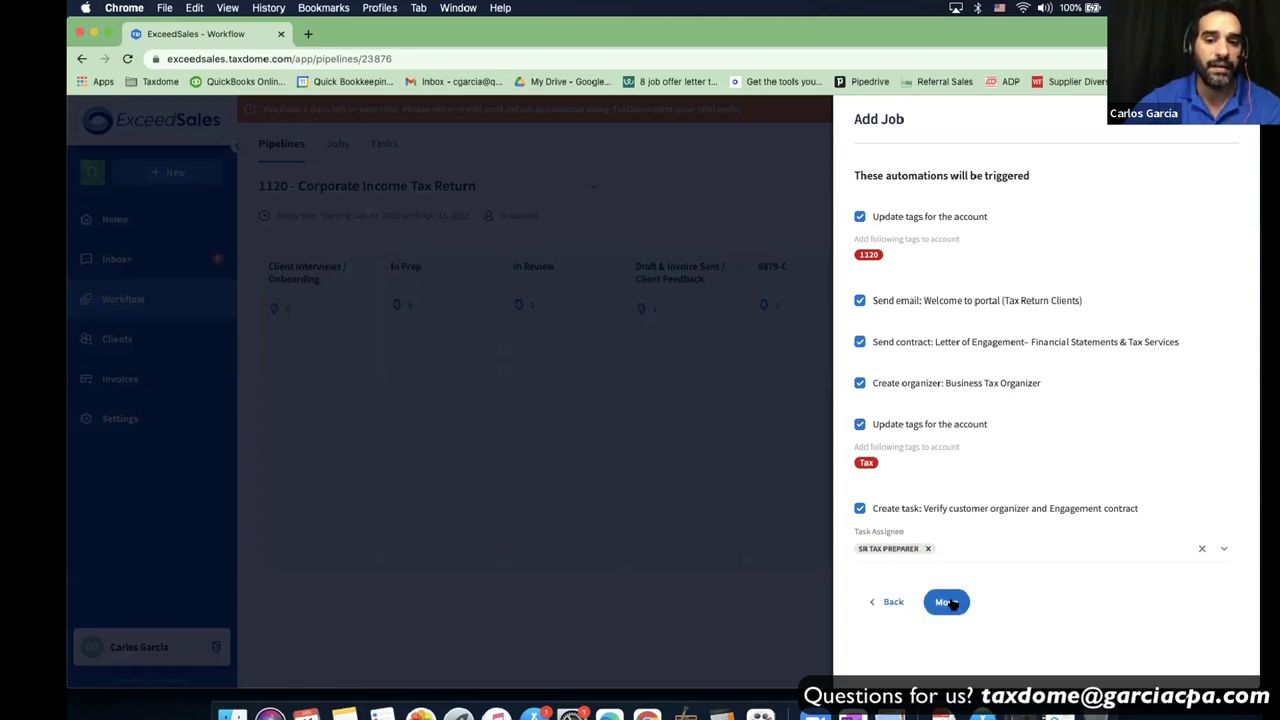
left_click(946, 602)
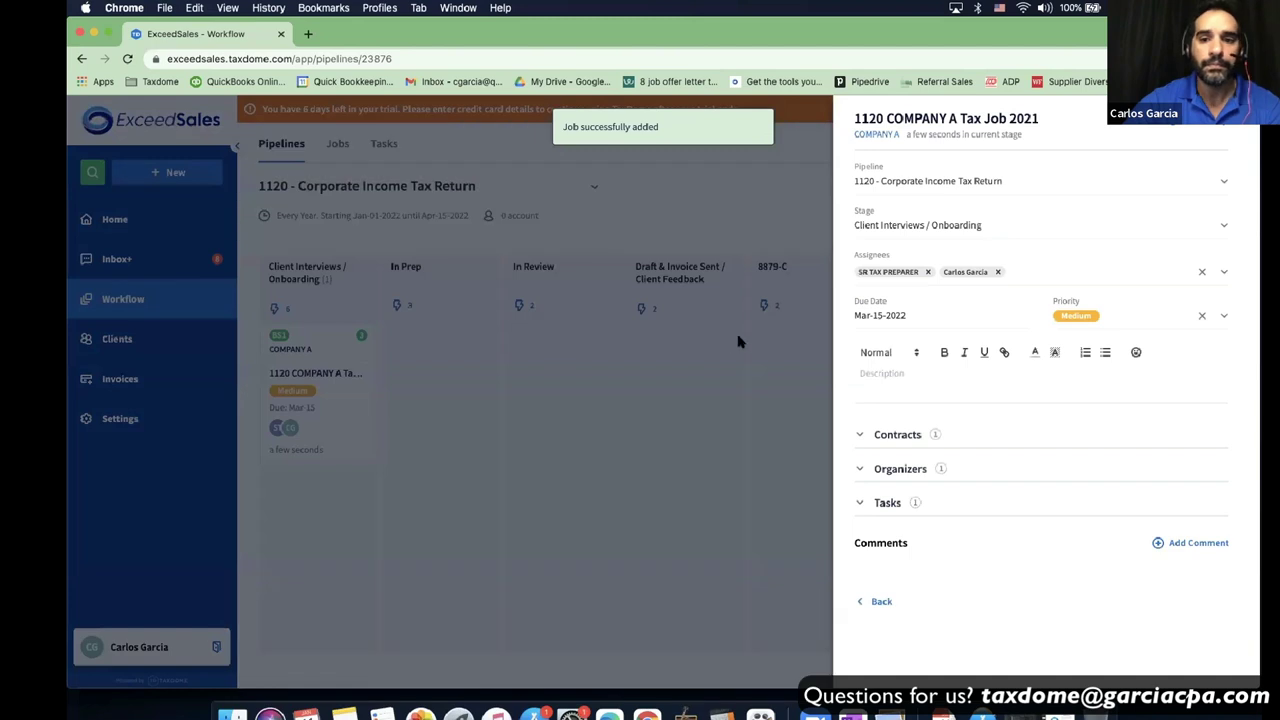
left_click(531, 404)
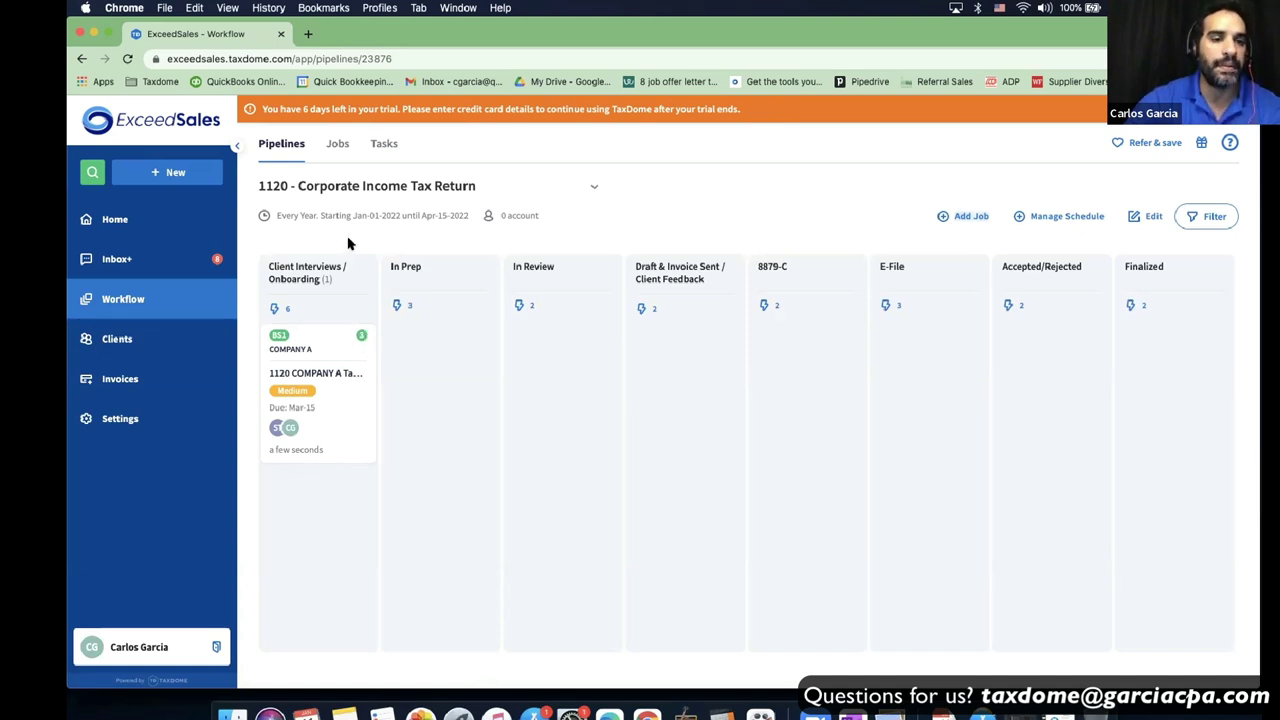
Show the active jobs list containing 1120 COMPANY A Tax Job 2021.
left_click(336, 146)
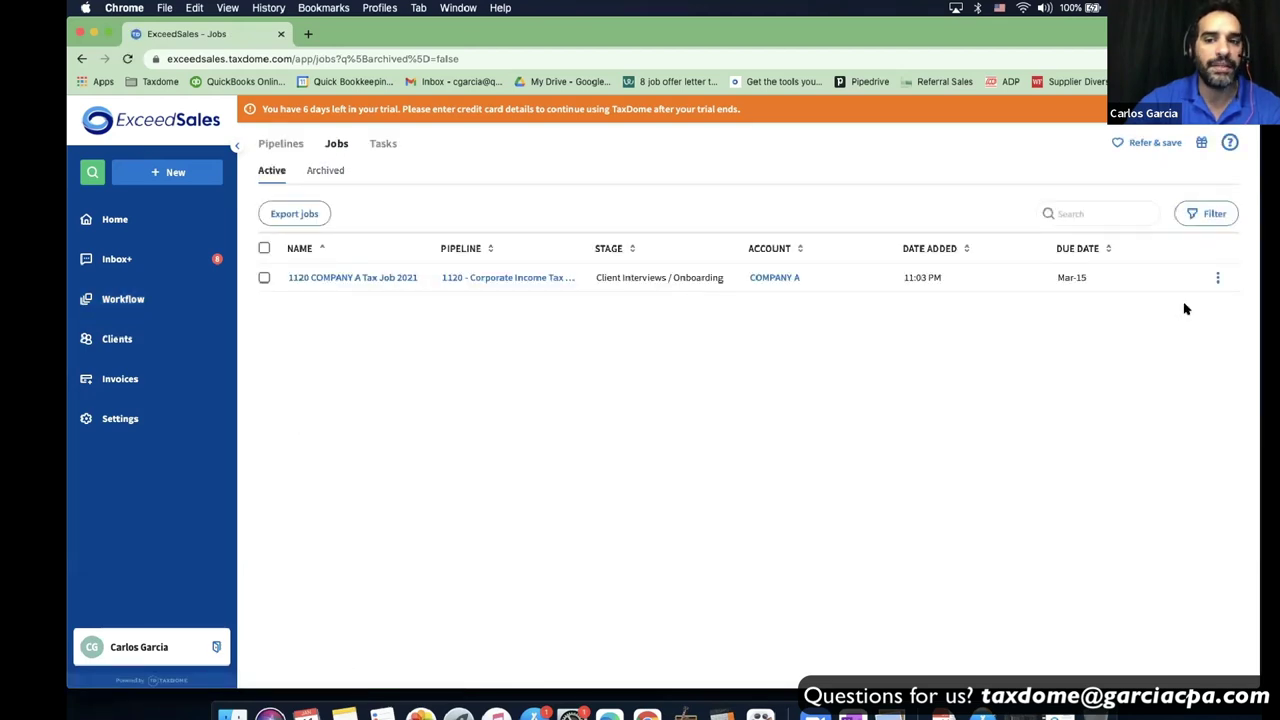
Browse the Jobs filter's pipeline and team member options, then close the filters without applying any.
left_click(1216, 216)
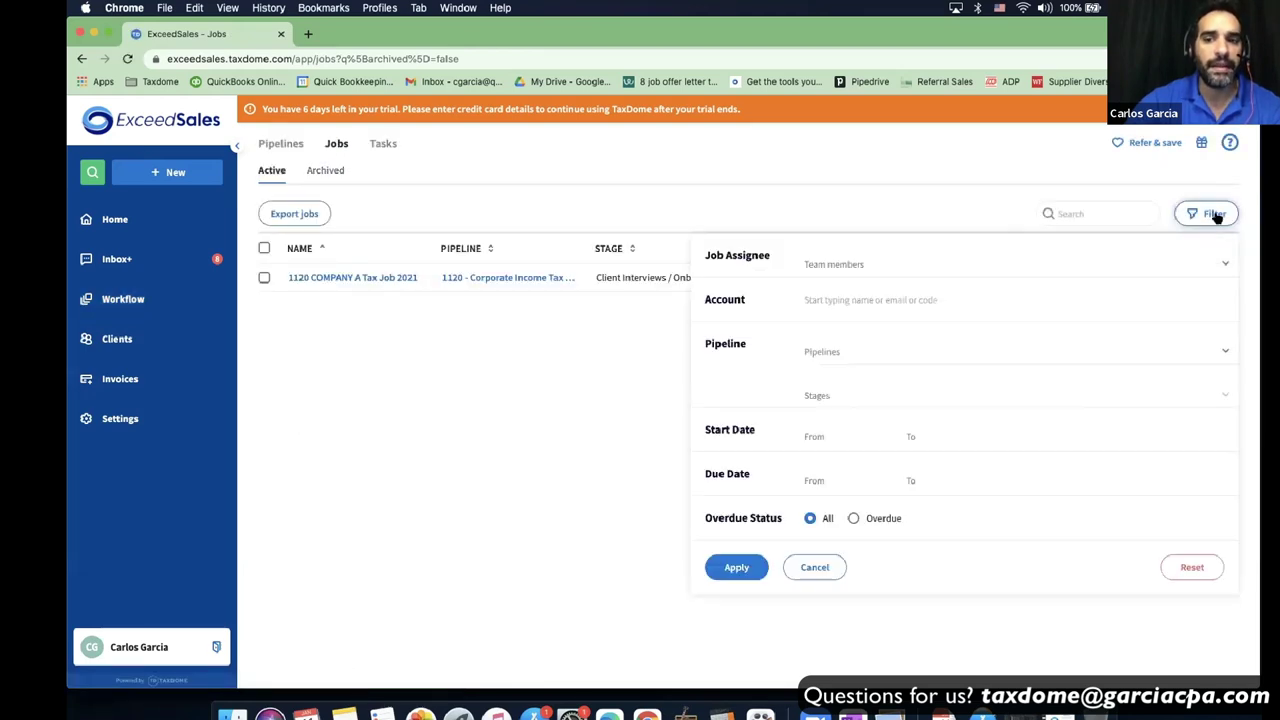
left_click(925, 345)
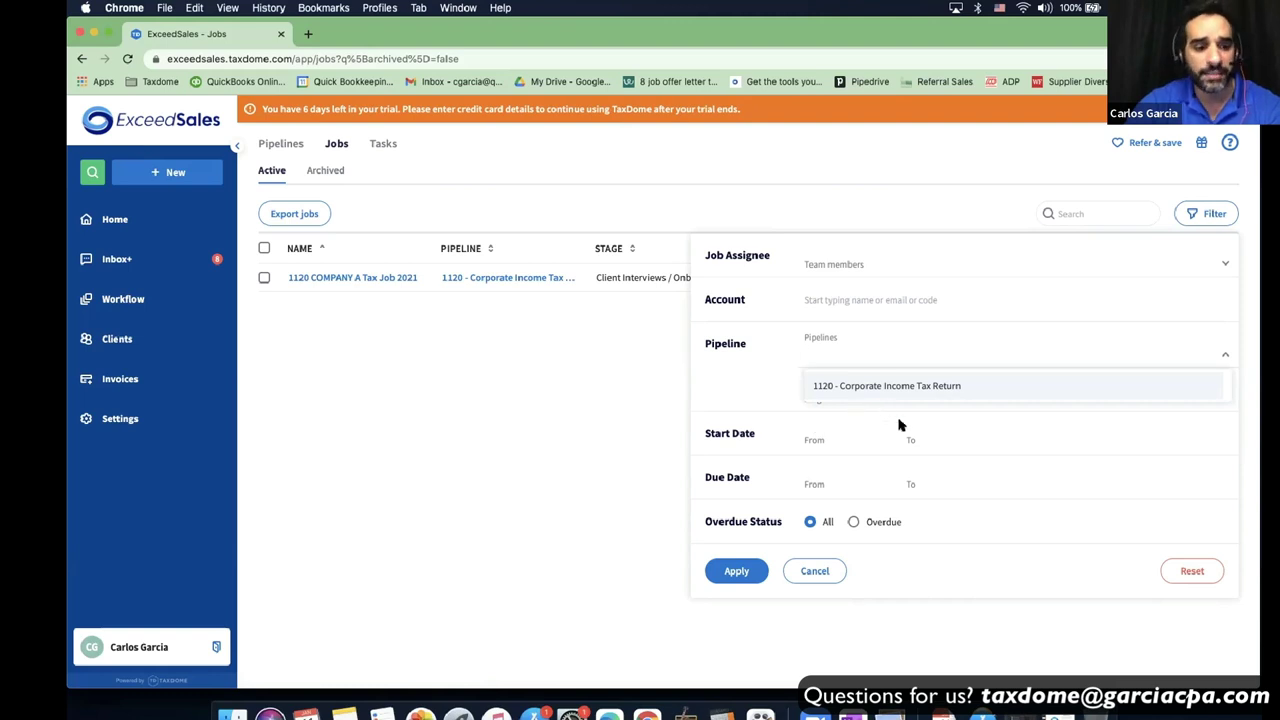
left_click(765, 379)
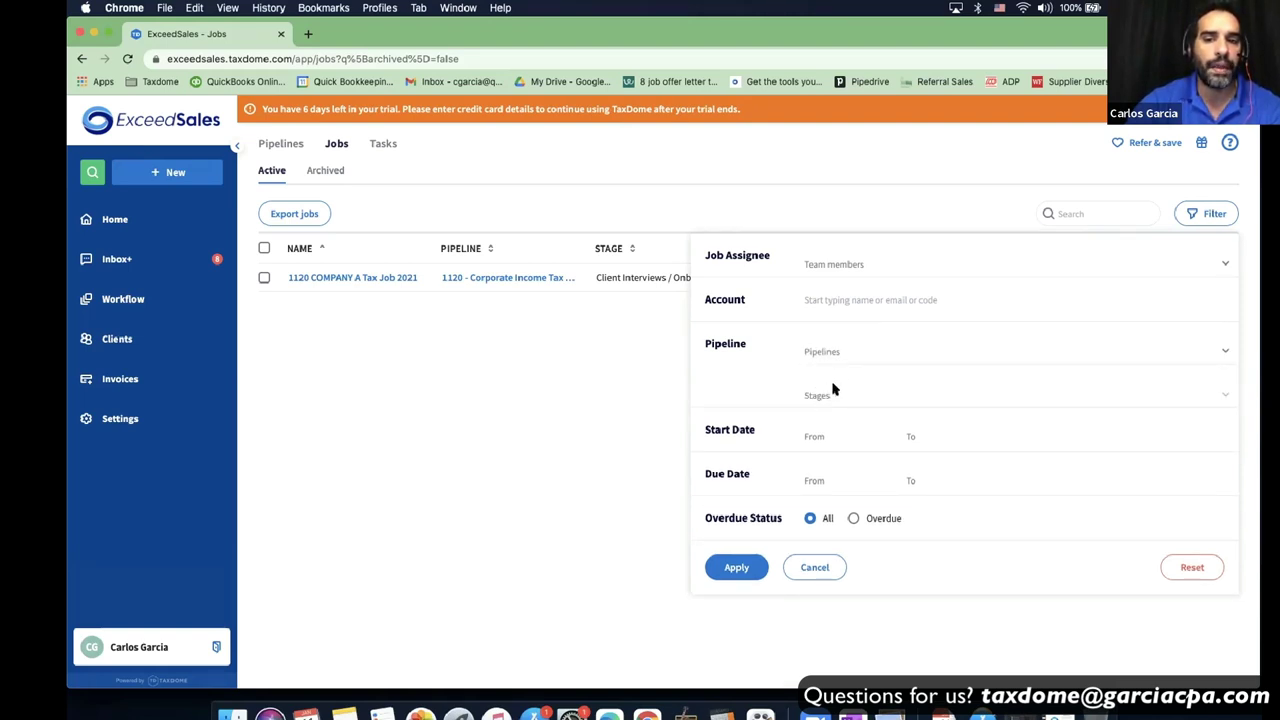
left_click(848, 272)
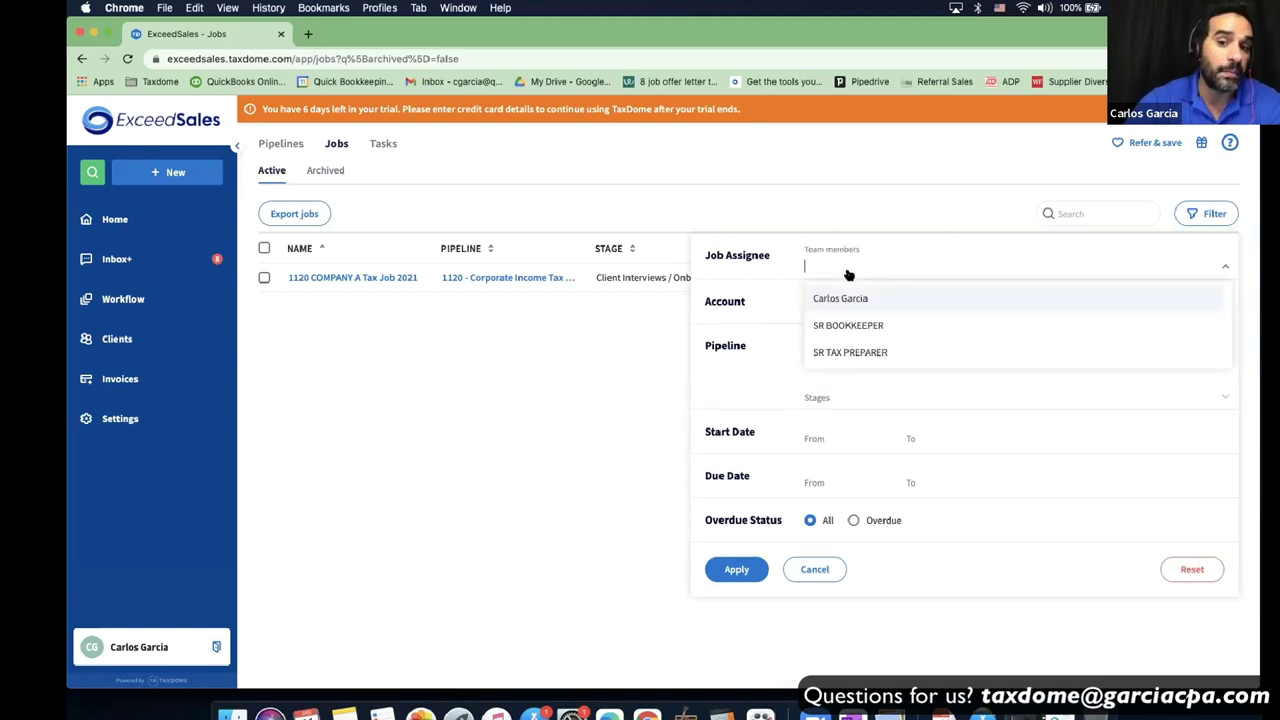
left_click(774, 298)
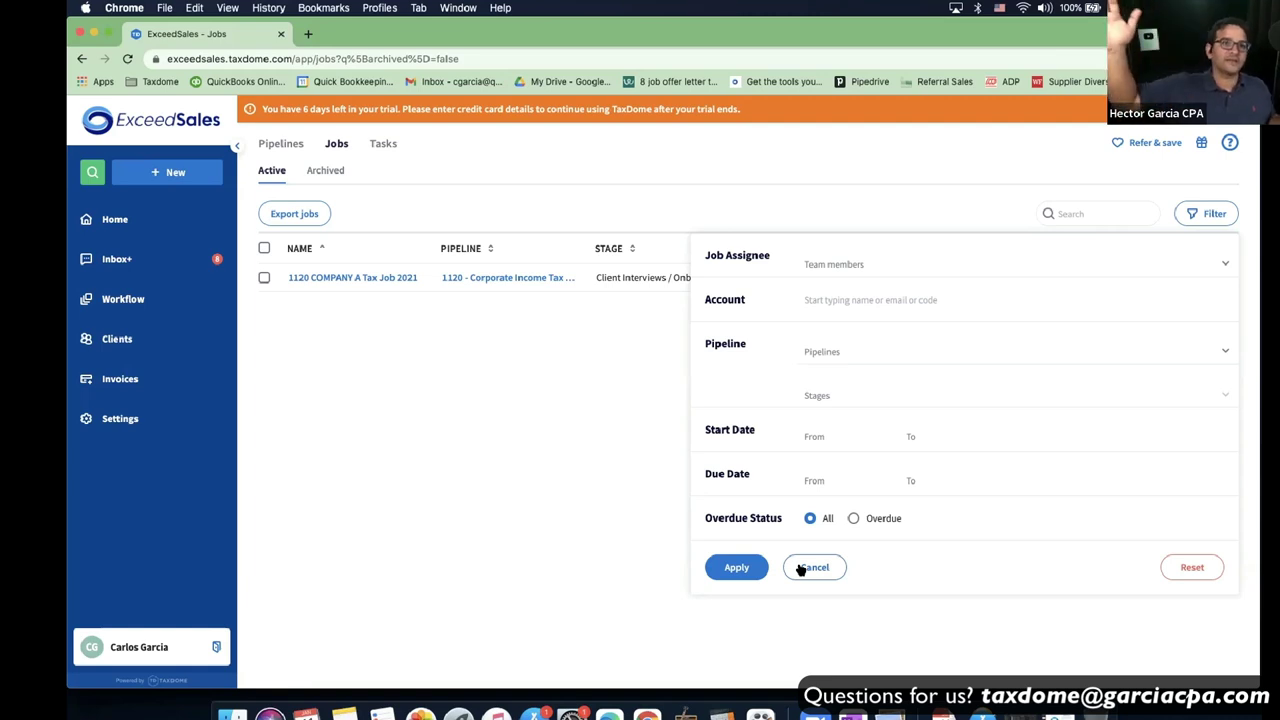
left_click(800, 569)
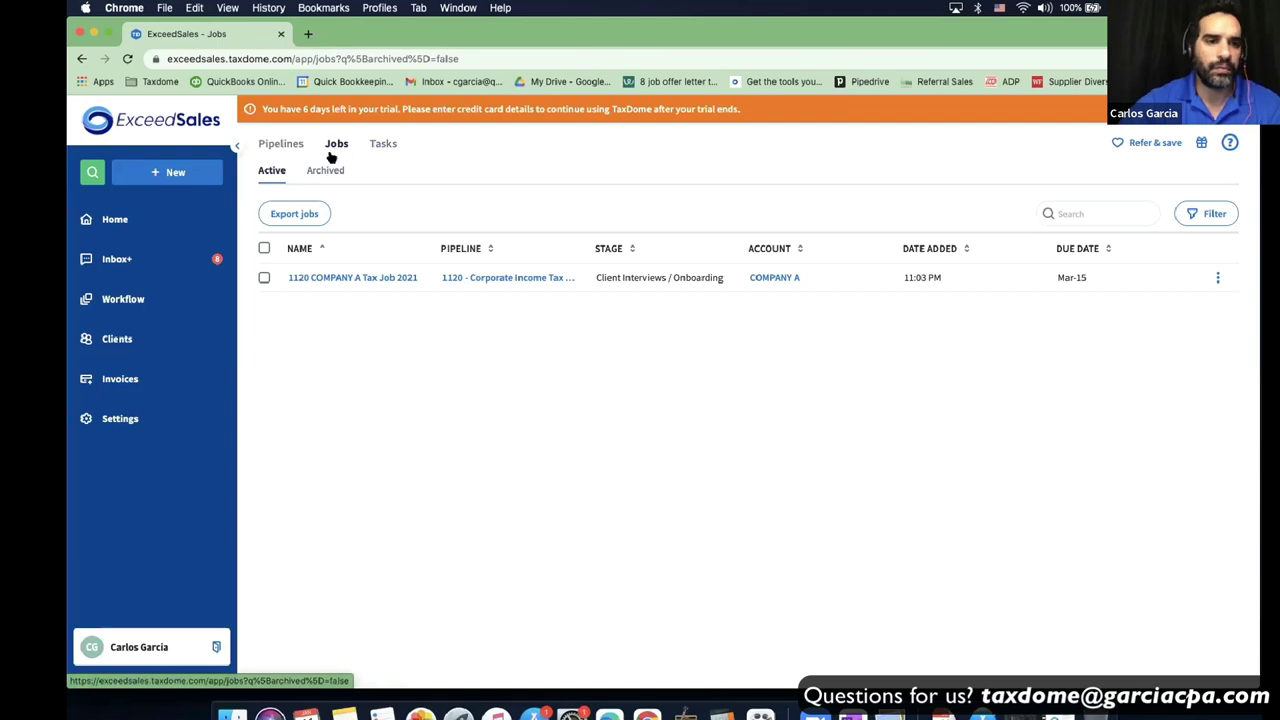
Toggle the COMPANY A job row's selection, then switch to the pending Tasks list.
left_click(264, 278)
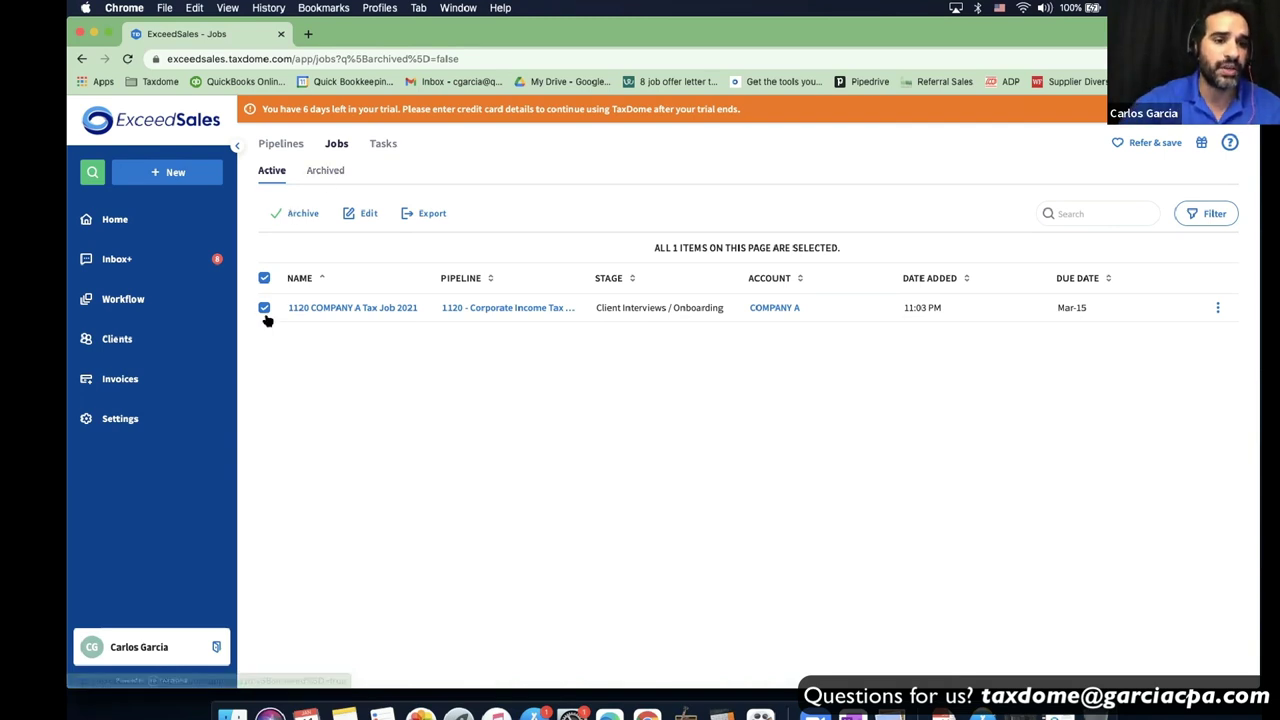
left_click(264, 278)
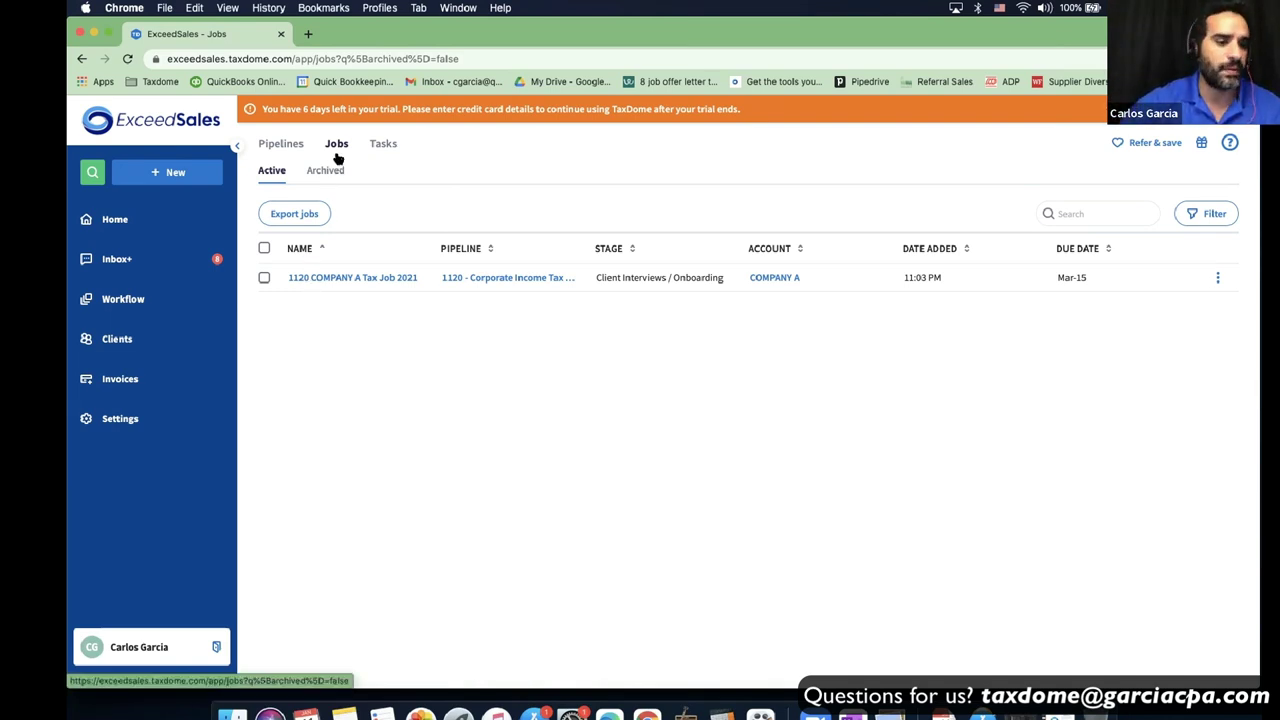
left_click(384, 145)
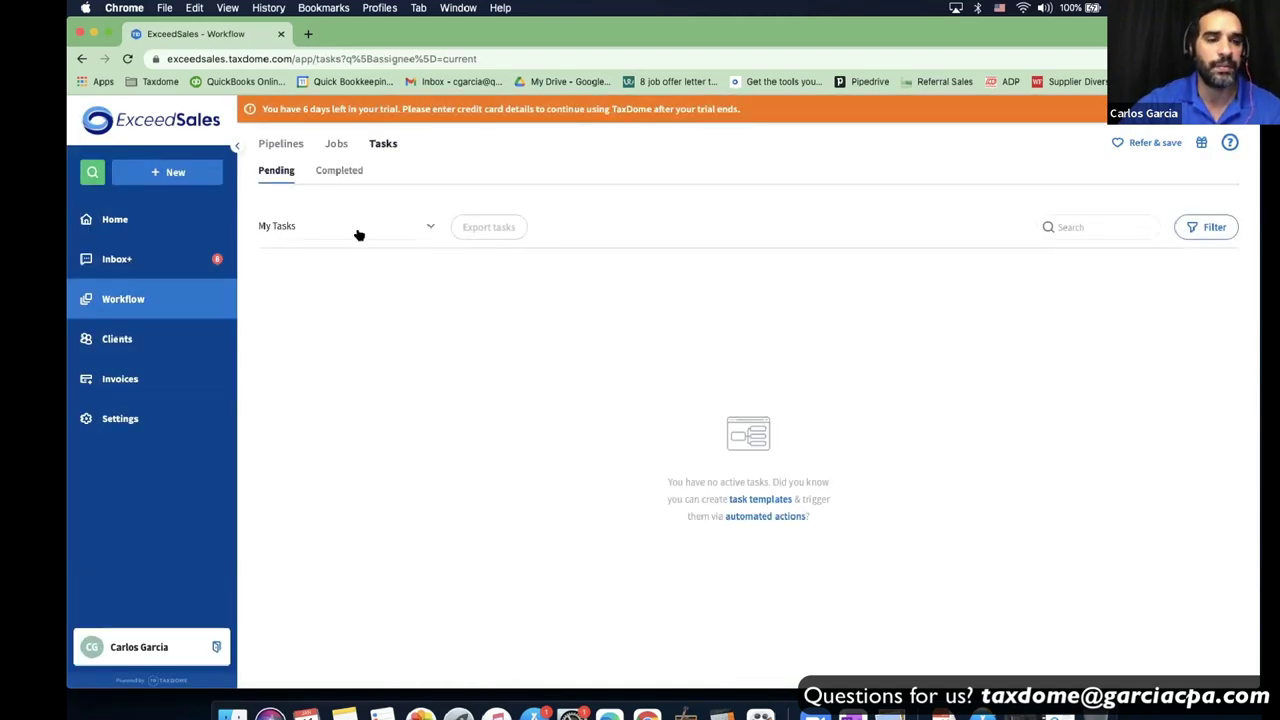
left_click(358, 235)
Switch the pending list to All Tasks and preview COMPANY A's No Status choices.
left_click(333, 289)
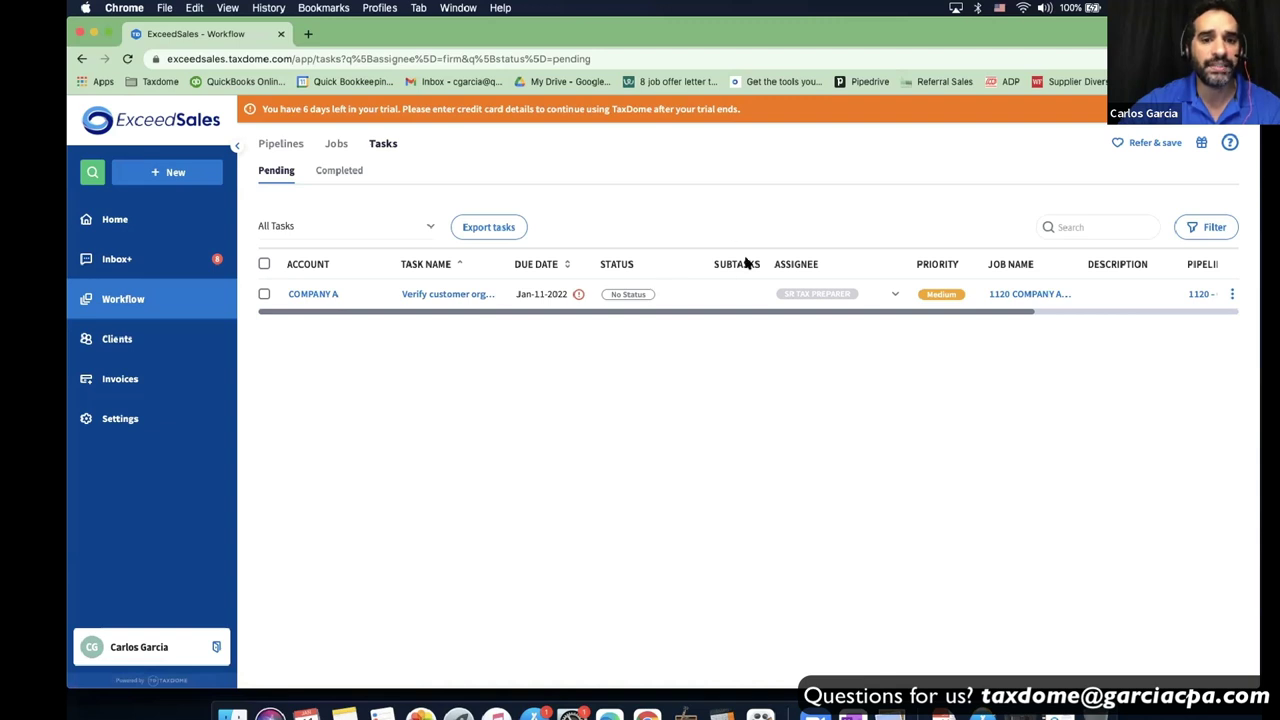
left_click(629, 294)
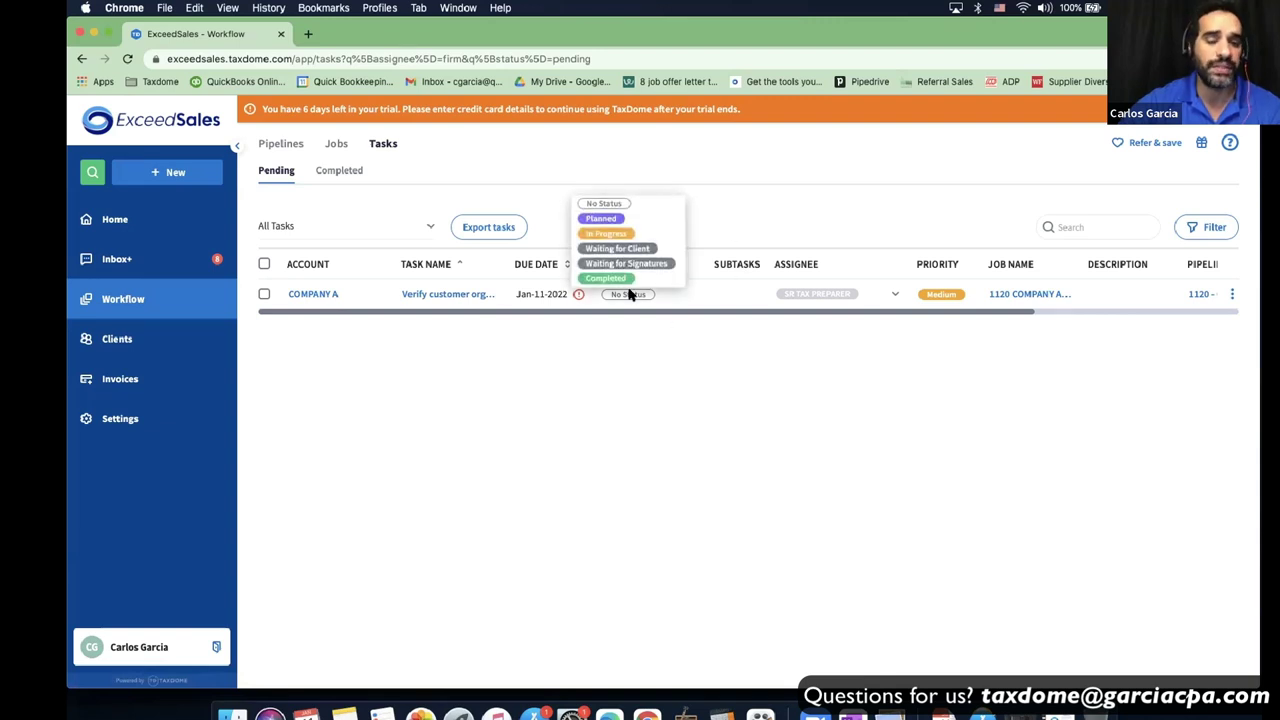
left_click(682, 344)
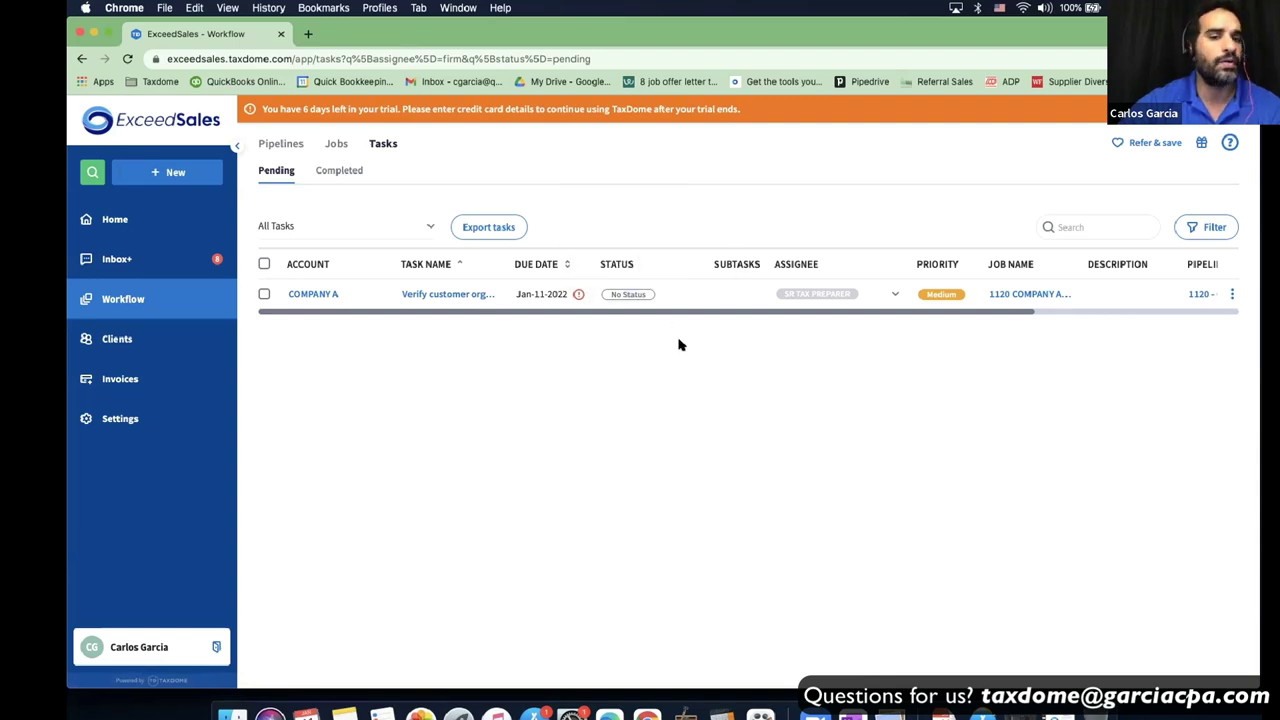
left_click(612, 296)
left_click(620, 292)
Review the task's status and Medium priority options, then open its details in a new tab.
left_click(622, 294)
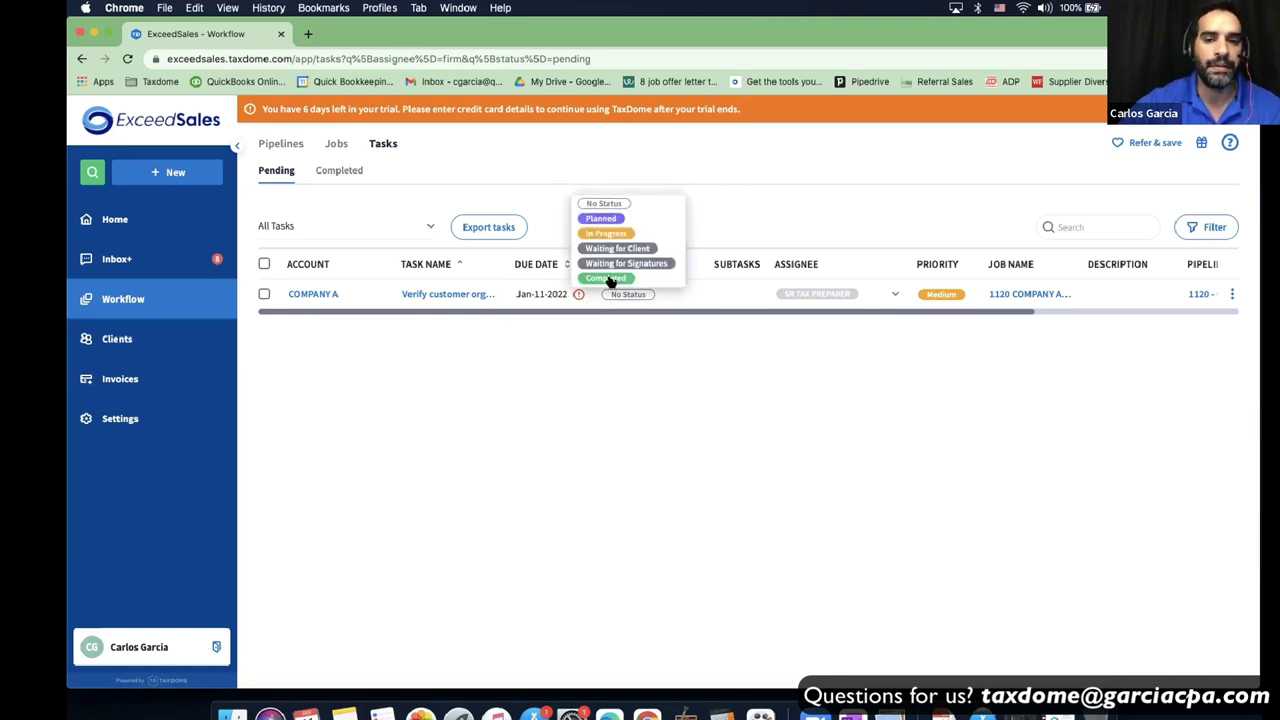
left_click(800, 303)
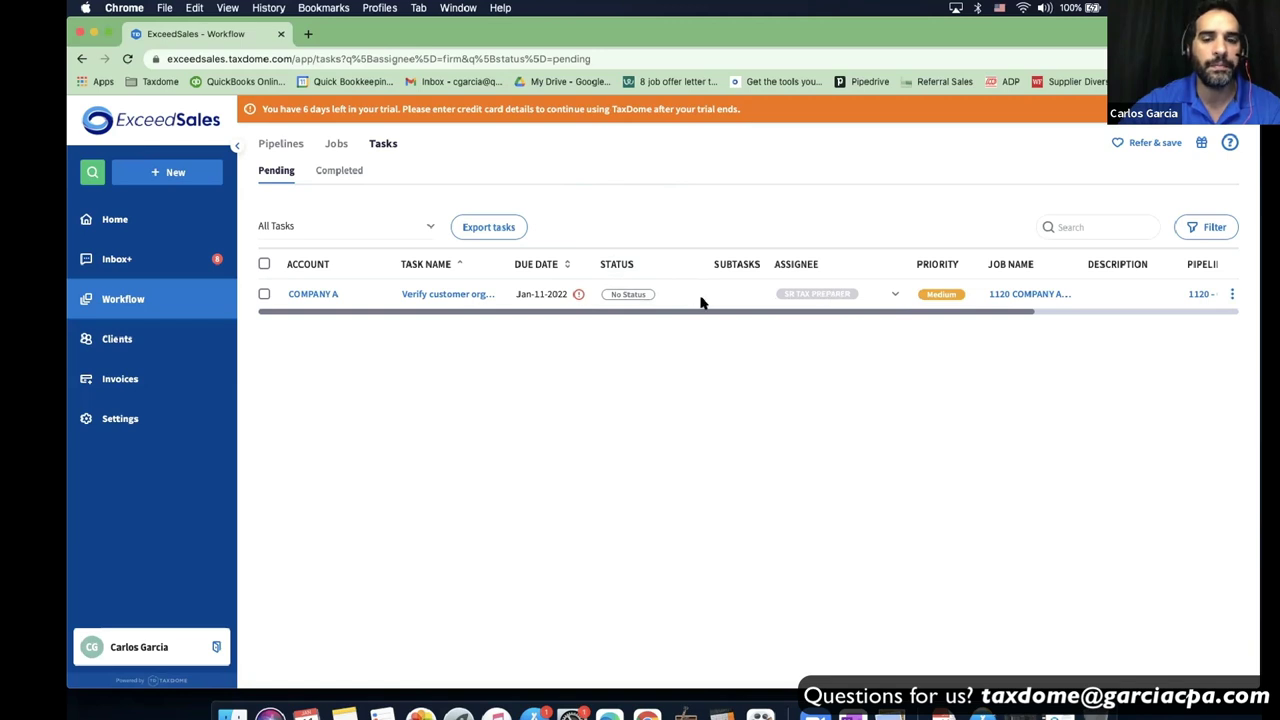
left_click(630, 294)
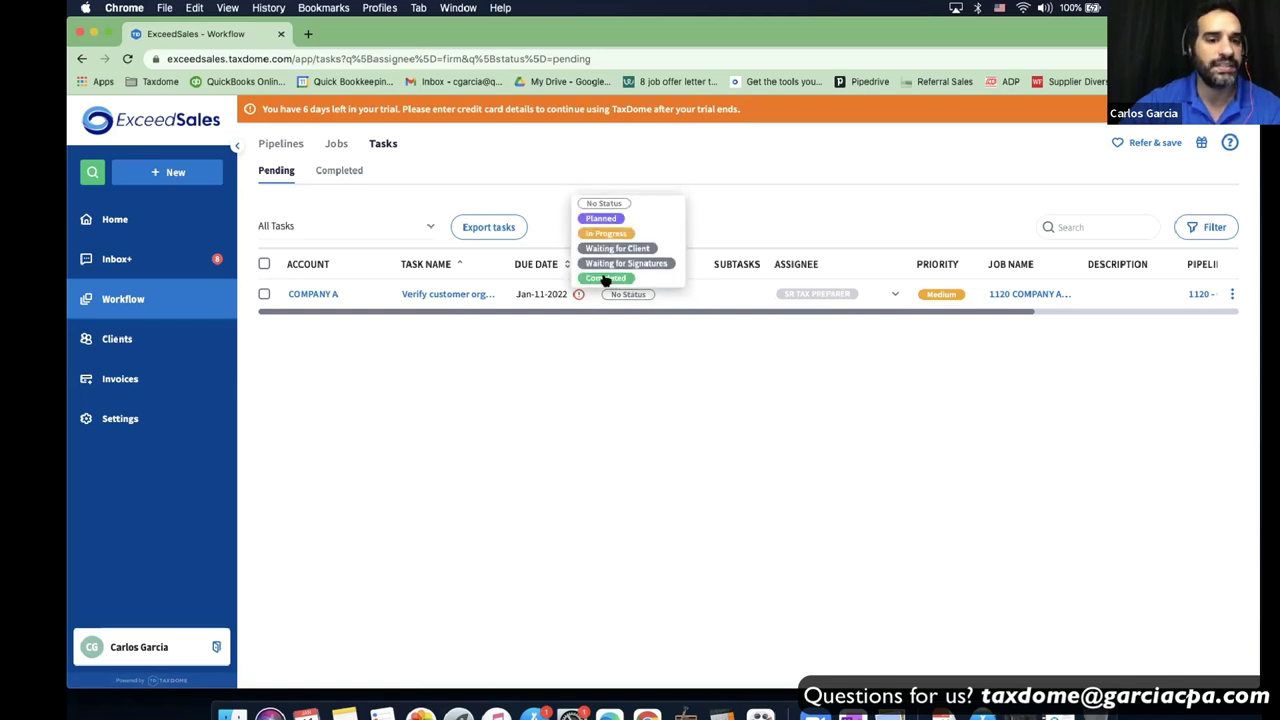
left_click(277, 354)
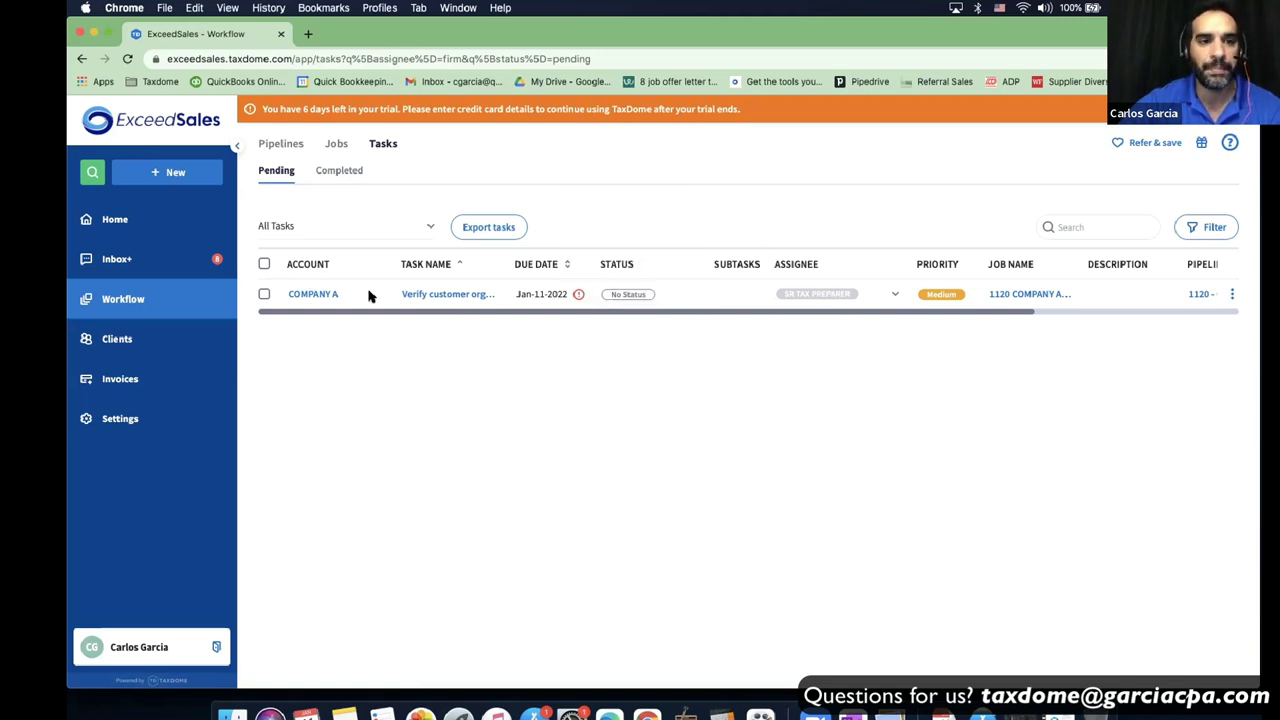
left_click(923, 296)
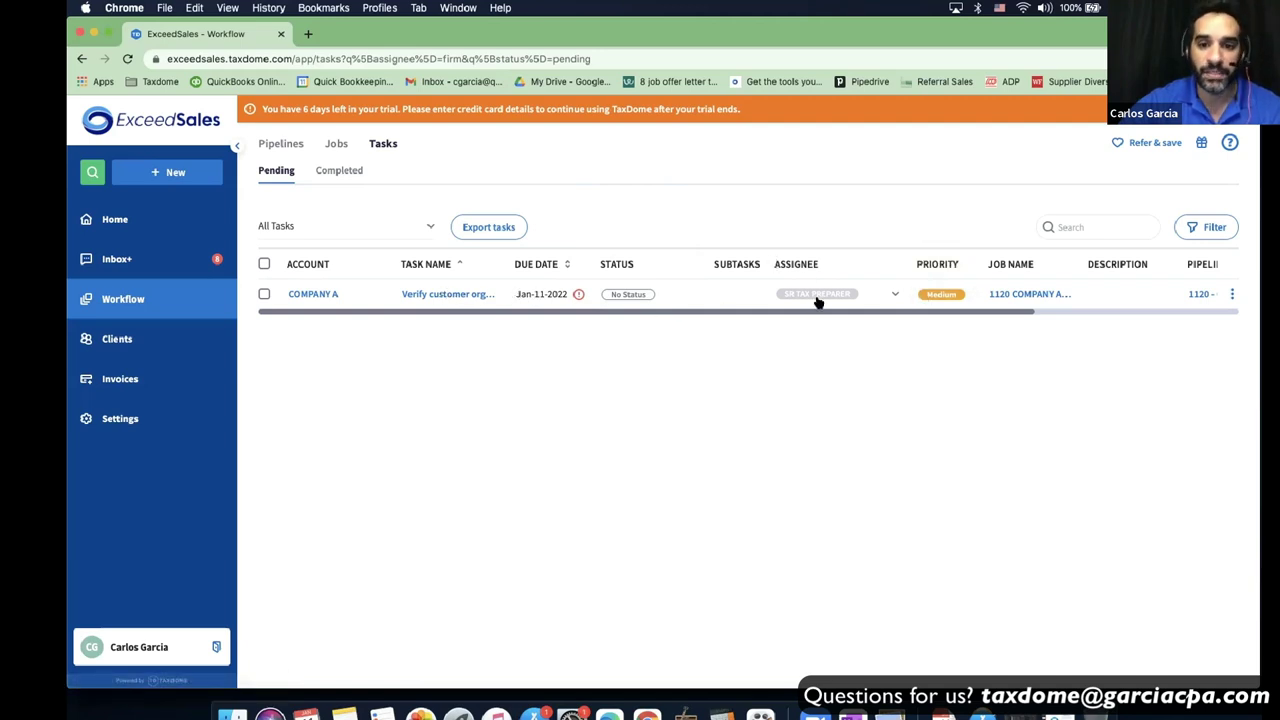
left_click(437, 296)
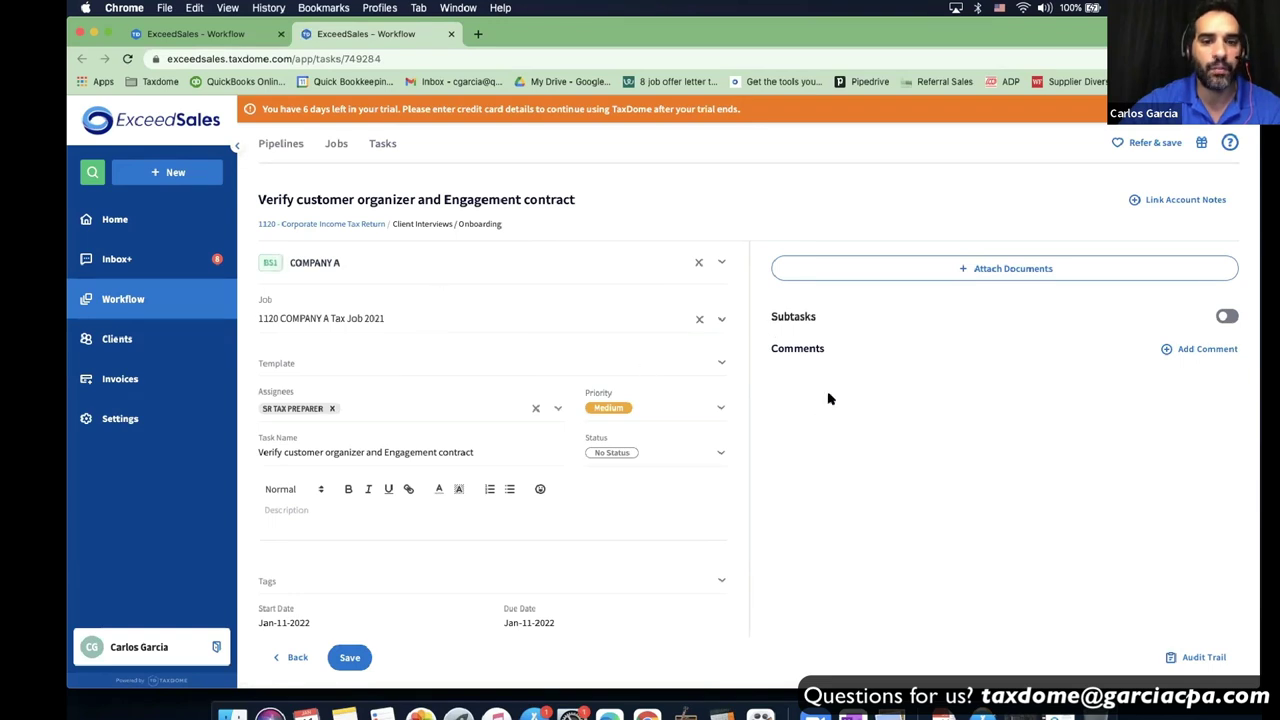
Mark the Verify customer organizer and Engagement contract task Completed, save it, and open the 1120 pipeline.
scroll(828, 399, "down", 1)
scroll(780, 385, "down", 1)
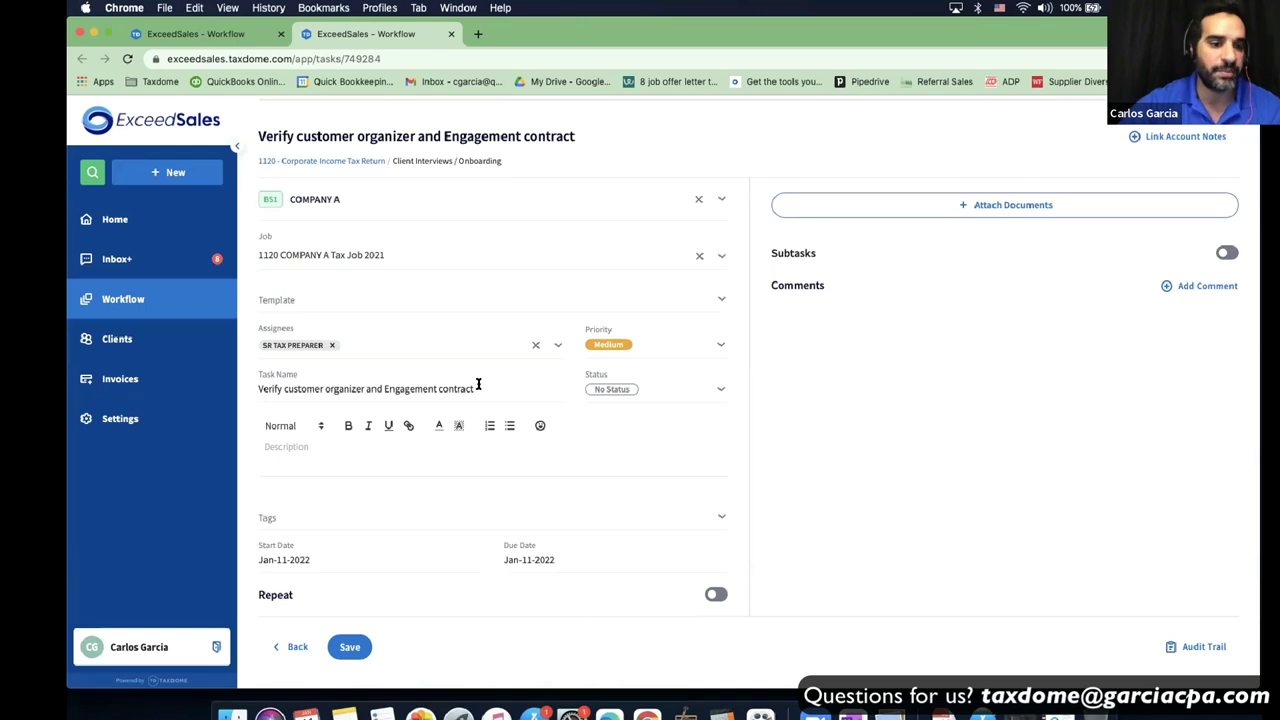
left_click(628, 393)
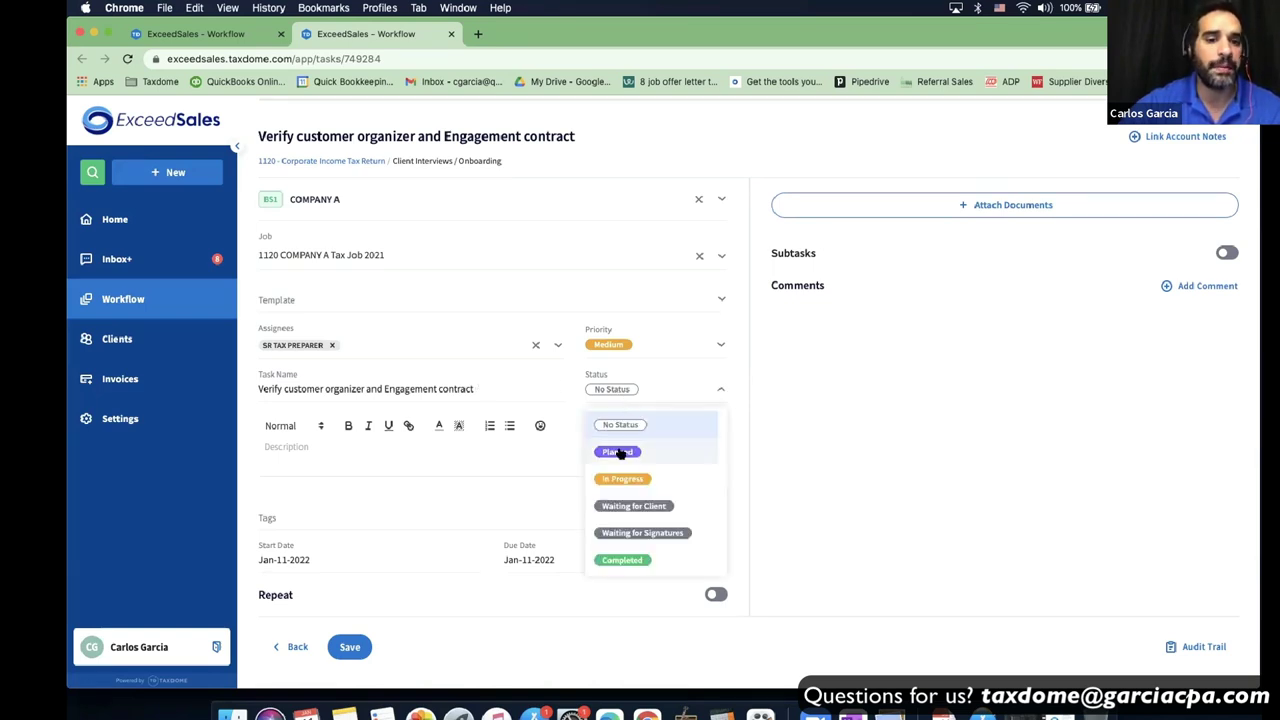
left_click(615, 558)
left_click(349, 647)
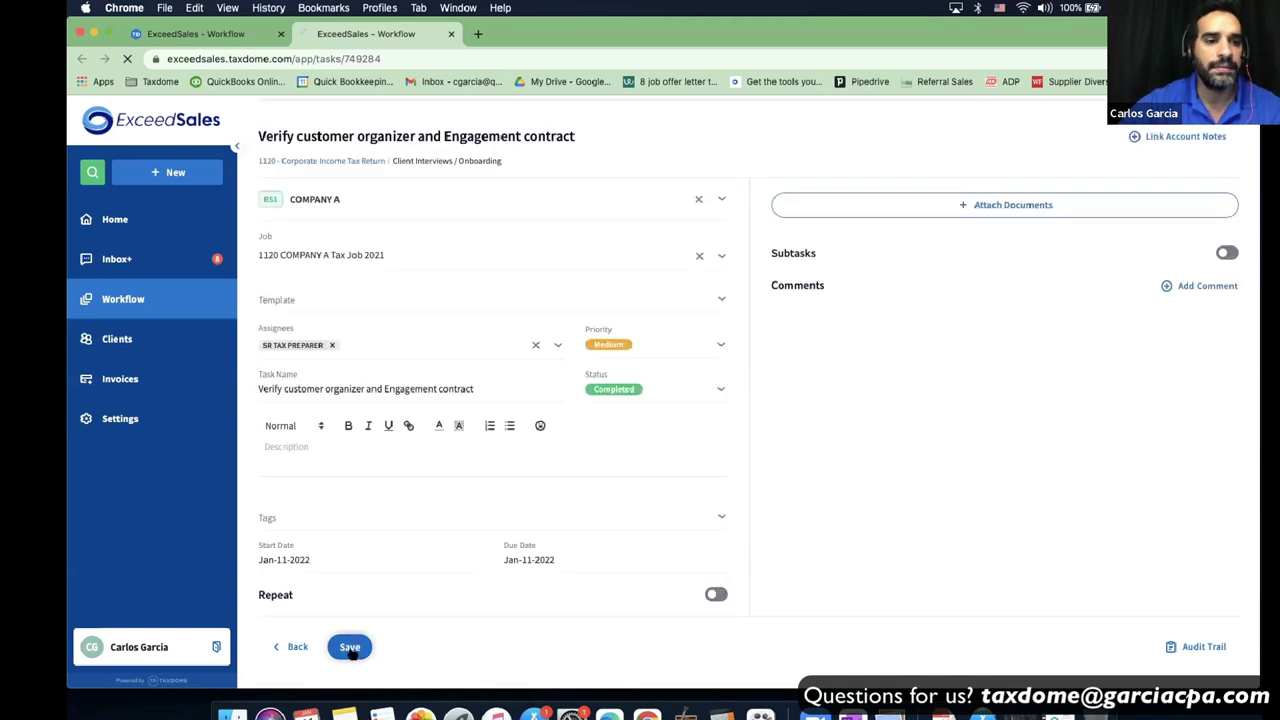
left_click(120, 303)
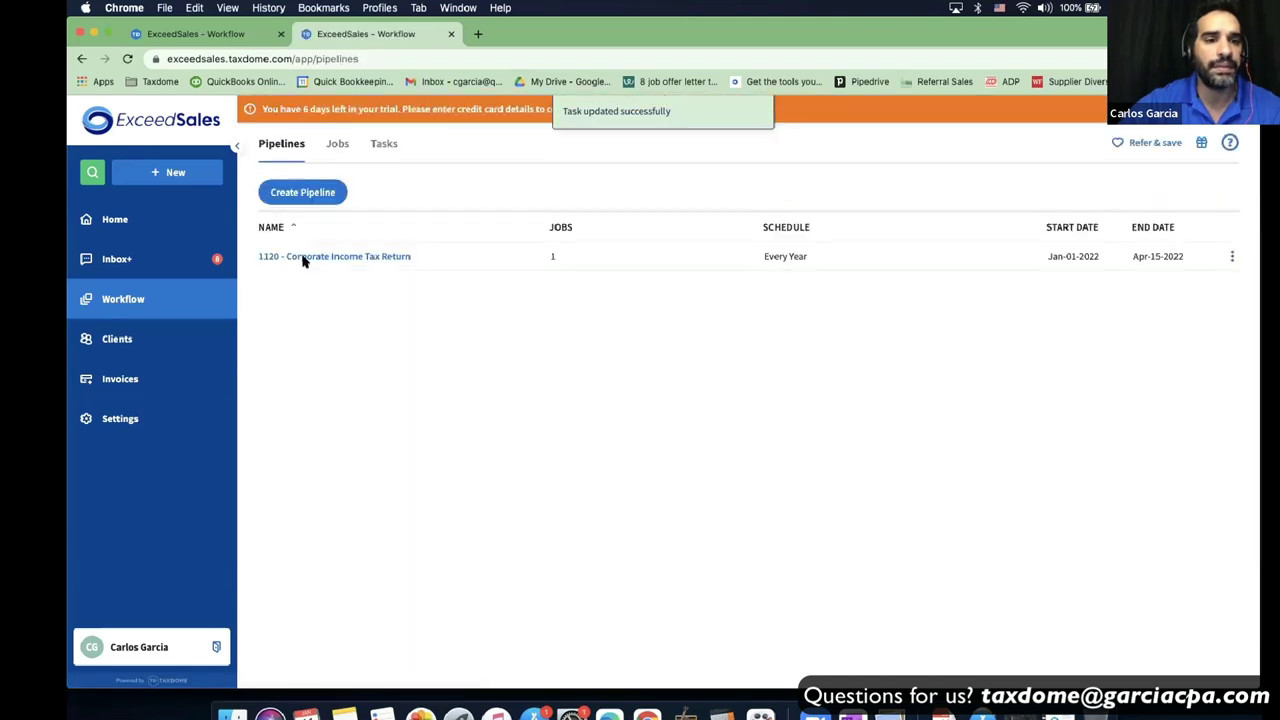
left_click(303, 257)
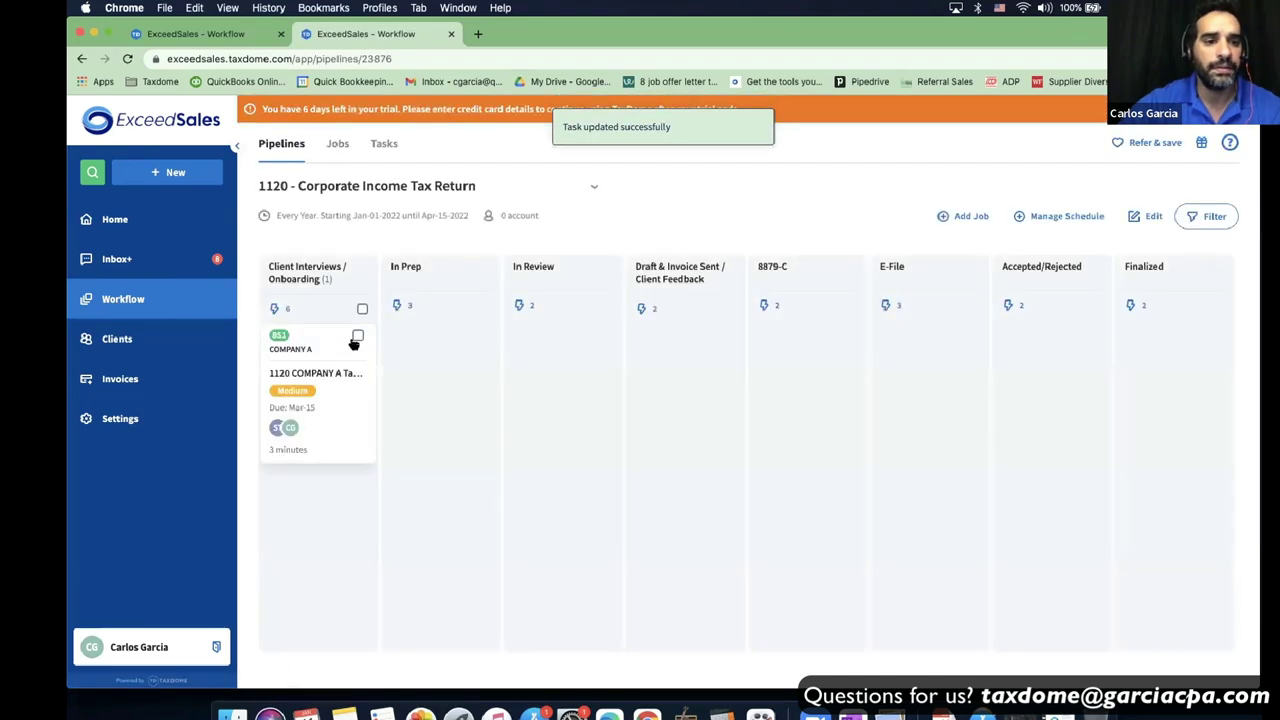
Open the COMPANY A job, expand its contracts, organizers and tasks, and remove the Letter of Engagement contract.
left_click(314, 372)
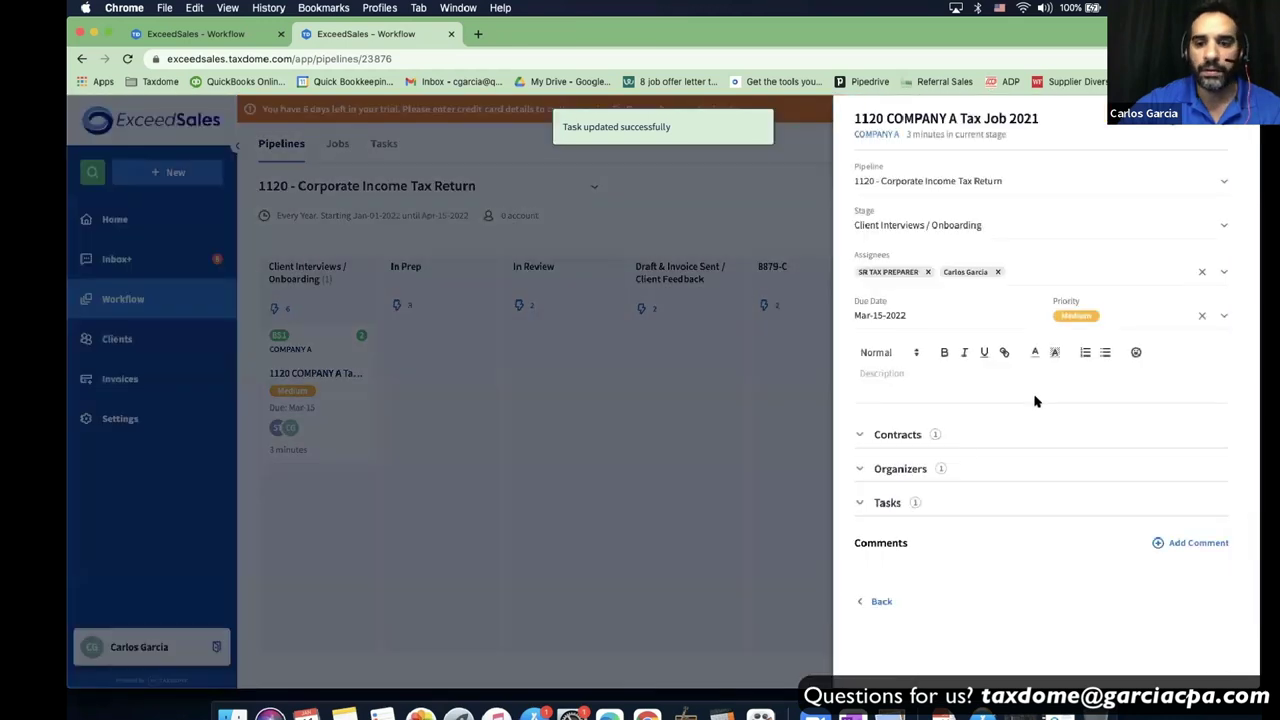
left_click(860, 434)
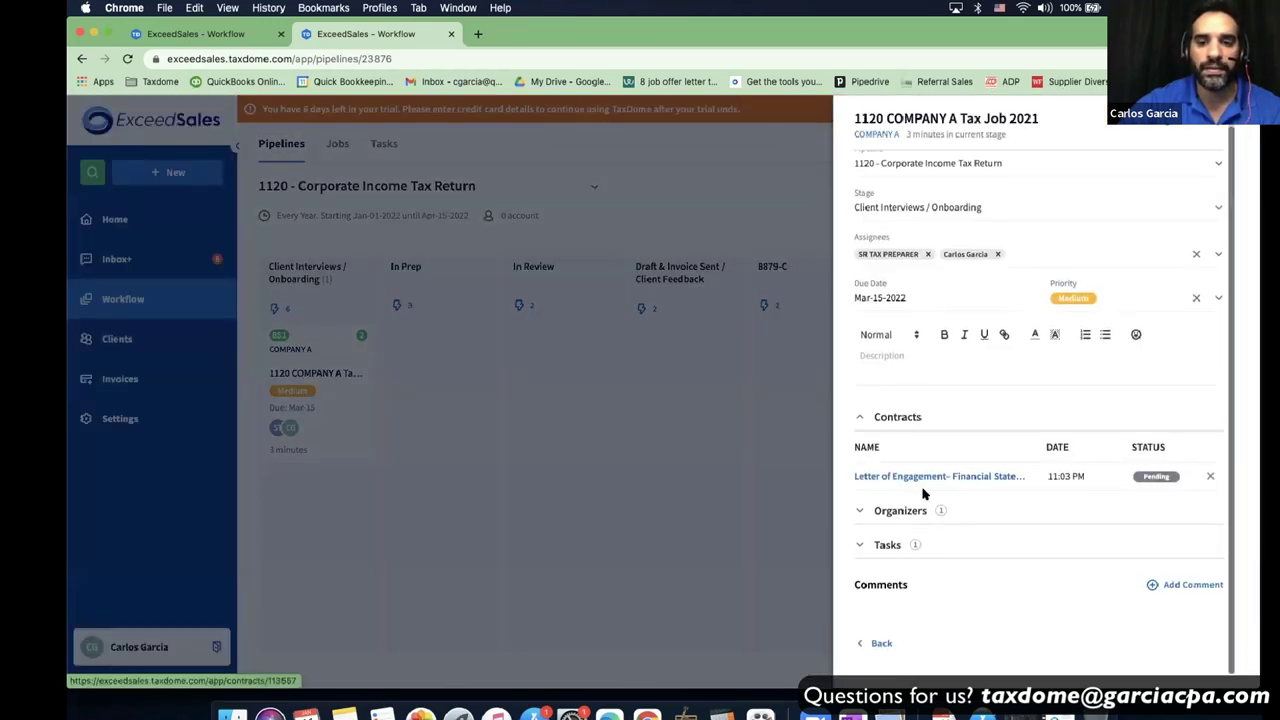
left_click(860, 510)
scroll(862, 537, "down", 1)
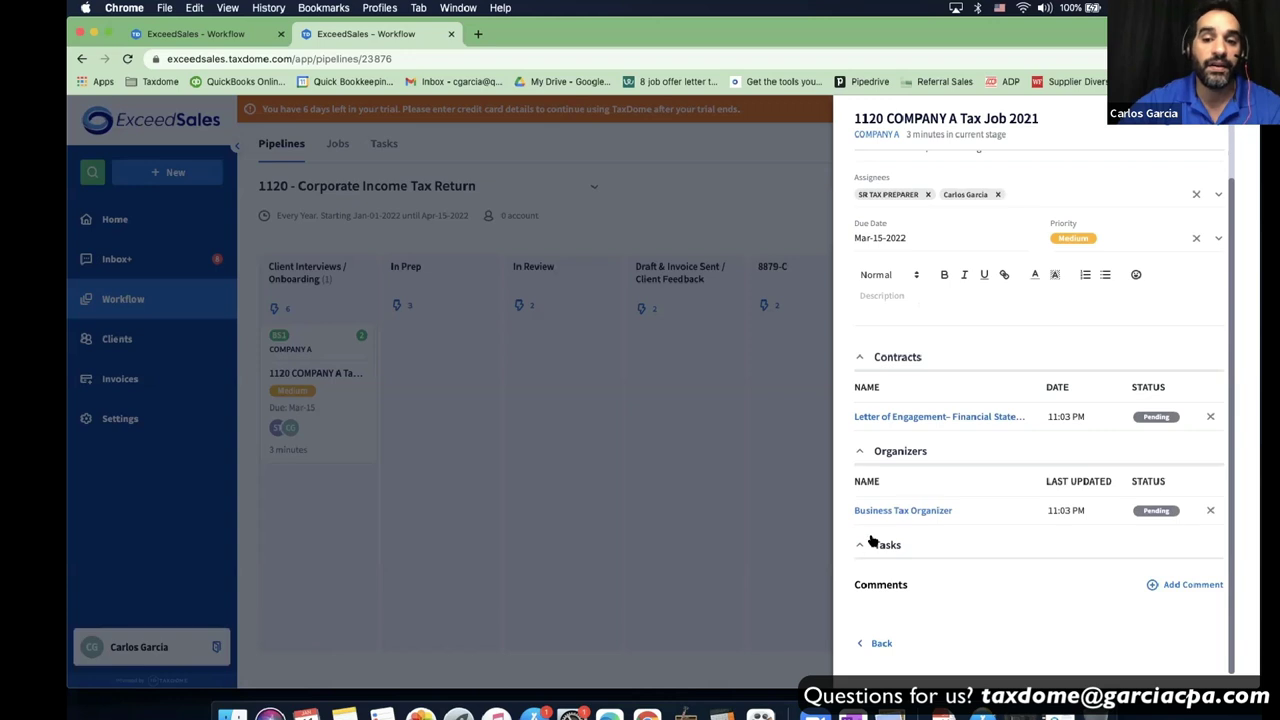
left_click(872, 543)
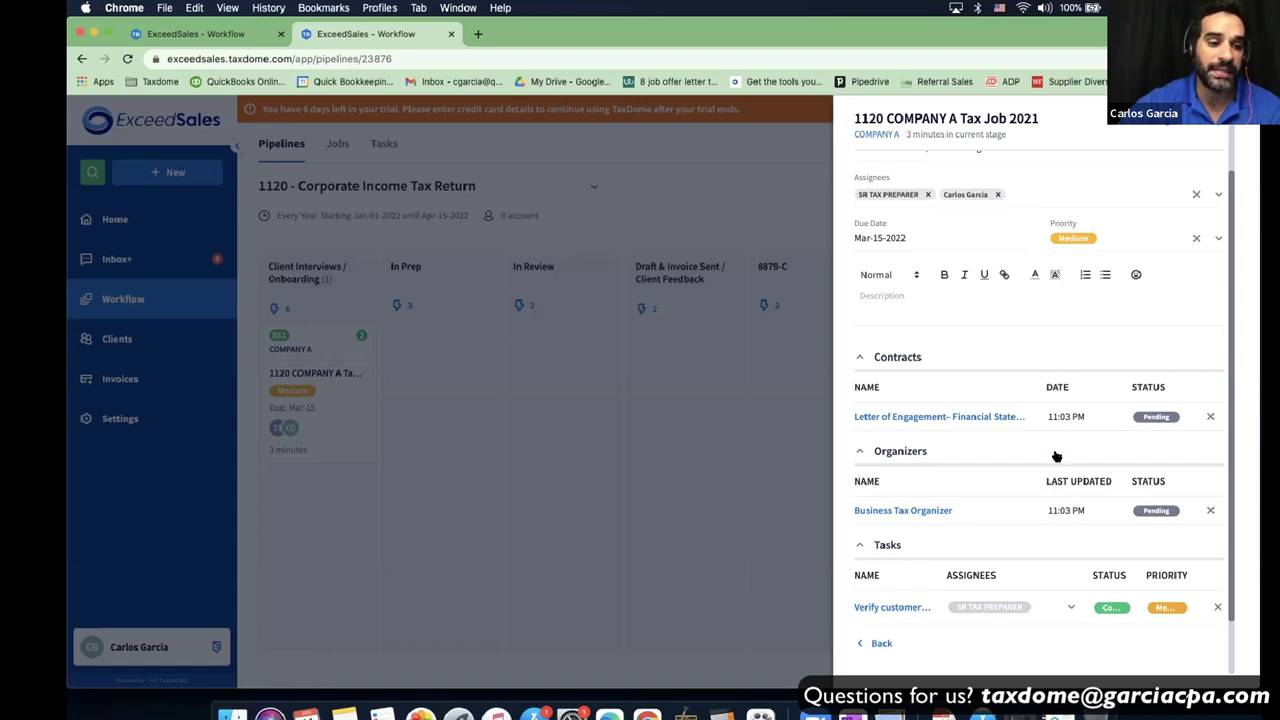
left_click(1211, 418)
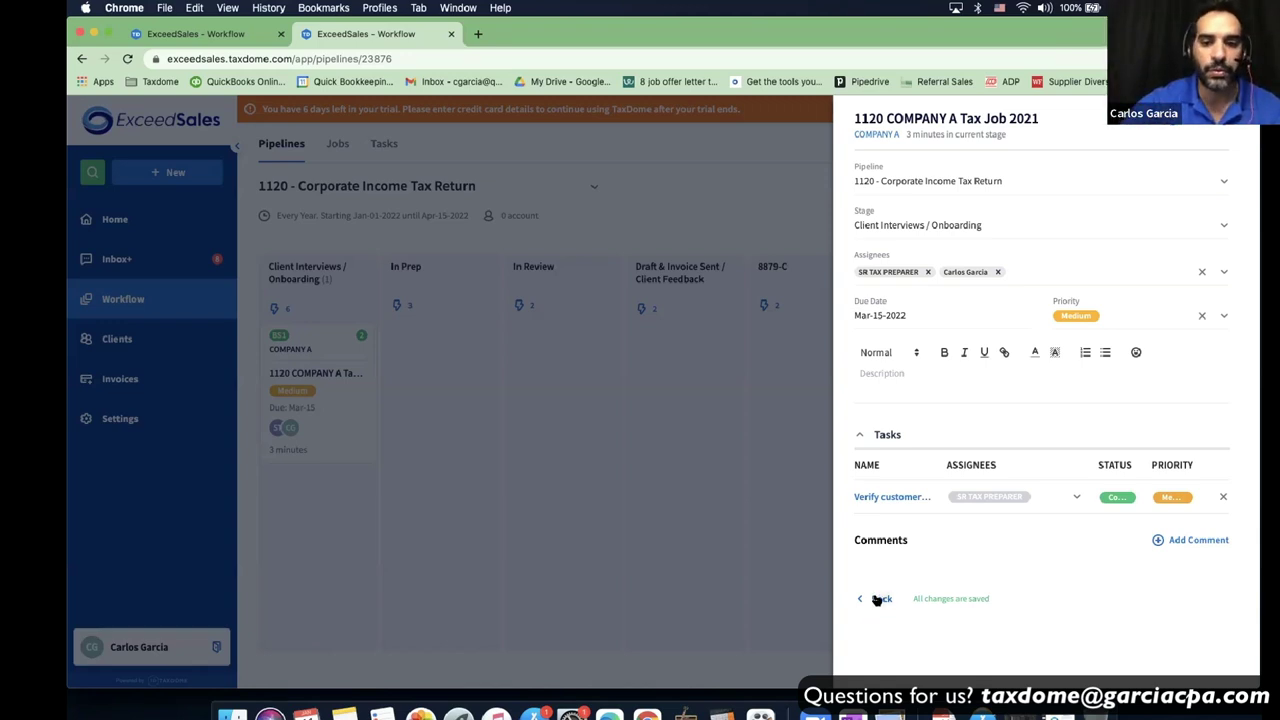
Reload the pipeline board and reopen the COMPANY A job's task statuses.
left_click(879, 599)
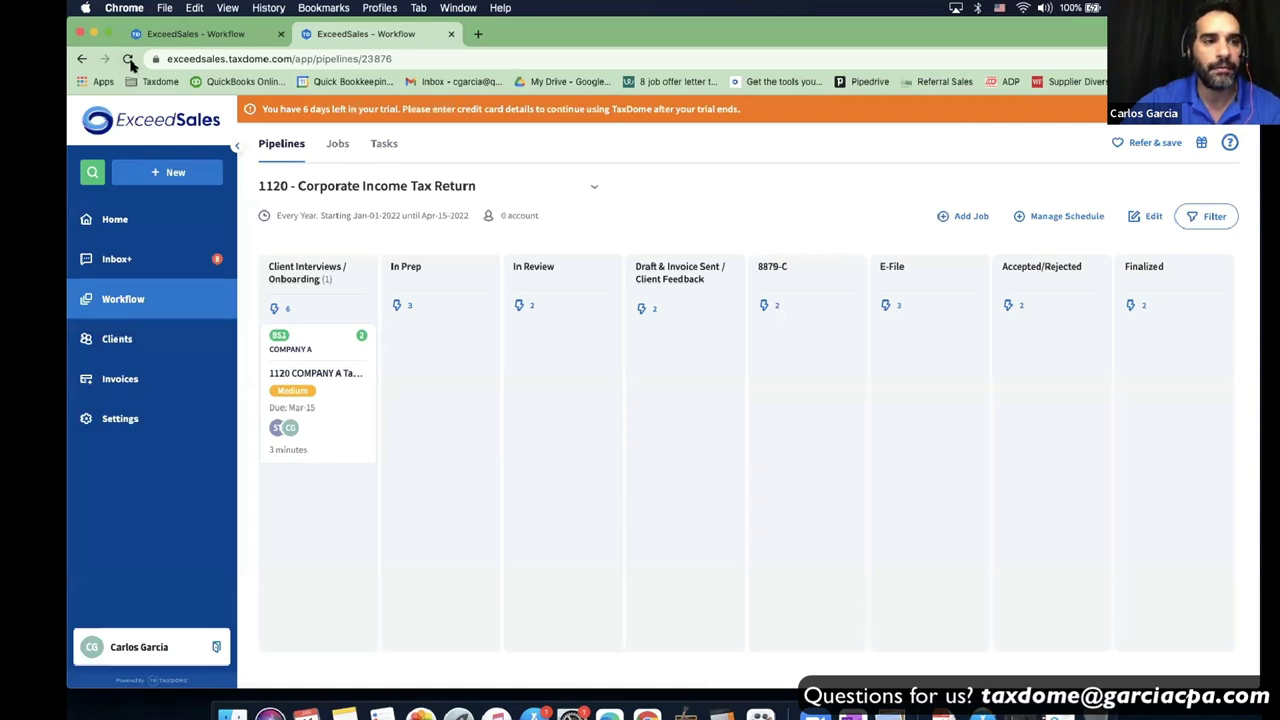
left_click(129, 60)
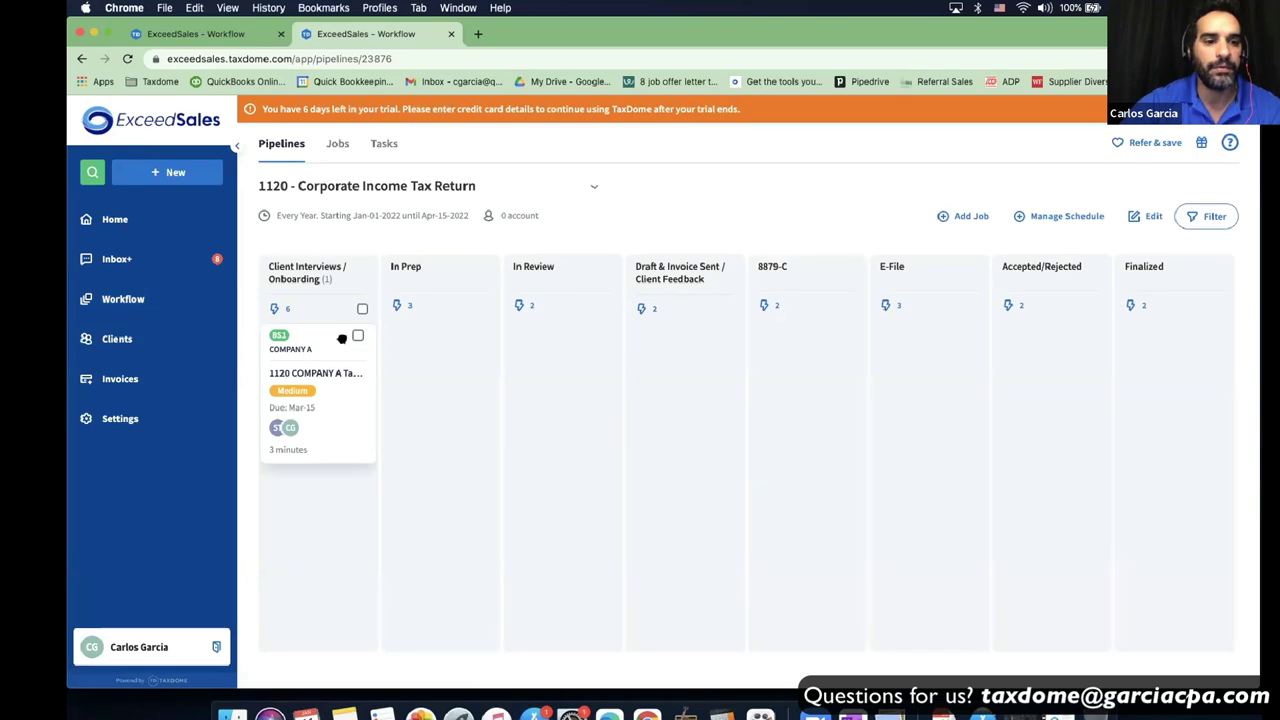
left_click(343, 338)
left_click(936, 434)
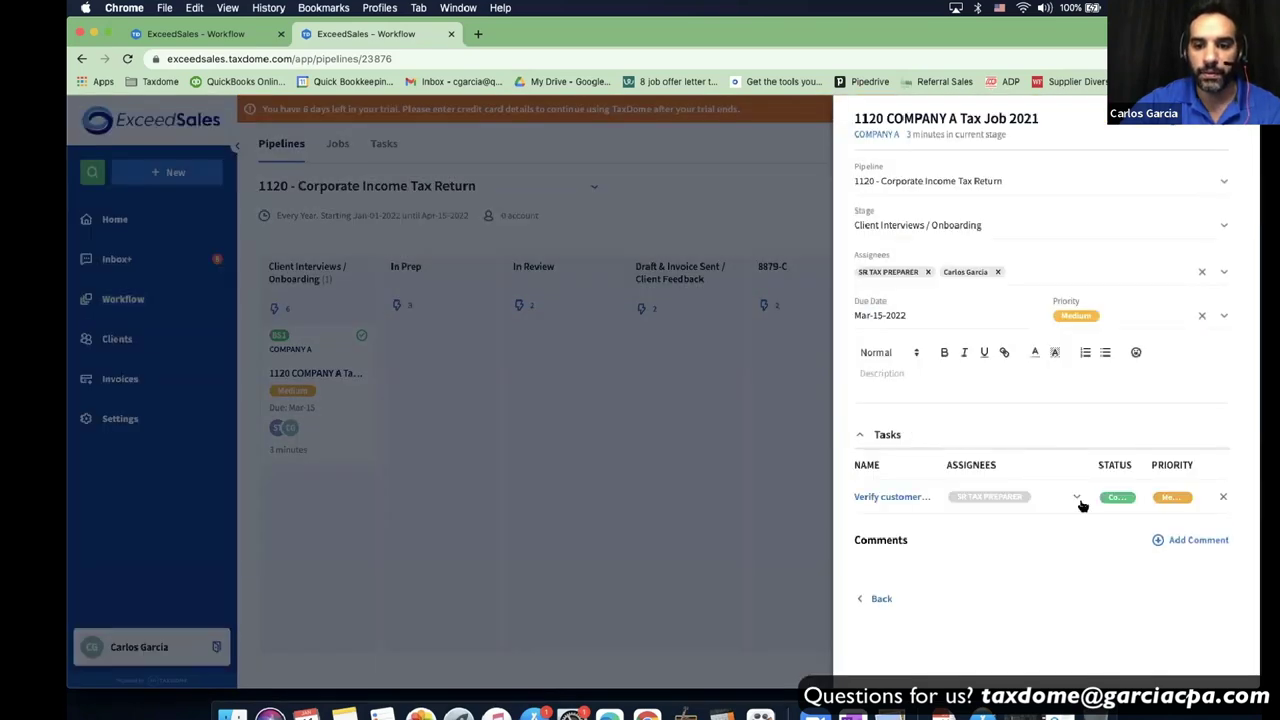
Mark the verify-customer task Completed and return to the pipeline board.
left_click(1116, 497)
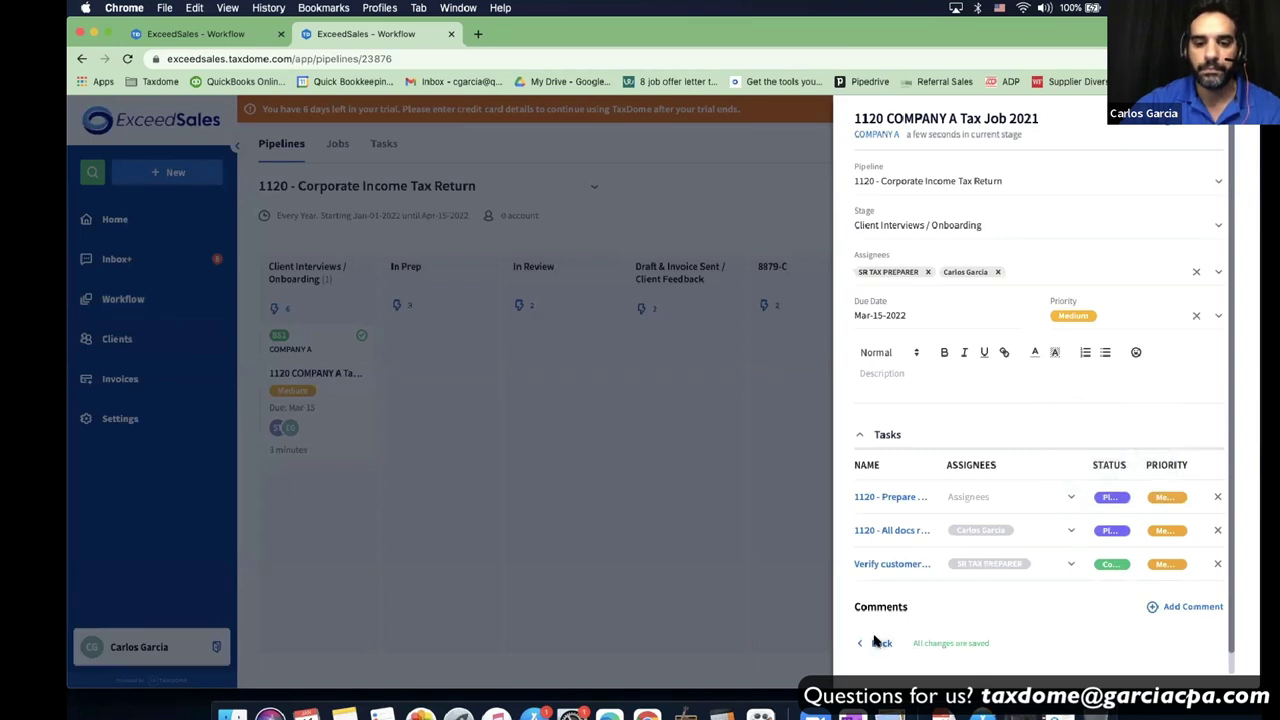
left_click(879, 643)
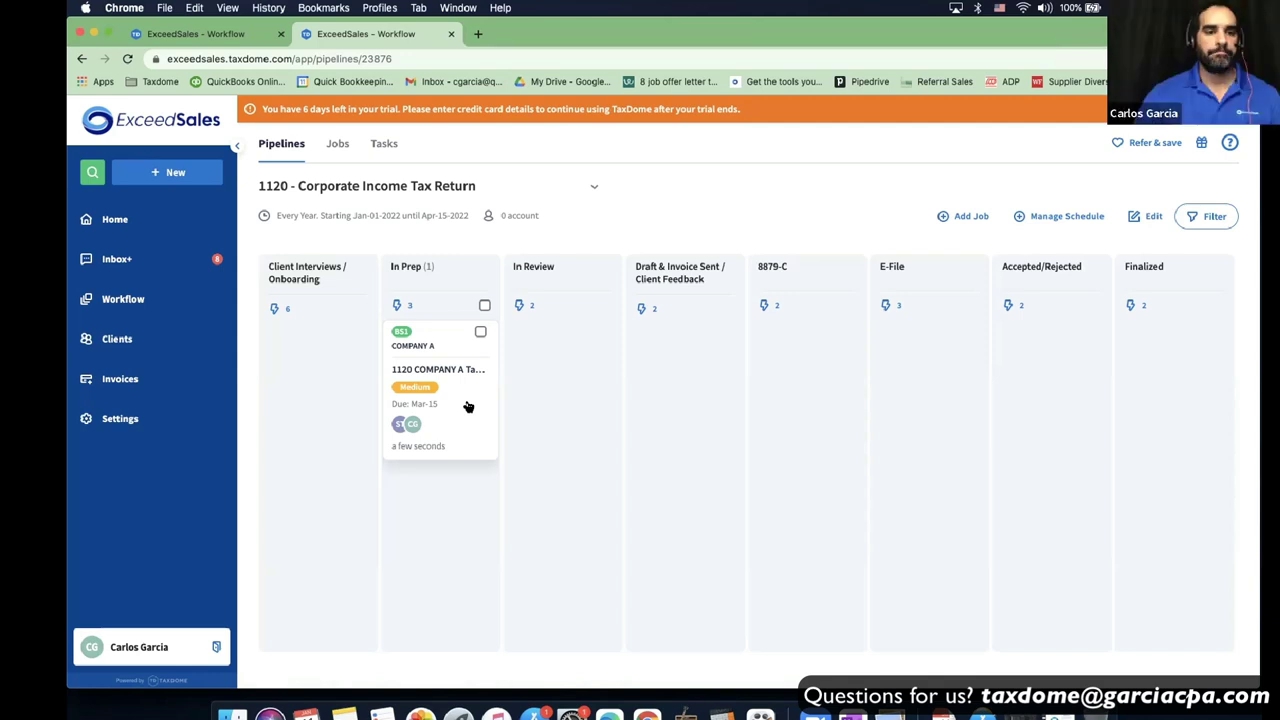
Assign the Prepare Tax Return and All docs received tasks to SR TAX PREPARER.
left_click(467, 405)
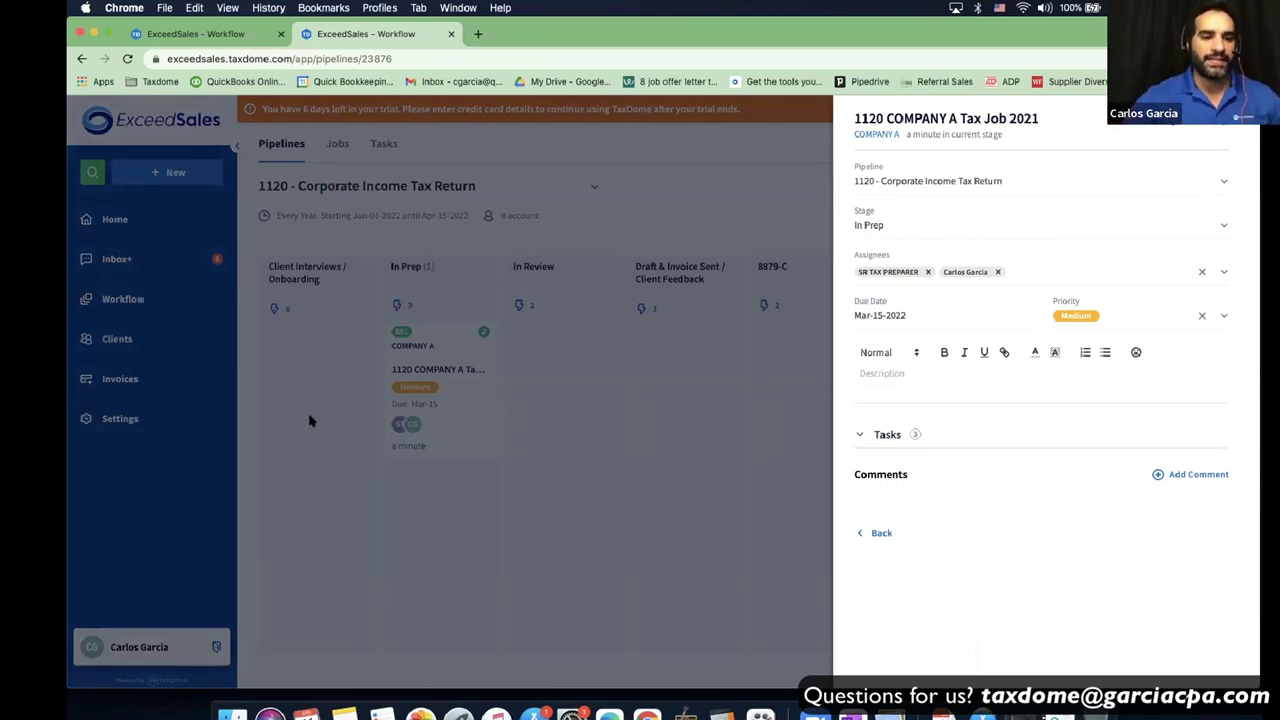
left_click(857, 434)
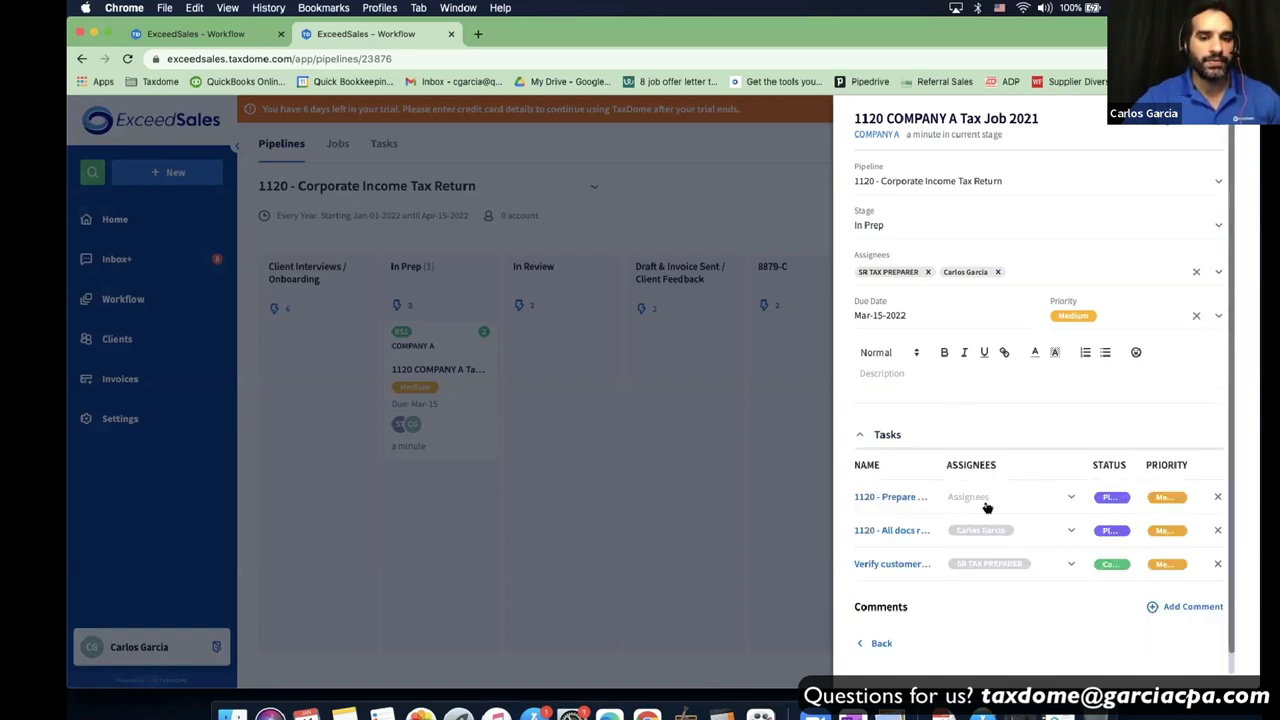
left_click(1070, 530)
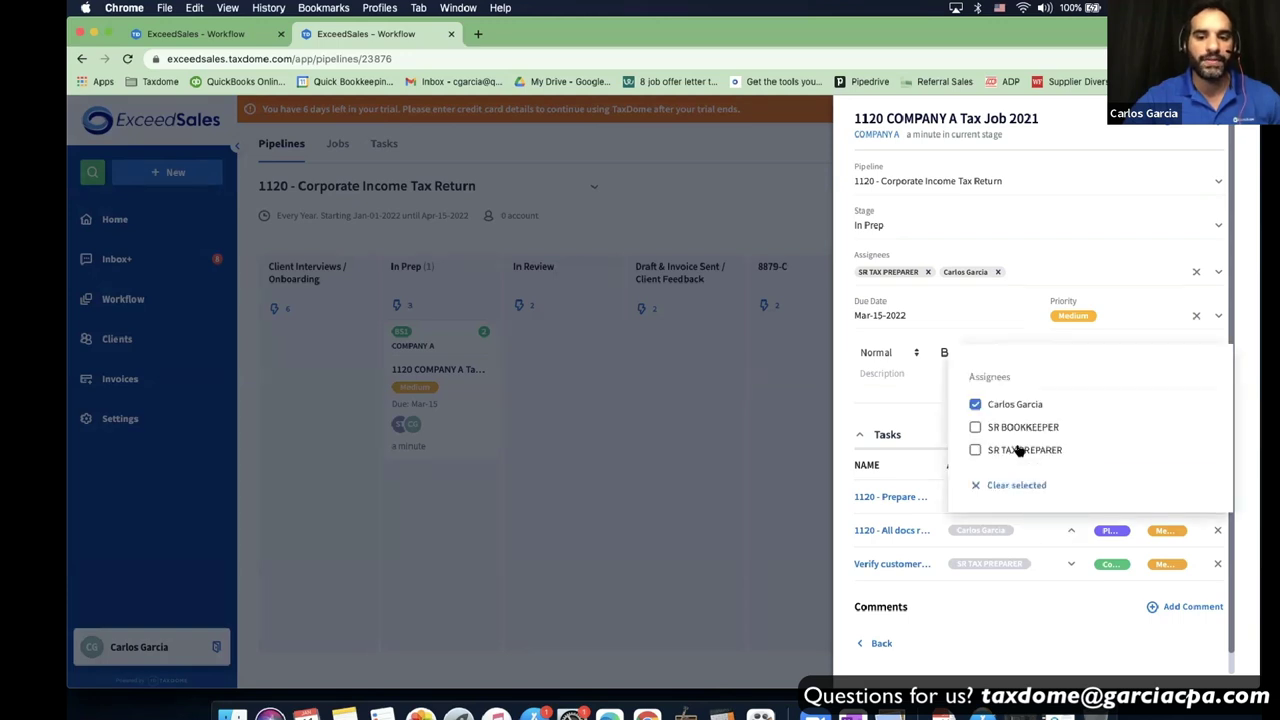
left_click(975, 450)
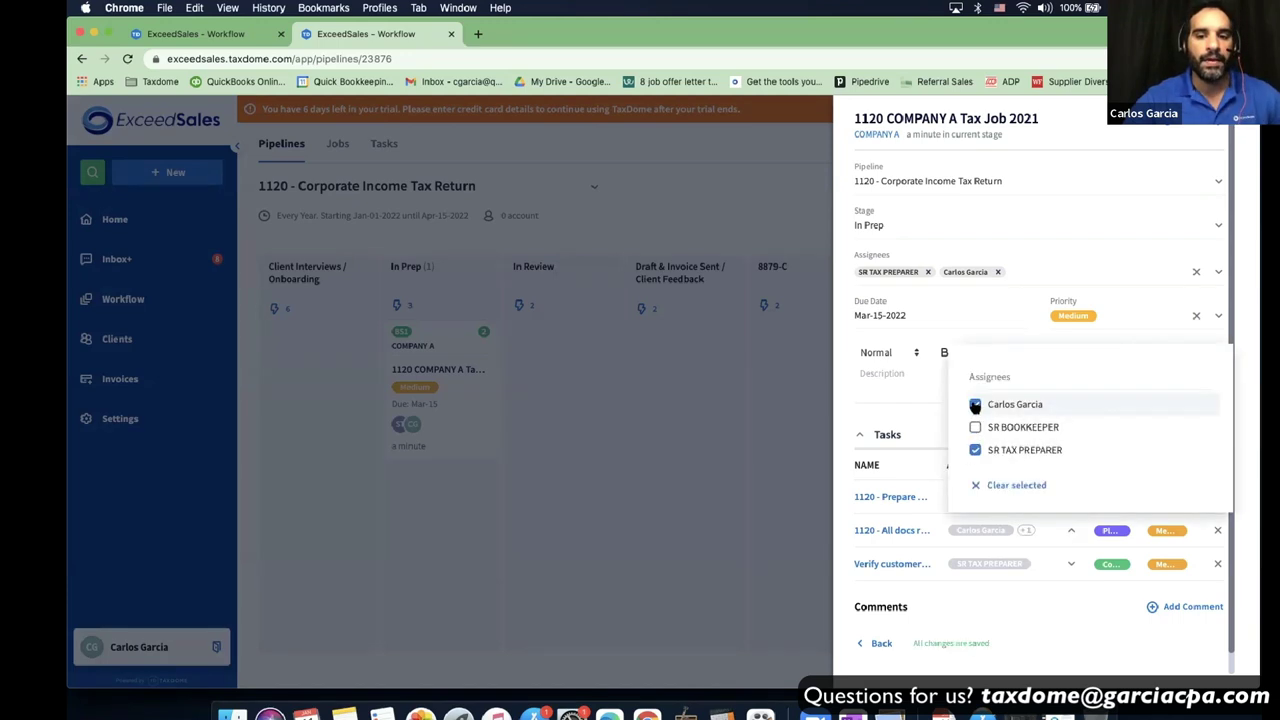
left_click(975, 404)
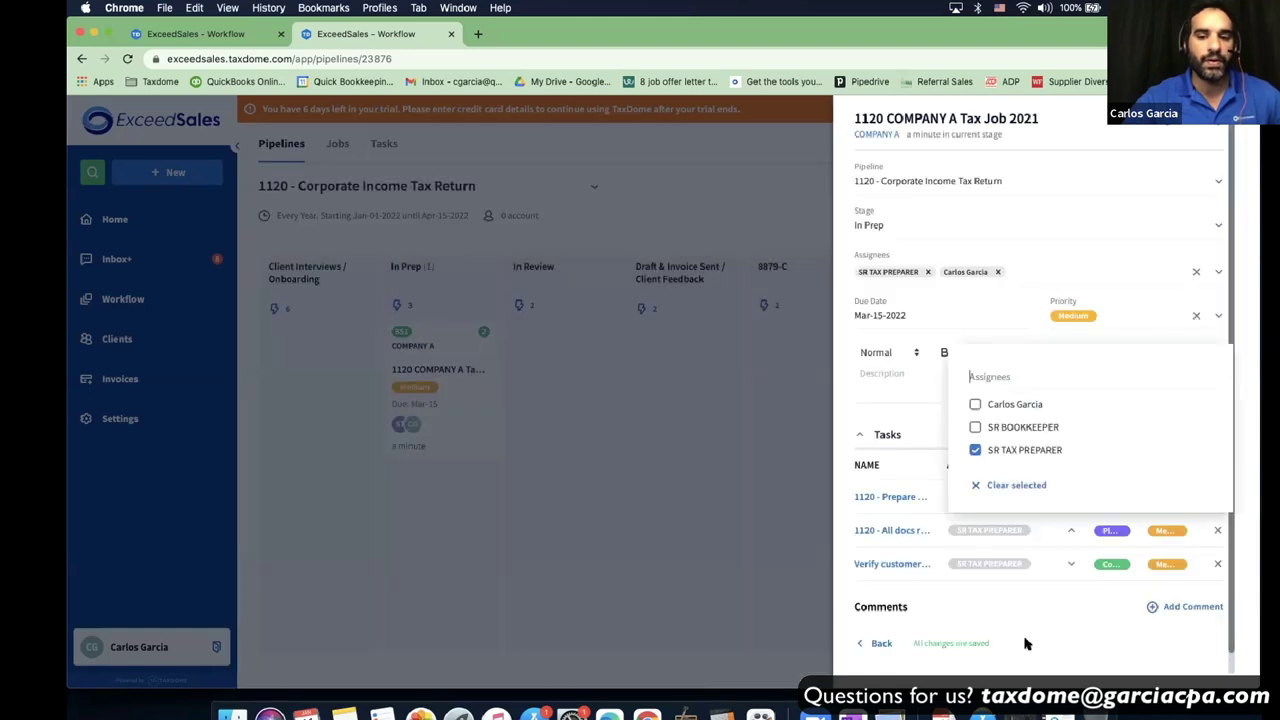
left_click(1050, 612)
left_click(1071, 497)
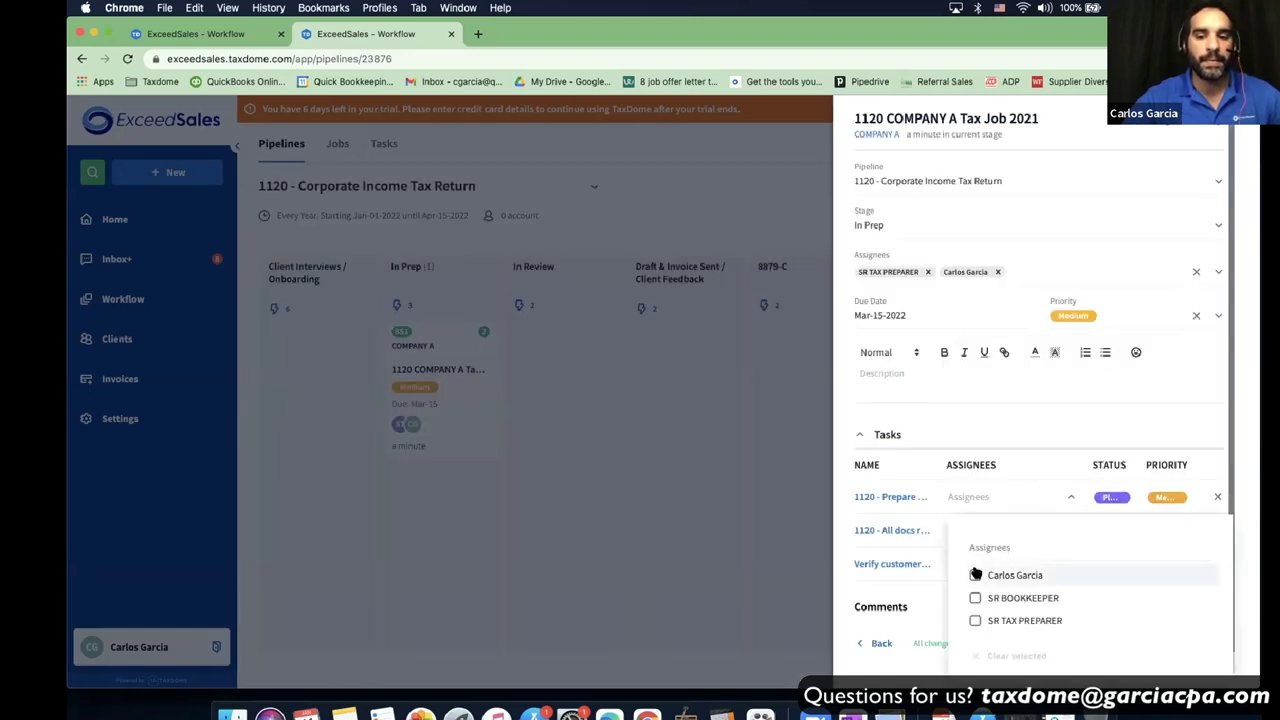
left_click(975, 620)
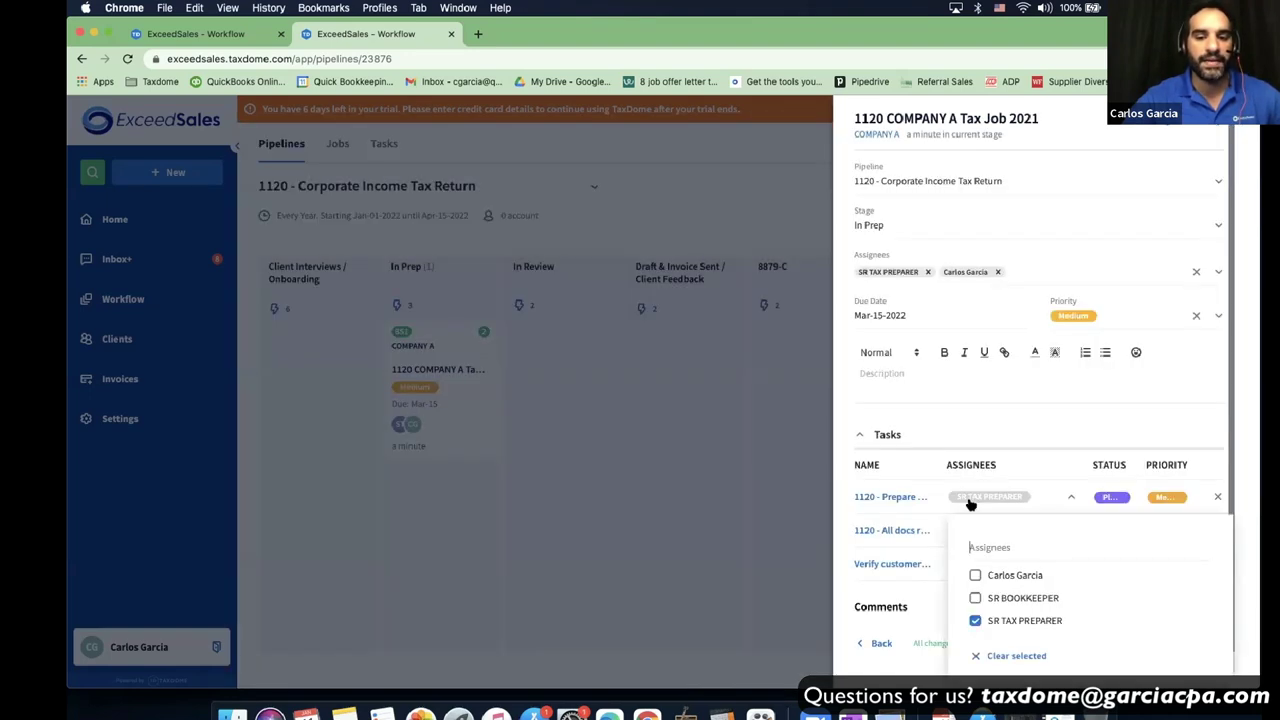
left_click(1020, 432)
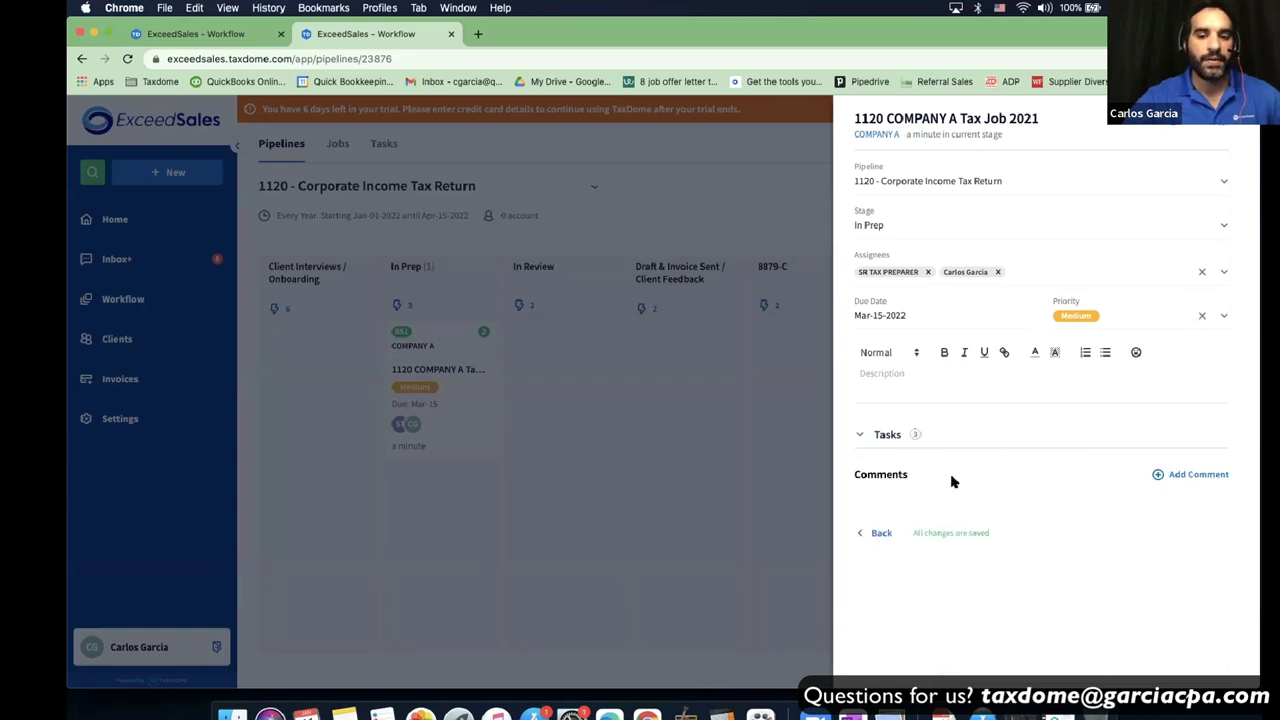
Mark both tasks Completed so the job moves to In Review, then return to the board.
left_click(901, 436)
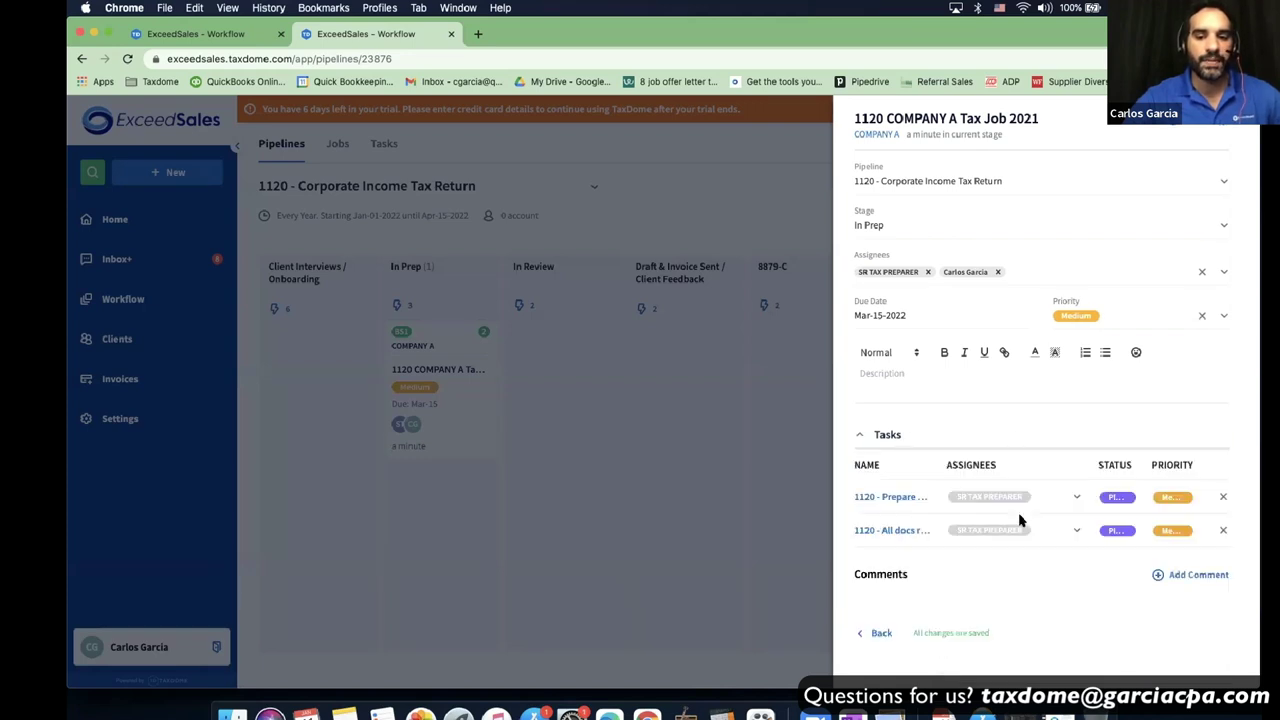
left_click(1112, 497)
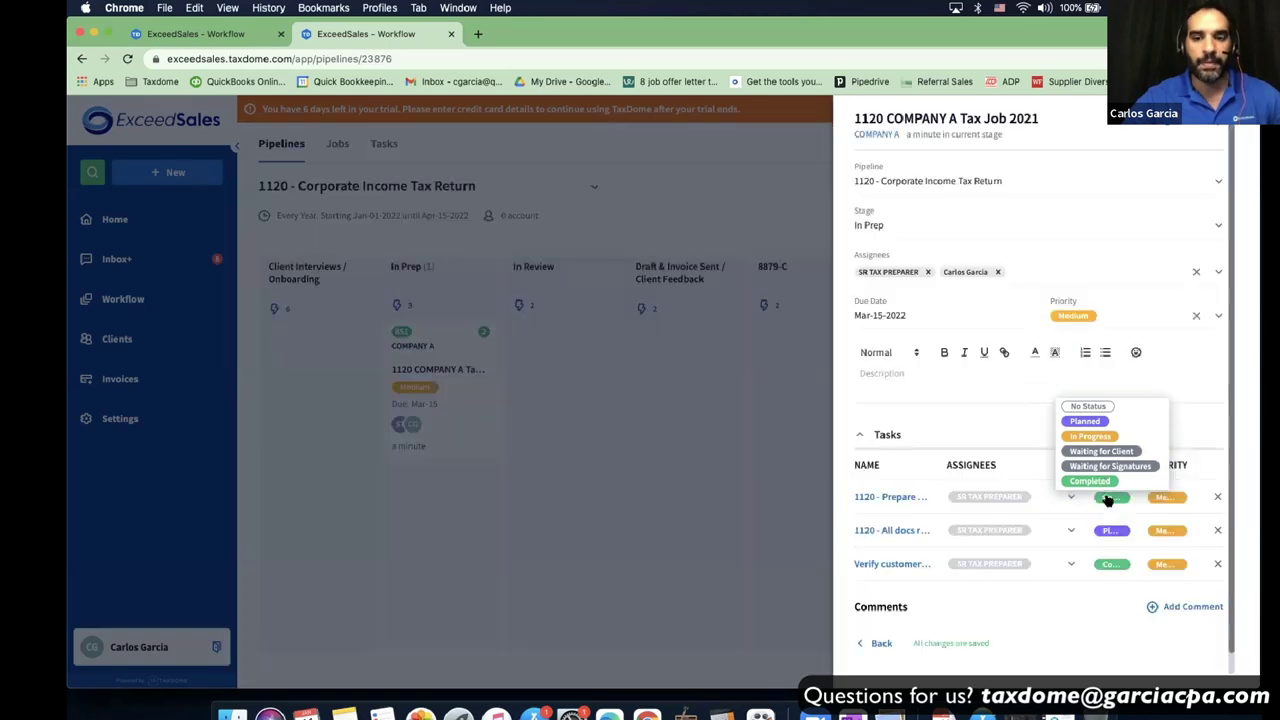
left_click(1112, 530)
left_click(1092, 514)
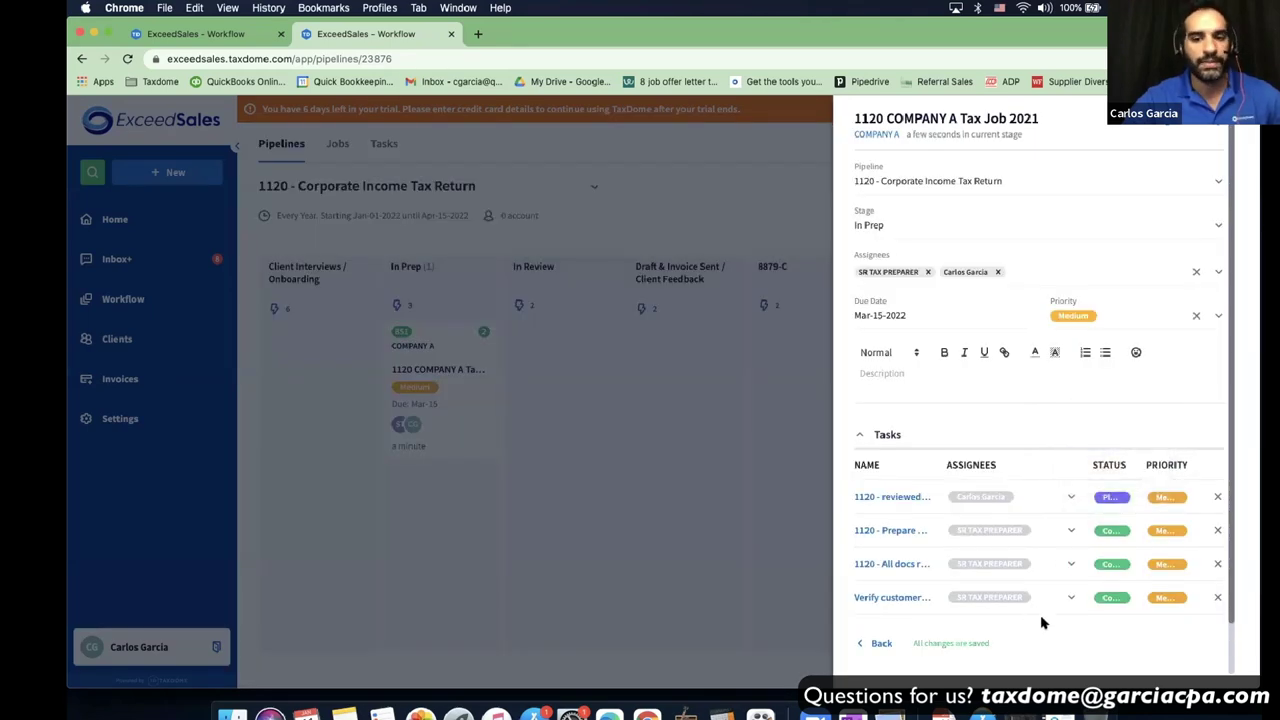
left_click(881, 643)
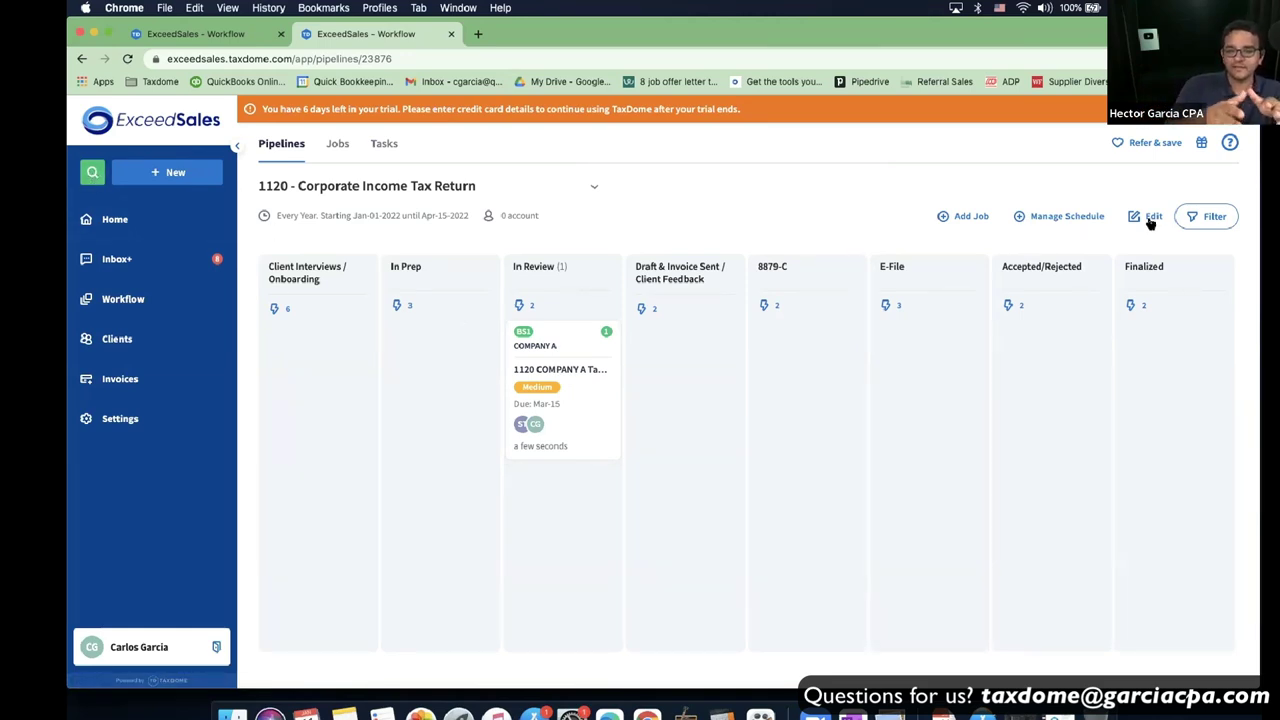
Open Settings in a new tab and go to the task templates.
right_click(129, 416)
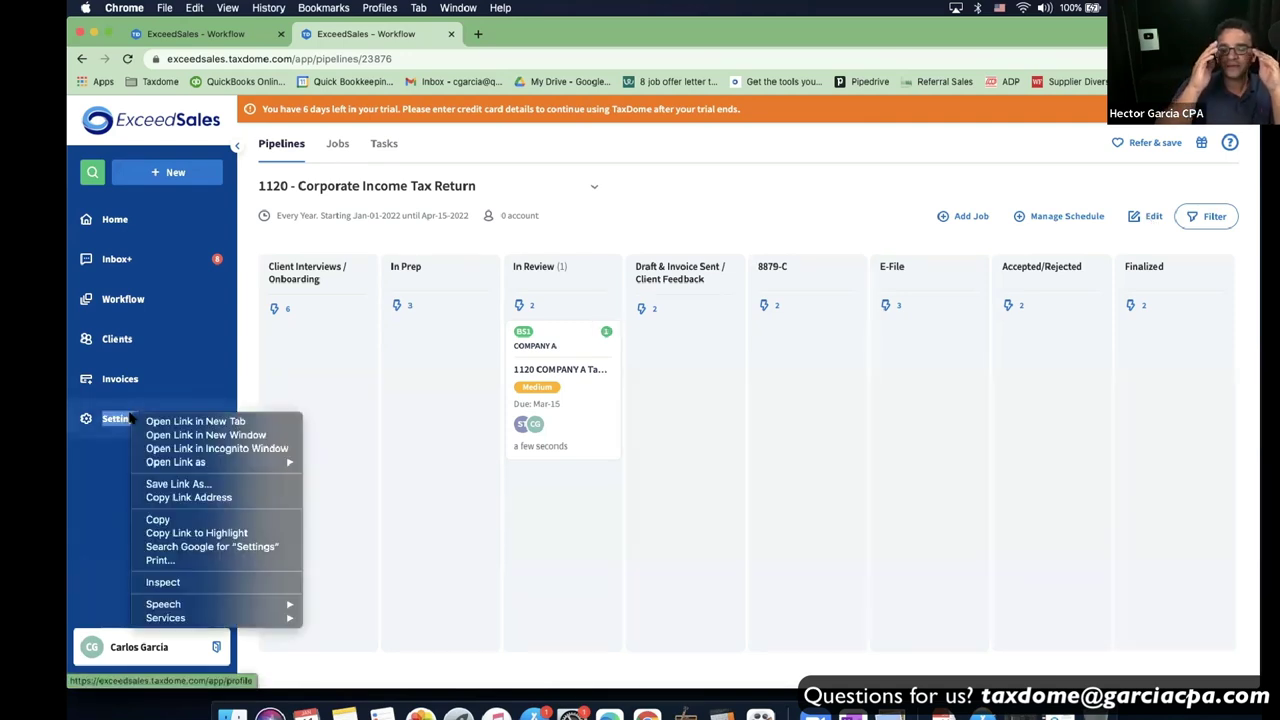
left_click(195, 421)
left_click(545, 34)
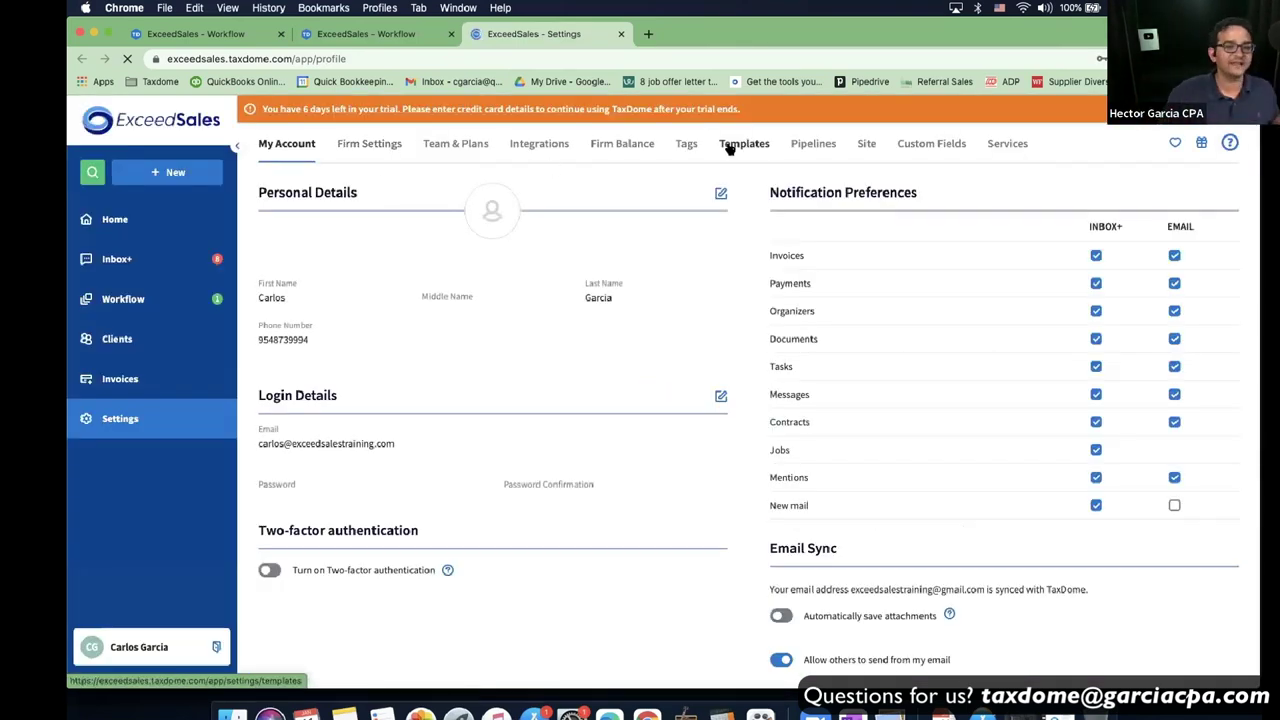
left_click(730, 143)
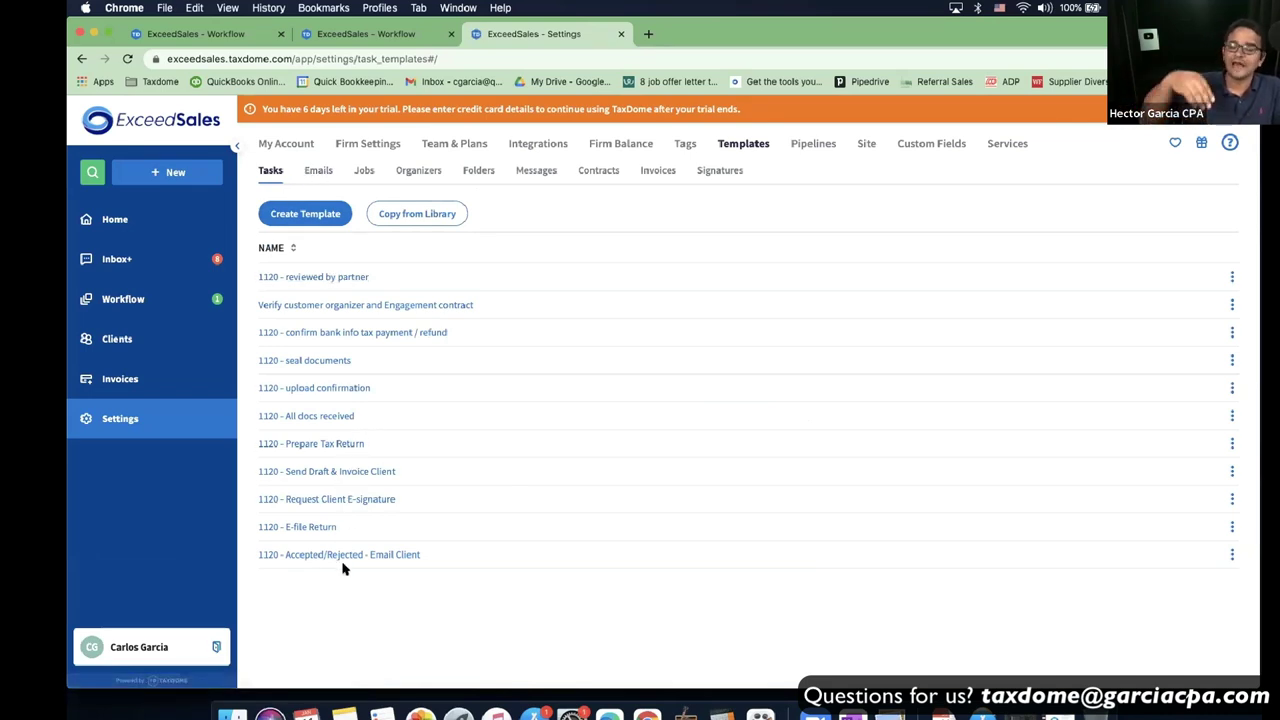
Review the Verify customer organizer and Engagement contract template, then return to the 1120 pipeline board.
left_click(404, 310)
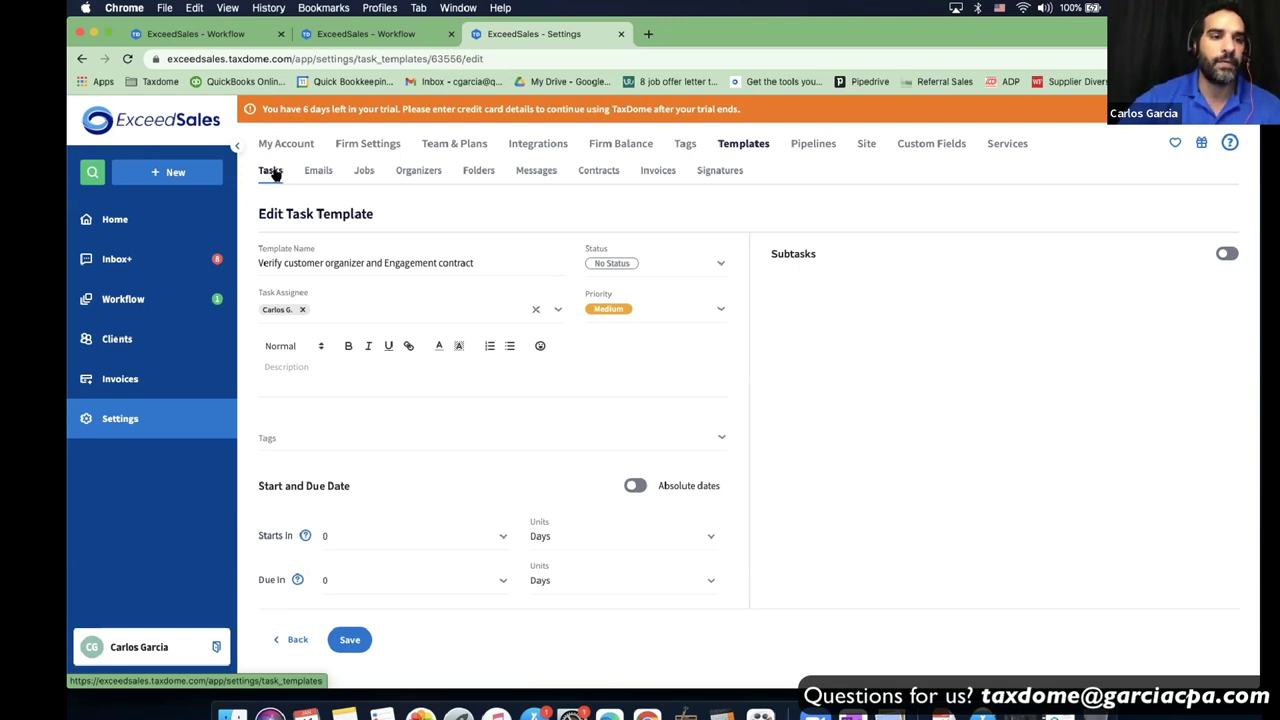
left_click(272, 172)
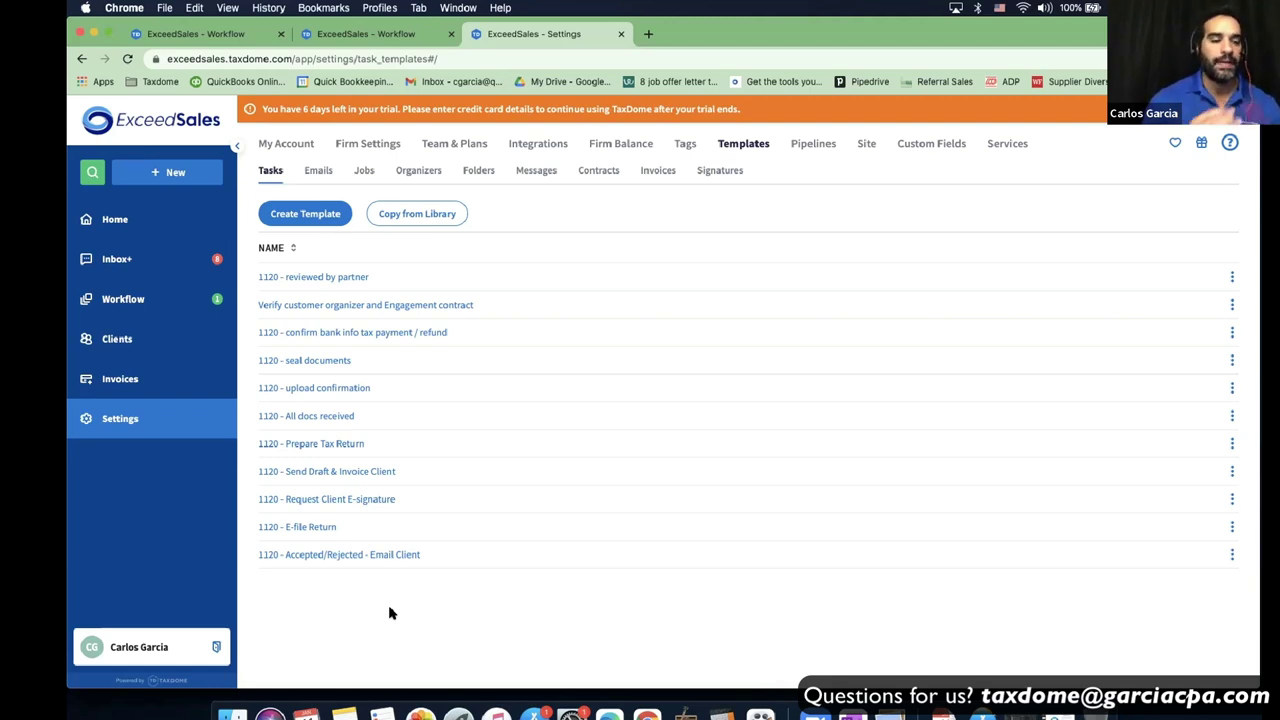
left_click(161, 302)
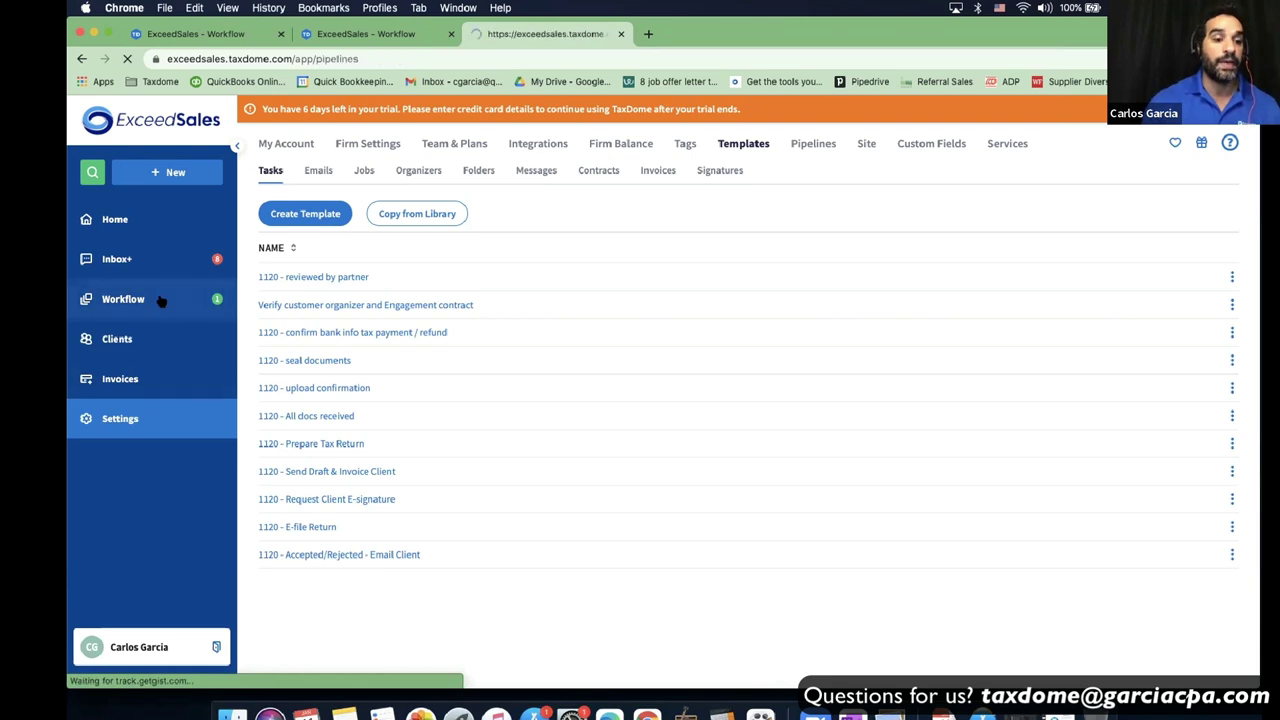
left_click(380, 258)
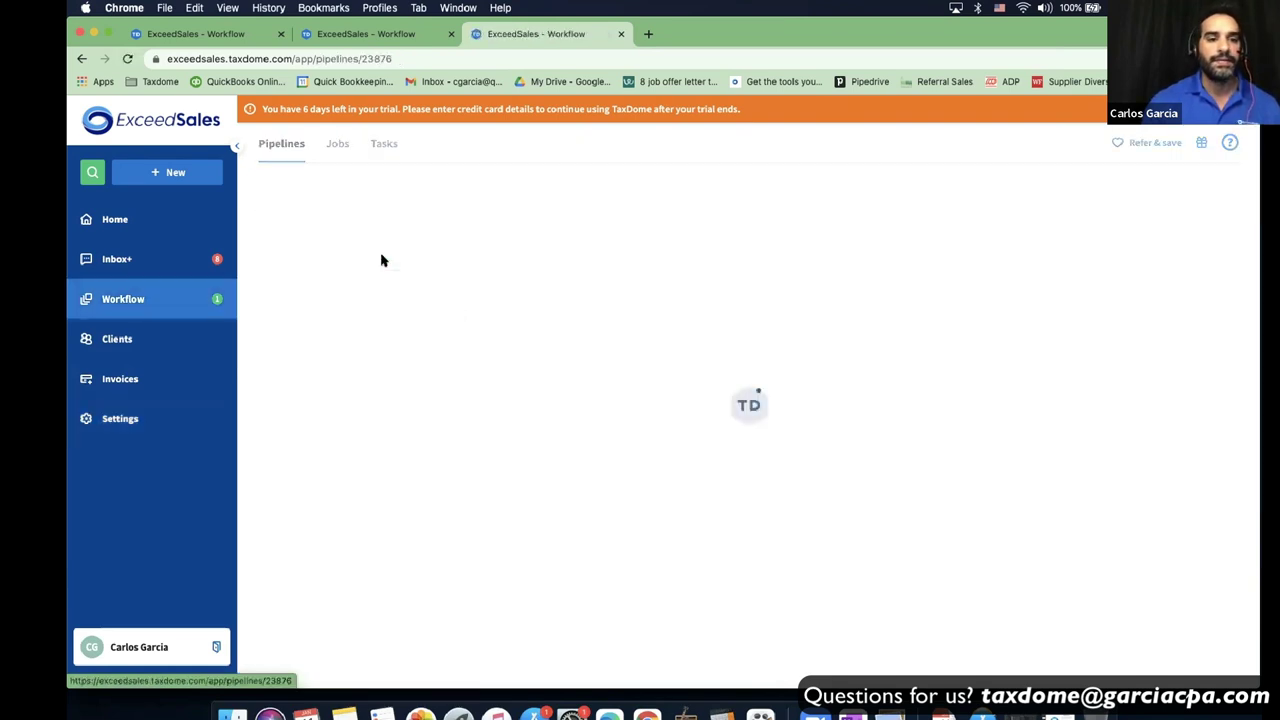